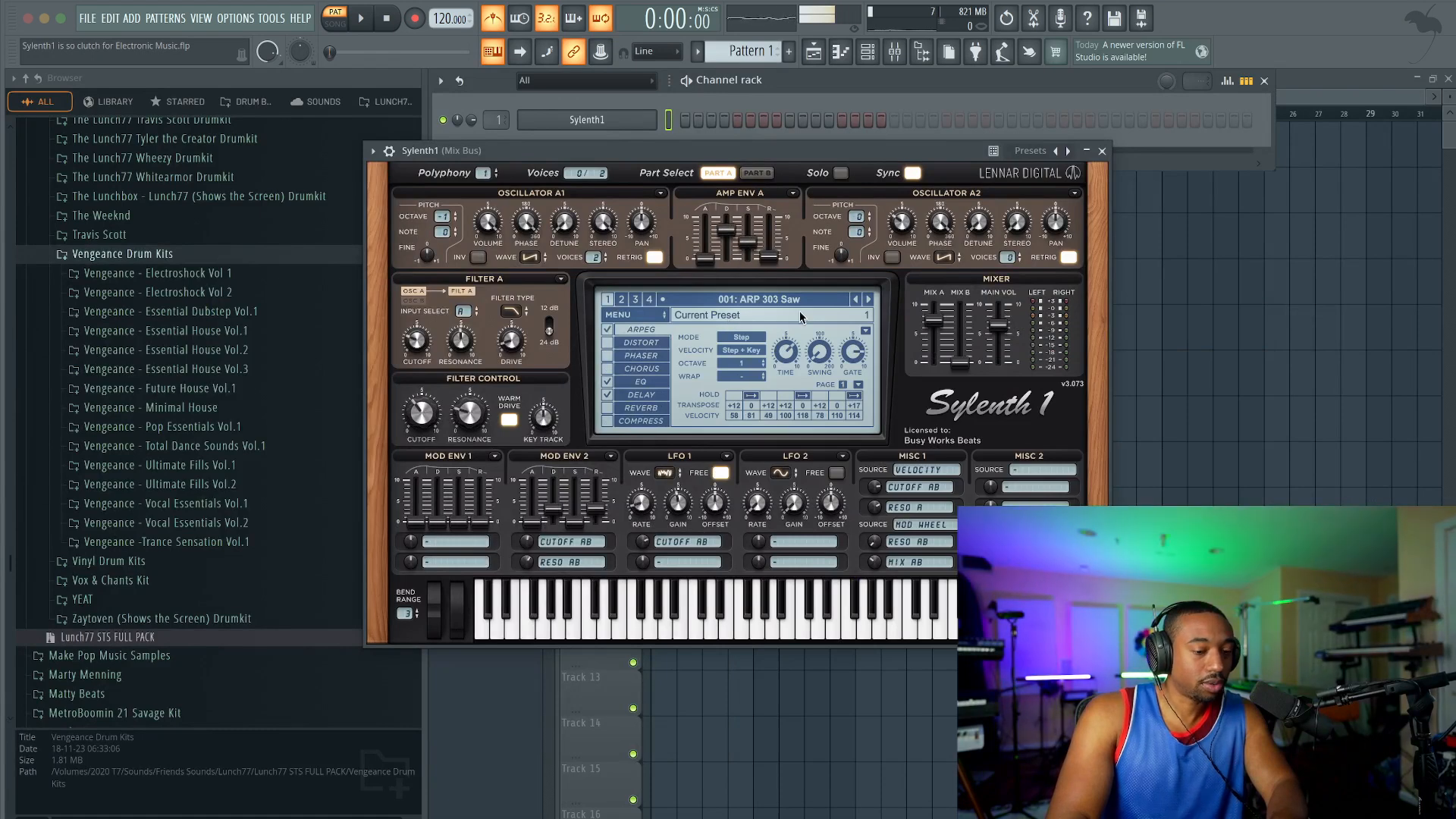
Step: Audition the ARP Awesom-O, HOV Nightmare and HOV Royale presets in Sylenth1
{"action": "left_click", "coordinate": [803, 314]}
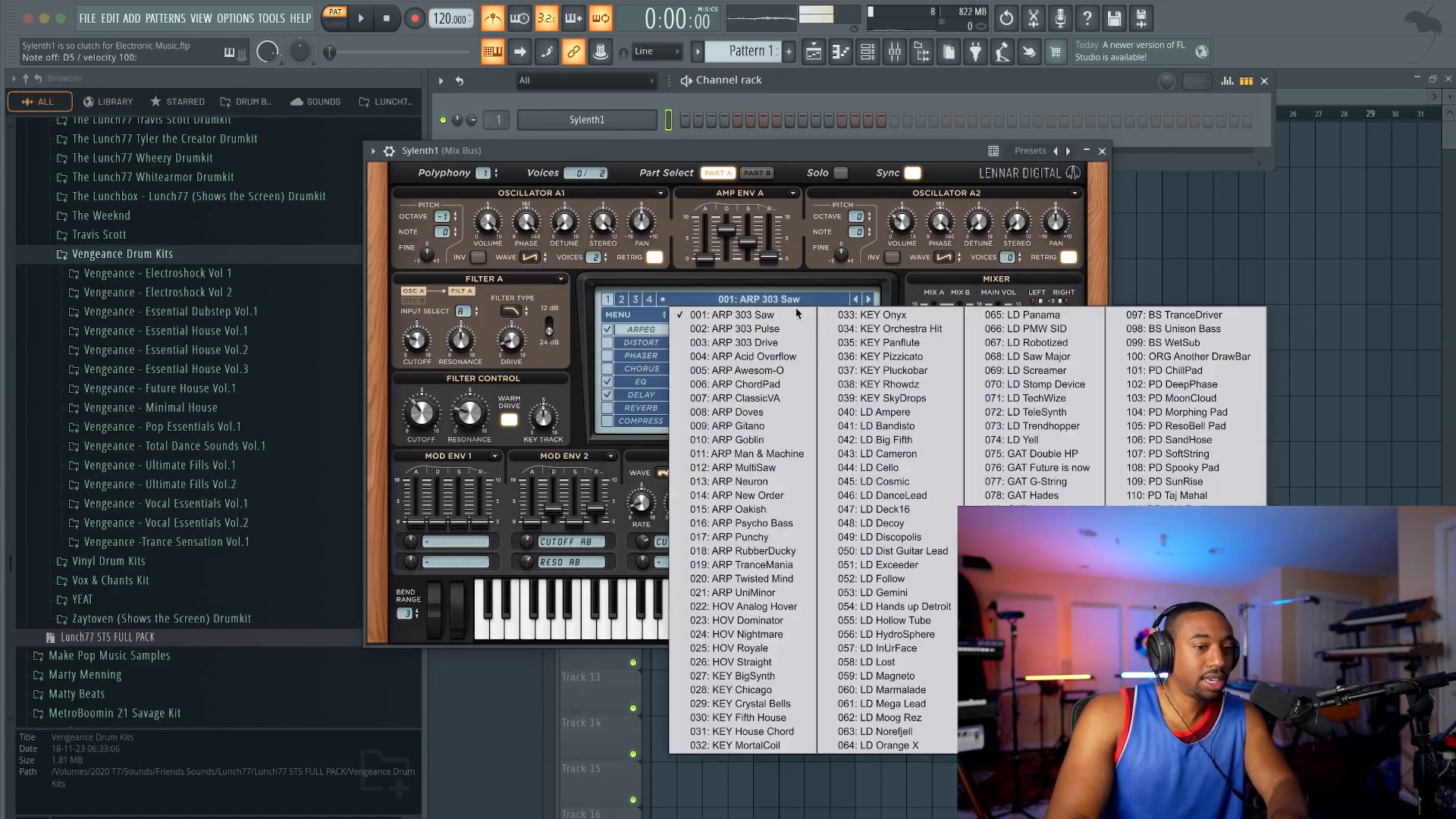
{"action": "left_click", "coordinate": [728, 364]}
{"action": "left_click", "coordinate": [868, 301]}
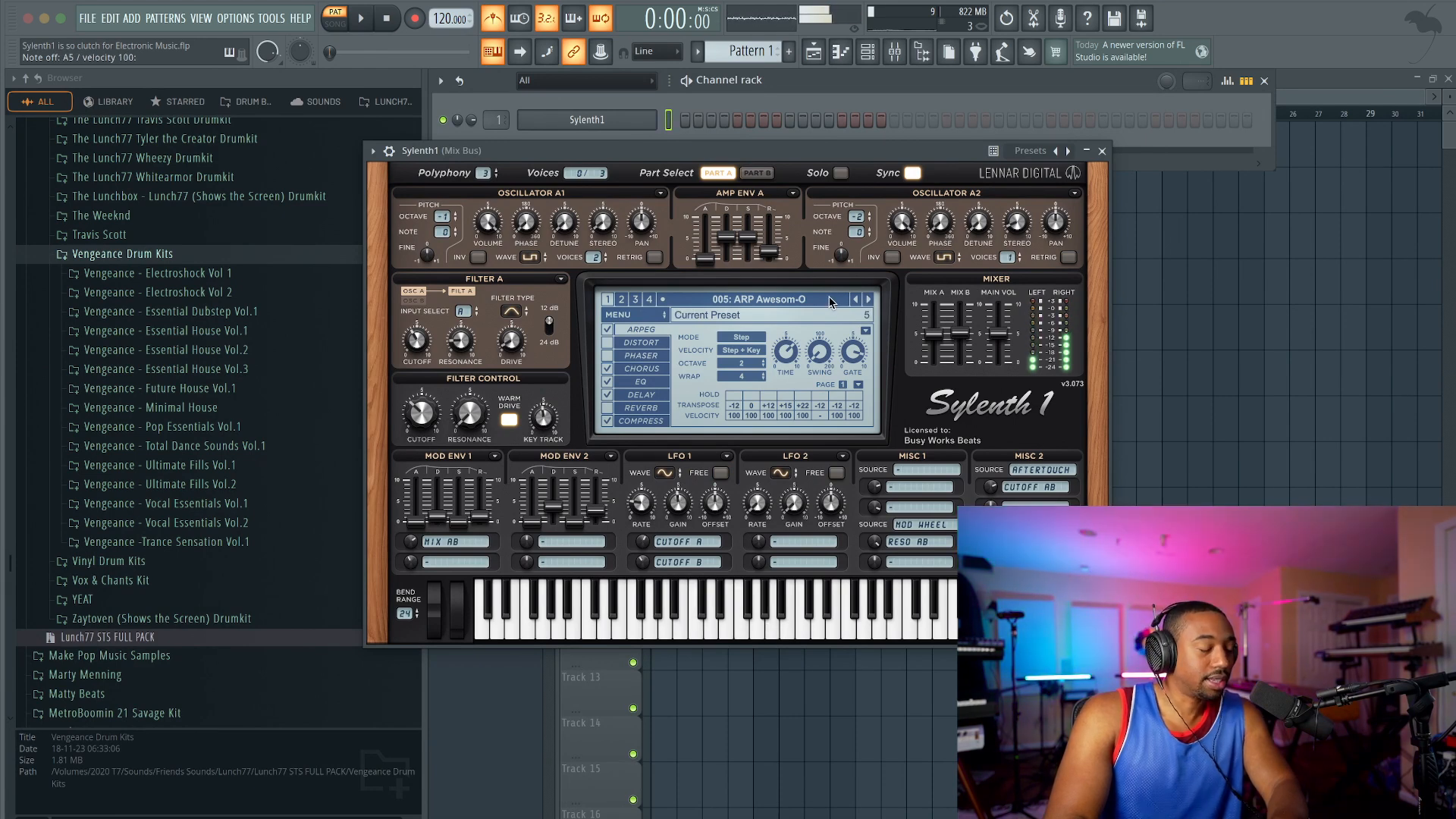
{"action": "left_click", "coordinate": [831, 303]}
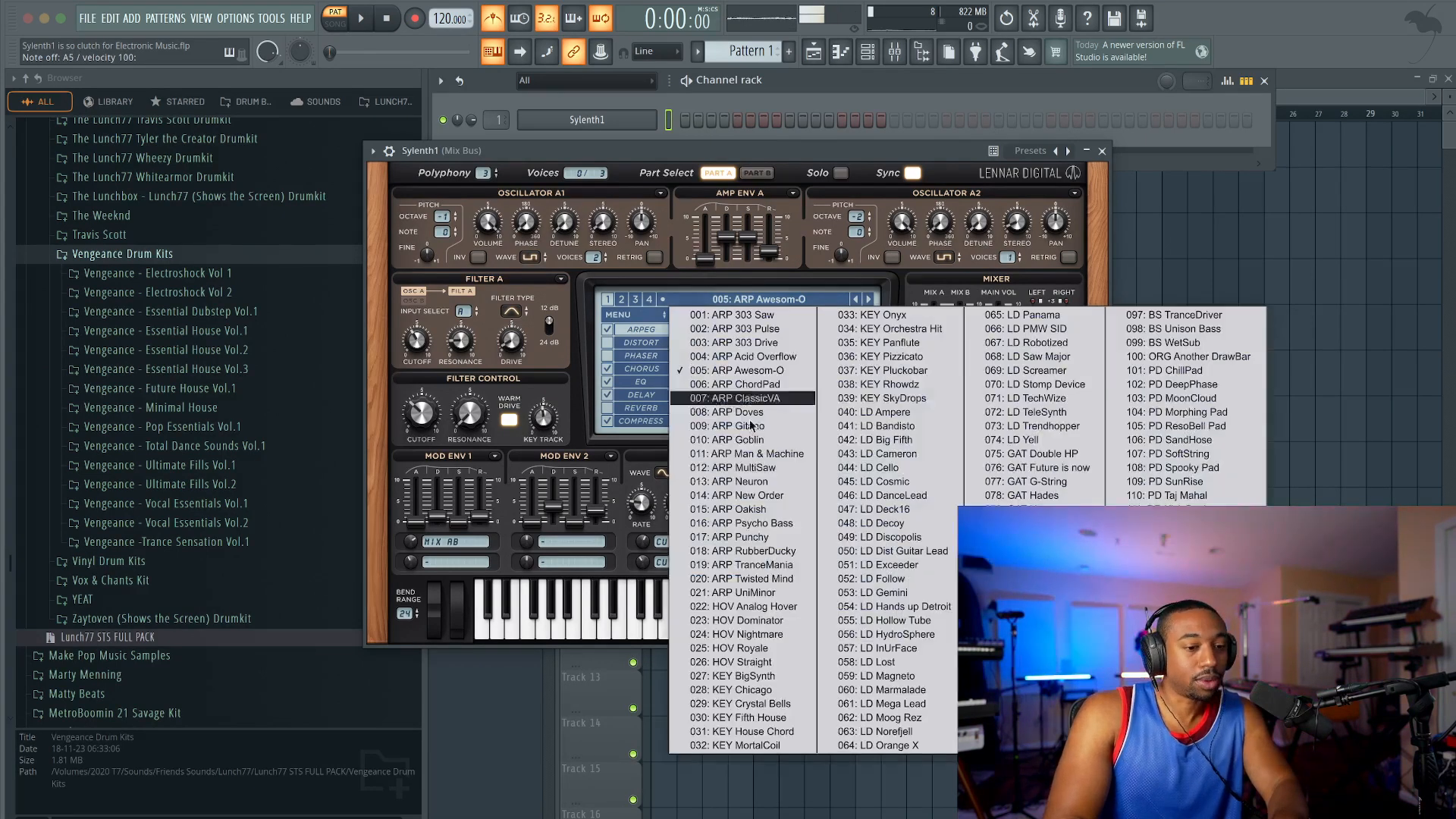
{"action": "left_click", "coordinate": [747, 634]}
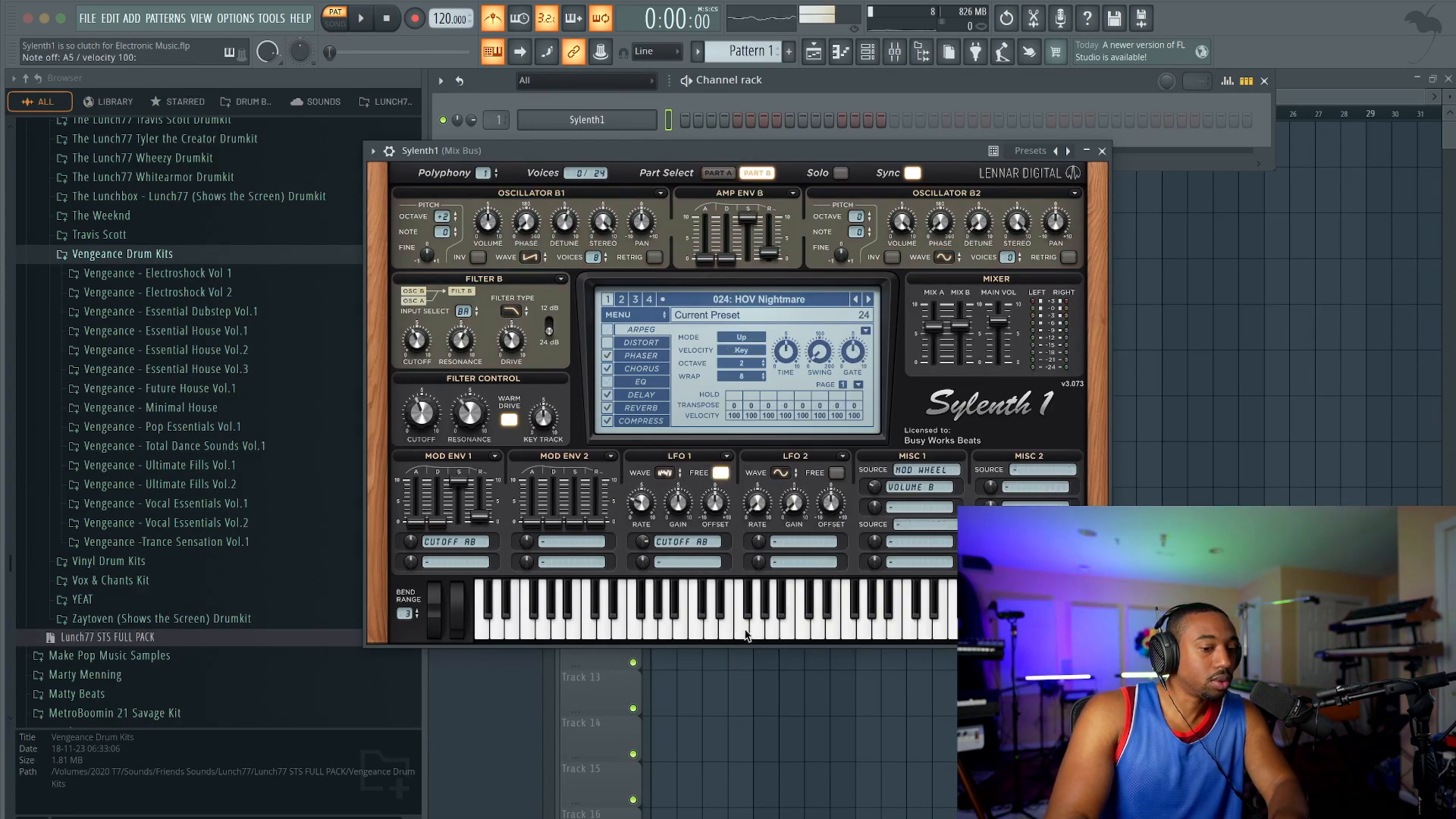
{"action": "left_click", "coordinate": [868, 300]}
Step: Audition the KEY Chicago, KEY Crystal Bells, LD Cameron and LD Cello presets
{"action": "left_click", "coordinate": [789, 300]}
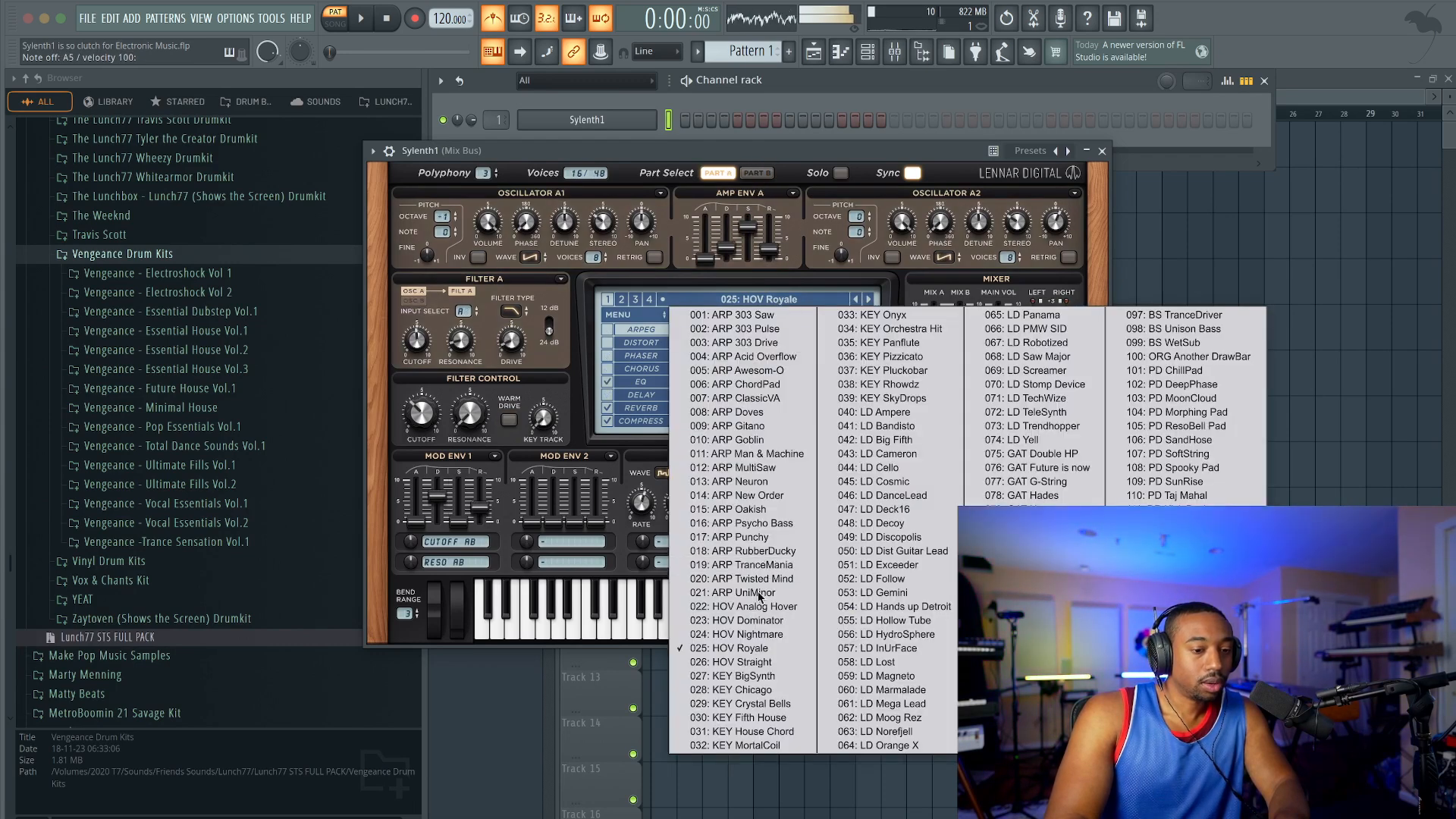
{"action": "left_click", "coordinate": [754, 690]}
{"action": "key", "text": "space"}
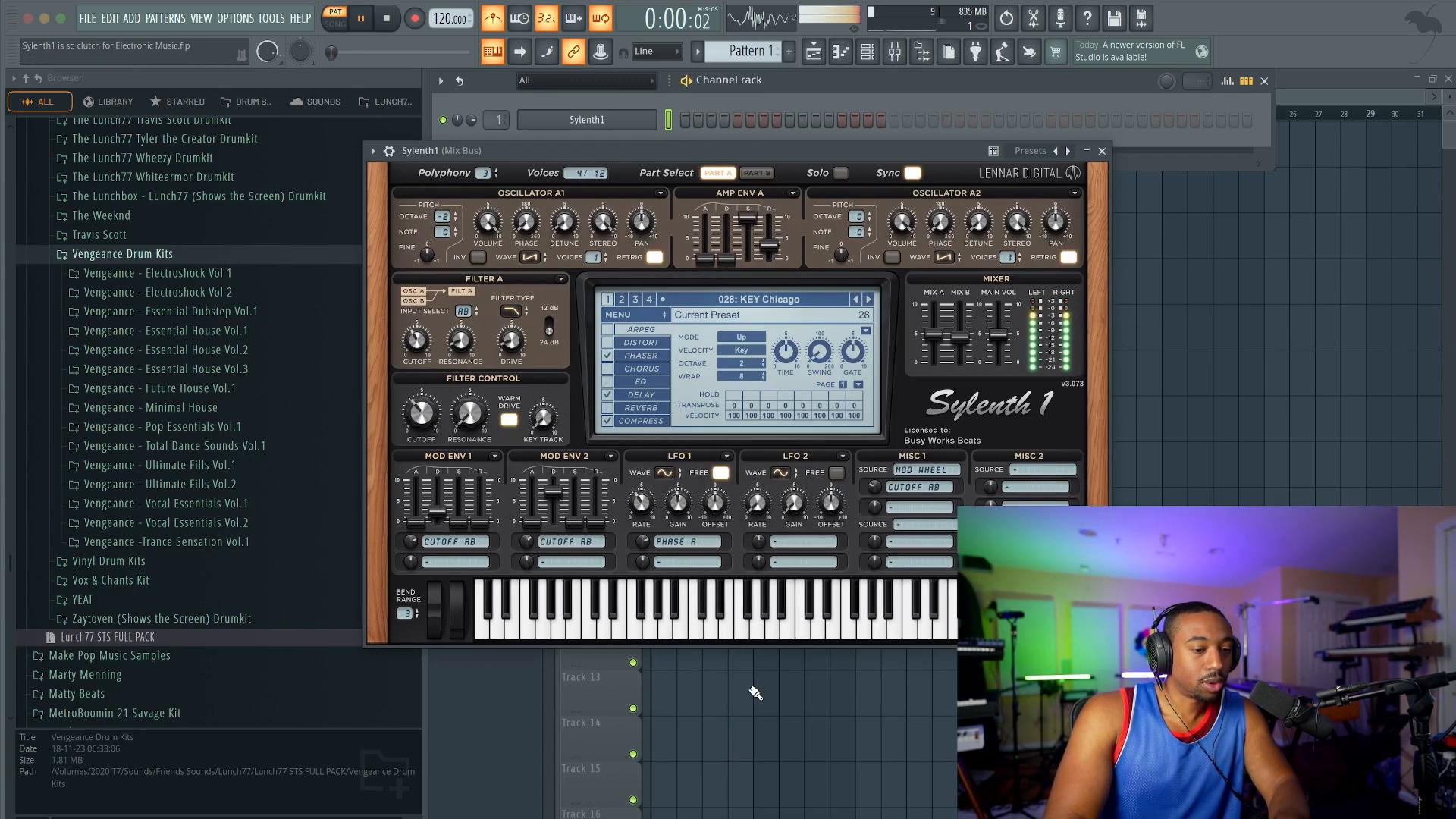
{"action": "left_click", "coordinate": [868, 301]}
{"action": "left_click", "coordinate": [803, 311]}
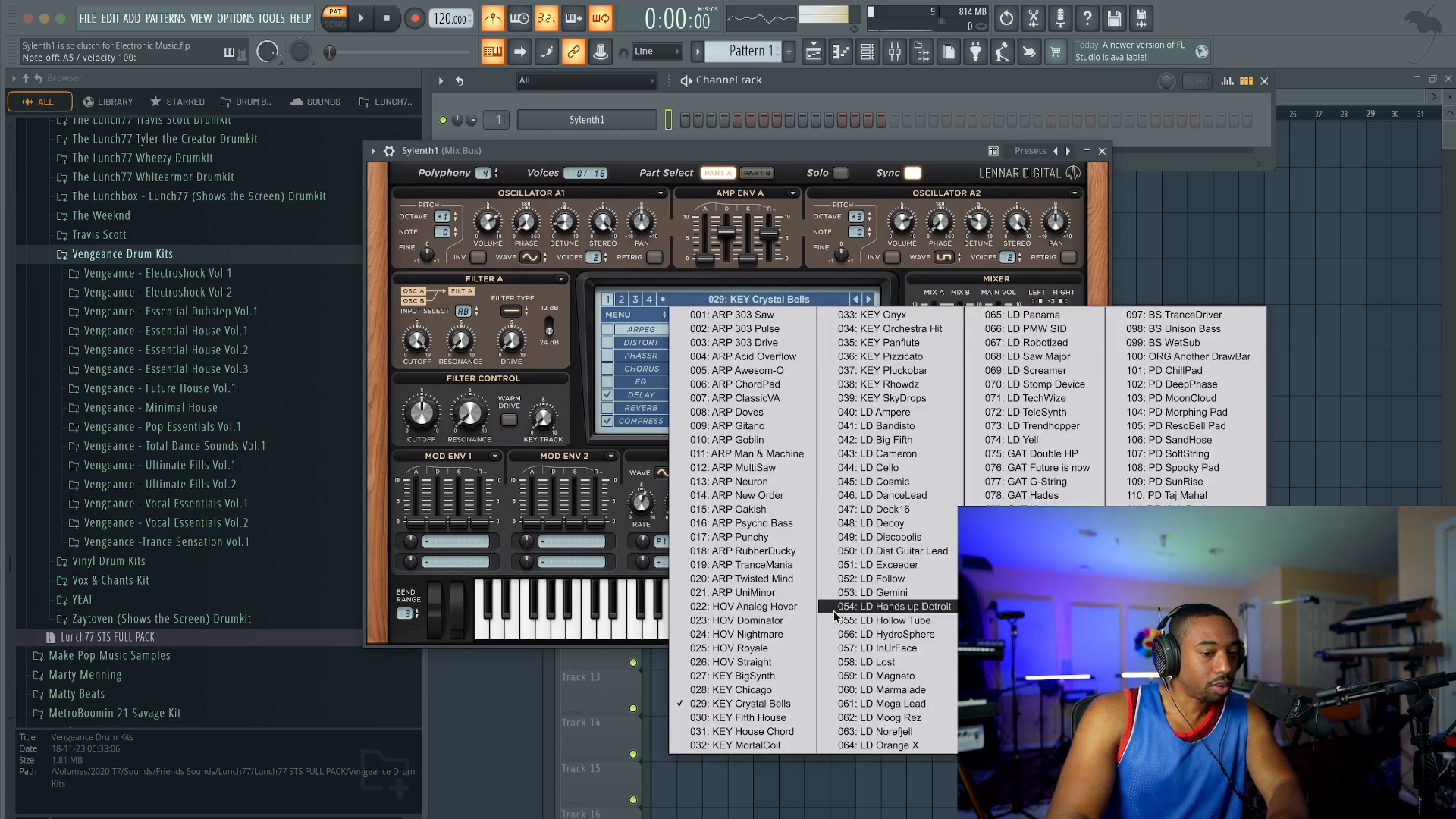
{"action": "left_click", "coordinate": [882, 453]}
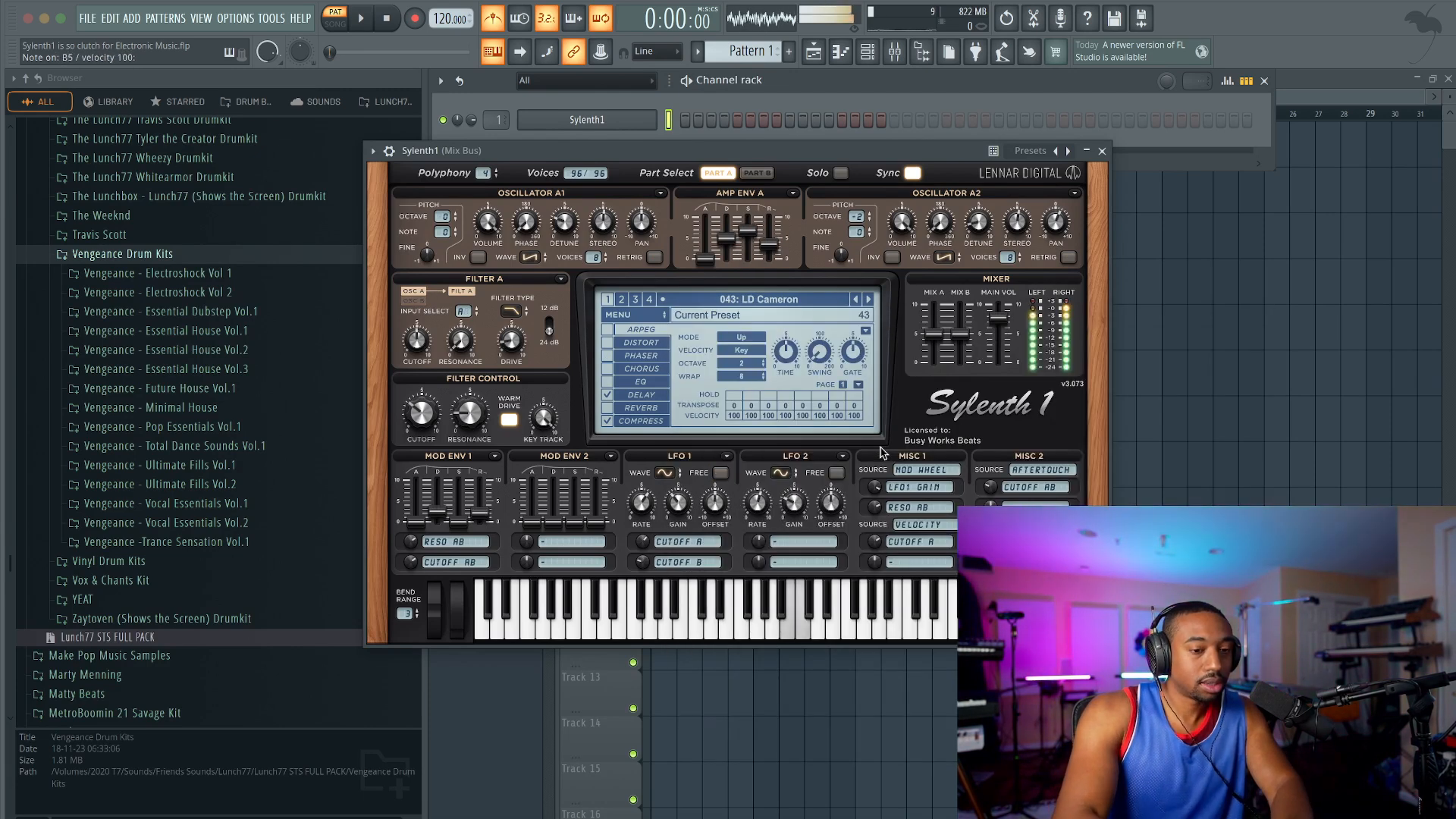
{"action": "left_click", "coordinate": [869, 299]}
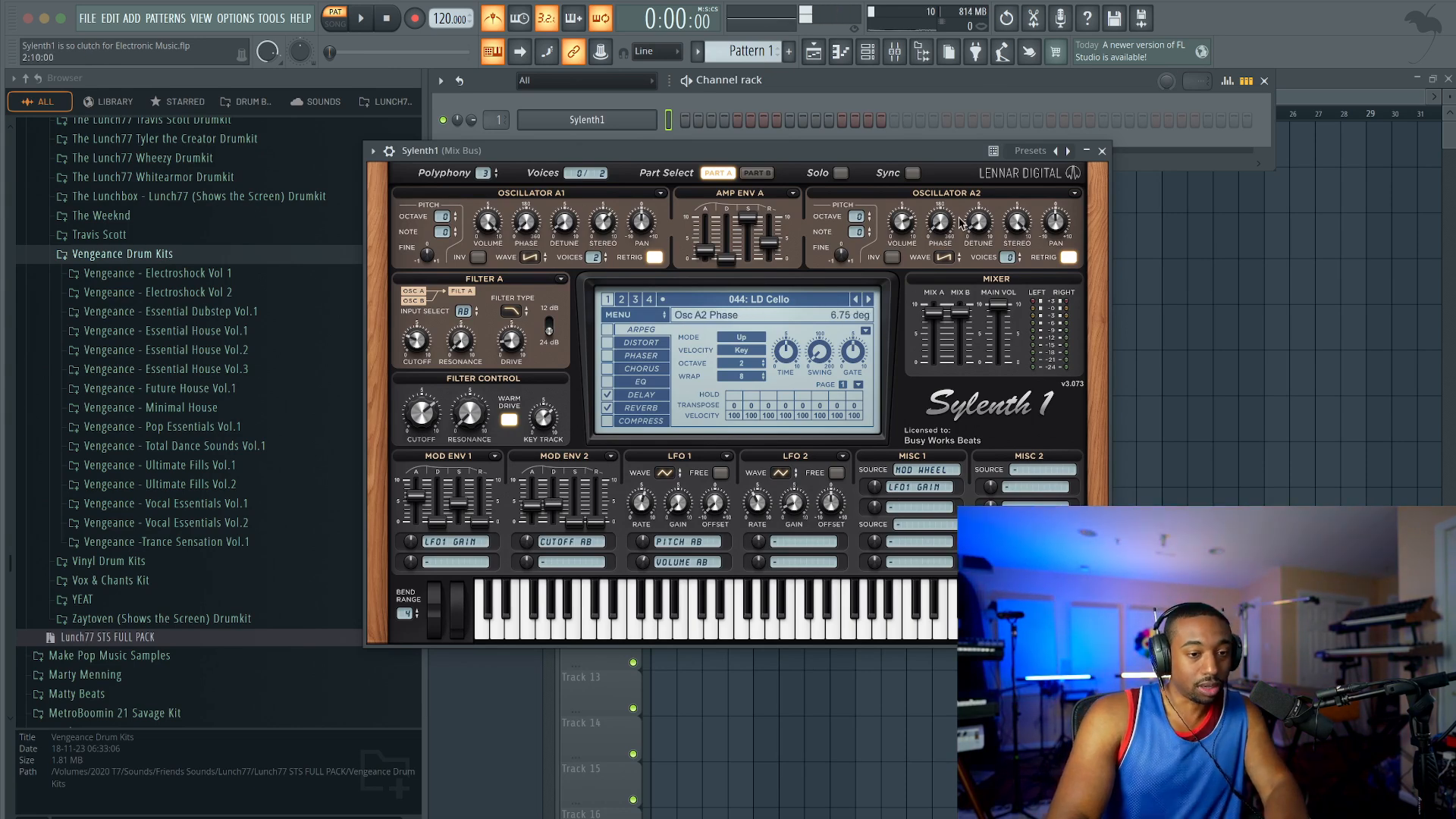
Step: Try the Kautschuck skin on the synth and restore the default Sylenth 3.0 skin
{"action": "left_click", "coordinate": [640, 315]}
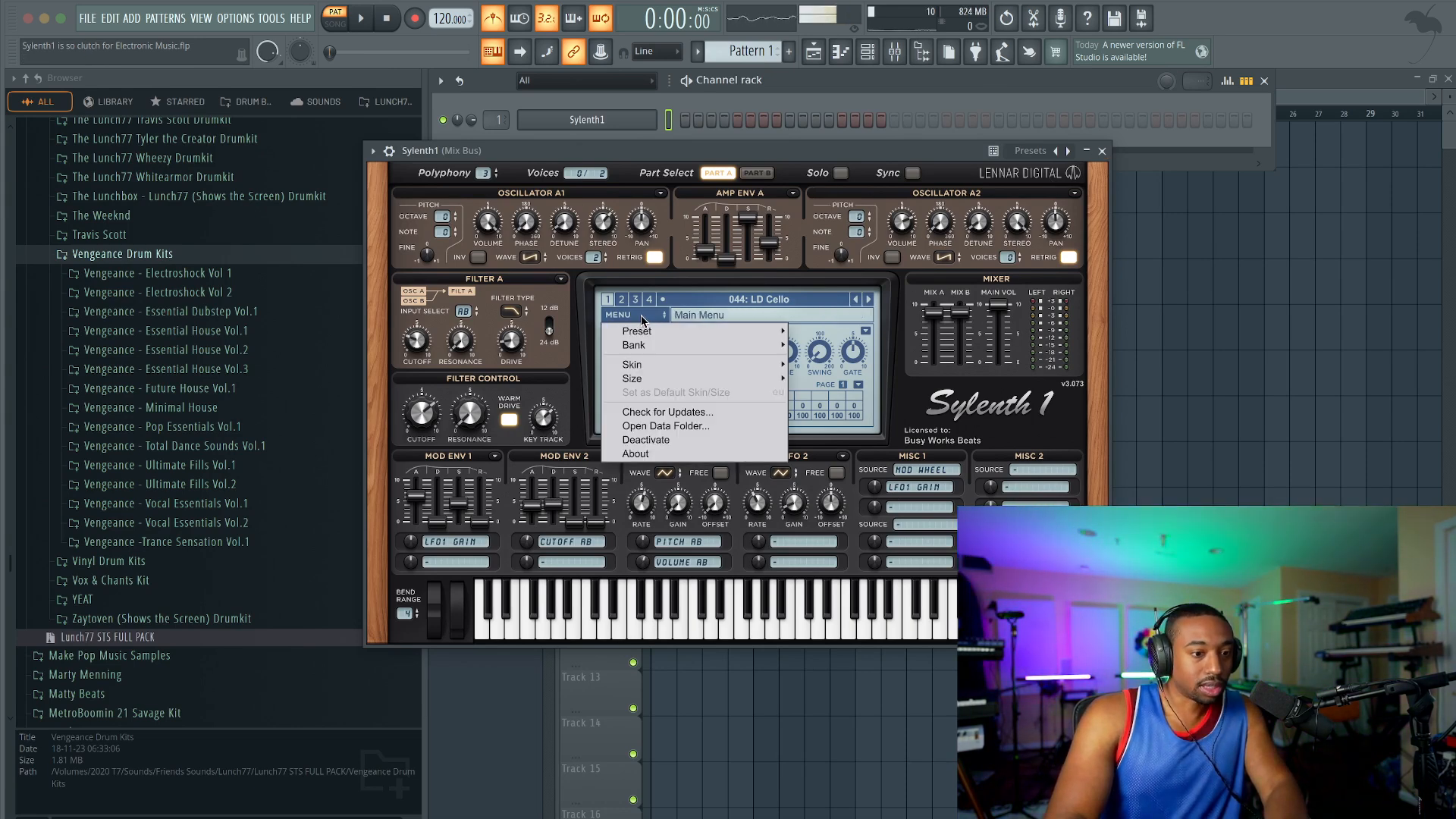
{"action": "mouse_move", "coordinate": [652, 364]}
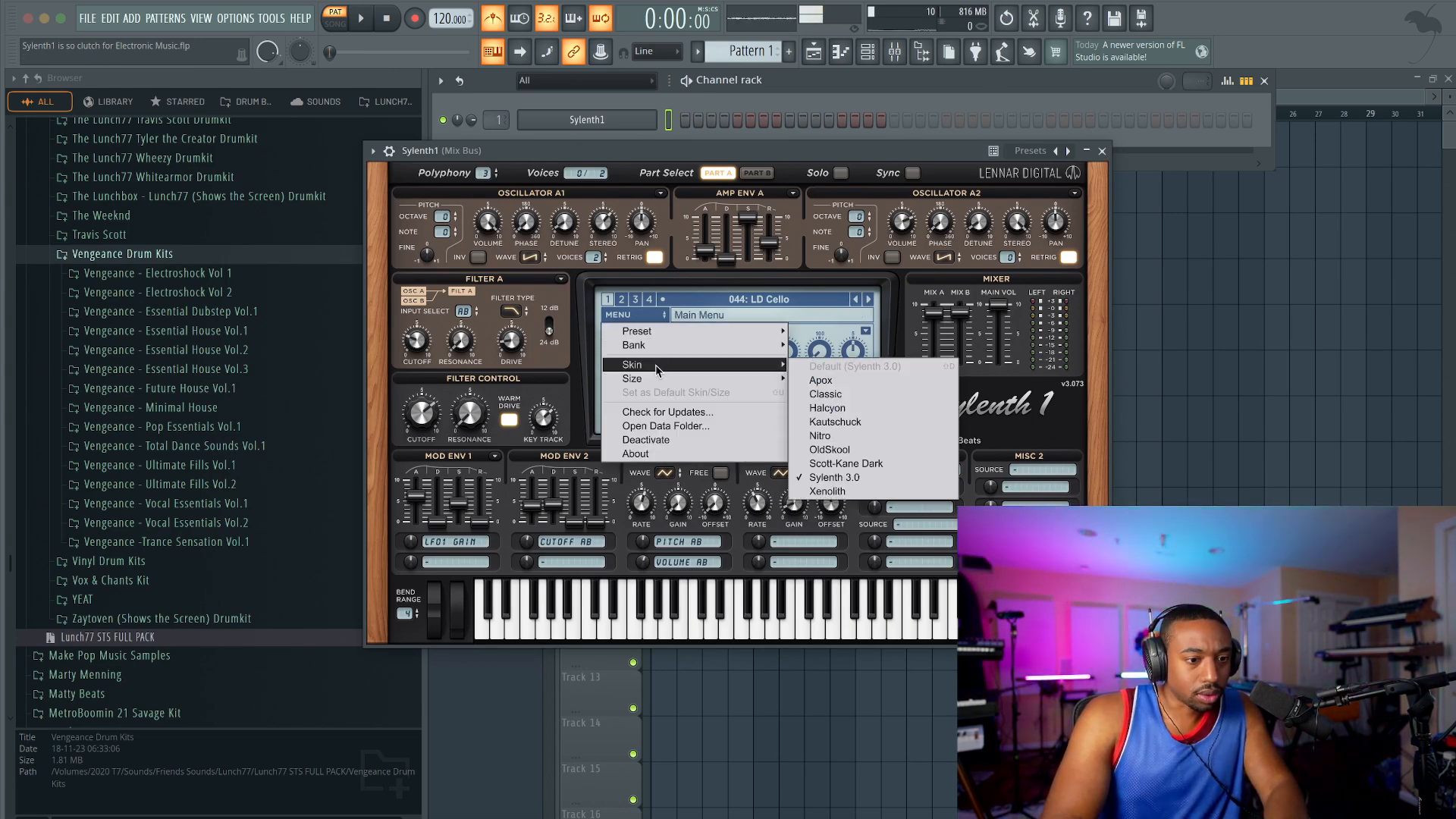
{"action": "left_click", "coordinate": [872, 421]}
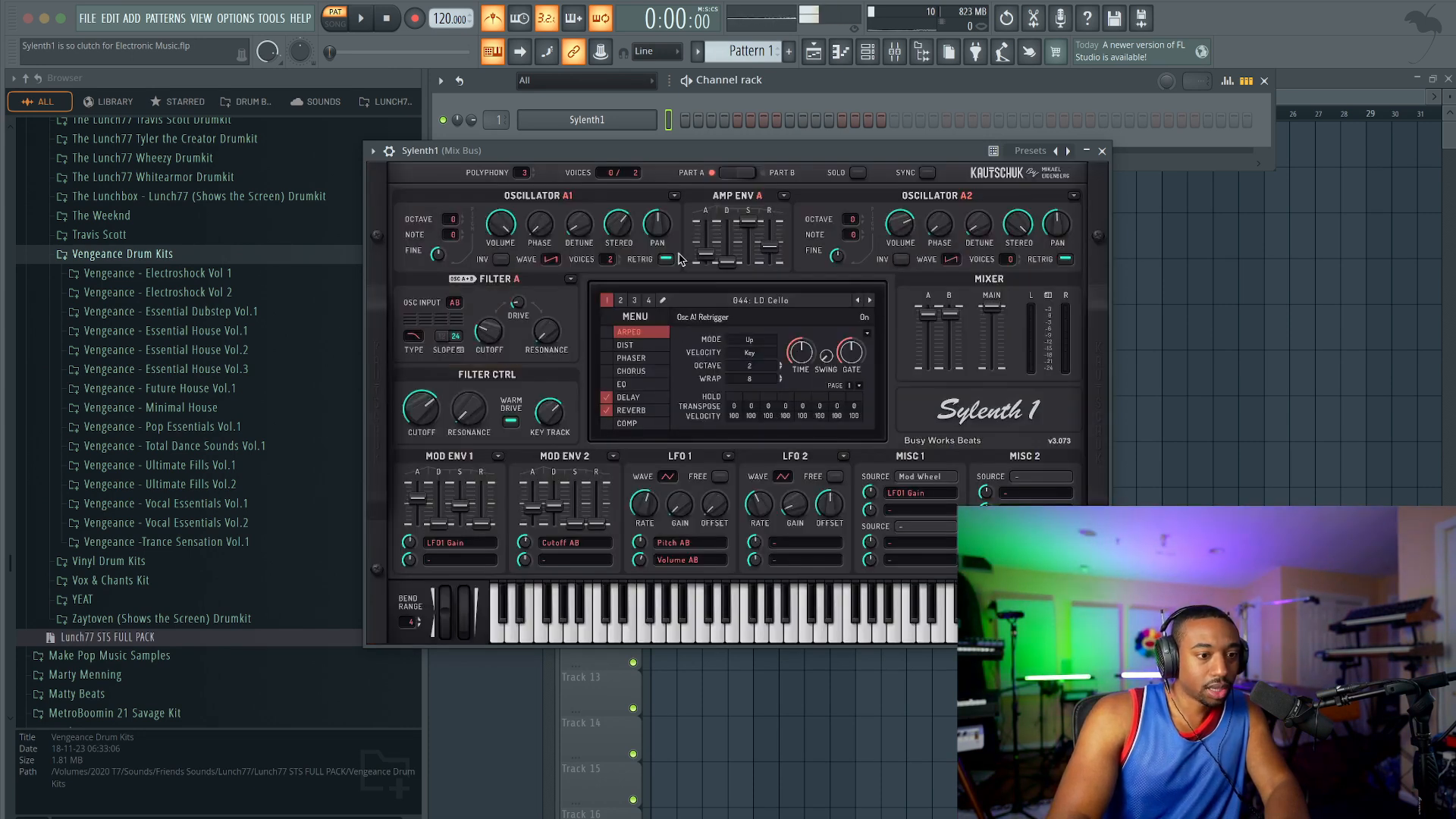
{"action": "left_click", "coordinate": [637, 317]}
{"action": "mouse_move", "coordinate": [674, 349]}
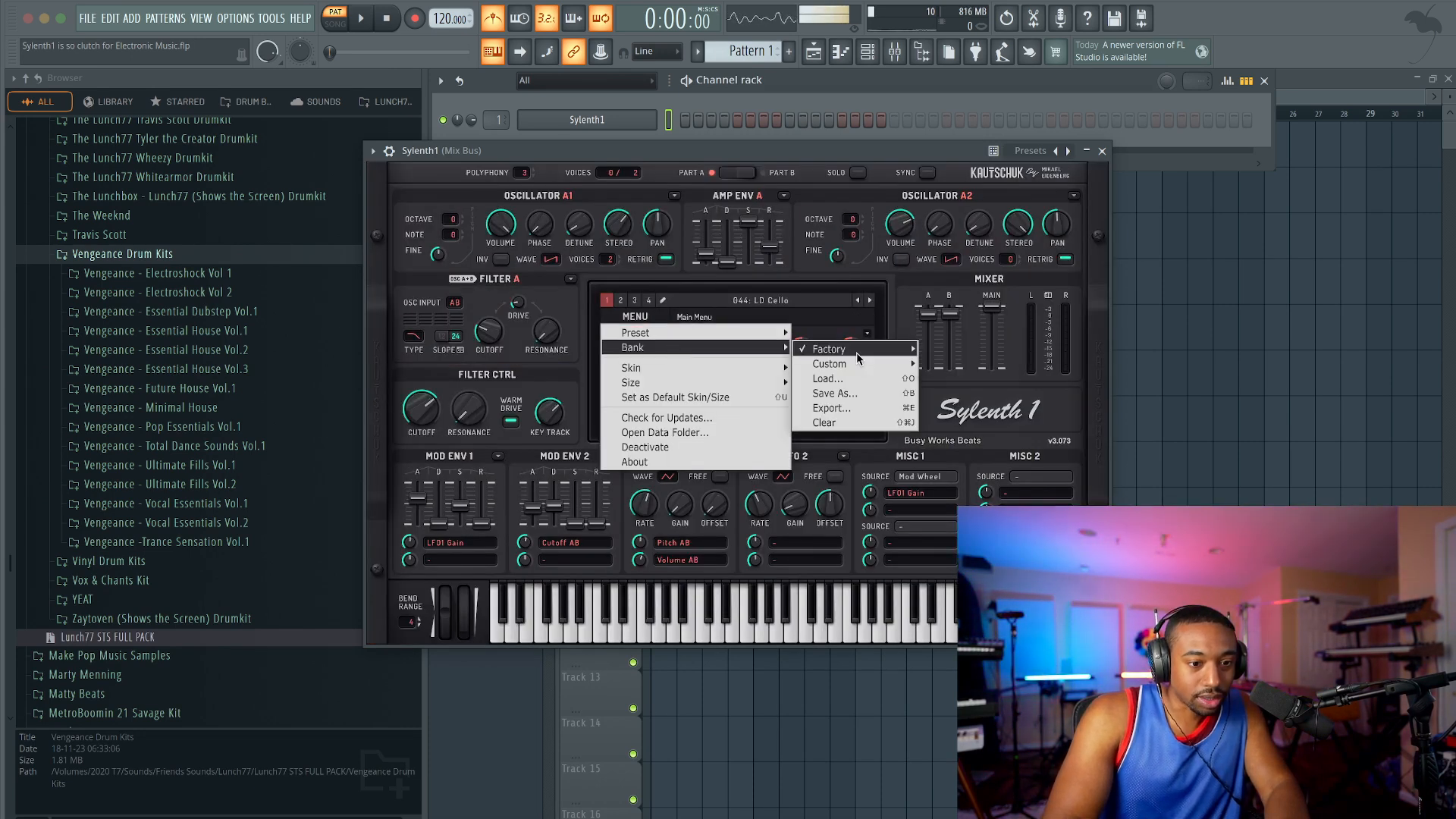
{"action": "left_click", "coordinate": [811, 367]}
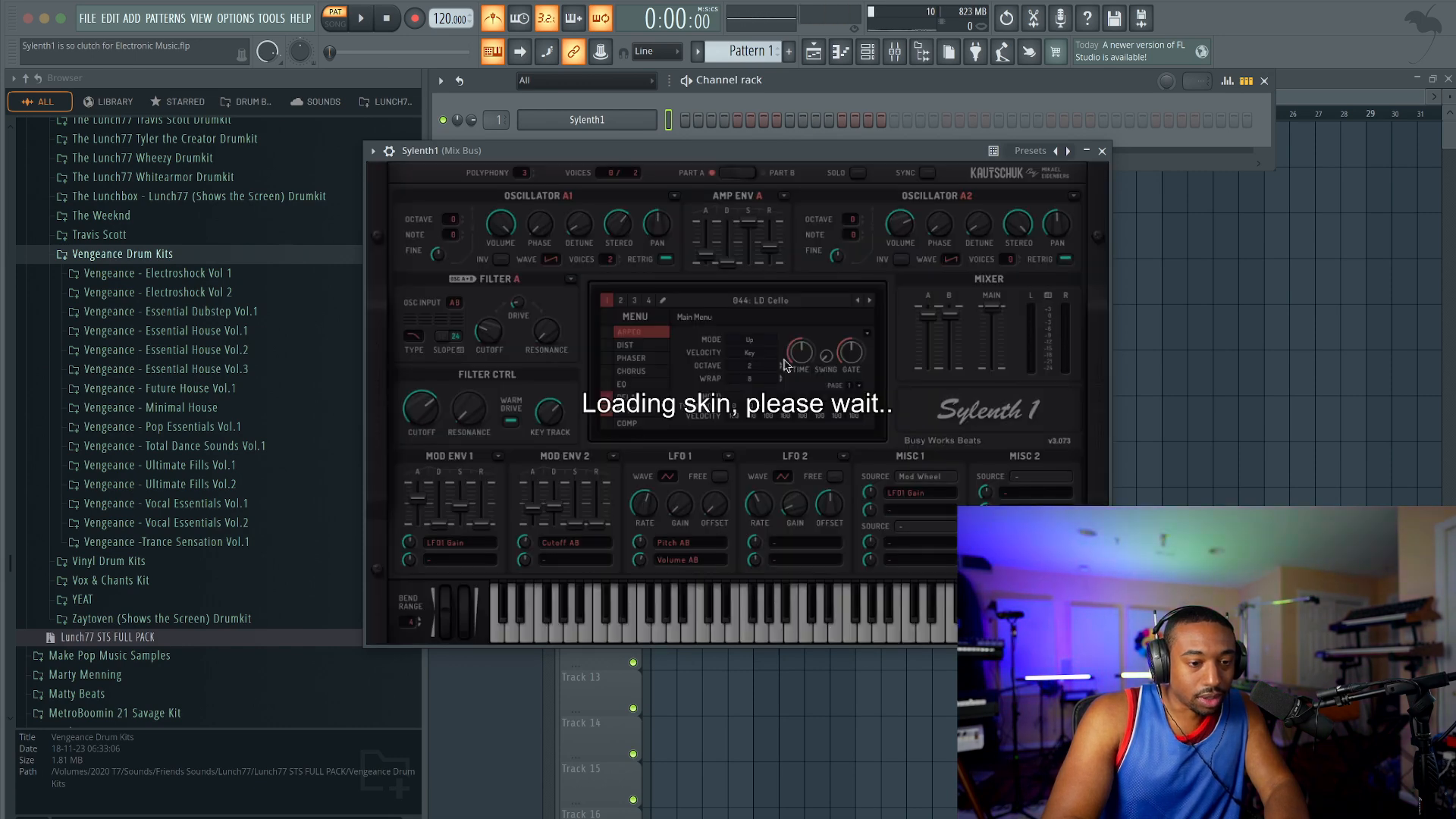
Step: Initialize the LD Cello preset to a blank patch and close the Sylenth1 window
{"action": "left_click", "coordinate": [652, 314]}
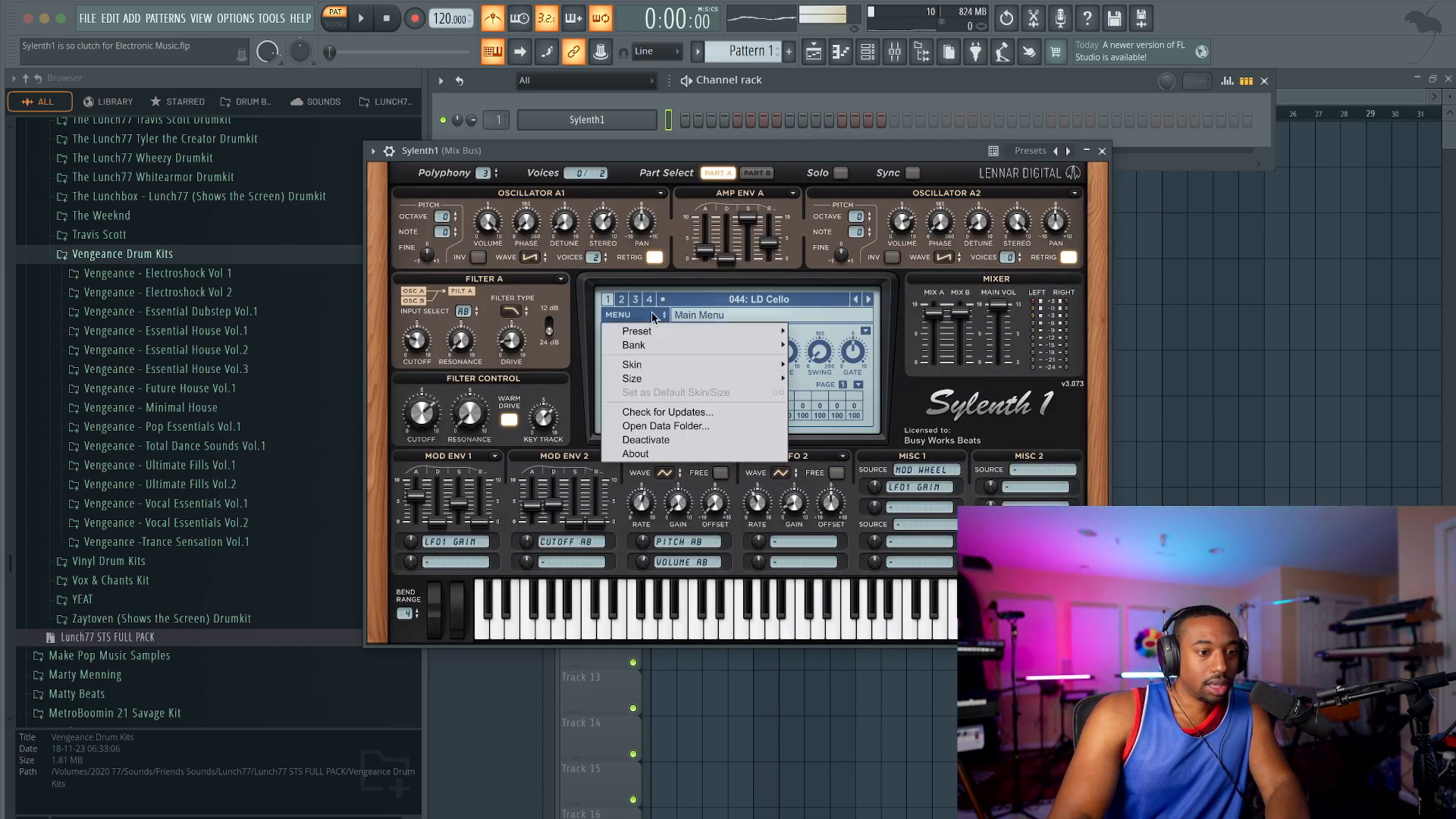
{"action": "mouse_move", "coordinate": [661, 346]}
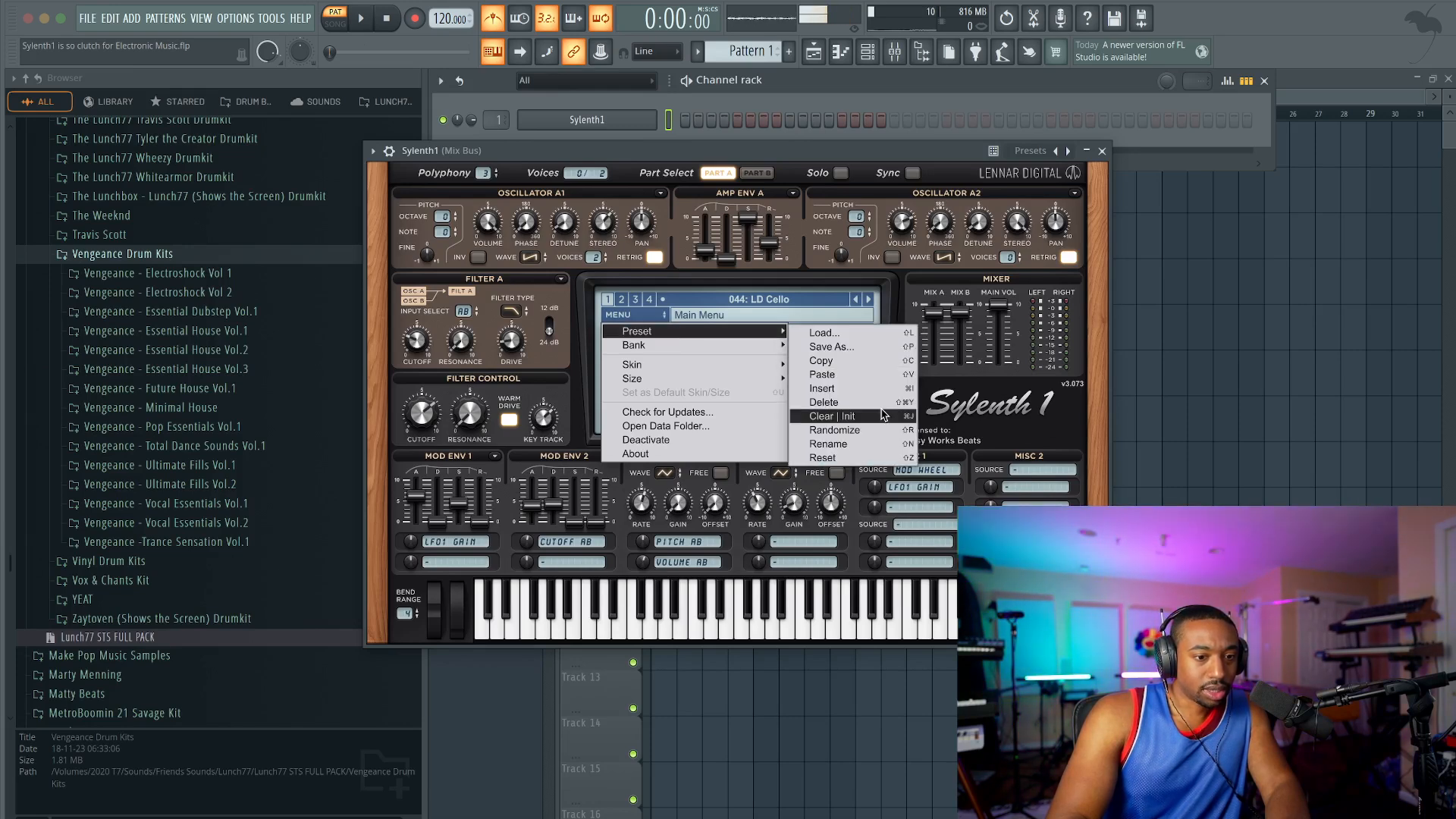
{"action": "left_click", "coordinate": [884, 415]}
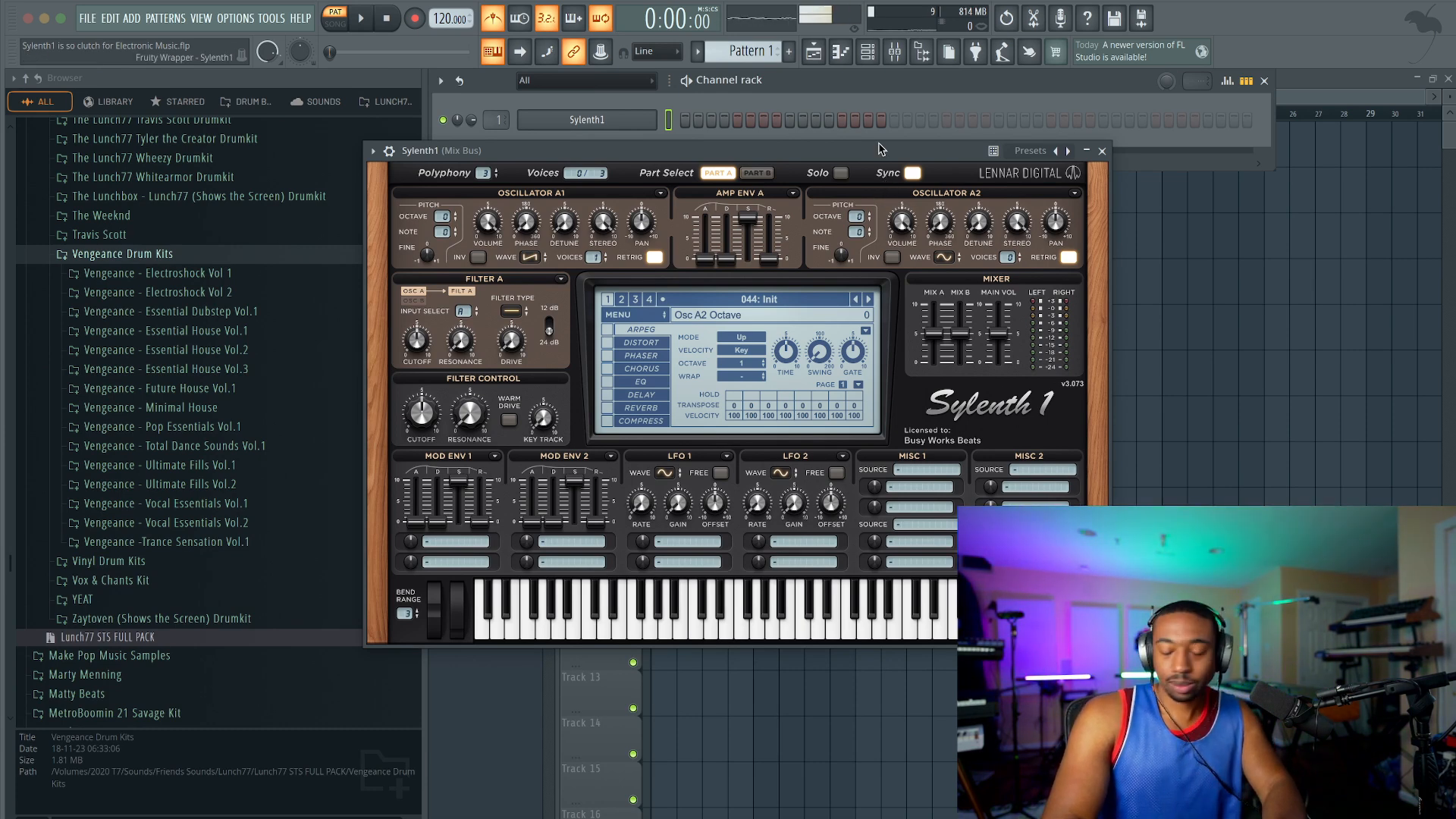
{"action": "left_click", "coordinate": [1101, 150]}
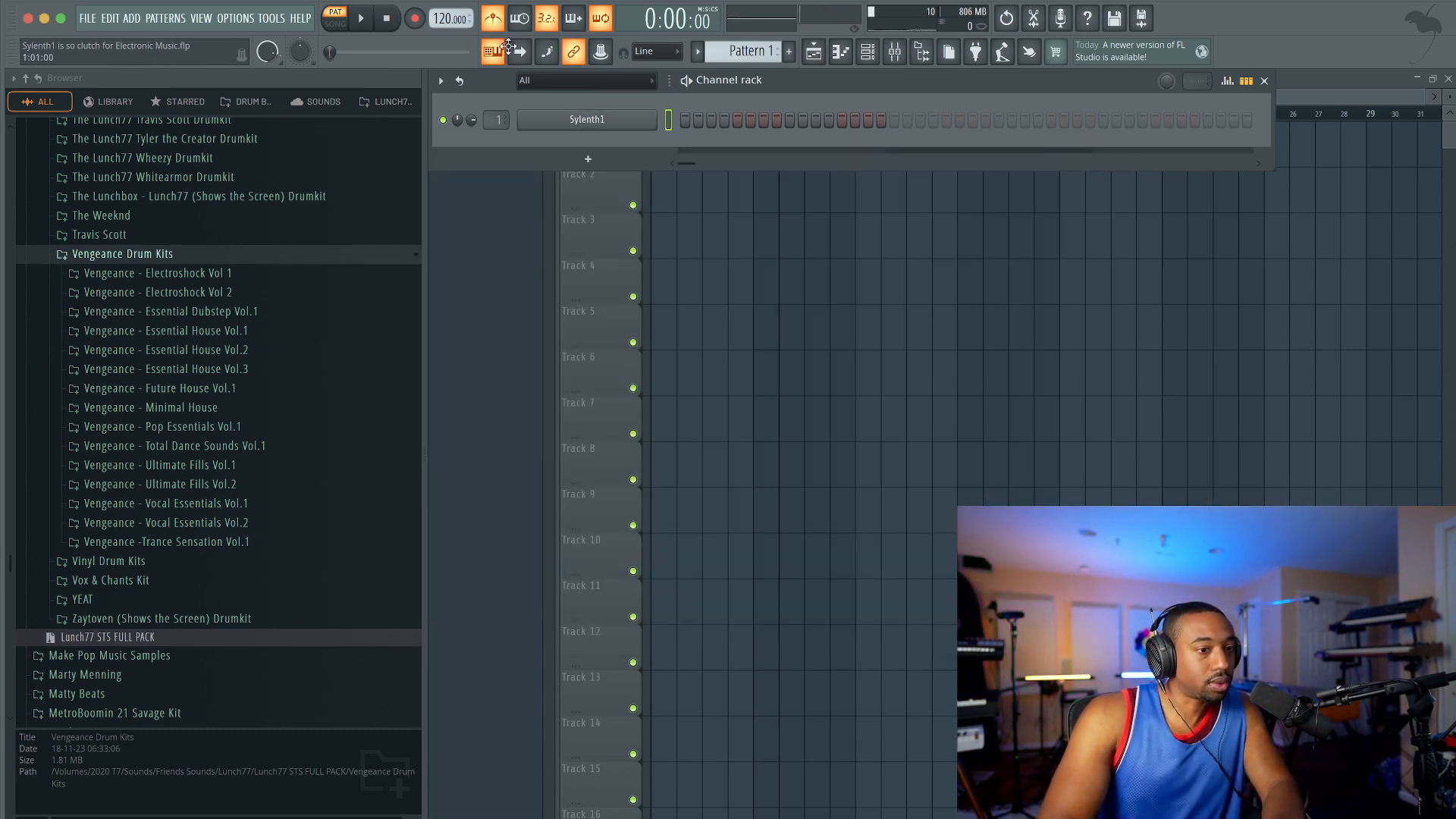
Step: Open the piano roll for the Sylenth1 channel and place two one-step F#5 notes at steps 1 and 4 of bar 1
{"action": "right_click", "coordinate": [583, 121]}
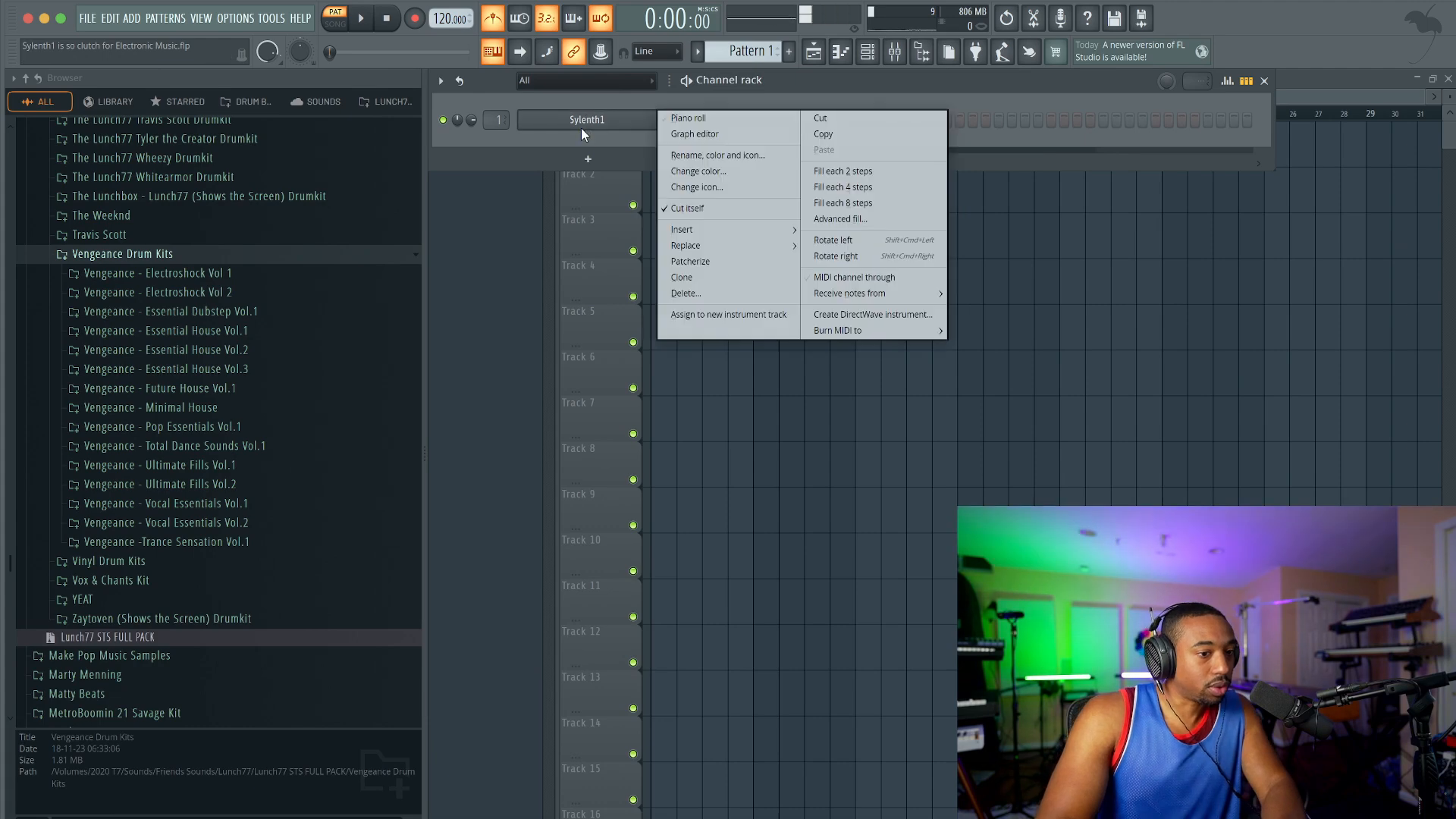
{"action": "left_click", "coordinate": [686, 115]}
{"action": "scroll", "coordinate": [546, 182], "scroll_direction": "up", "scroll_amount": 3}
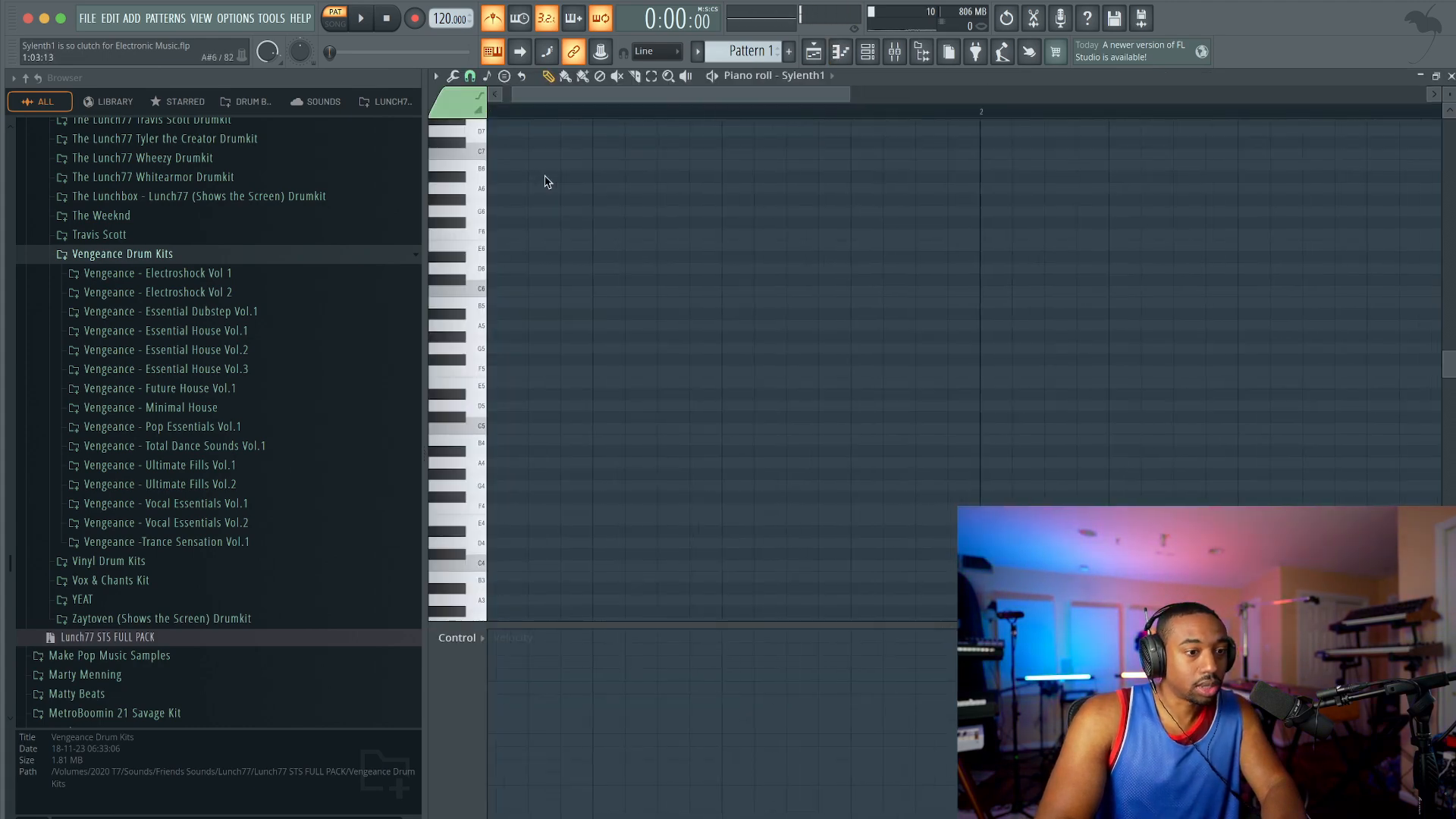
{"action": "scroll", "coordinate": [963, 369], "scroll_direction": "up", "scroll_amount": 1}
{"action": "scroll", "coordinate": [708, 237], "scroll_direction": "down", "scroll_amount": 1}
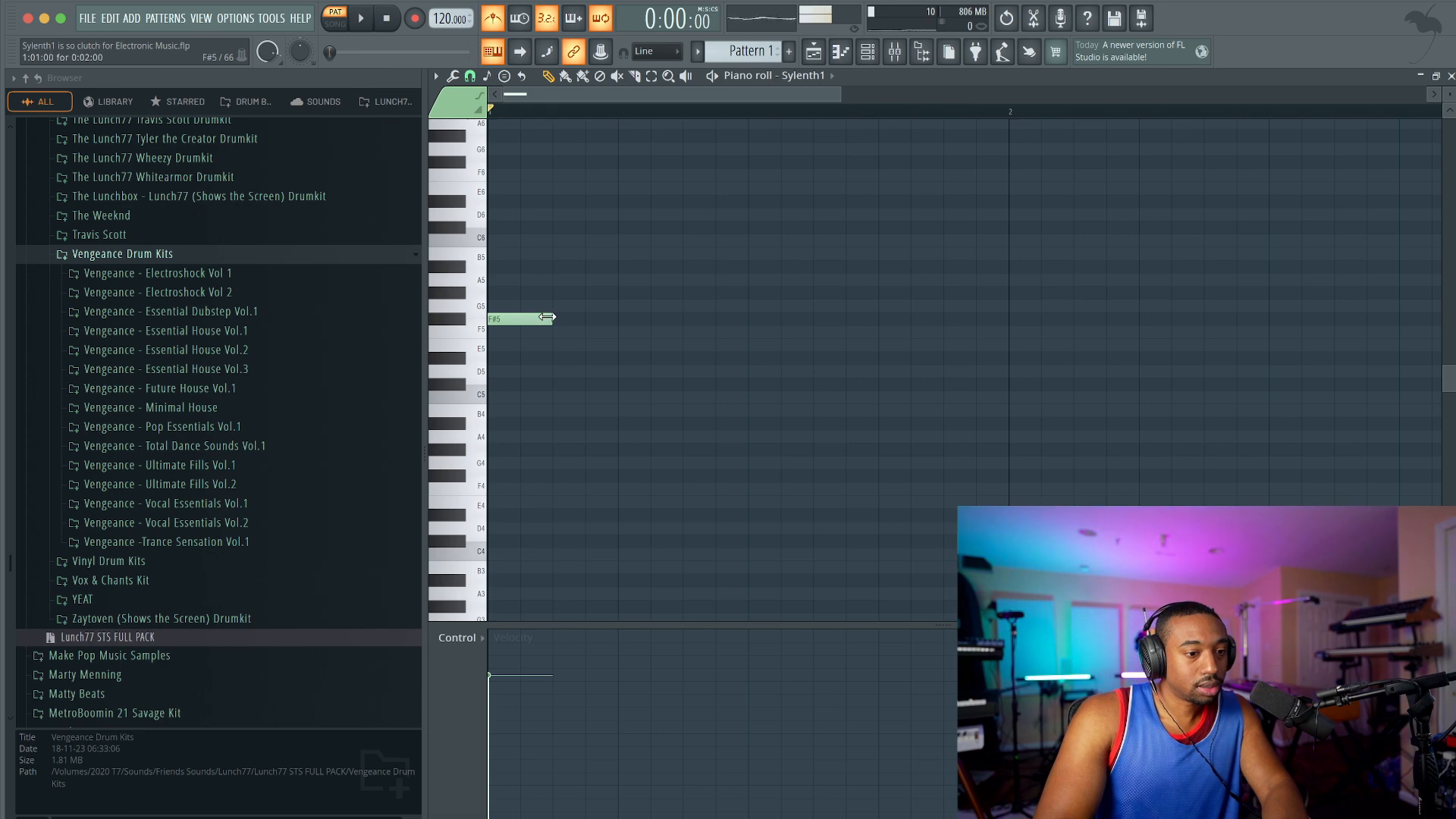
{"action": "scroll", "coordinate": [526, 318], "scroll_direction": "down", "scroll_amount": 1}
{"action": "left_click", "coordinate": [555, 317]}
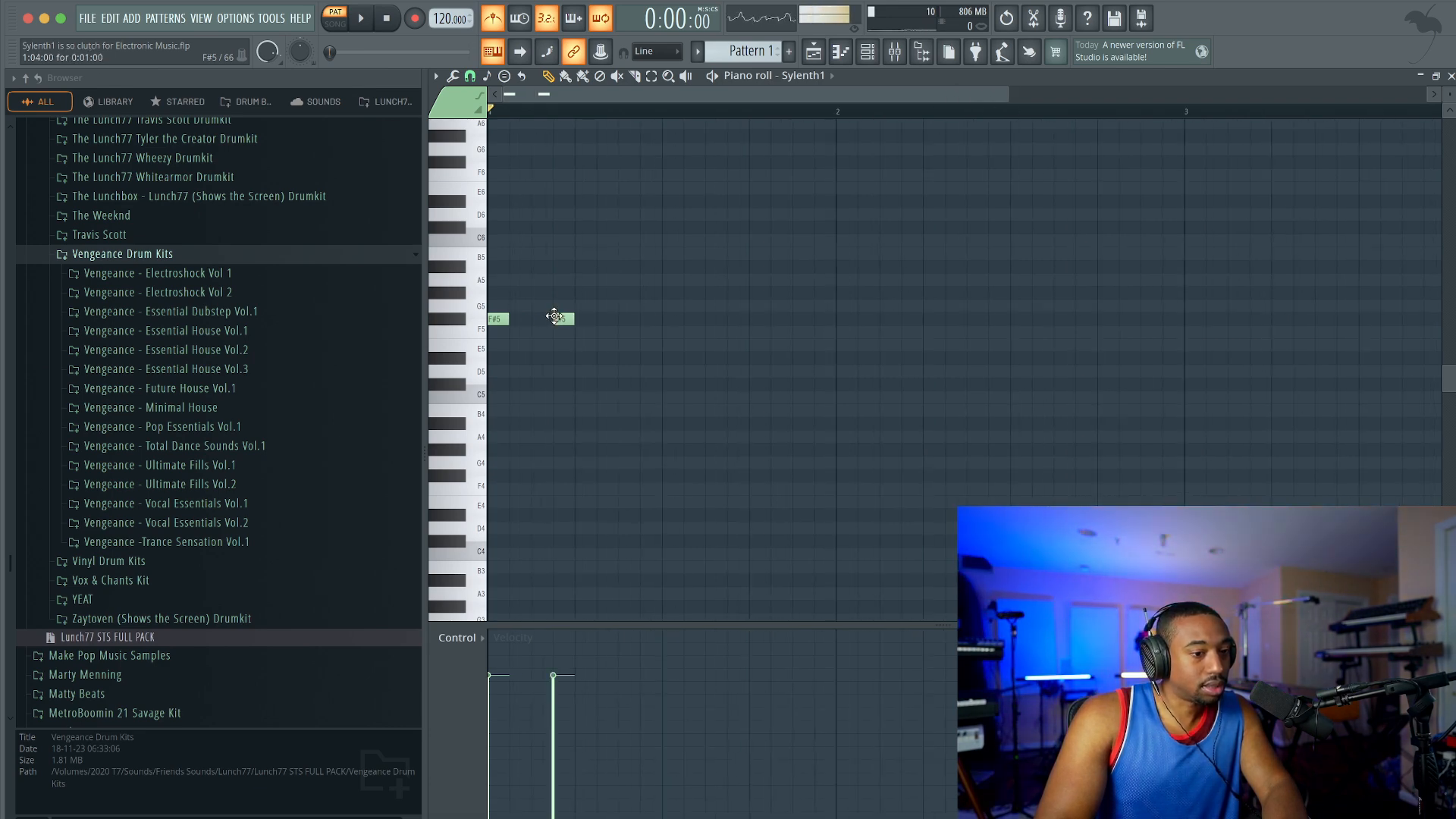
{"action": "key", "text": "space"}
{"action": "key", "text": "space"}
Step: Add two one-step G5 notes after the F#5 pair, at steps 7 and 10 of bar 1
{"action": "key", "text": "space"}
{"action": "left_click_drag", "start_coordinate": [650, 305], "coordinate": [628, 305]}
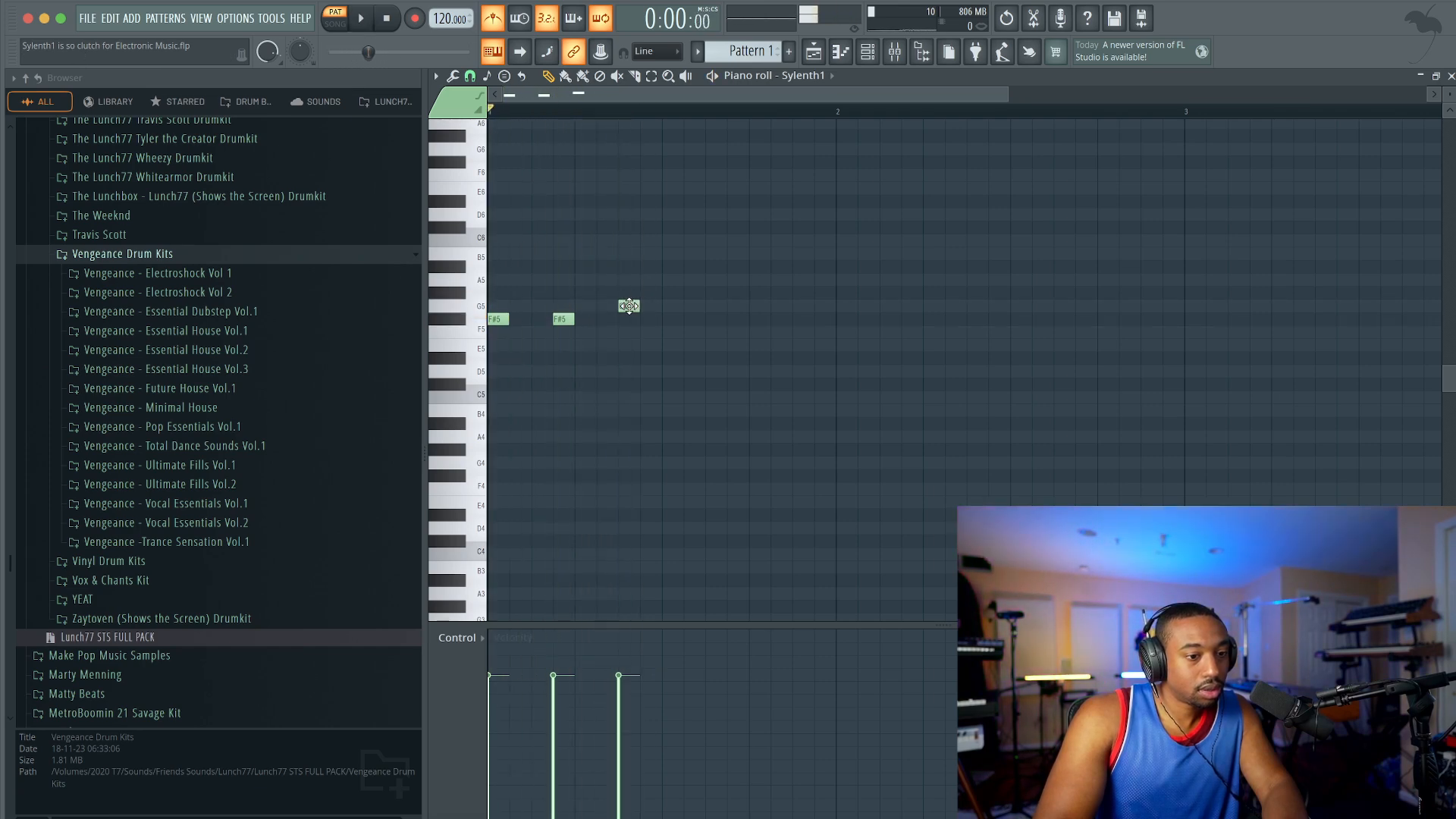
{"action": "key", "text": "space"}
{"action": "key", "text": "space"}
{"action": "left_click", "coordinate": [686, 305]}
Step: Add two one-step B5 notes at steps 13 and 16 of bar 1 and play the pattern
{"action": "key", "text": "space"}
{"action": "left_click", "coordinate": [756, 277]}
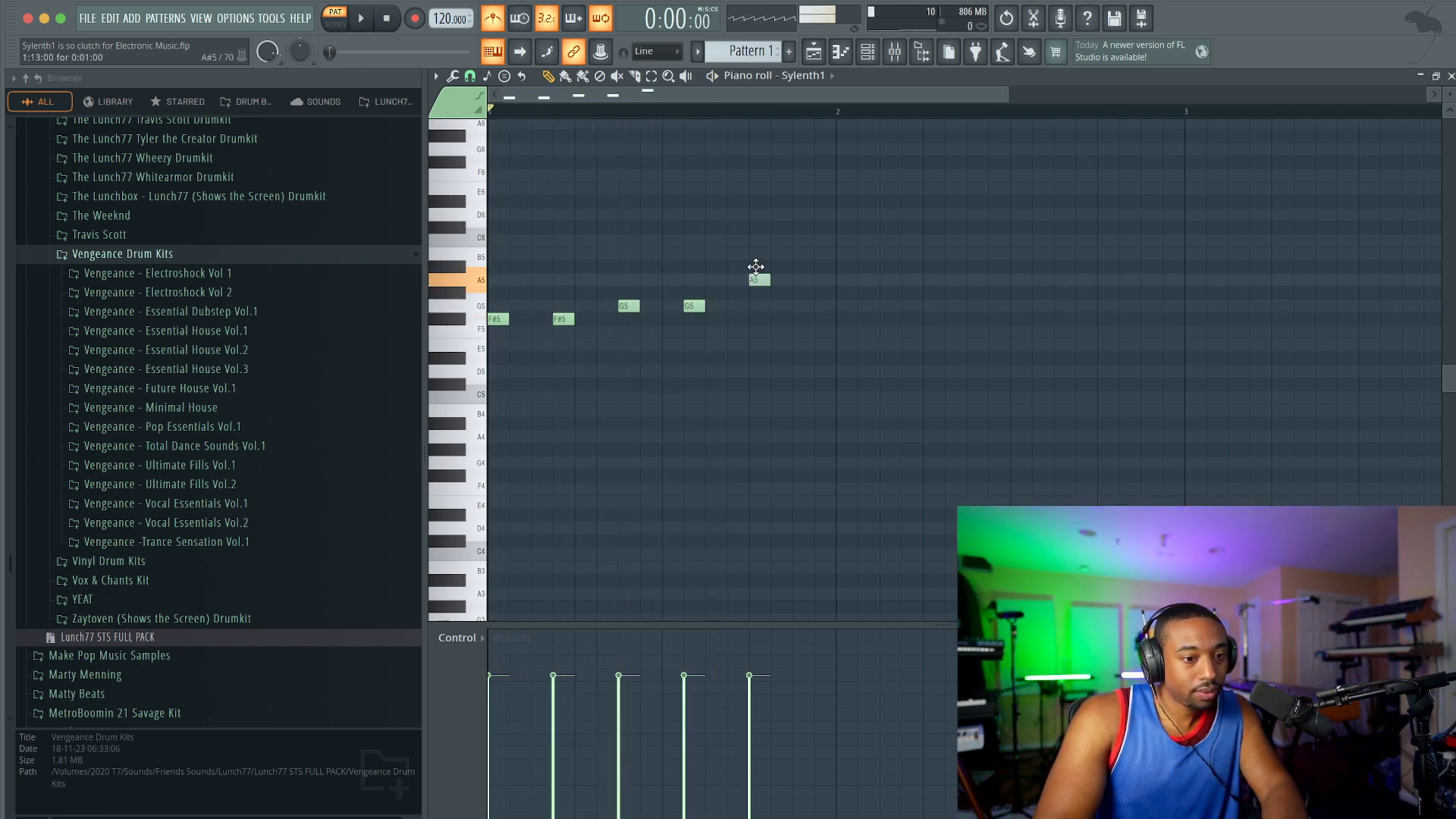
{"action": "left_click", "coordinate": [819, 254]}
{"action": "key", "text": "space"}
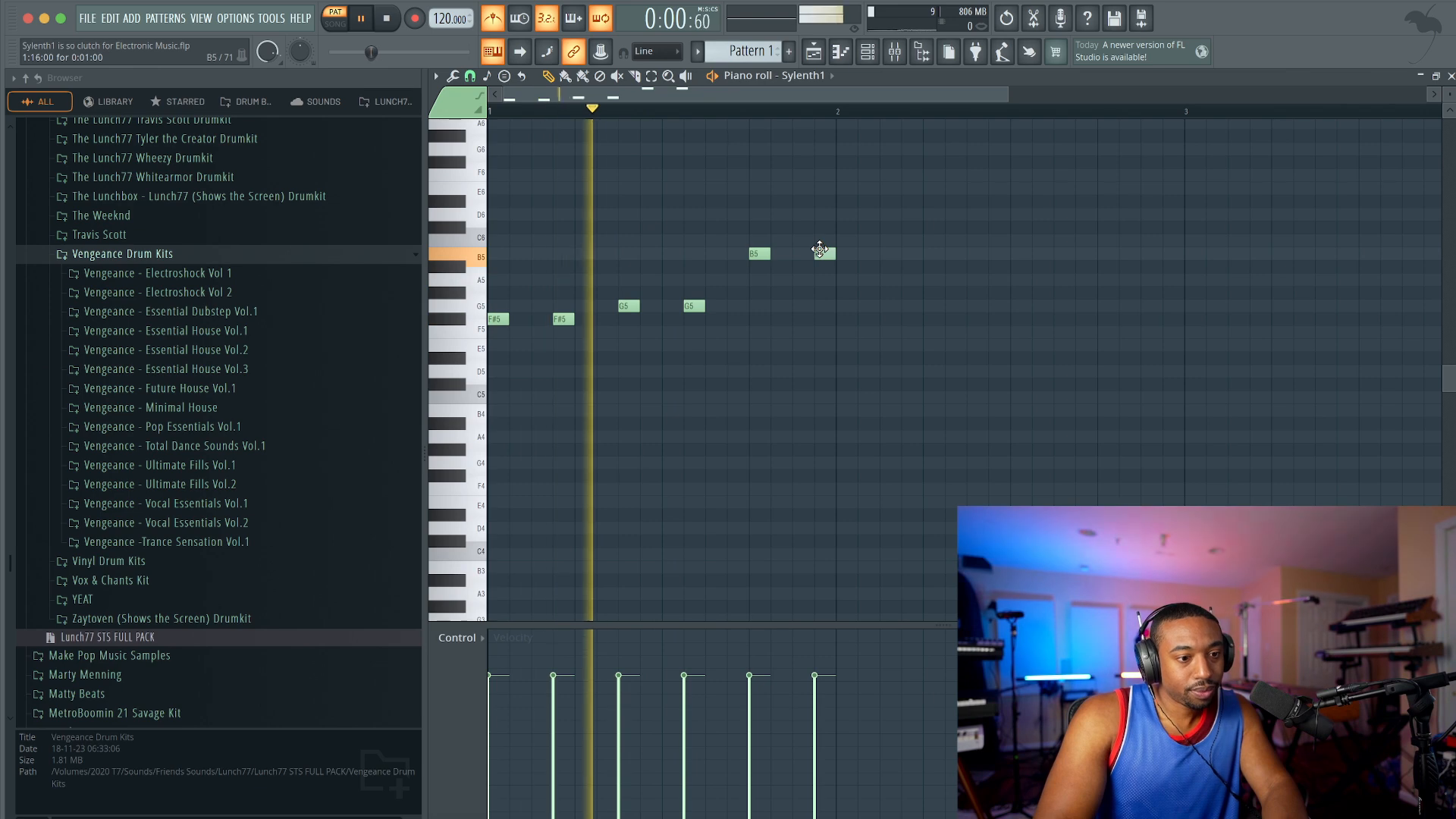
Step: Select the F#5 pair and the B5 pair in turn to review the phrase's note groups
{"action": "left_click_drag", "start_coordinate": [727, 311], "coordinate": [489, 324]}
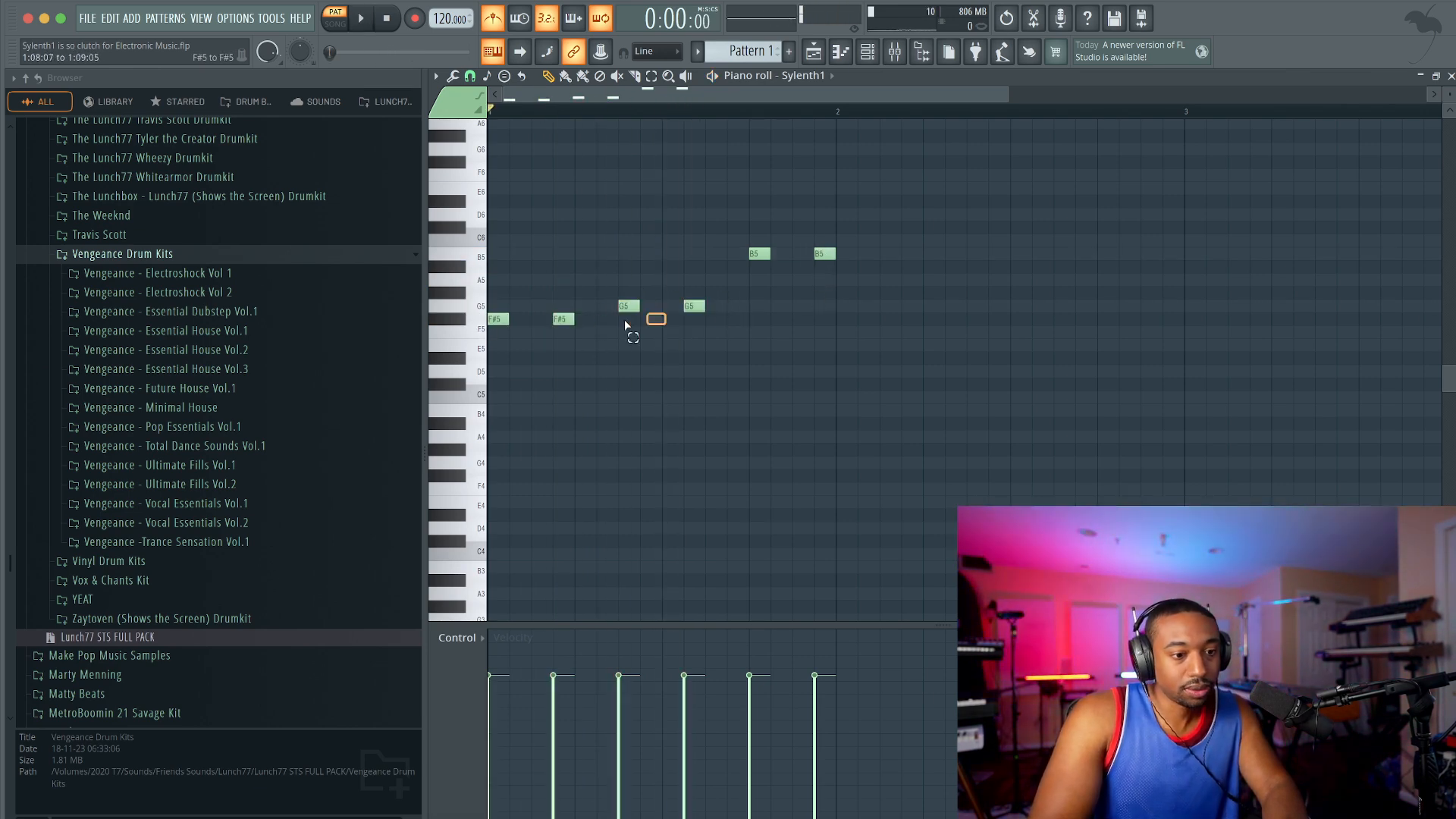
{"action": "left_click_drag", "start_coordinate": [667, 313], "coordinate": [478, 324]}
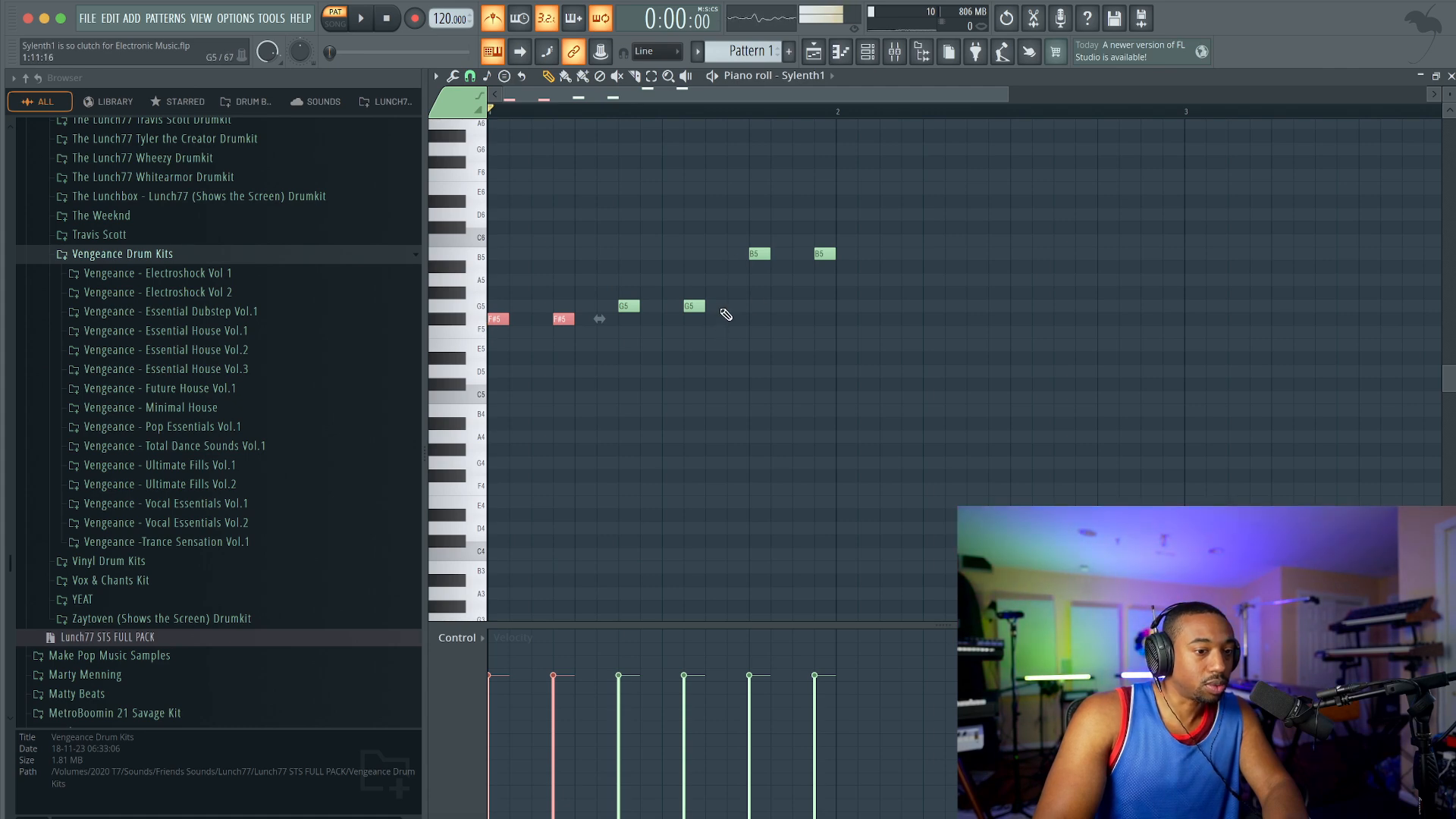
{"action": "left_click", "coordinate": [757, 255], "text": "ctrl"}
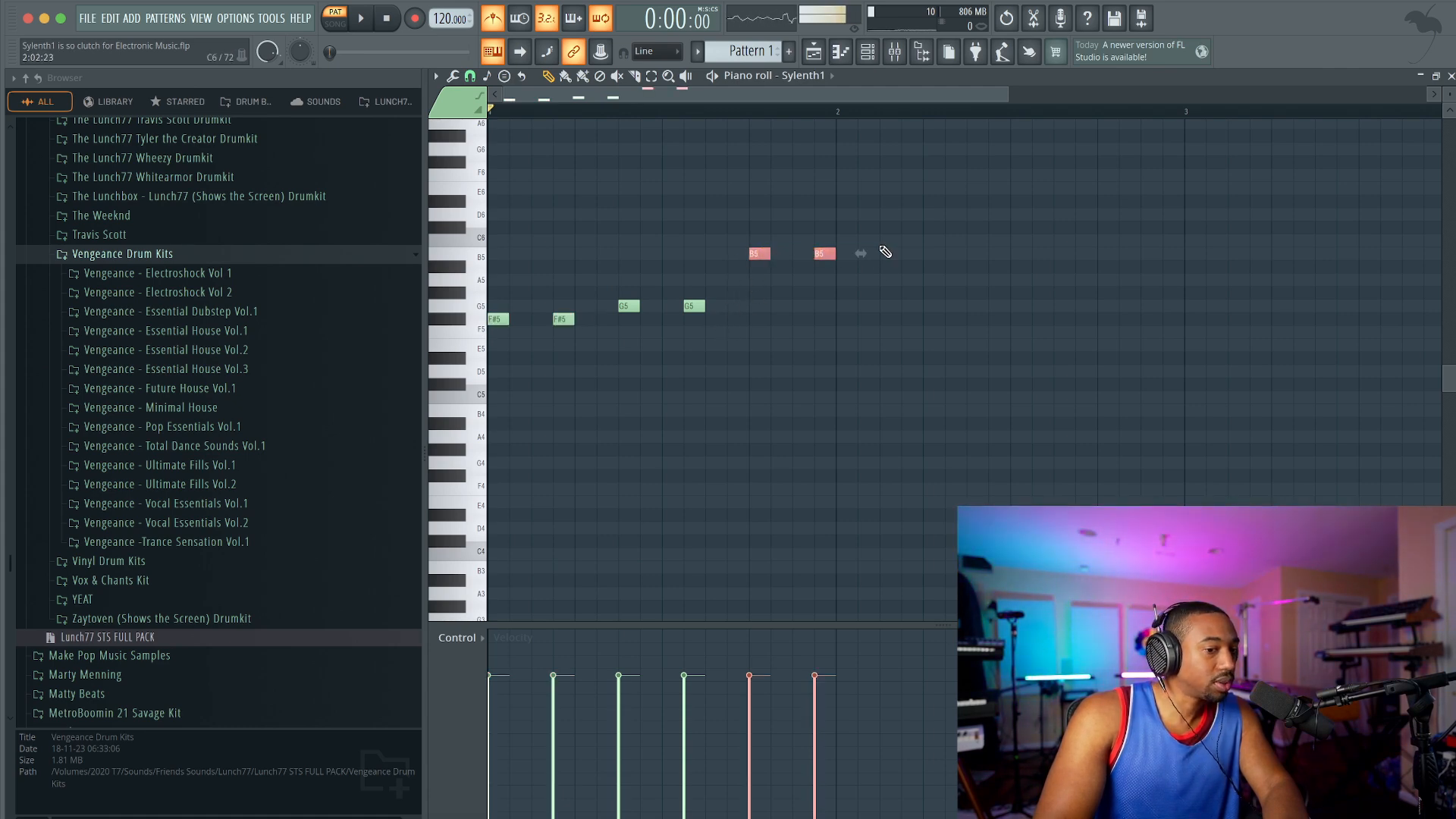
Step: Duplicate the six-note phrase from bar 1 into bar 2 while the pattern plays
{"action": "key", "text": "space"}
{"action": "scroll", "coordinate": [877, 282], "scroll_direction": "down", "scroll_amount": 1}
{"action": "left_click_drag", "start_coordinate": [828, 220], "coordinate": [775, 319]}
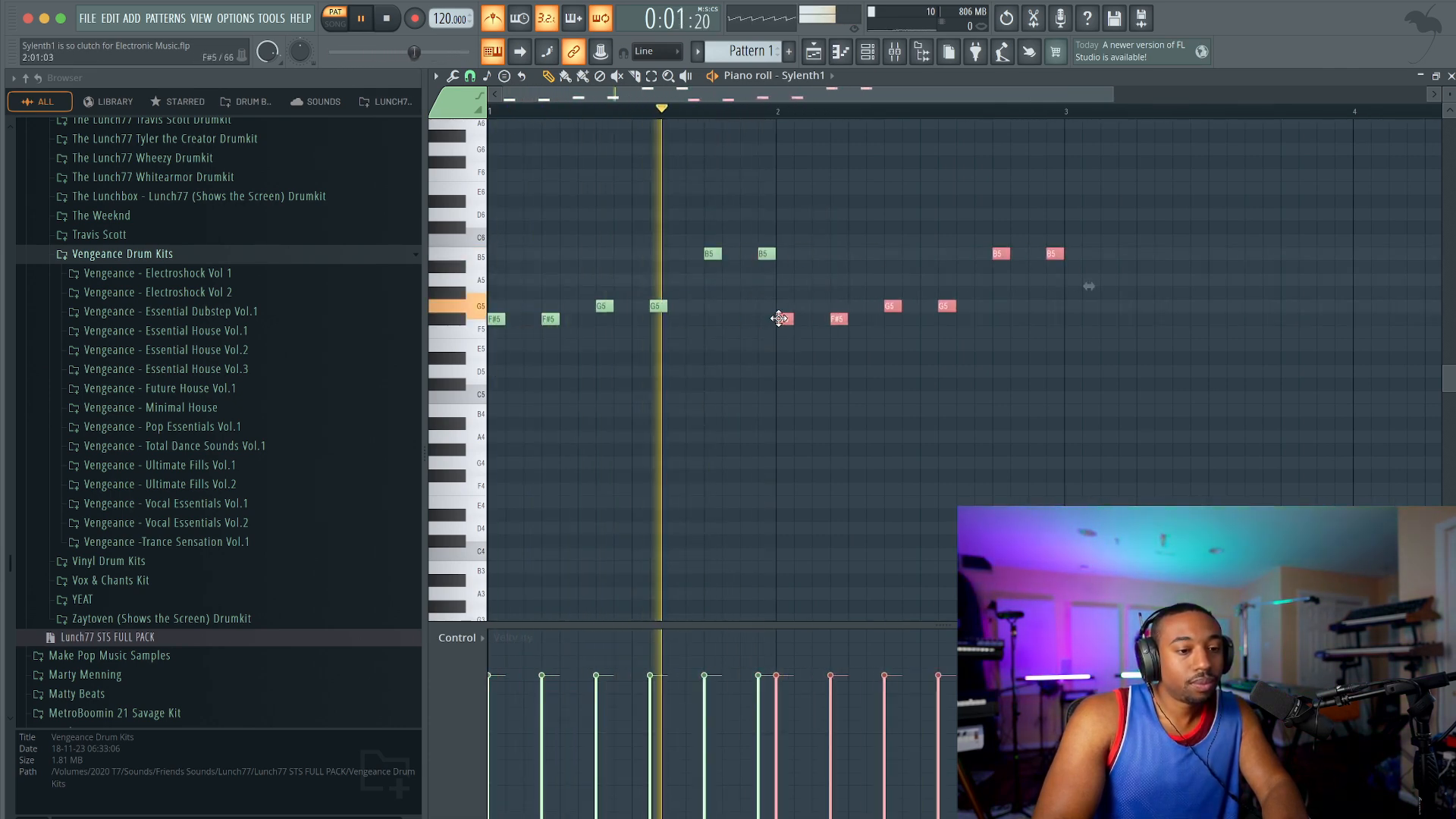
Step: Move the second B5 note in both bars one step earlier, to step 15
{"action": "right_click", "coordinate": [765, 310]}
{"action": "left_click_drag", "start_coordinate": [763, 253], "coordinate": [747, 253]}
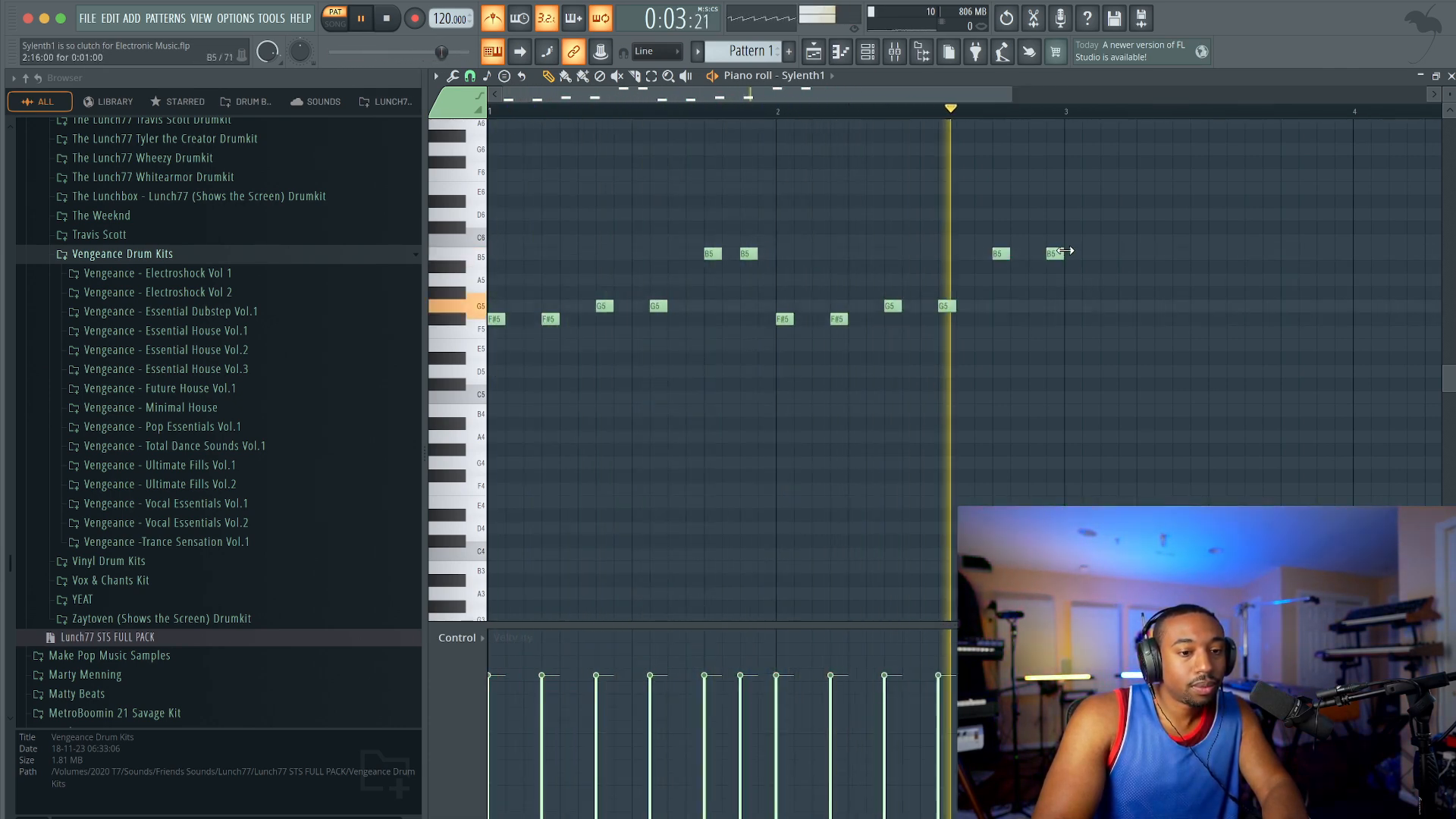
{"action": "left_click_drag", "start_coordinate": [1049, 255], "coordinate": [1029, 256]}
{"action": "scroll", "coordinate": [997, 273], "scroll_direction": "down", "scroll_amount": 1}
{"action": "key", "text": "space"}
Step: Copy the two-bar phrase into bars 3 and 4, play it, and hide the browser
{"action": "left_click_drag", "start_coordinate": [1062, 386], "coordinate": [487, 182]}
{"action": "left_click_drag", "start_coordinate": [491, 319], "coordinate": [940, 320]}
{"action": "scroll", "coordinate": [939, 320], "scroll_direction": "right", "scroll_amount": 5}
{"action": "key", "text": "space"}
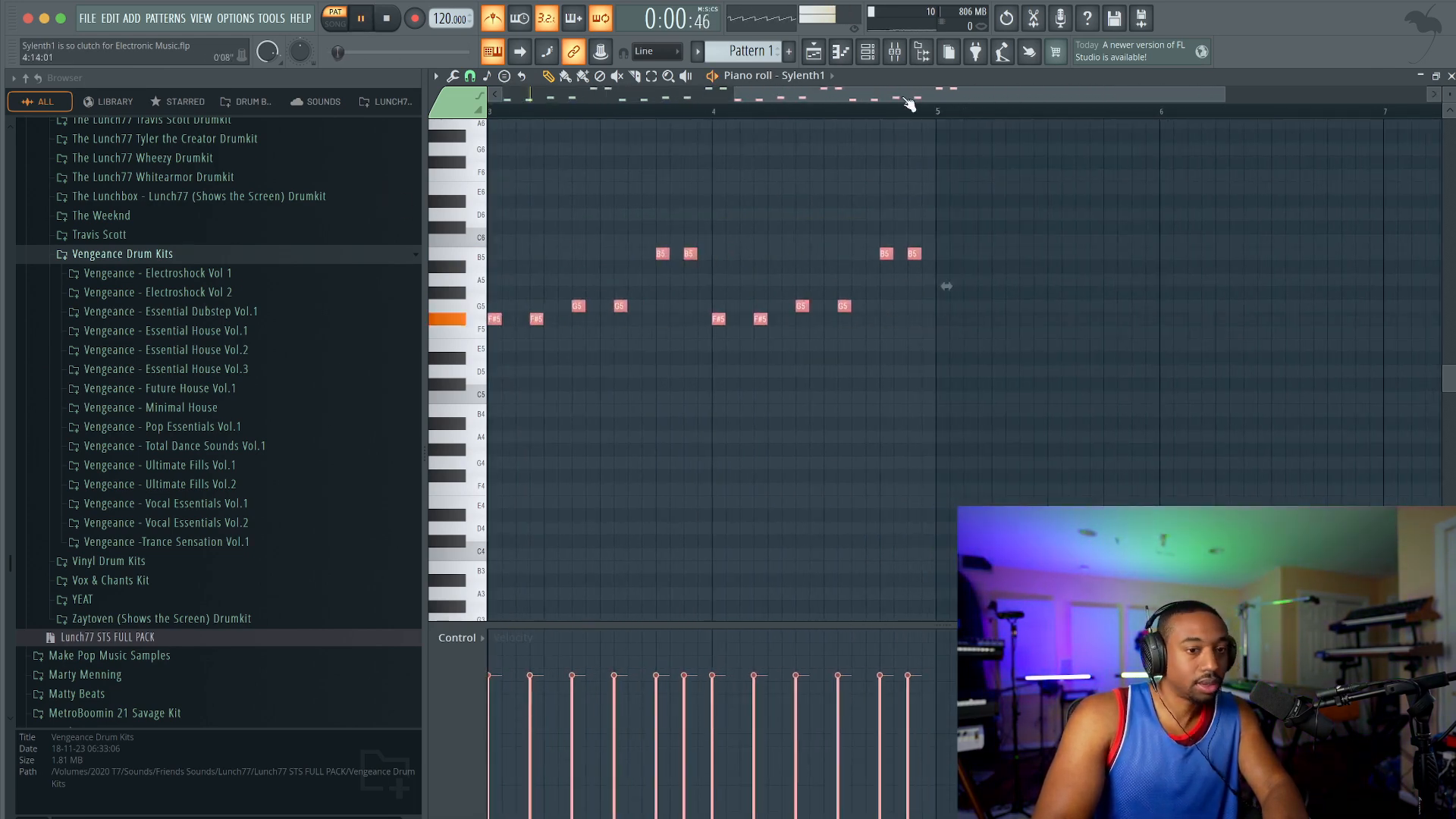
{"action": "left_click", "coordinate": [932, 51]}
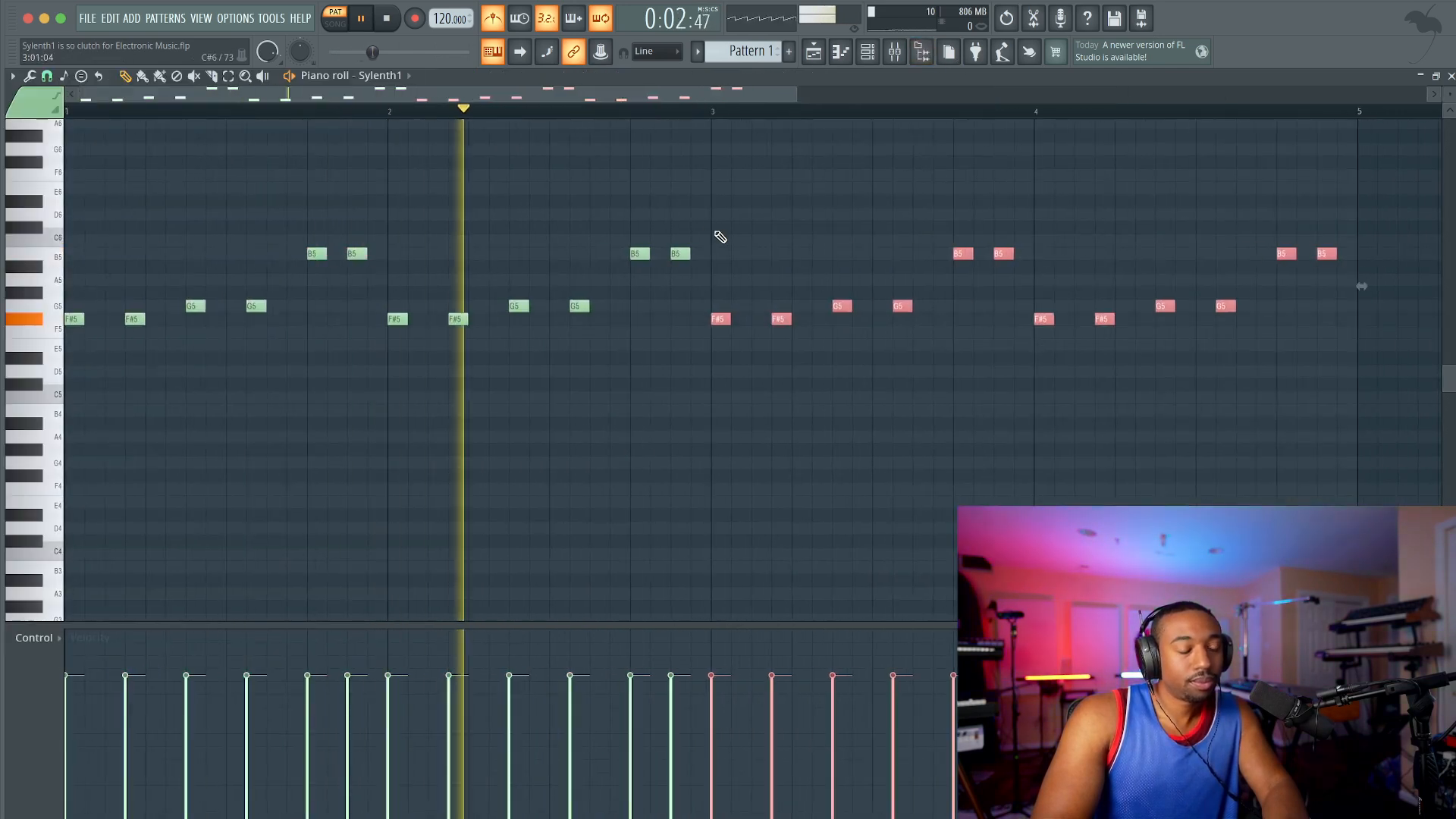
{"action": "scroll", "coordinate": [721, 232], "scroll_direction": "down", "scroll_amount": 2}
{"action": "left_click", "coordinate": [734, 238], "text": "super"}
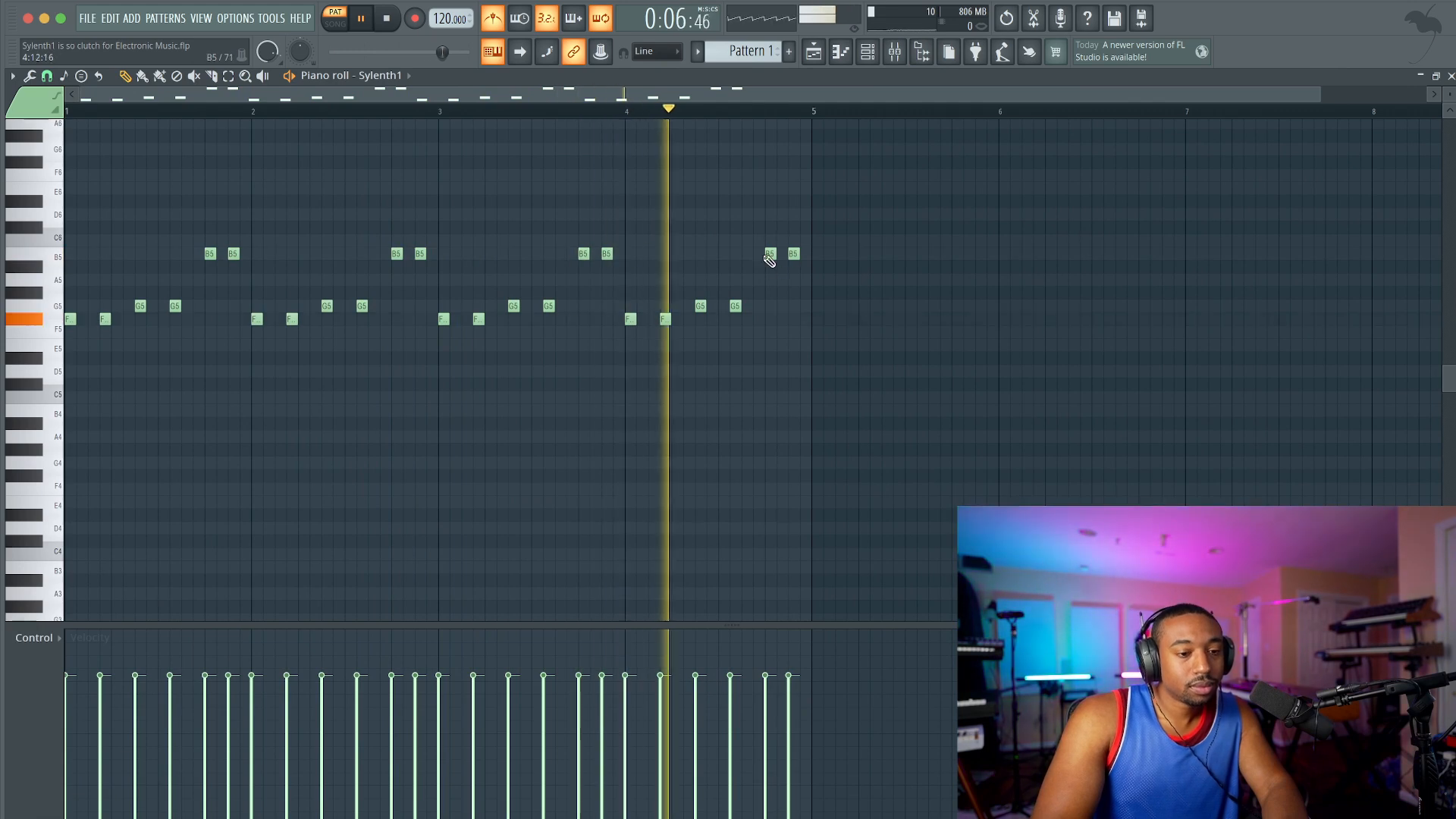
Step: Lower the last B5 note of bar 4 to B4, select the final two notes and play the pattern
{"action": "key", "text": "space"}
{"action": "left_click_drag", "start_coordinate": [794, 253], "coordinate": [796, 396]}
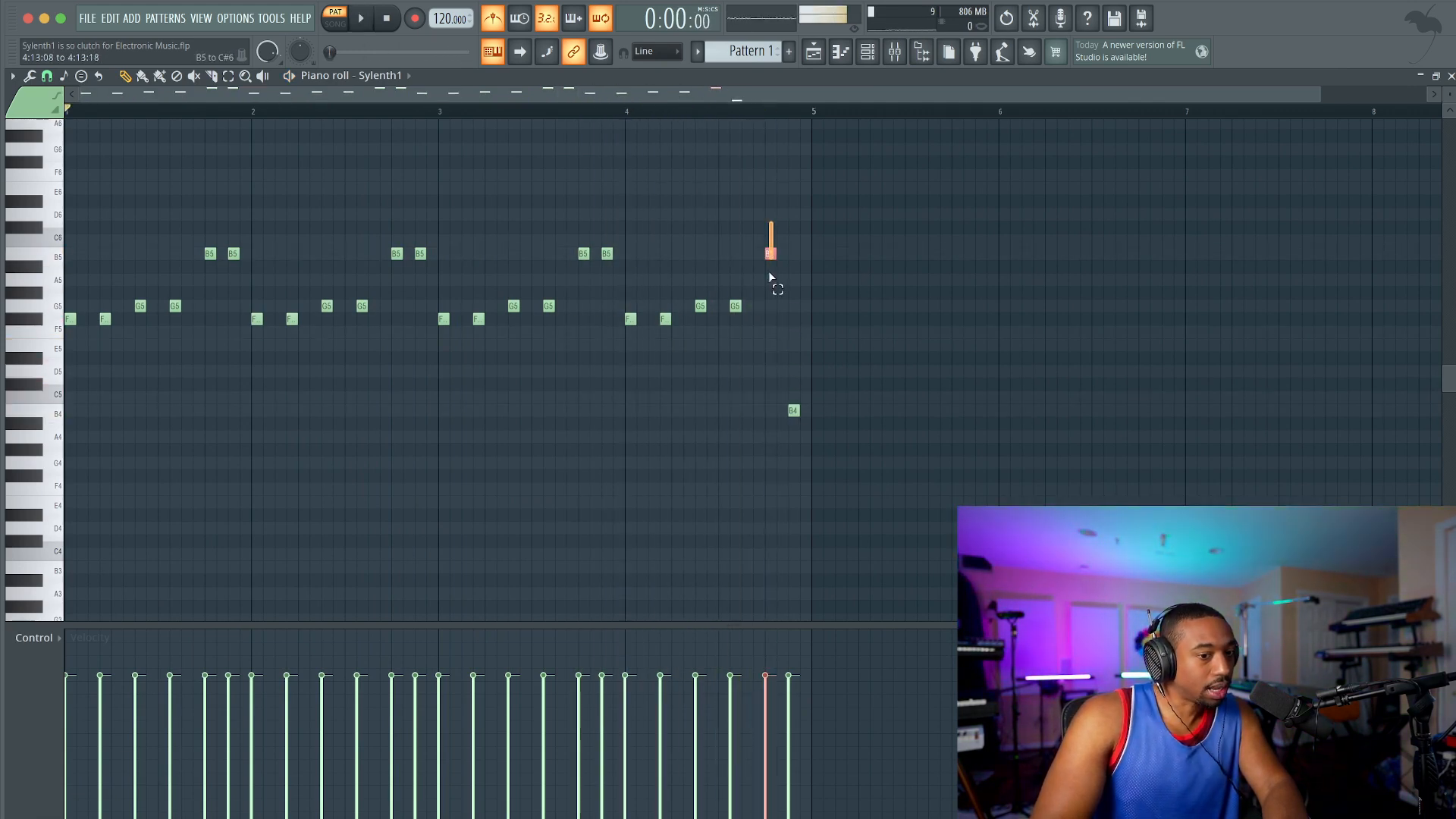
{"action": "left_click_drag", "start_coordinate": [772, 246], "coordinate": [818, 427]}
{"action": "key", "text": "space"}
{"action": "left_click", "coordinate": [766, 111]}
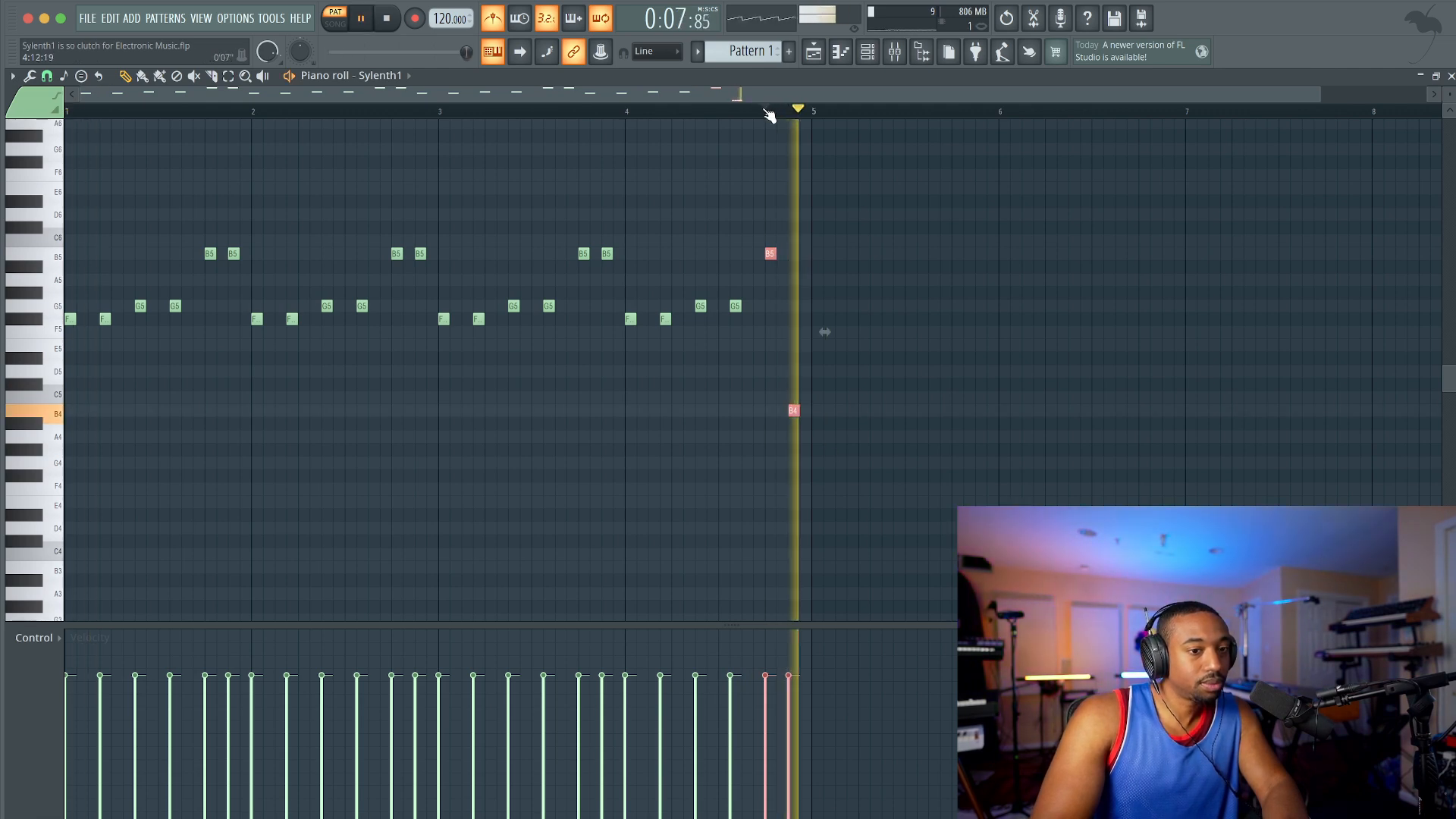
Step: Open Sylenth1, set Filter A to Lowpass and lower its cutoff to about 8.3
{"action": "left_click", "coordinate": [872, 57]}
{"action": "key", "text": "space"}
{"action": "left_click", "coordinate": [207, 124]}
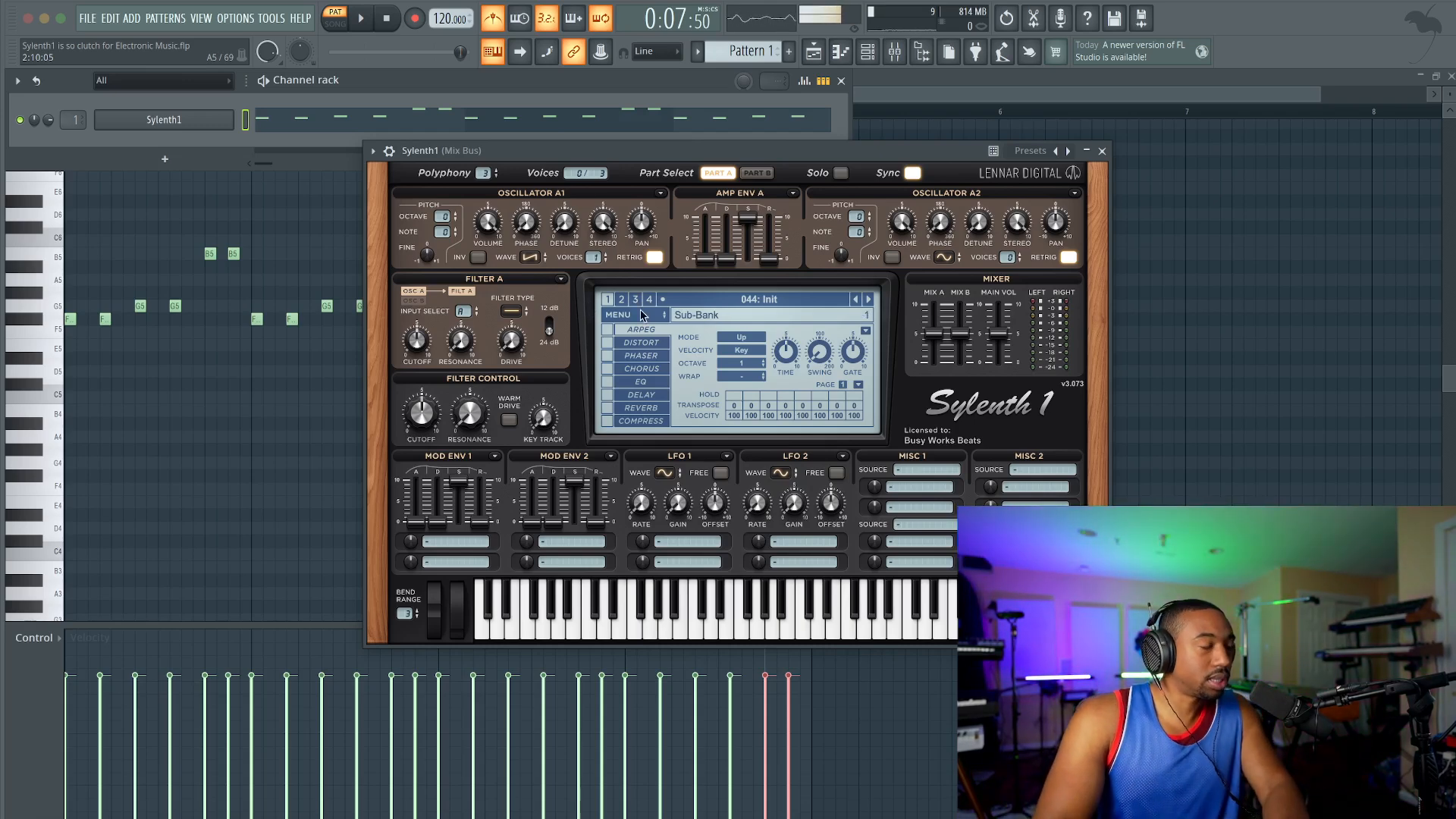
{"action": "left_click", "coordinate": [510, 317]}
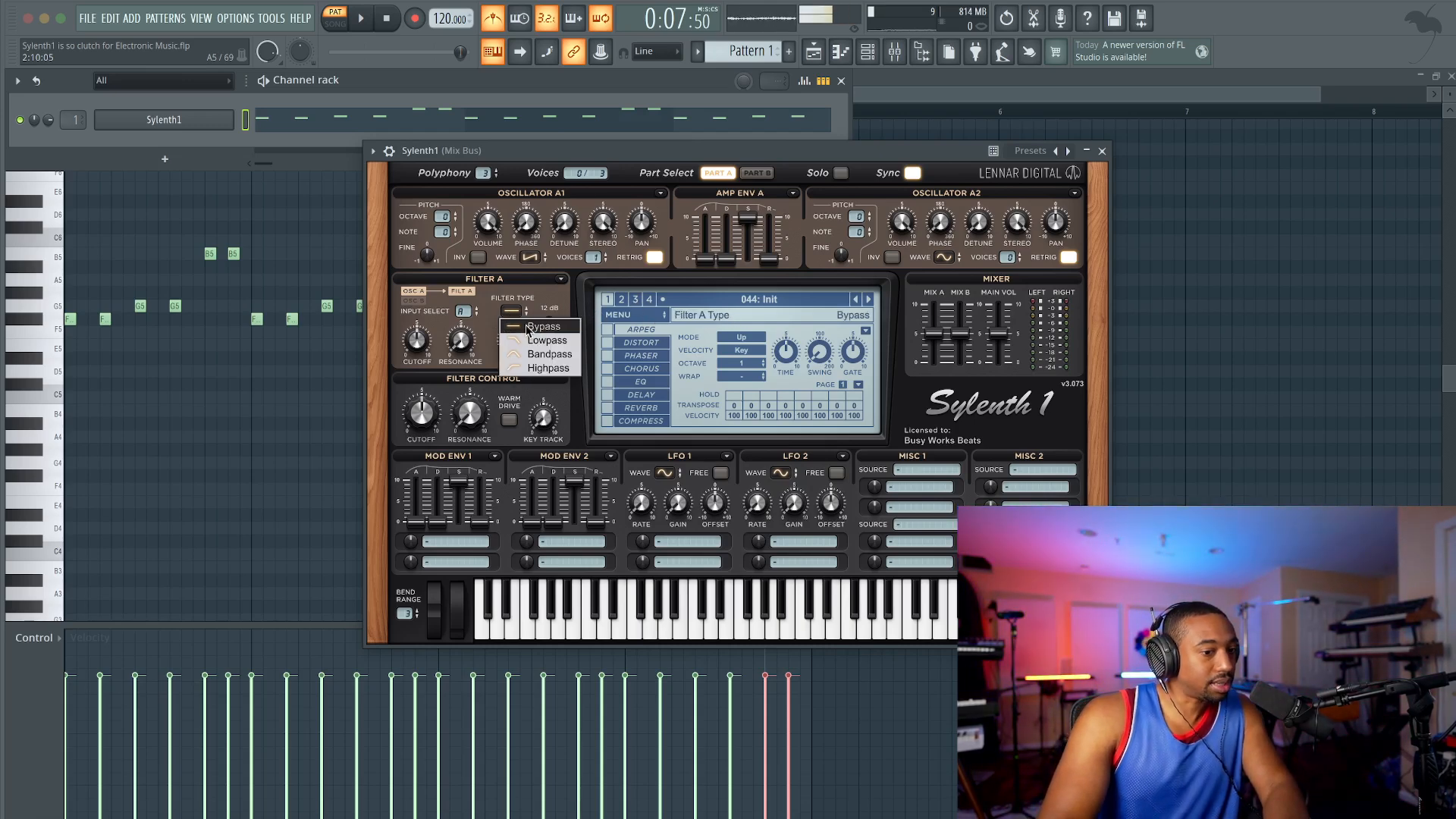
{"action": "left_click", "coordinate": [519, 338]}
{"action": "key", "text": "space"}
{"action": "left_click_drag", "start_coordinate": [421, 336], "coordinate": [419, 338]}
{"action": "key", "text": "space"}
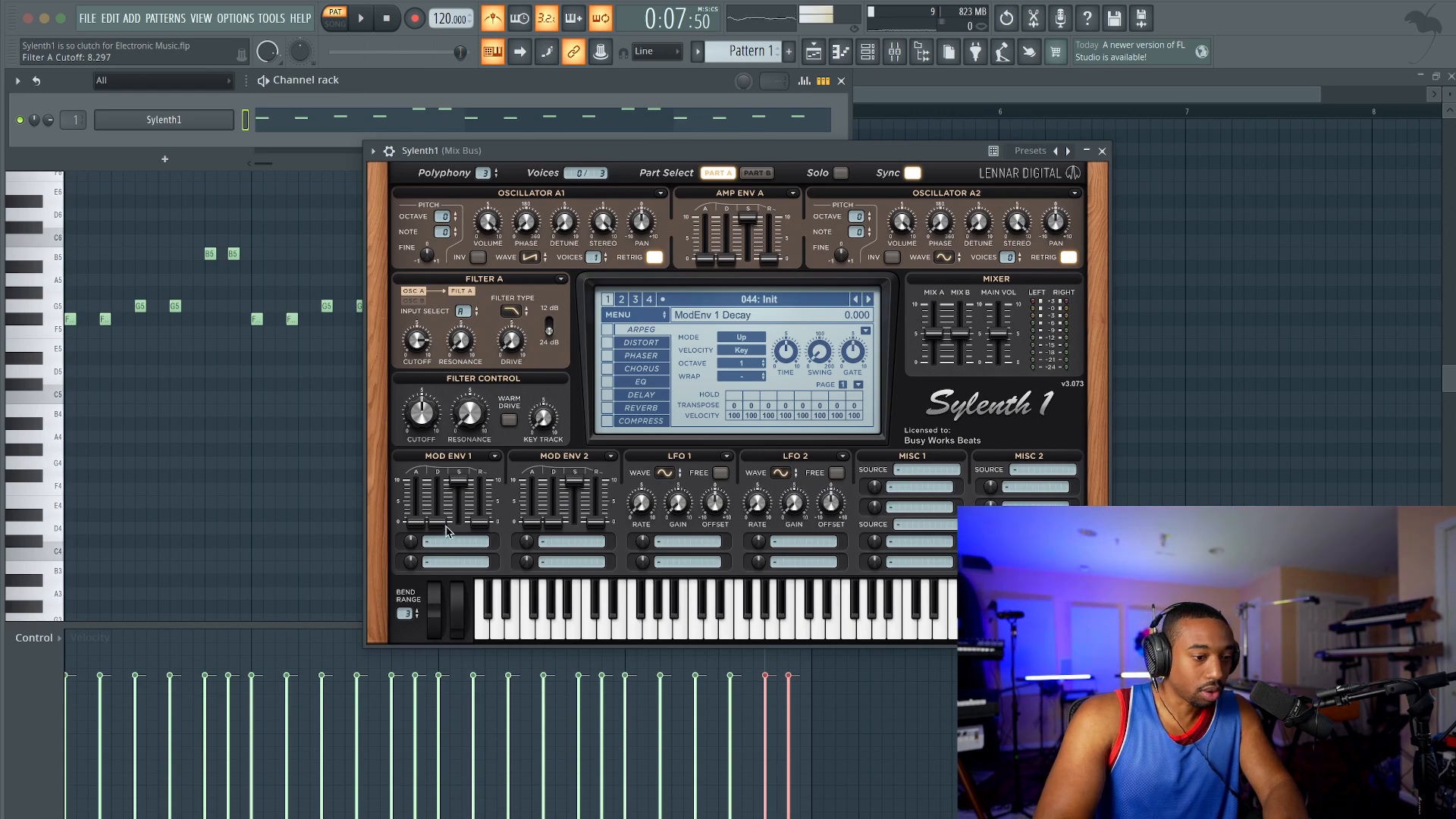
Step: Assign Mod Env 1 to Cutoff A with an amount of about 4.36 and a decay of about 5.12
{"action": "left_click", "coordinate": [441, 540]}
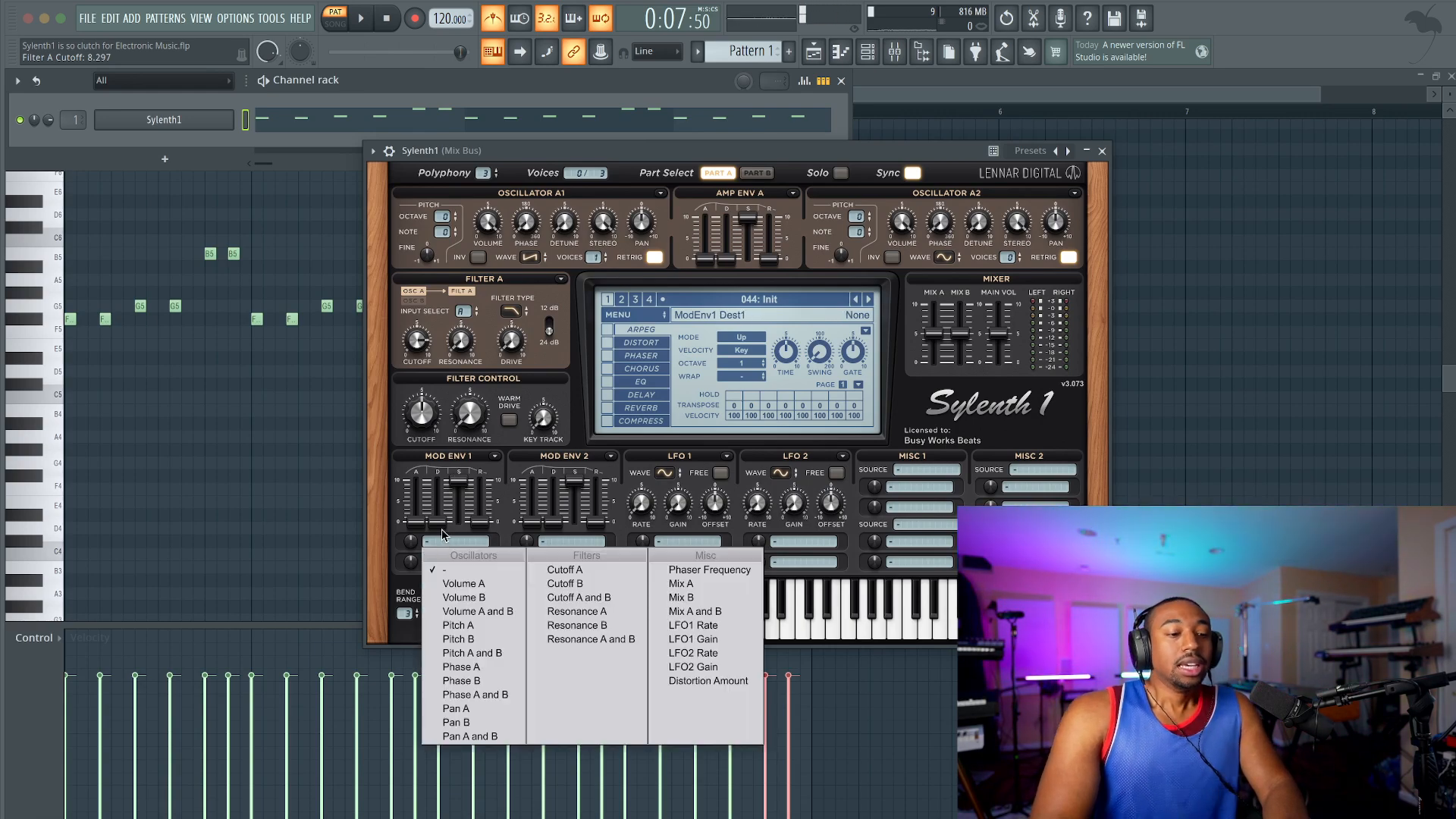
{"action": "left_click", "coordinate": [441, 530]}
{"action": "left_click", "coordinate": [449, 541]}
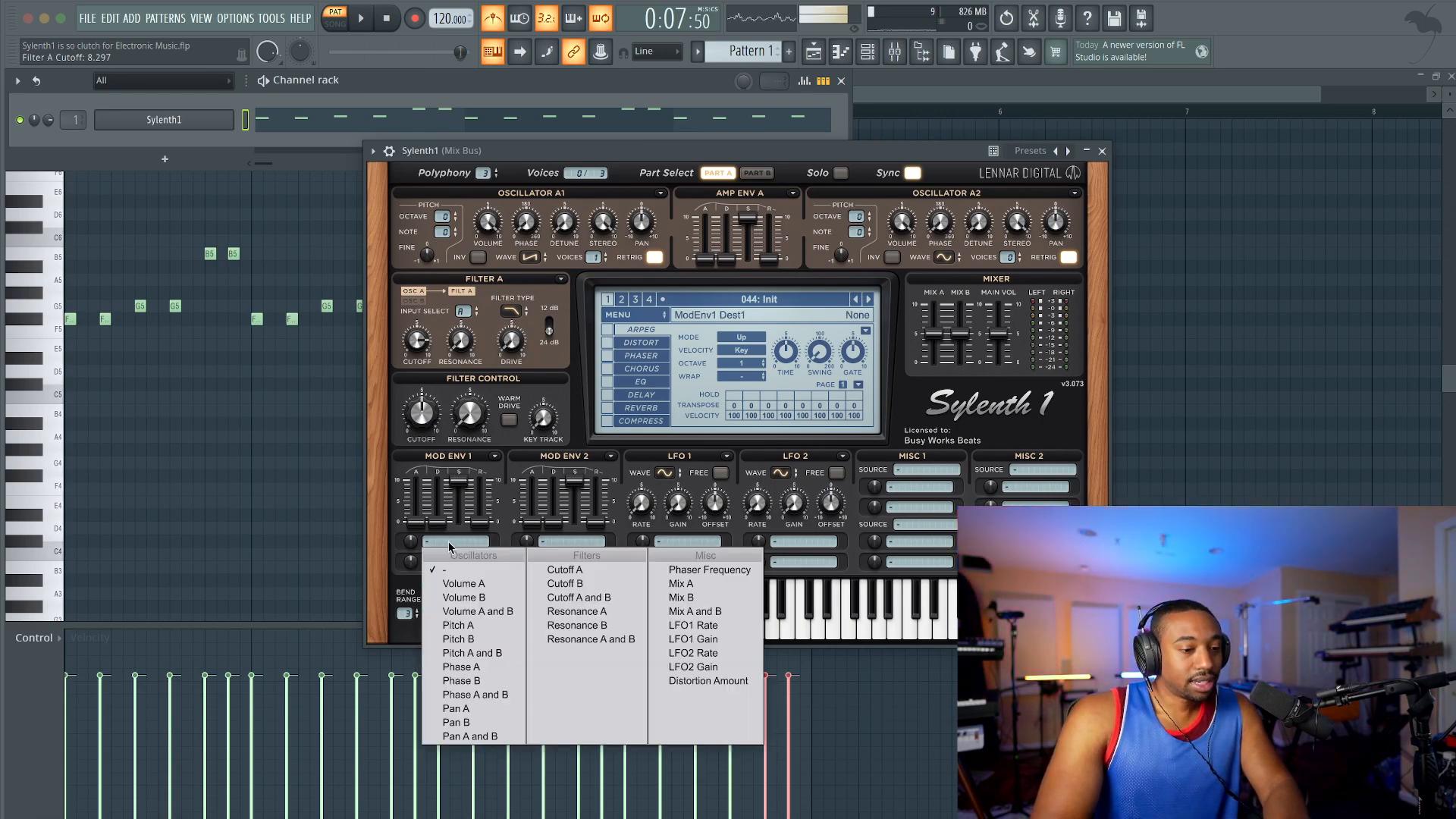
{"action": "left_click", "coordinate": [549, 571]}
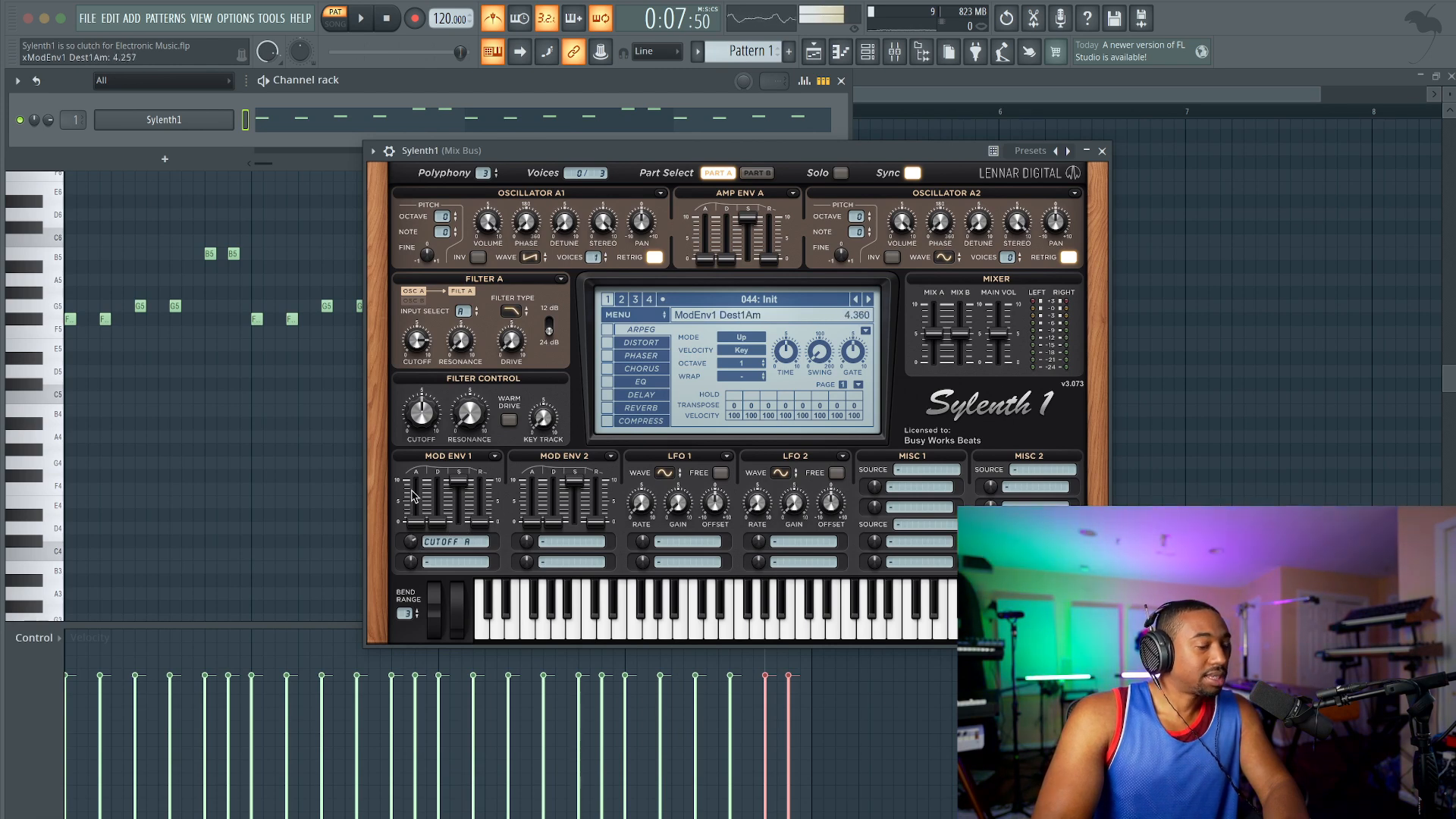
{"action": "left_click_drag", "start_coordinate": [438, 522], "coordinate": [435, 629]}
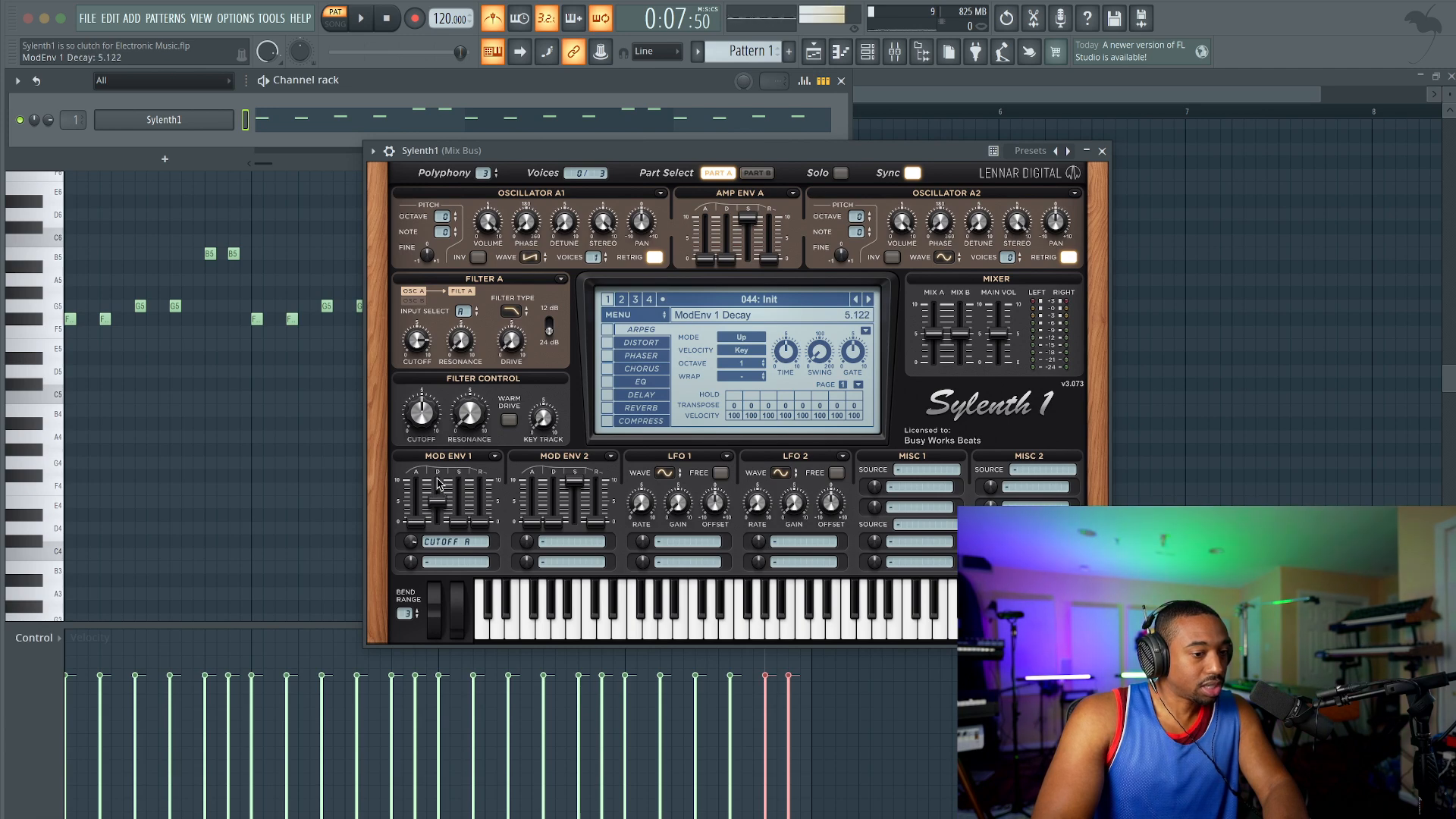
Step: Lower Filter A's cutoff to about 1.29 and raise the Mod Env 1 release while playing the pattern
{"action": "left_click_drag", "start_coordinate": [420, 421], "coordinate": [416, 439]}
{"action": "key", "text": "space"}
{"action": "left_click_drag", "start_coordinate": [418, 341], "coordinate": [433, 405]}
{"action": "left_click_drag", "start_coordinate": [480, 523], "coordinate": [481, 479]}
{"action": "left_click", "coordinate": [412, 544]}
{"action": "left_click_drag", "start_coordinate": [414, 548], "coordinate": [414, 580]}
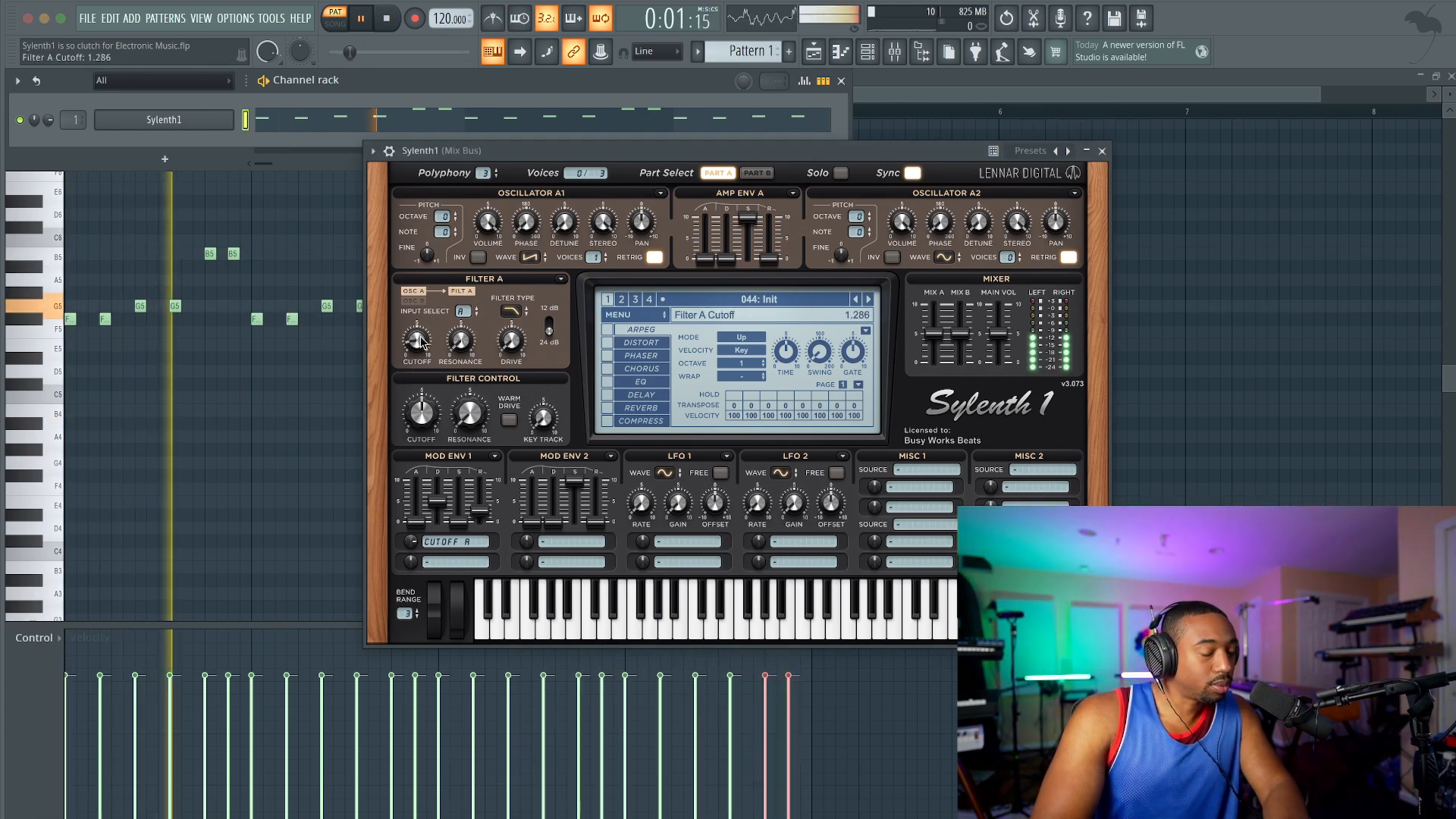
{"action": "key", "text": "space"}
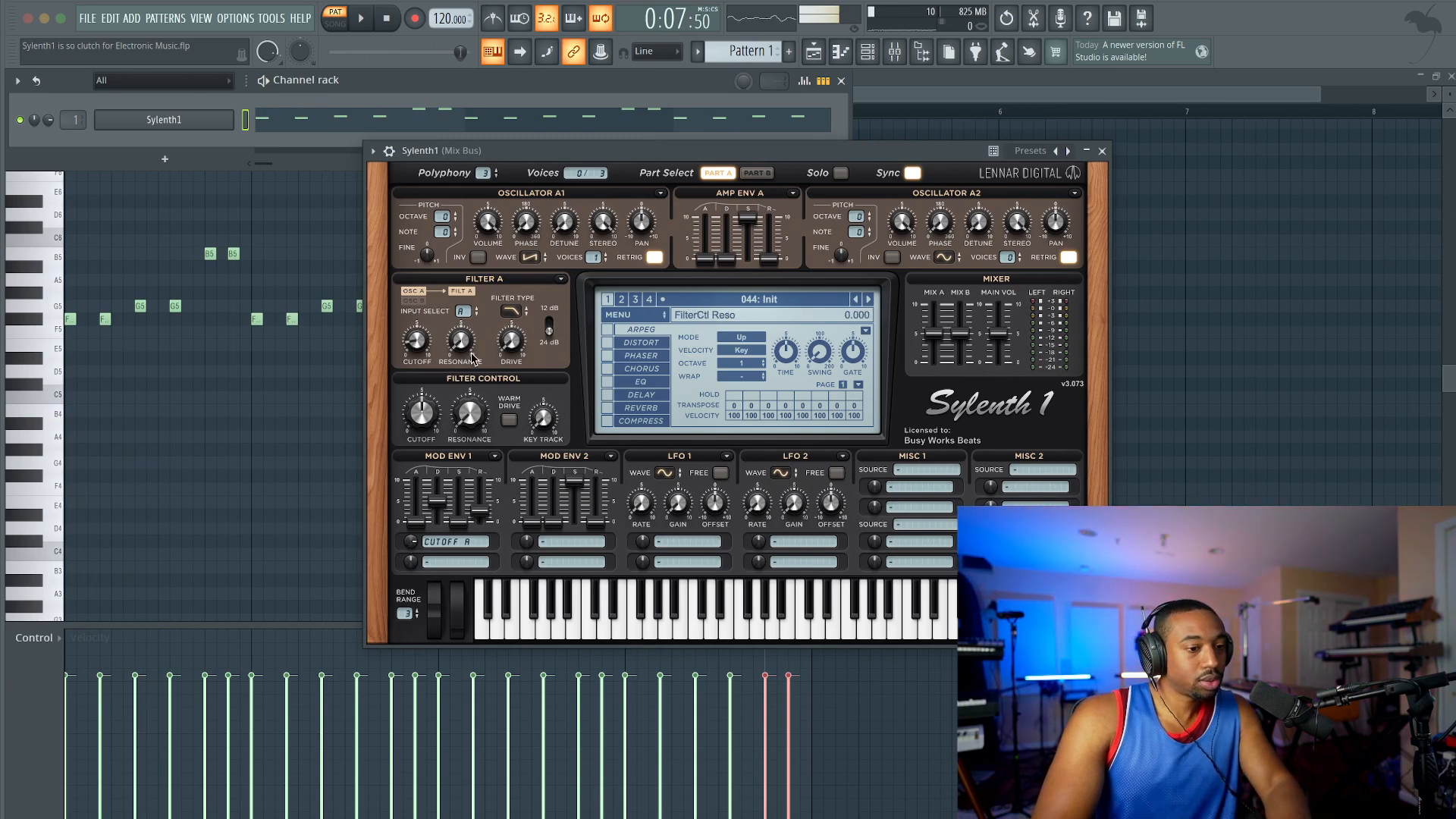
Step: Raise Filter A's resonance to about 4.6 and play the pattern
{"action": "left_click_drag", "start_coordinate": [466, 309], "coordinate": [494, 260]}
{"action": "key", "text": "space"}
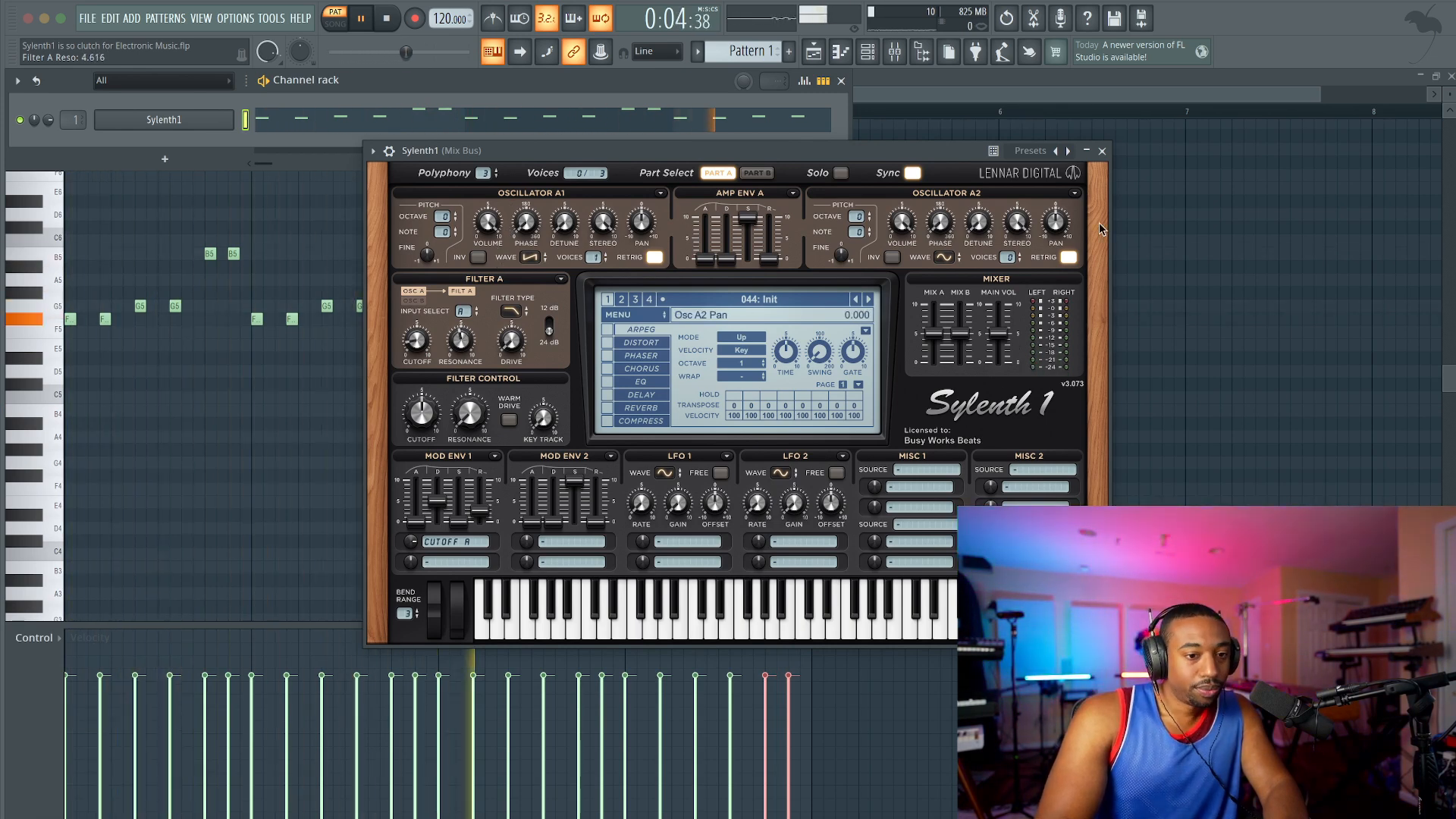
{"action": "key", "text": "space"}
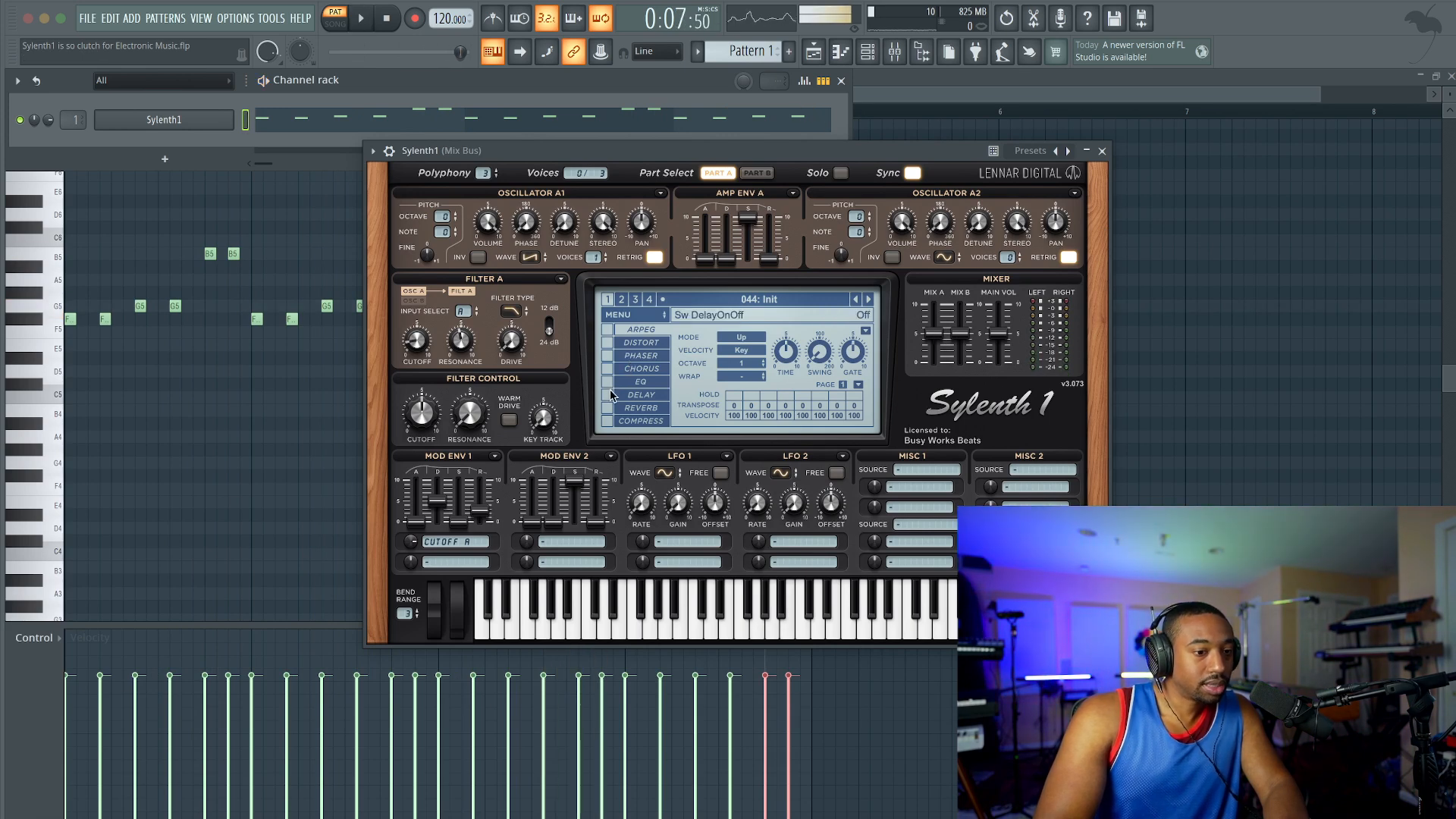
Step: Enable Sylenth1's delay, reverb and compressor effects while the pattern plays
{"action": "left_click", "coordinate": [641, 395]}
{"action": "key", "text": "space"}
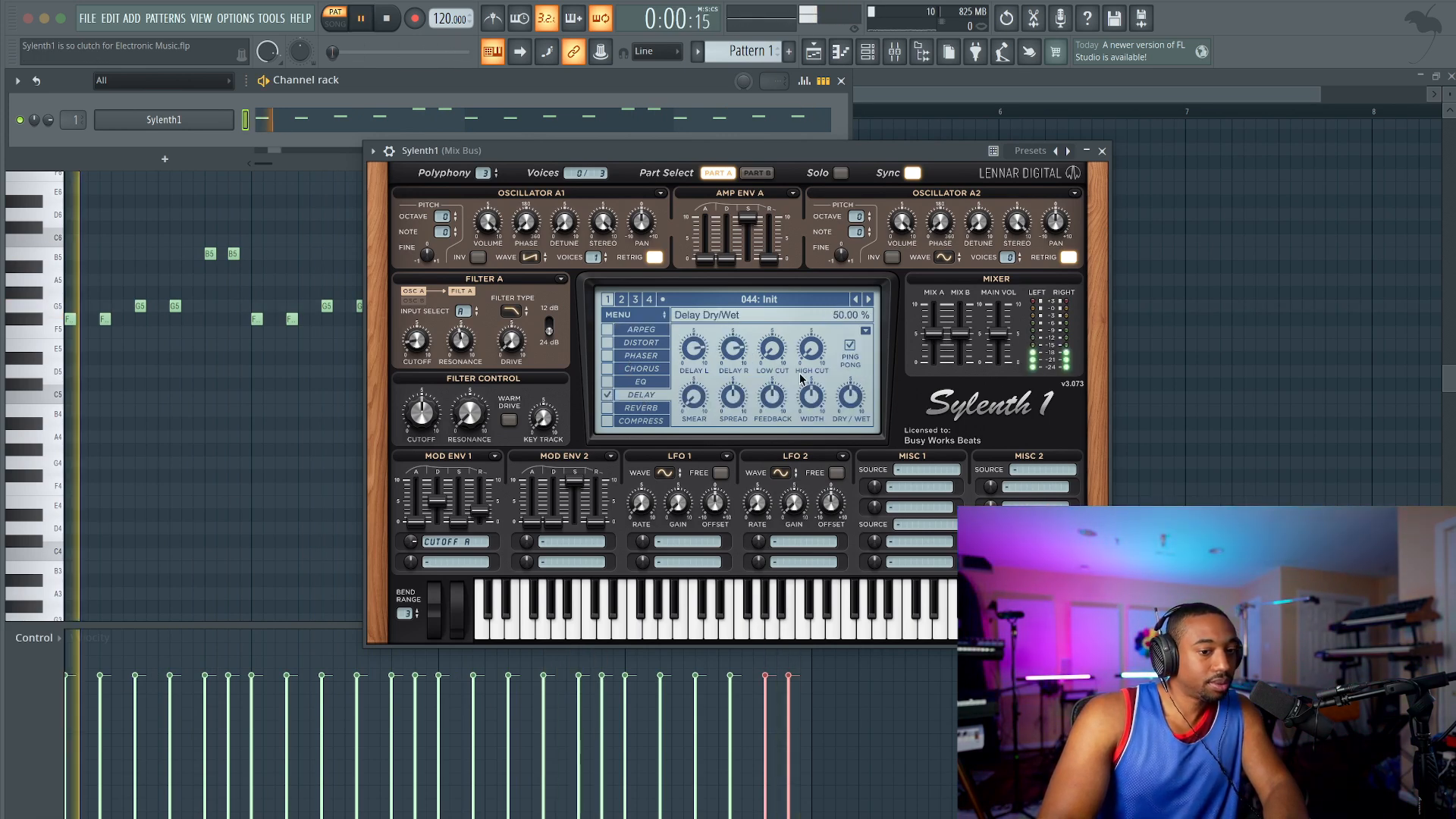
{"action": "left_click", "coordinate": [608, 408]}
{"action": "left_click", "coordinate": [641, 408]}
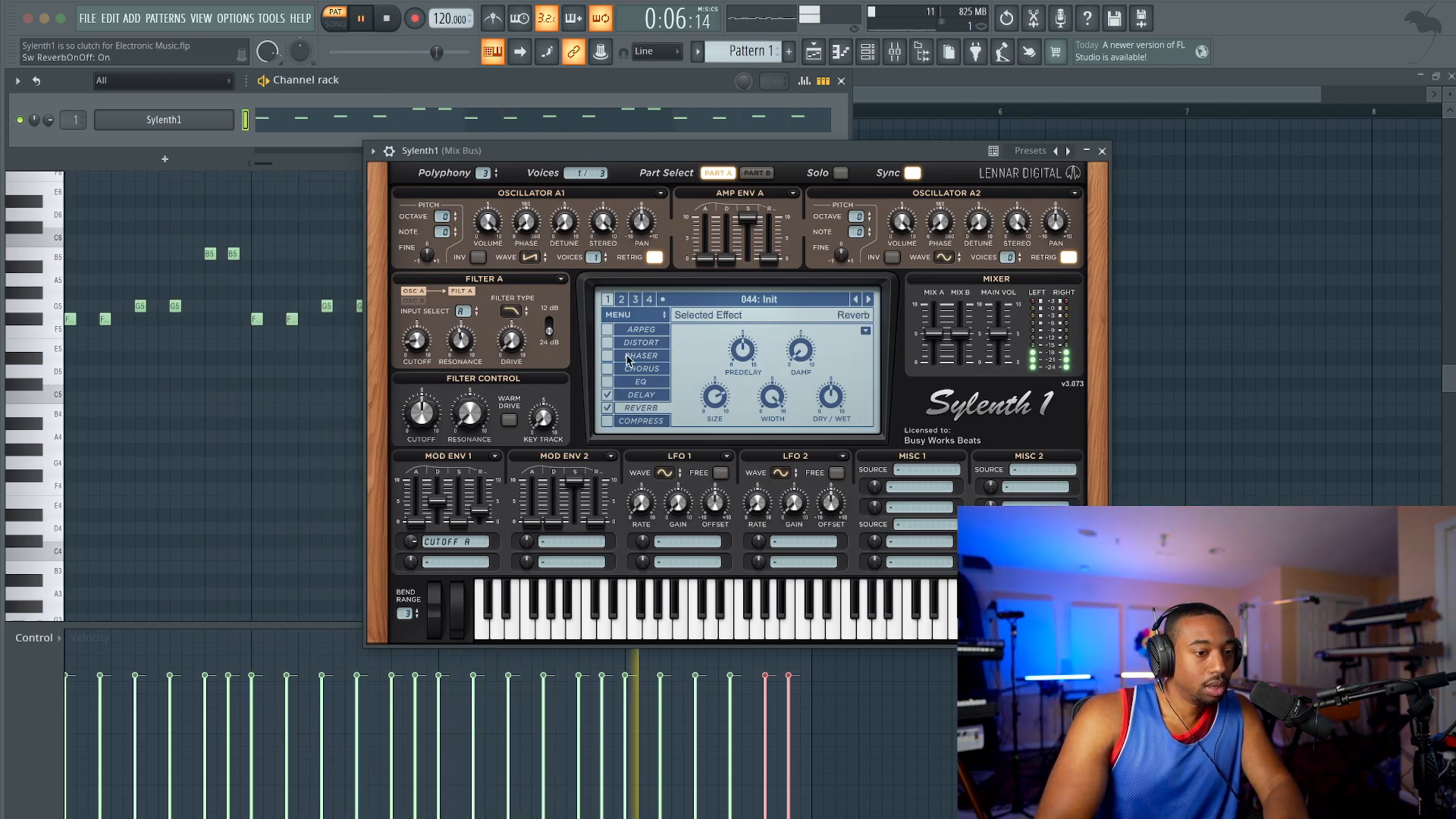
{"action": "left_click", "coordinate": [608, 421]}
{"action": "left_click", "coordinate": [641, 421]}
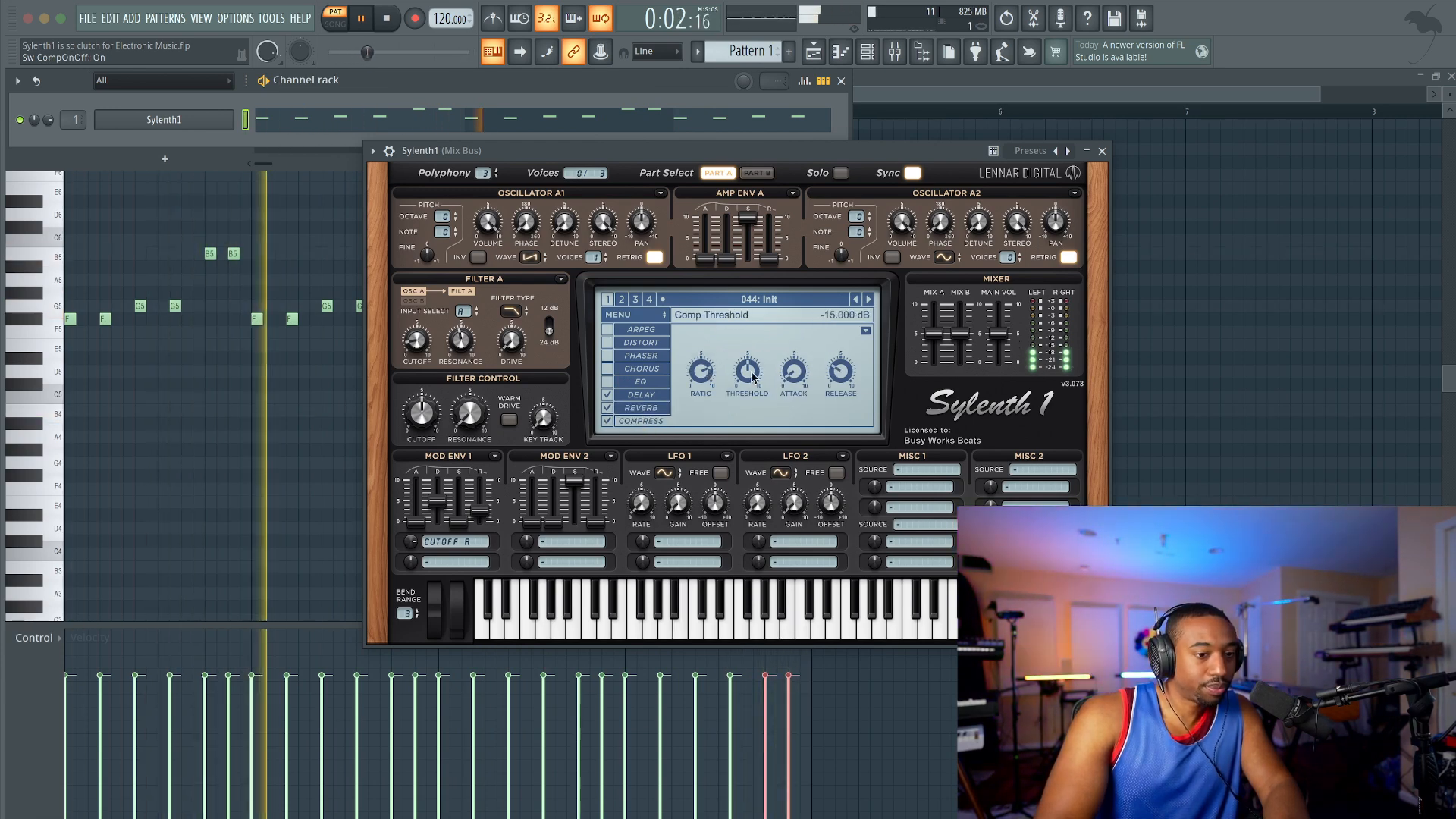
Step: Adjust the compressor threshold and raise the Mix A level to about 8.6
{"action": "left_click_drag", "start_coordinate": [749, 376], "coordinate": [759, 316]}
{"action": "mouse_move", "coordinate": [935, 334]}
{"action": "left_mouse_down"}
{"action": "mouse_move", "coordinate": [940, 289]}
{"action": "mouse_move", "coordinate": [938, 306]}
{"action": "left_mouse_up"}
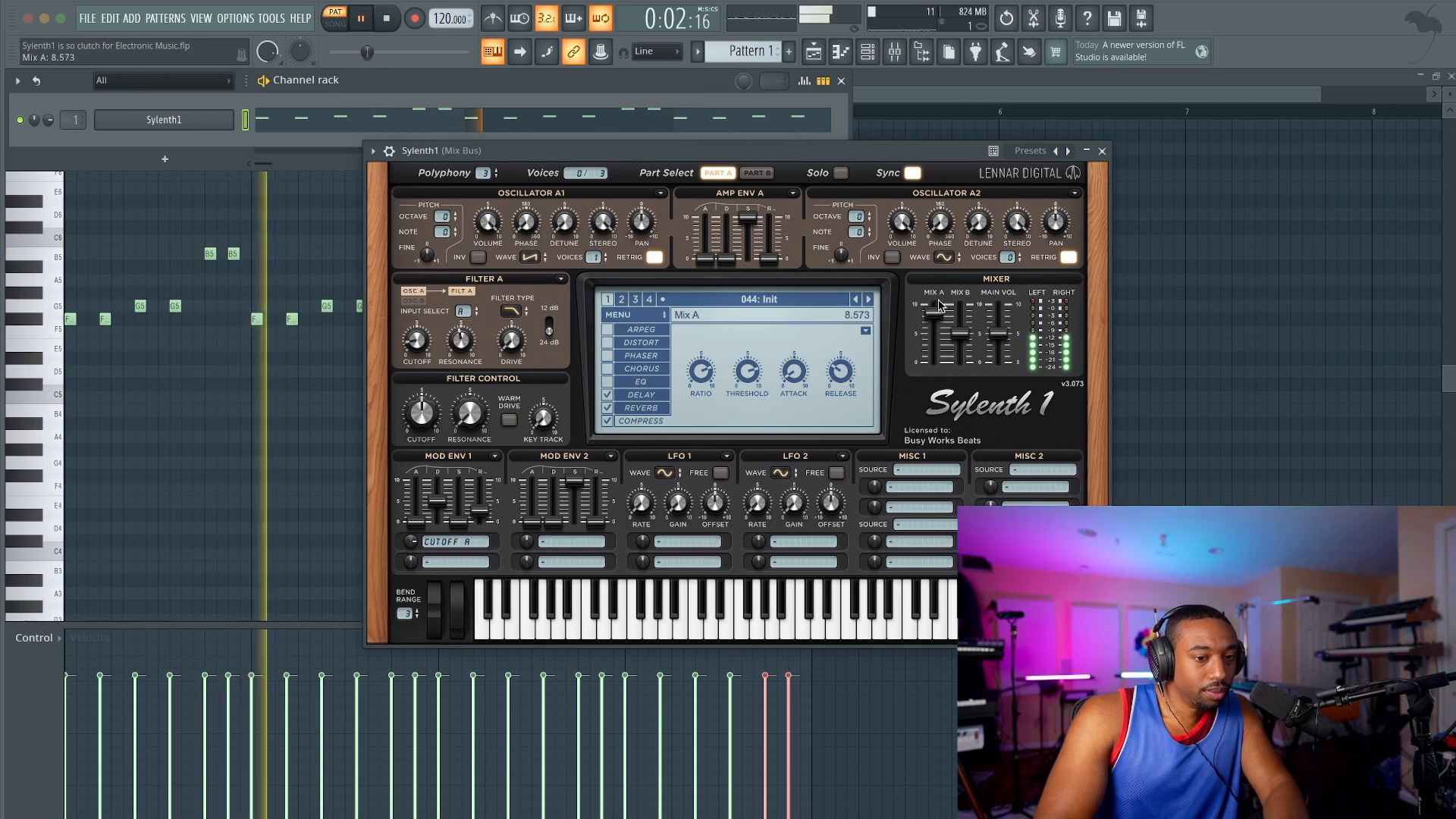
{"action": "left_click_drag", "start_coordinate": [939, 321], "coordinate": [941, 317]}
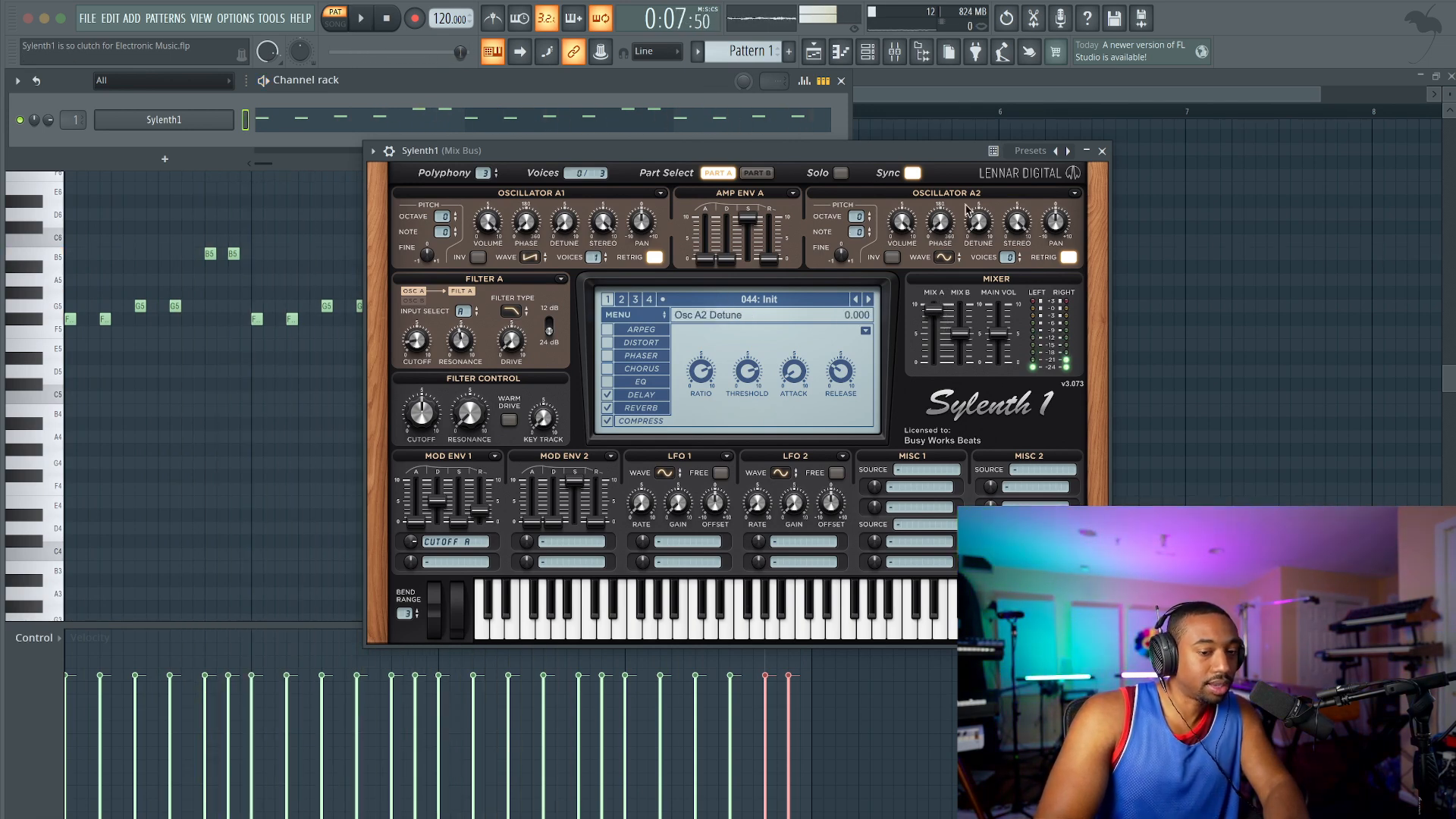
Step: Widen Oscillator A1 with 8 voices, stereo at 10, more detune and retrigger off, and play the pattern
{"action": "left_click_drag", "start_coordinate": [576, 150], "coordinate": [420, 148]}
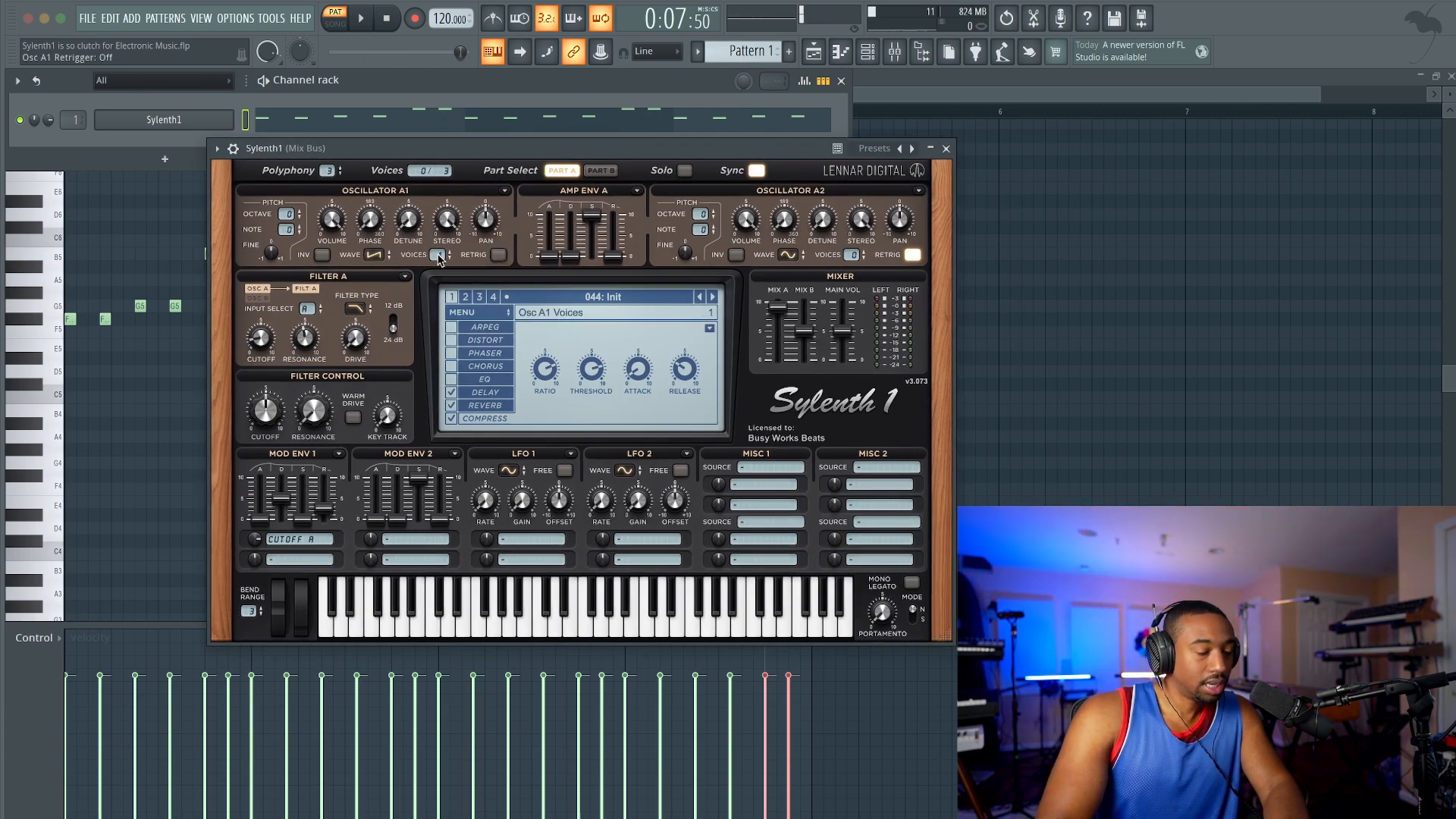
{"action": "left_click_drag", "start_coordinate": [450, 203], "coordinate": [450, 167]}
{"action": "key", "text": "space"}
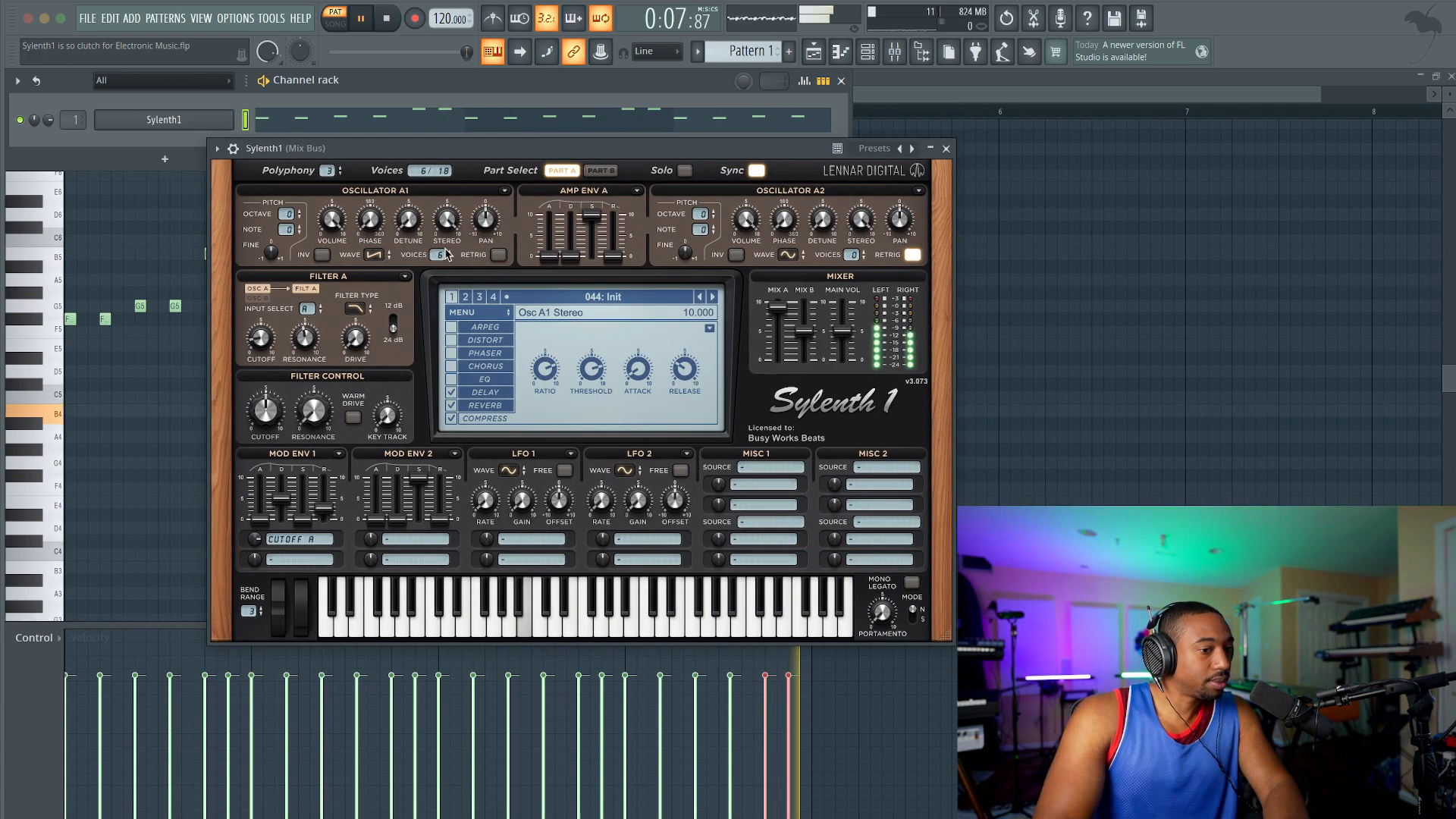
{"action": "key", "text": "space"}
{"action": "left_click_drag", "start_coordinate": [412, 228], "coordinate": [413, 137]}
{"action": "key", "text": "space"}
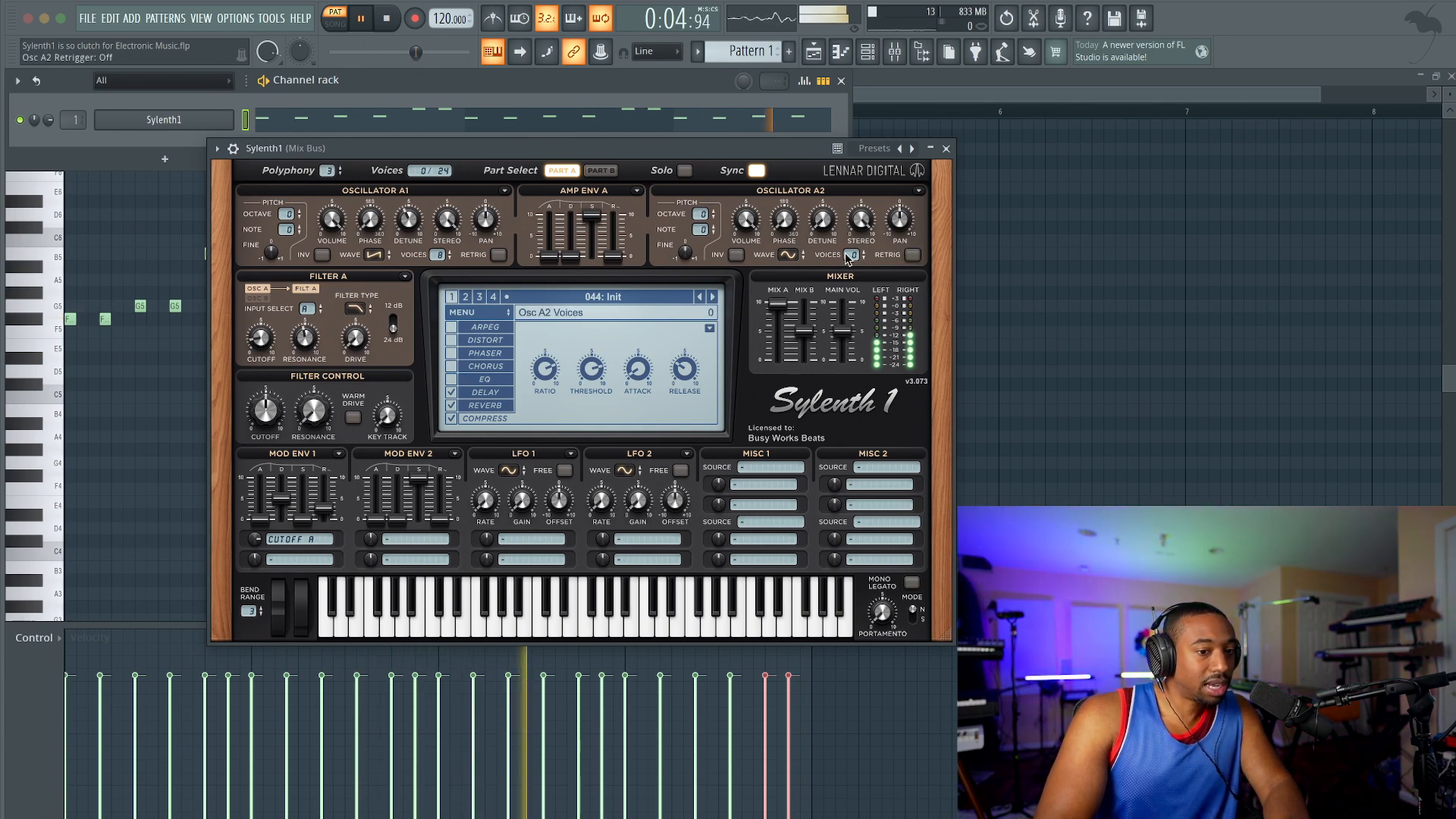
Step: Add one Oscillator A2 voice at a lower octave with retrigger off, and set Oscillator A1's octave to -1
{"action": "left_click_drag", "start_coordinate": [852, 253], "coordinate": [852, 249]}
{"action": "key", "text": "space"}
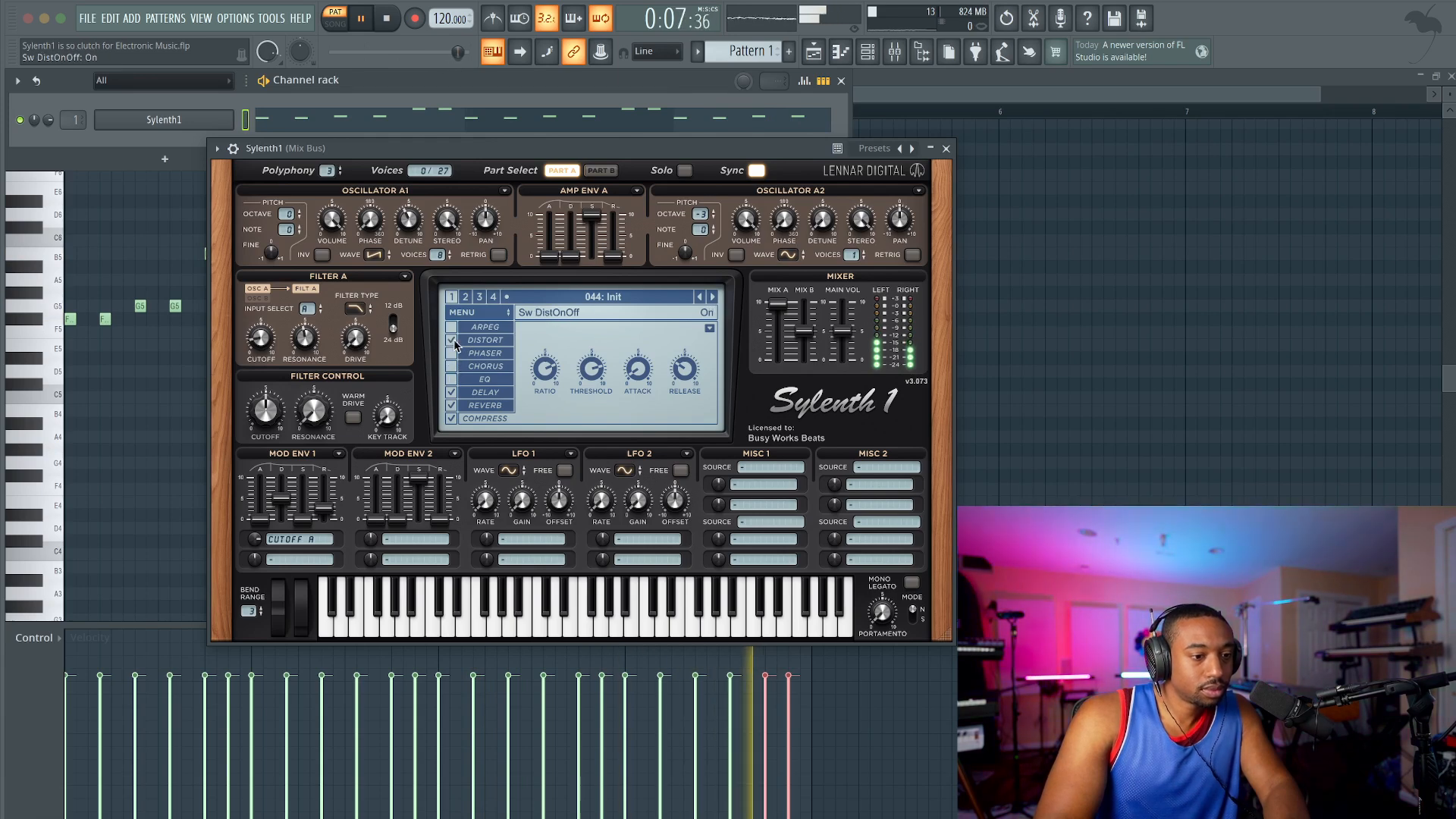
{"action": "left_click", "coordinate": [452, 341]}
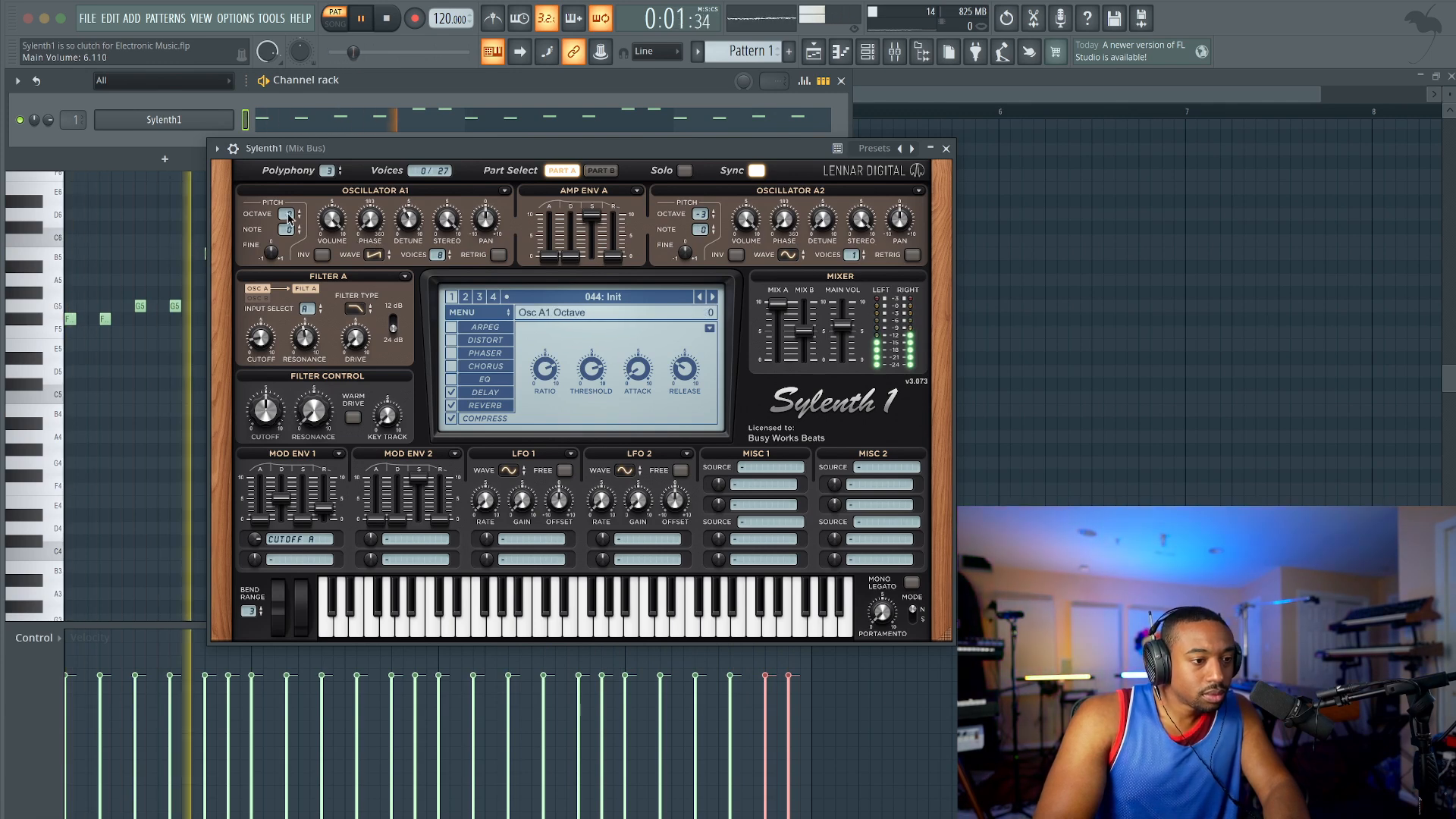
{"action": "left_click_drag", "start_coordinate": [288, 217], "coordinate": [290, 237]}
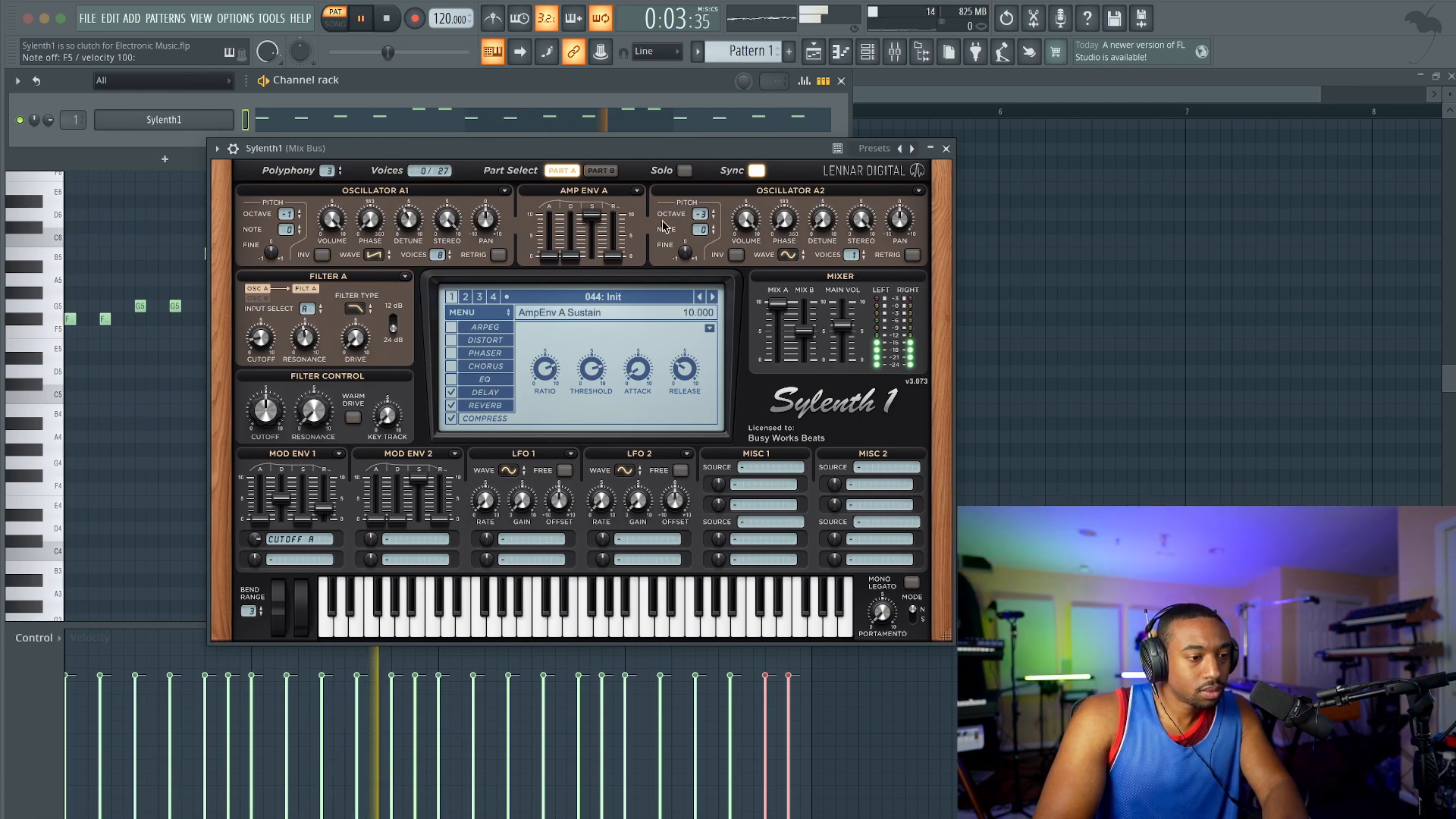
Step: Set Amp Env A's decay to about 4.4 and release to about 2.3, lower its sustain and play the pattern
{"action": "left_click", "coordinate": [945, 149]}
{"action": "left_click", "coordinate": [199, 121]}
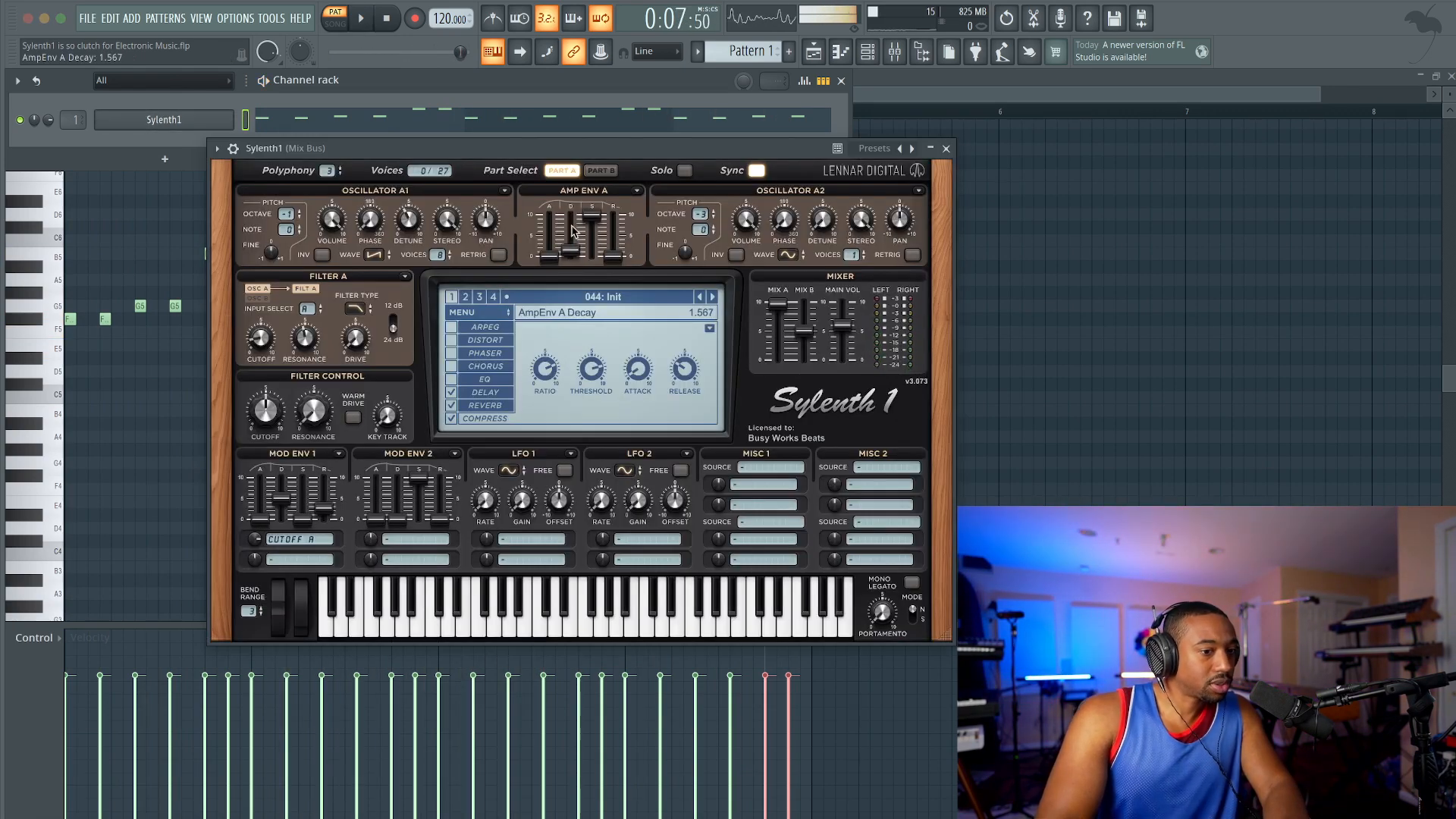
{"action": "left_click_drag", "start_coordinate": [573, 231], "coordinate": [574, 223]}
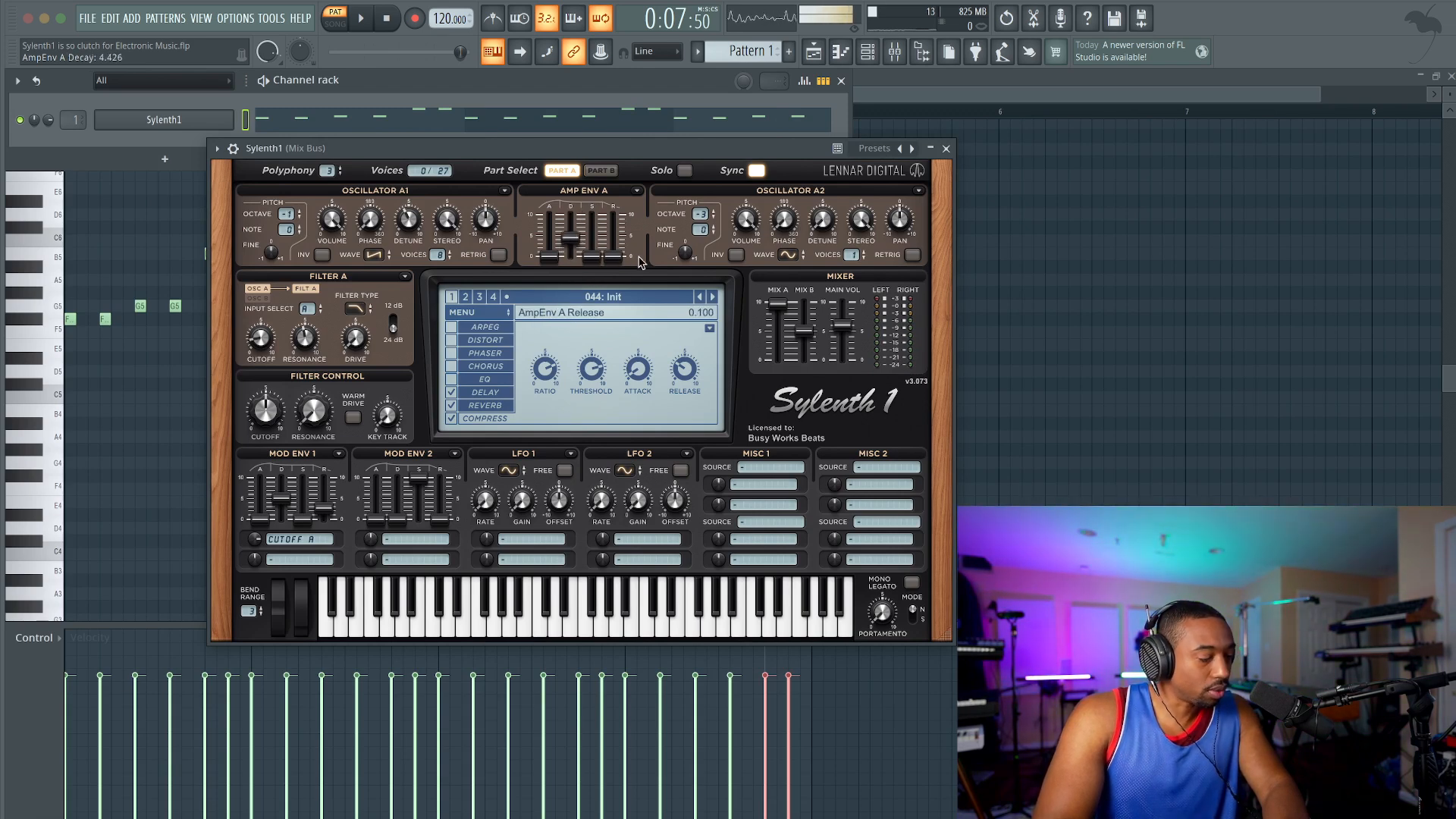
{"action": "left_click_drag", "start_coordinate": [618, 233], "coordinate": [574, 236]}
{"action": "key", "text": "space"}
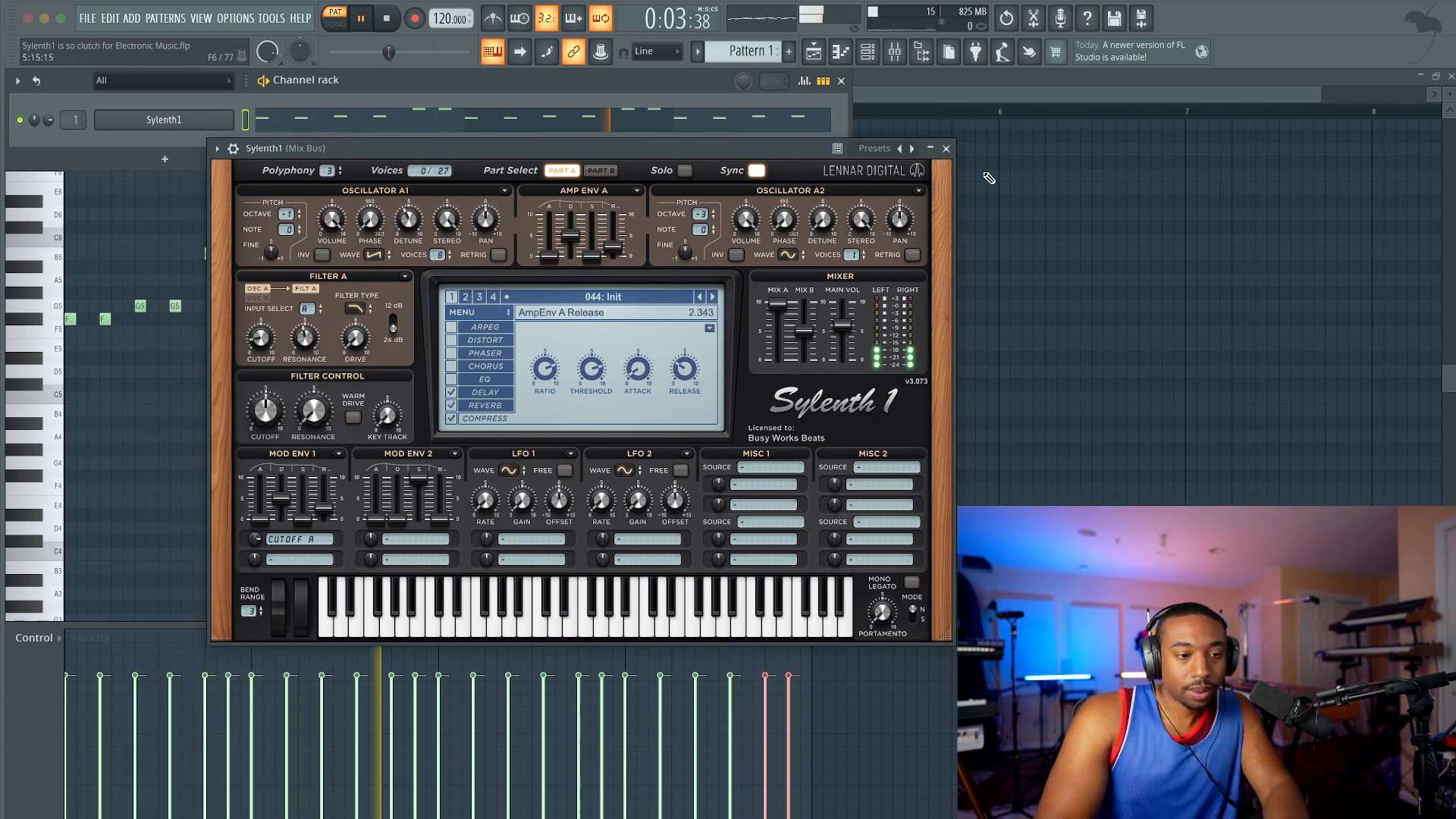
Step: Route the Sylenth1 channel to mixer track 3 and load OTT in its first effect slot
{"action": "left_click", "coordinate": [945, 148]}
{"action": "key", "text": "space"}
{"action": "key", "text": "ctrl+l"}
{"action": "key", "text": "F9"}
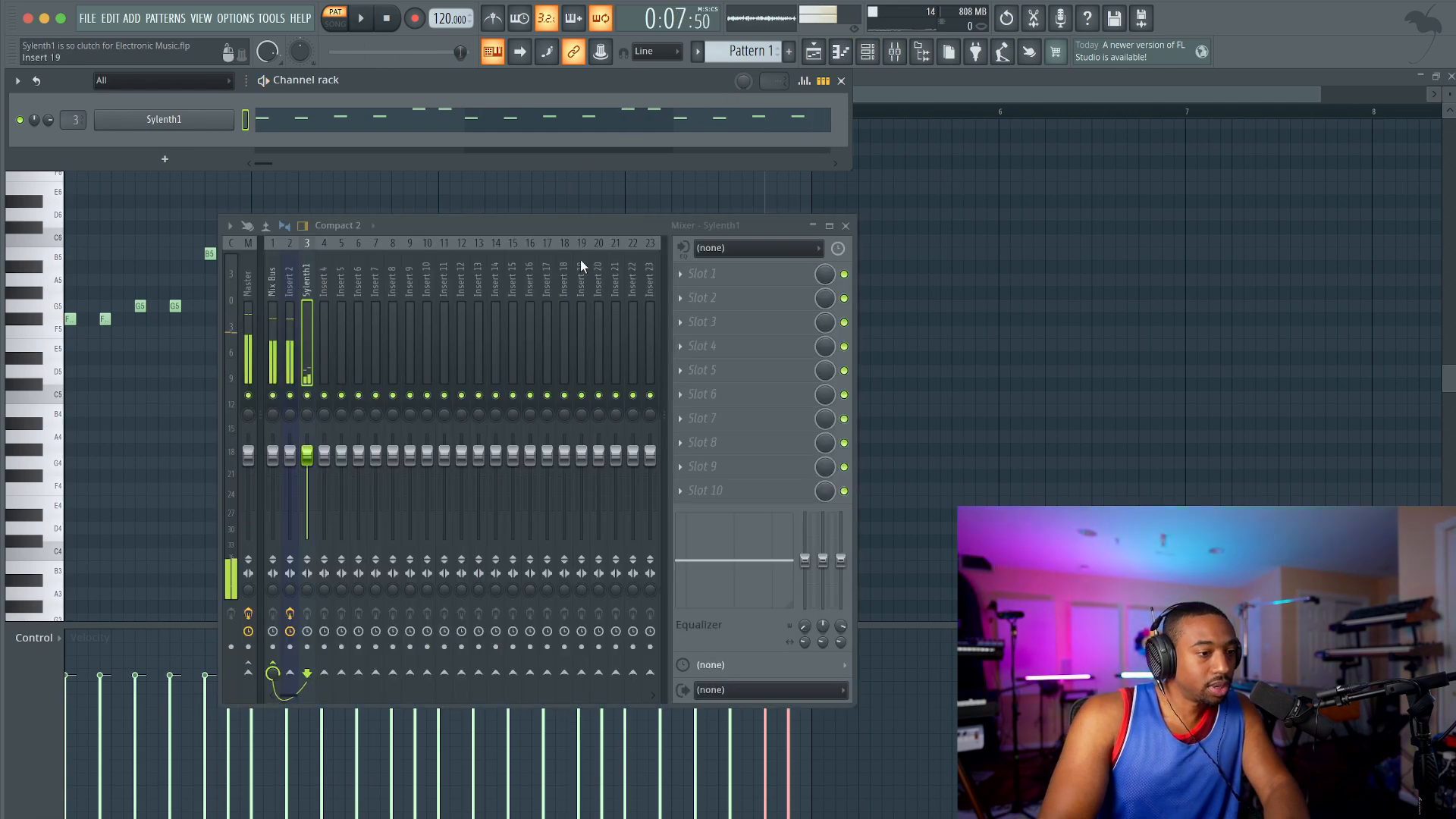
{"action": "left_click", "coordinate": [707, 296]}
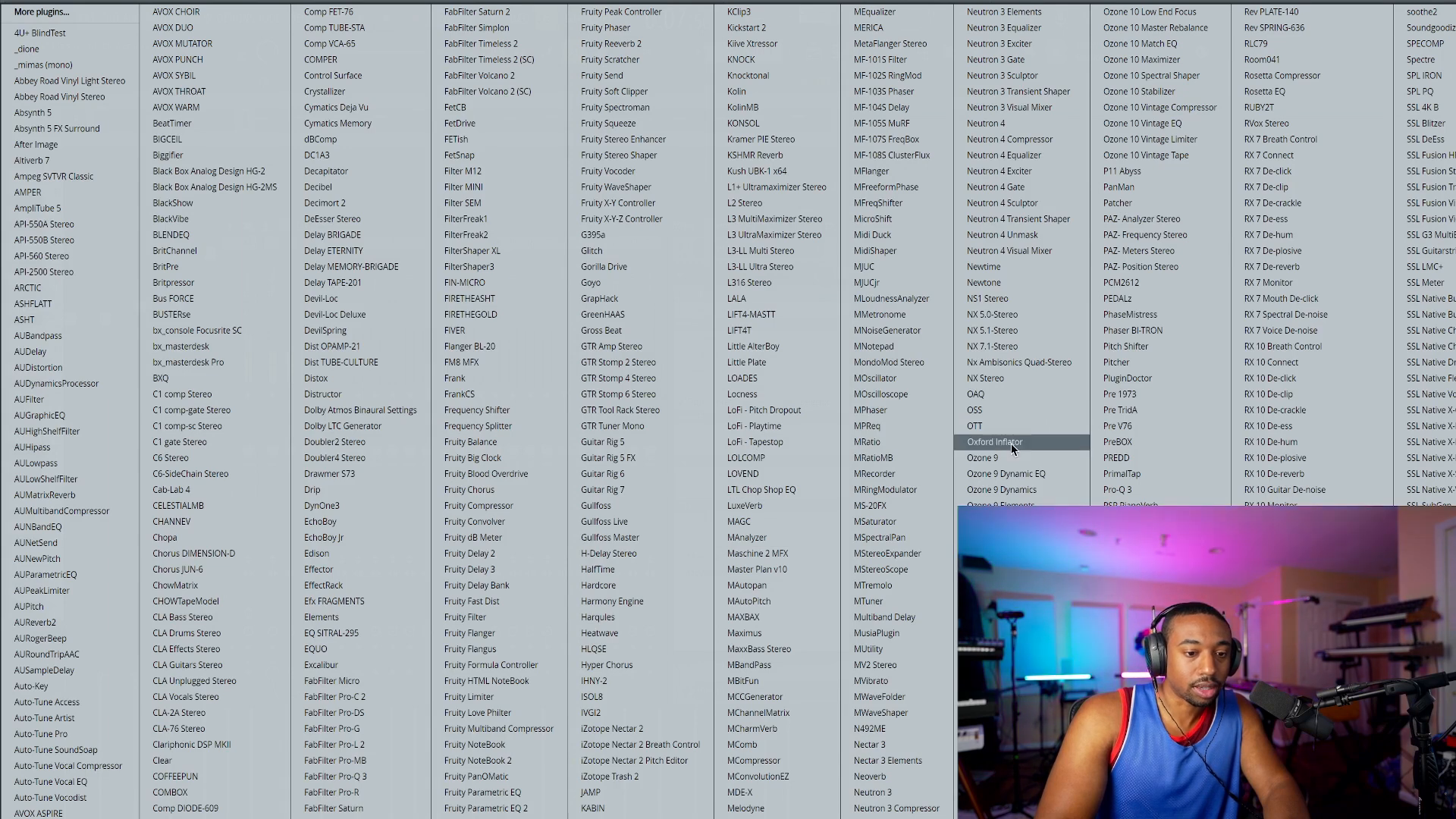
{"action": "left_click", "coordinate": [976, 426]}
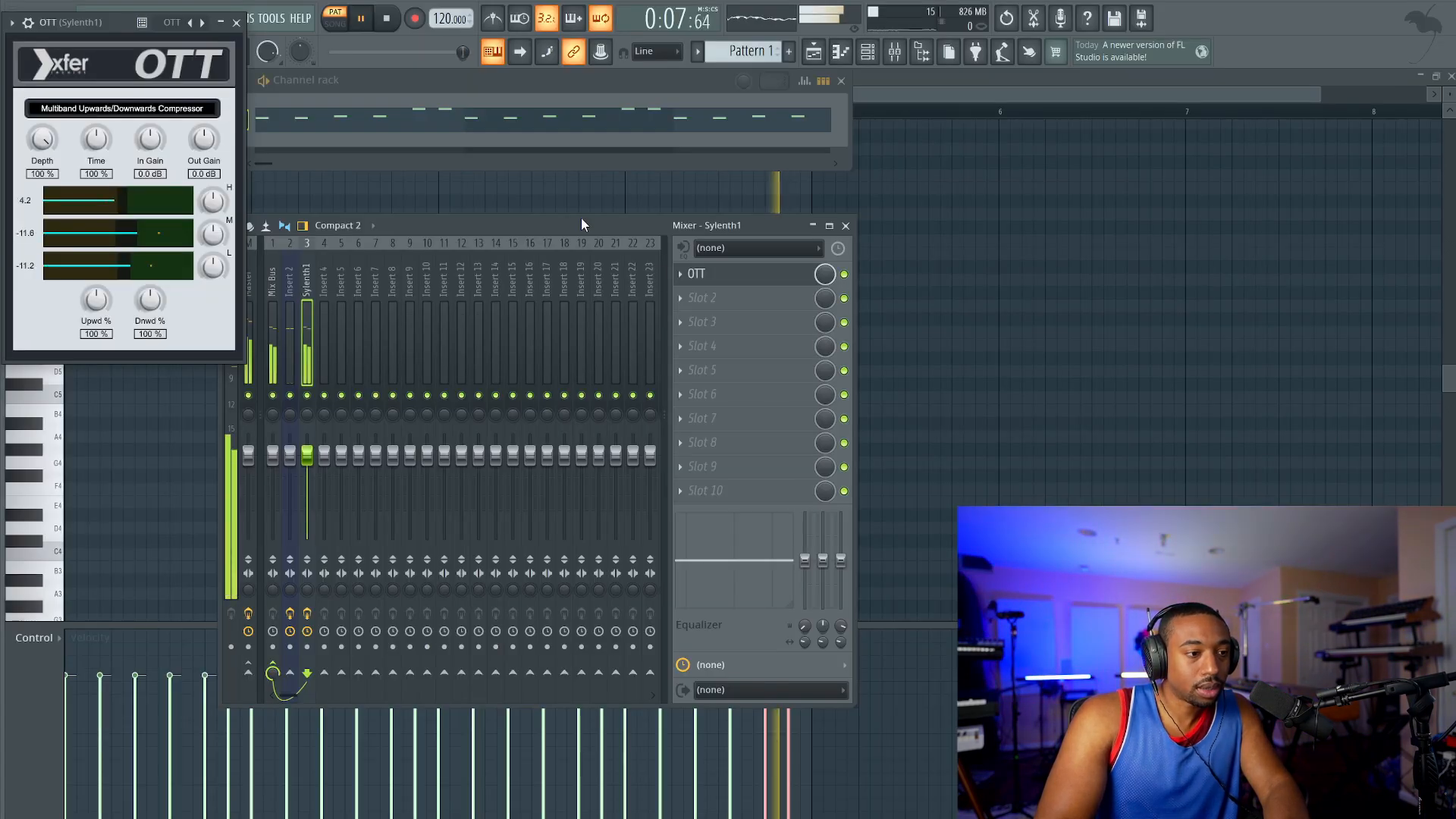
{"action": "left_click", "coordinate": [231, 19]}
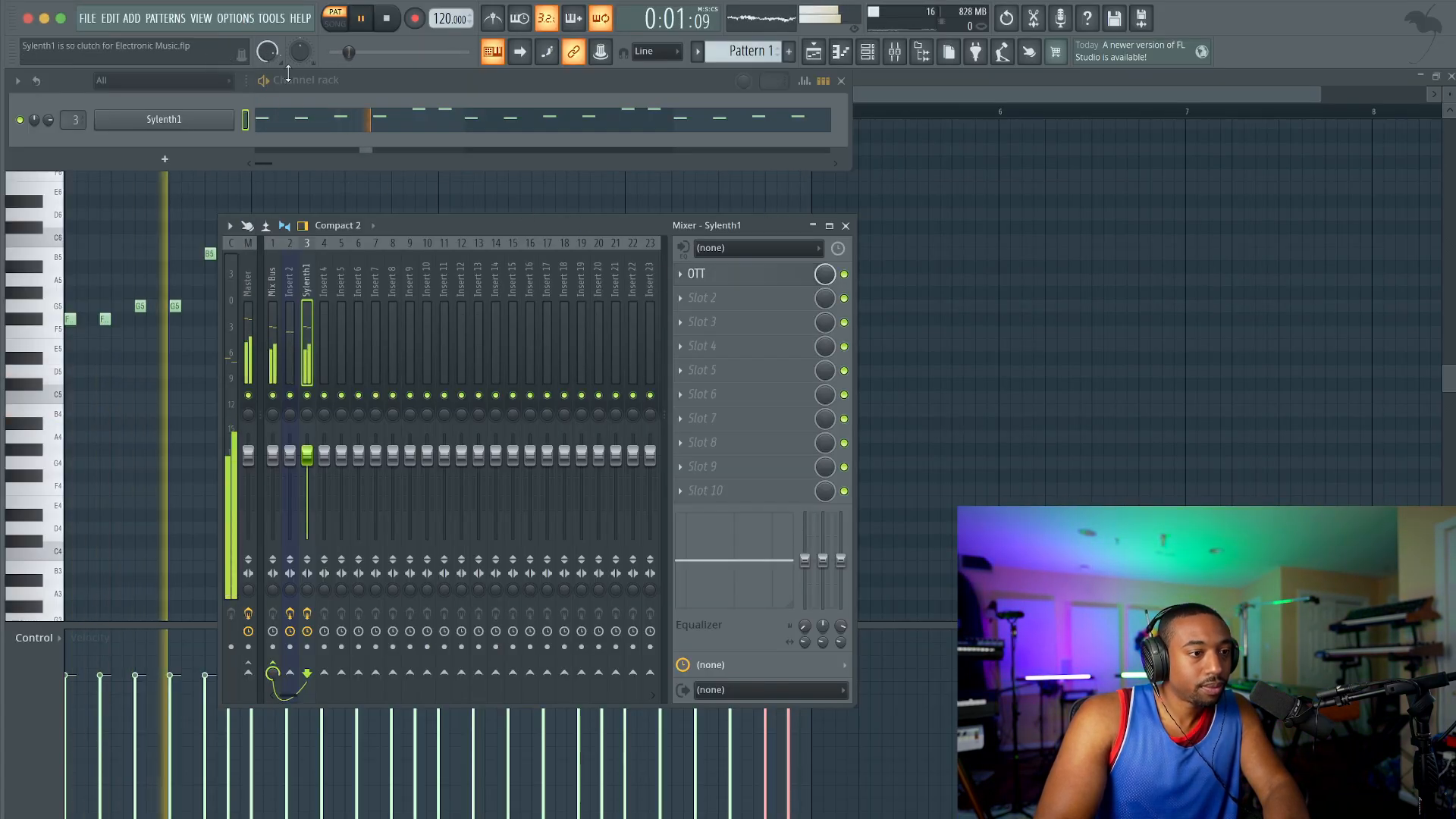
Step: Place Pattern 1 four times in a row on playlist Track 1 in song mode, and show the channel rack
{"action": "left_click", "coordinate": [348, 83]}
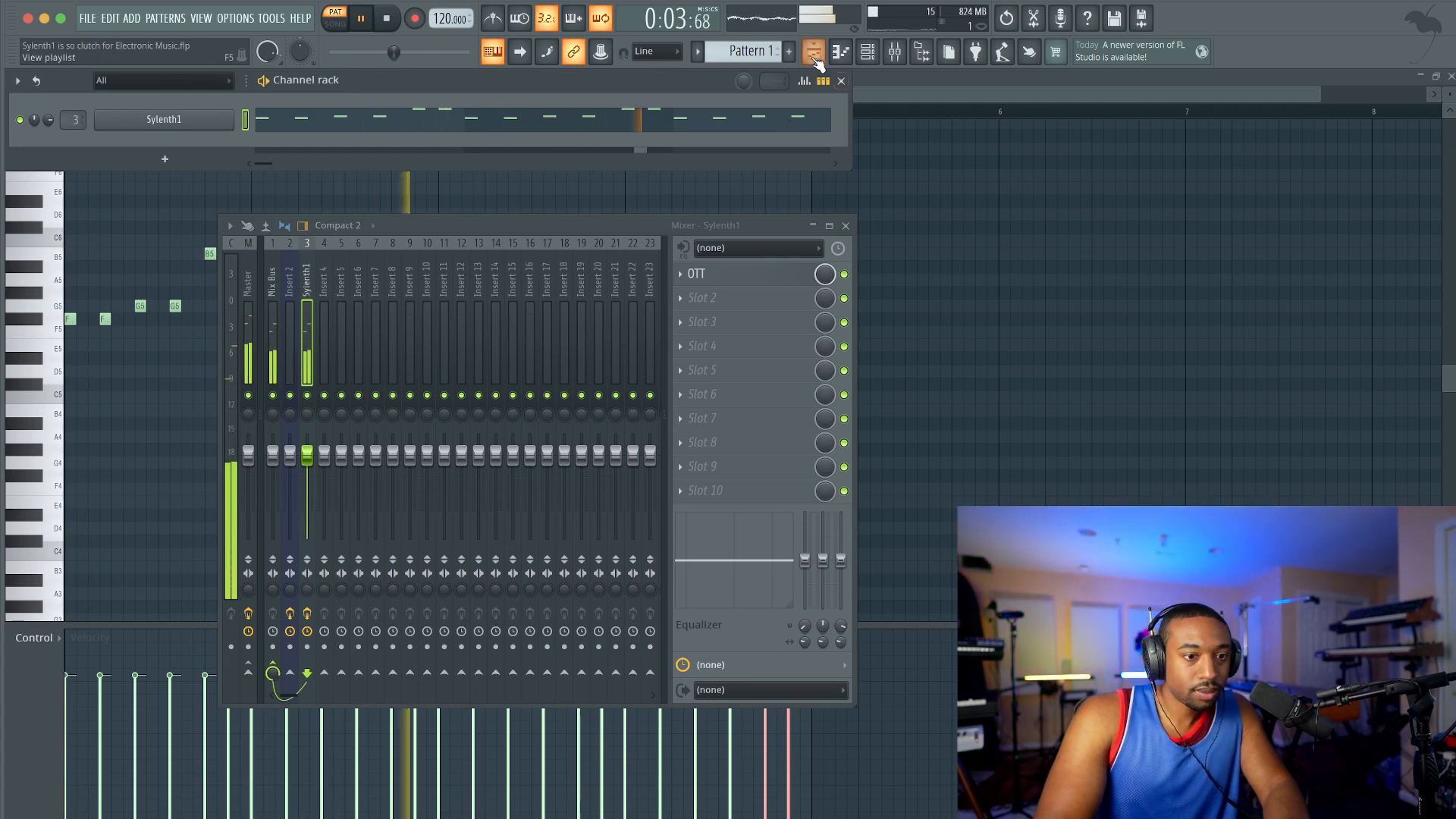
{"action": "key", "text": "F5"}
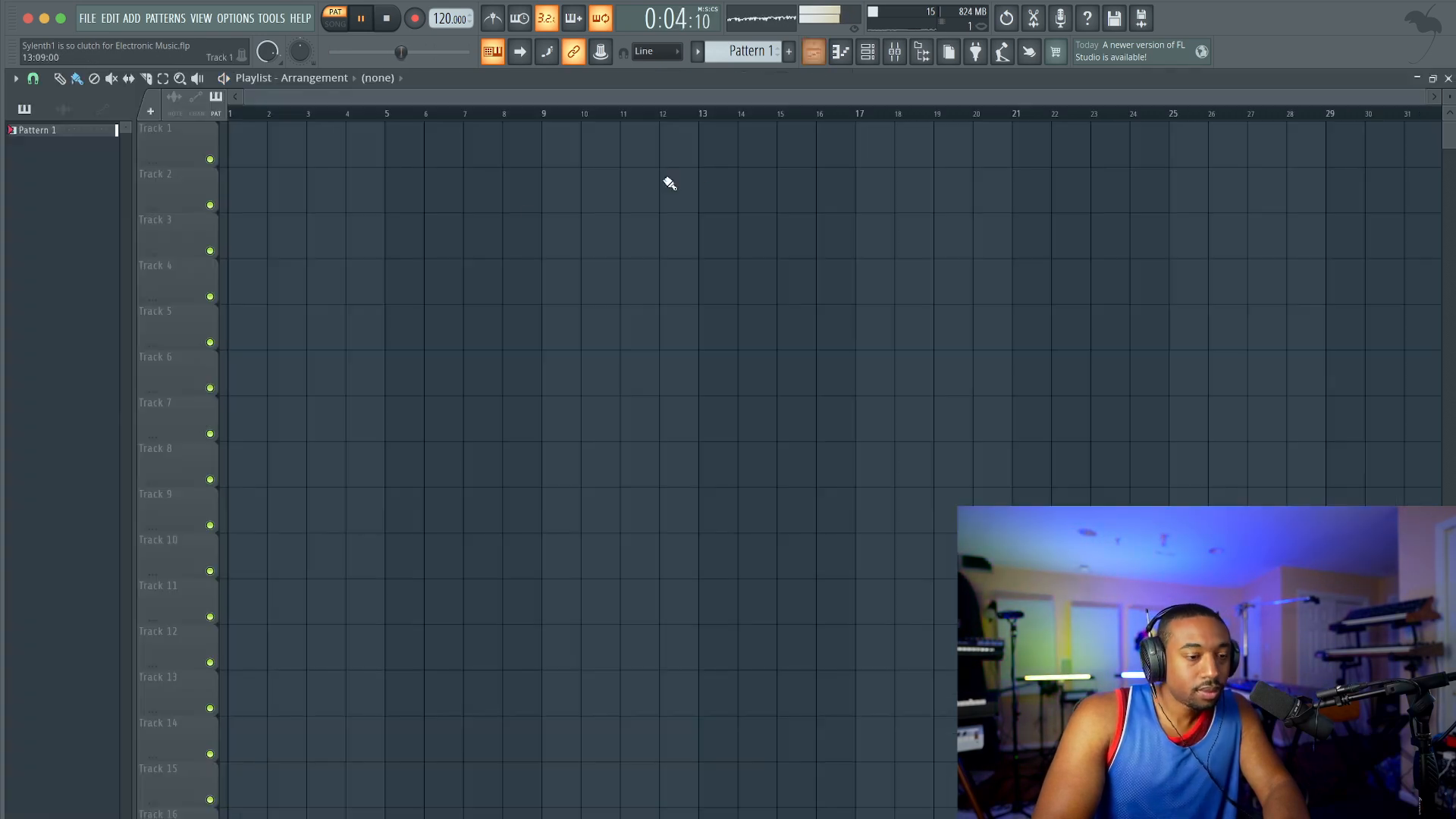
{"action": "left_click", "coordinate": [246, 154]}
{"action": "left_click", "coordinate": [334, 23]}
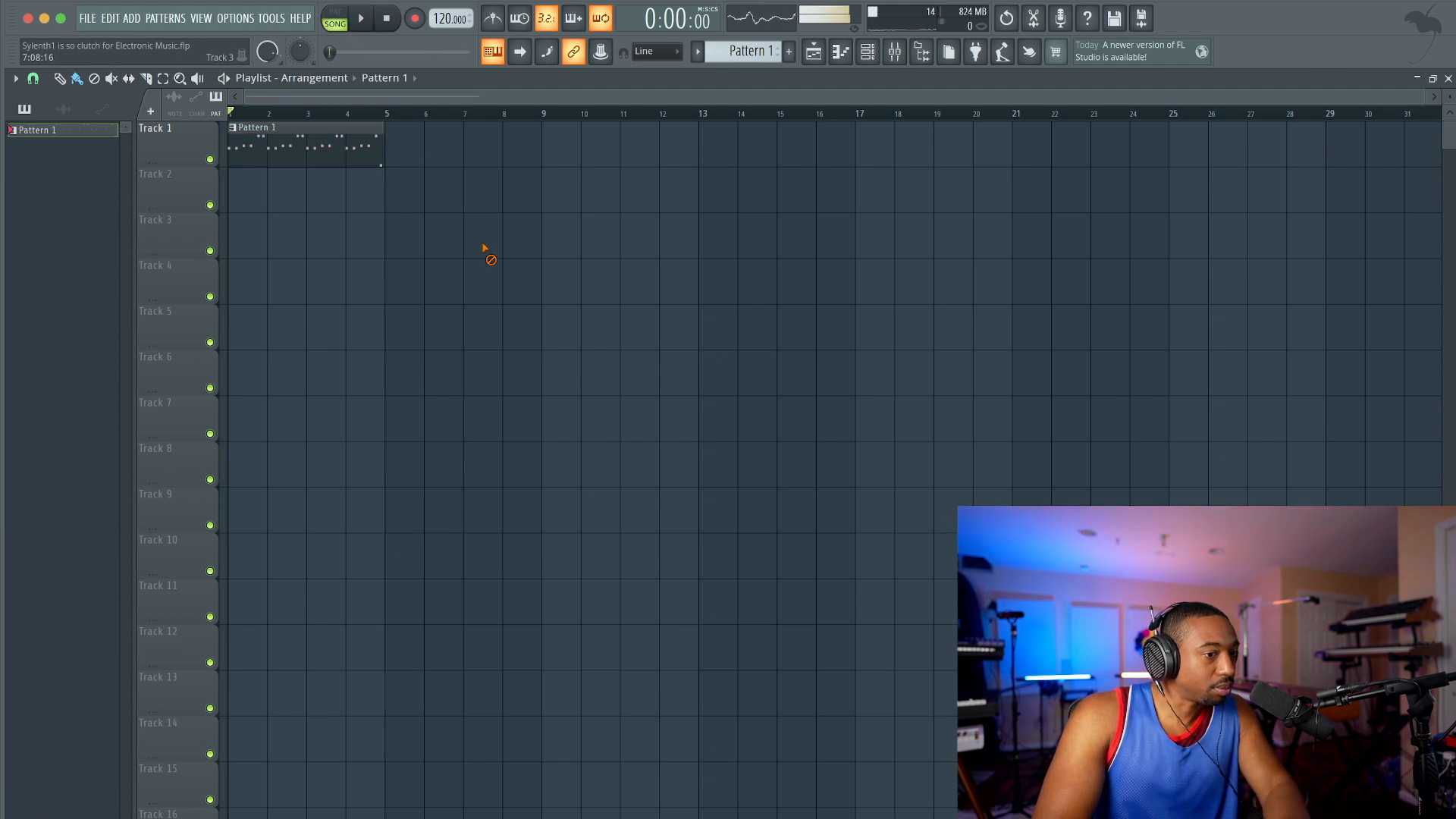
{"action": "left_click", "coordinate": [391, 144]}
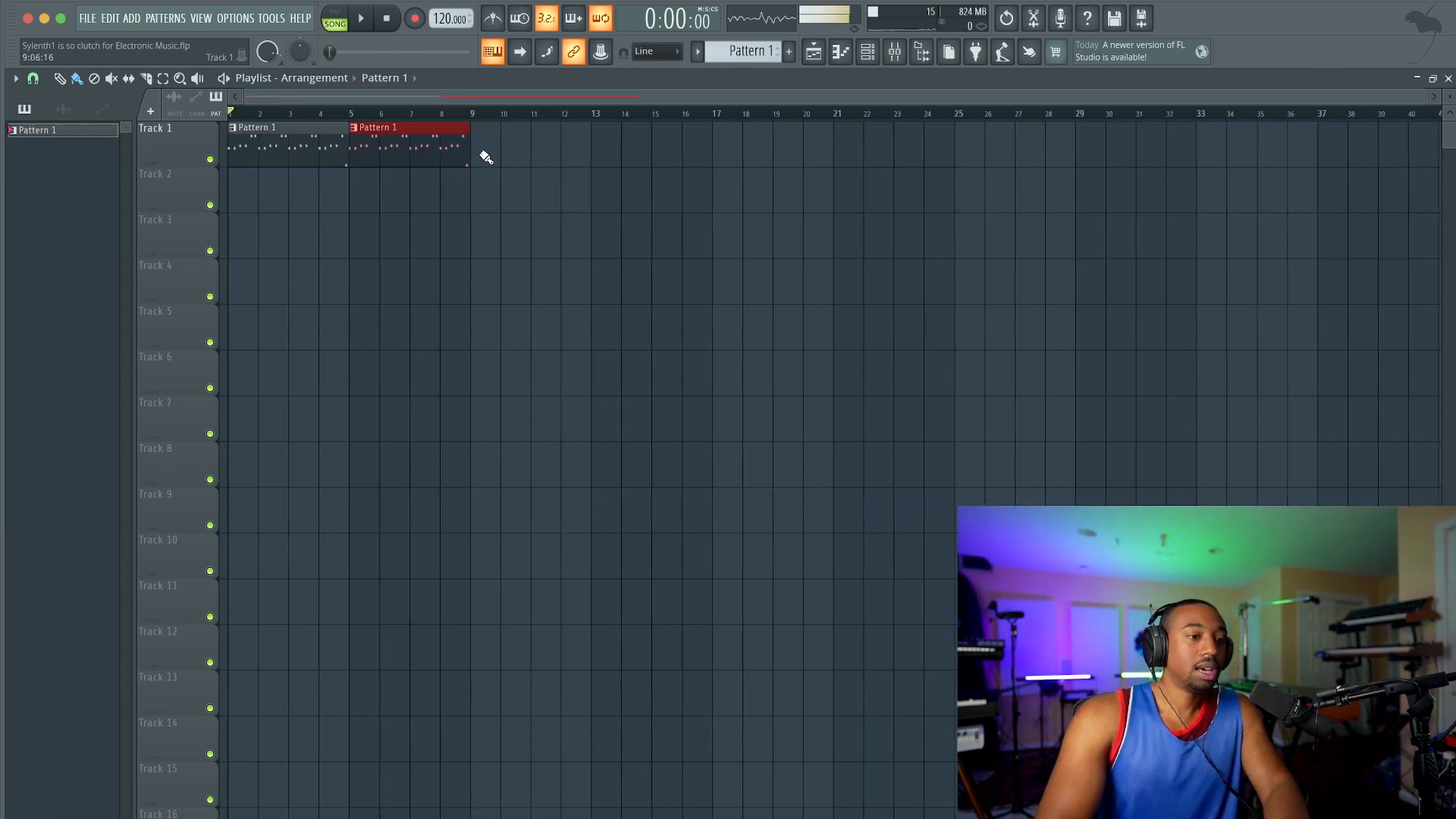
{"action": "left_click", "coordinate": [488, 153]}
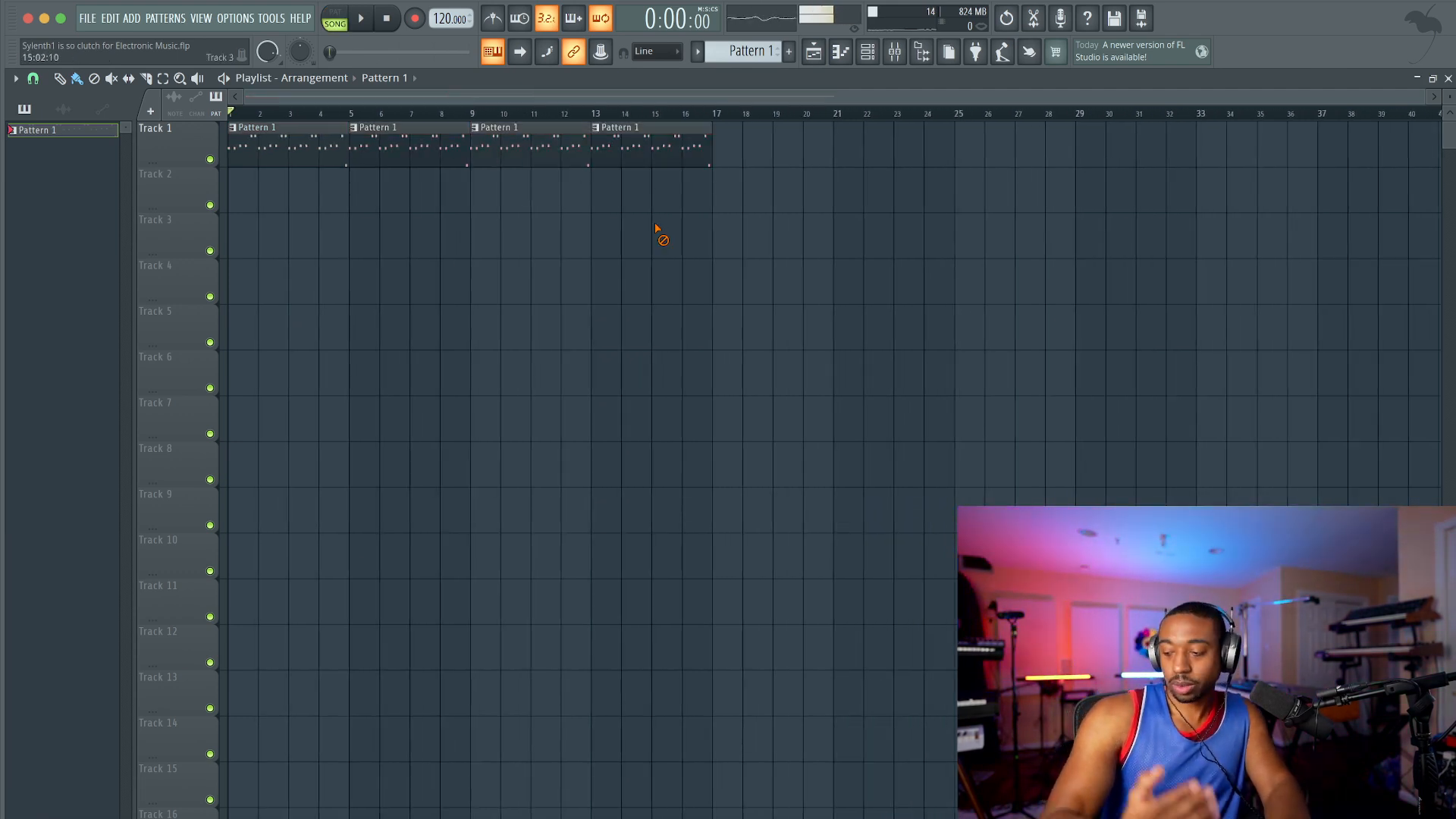
{"action": "left_click", "coordinate": [867, 51]}
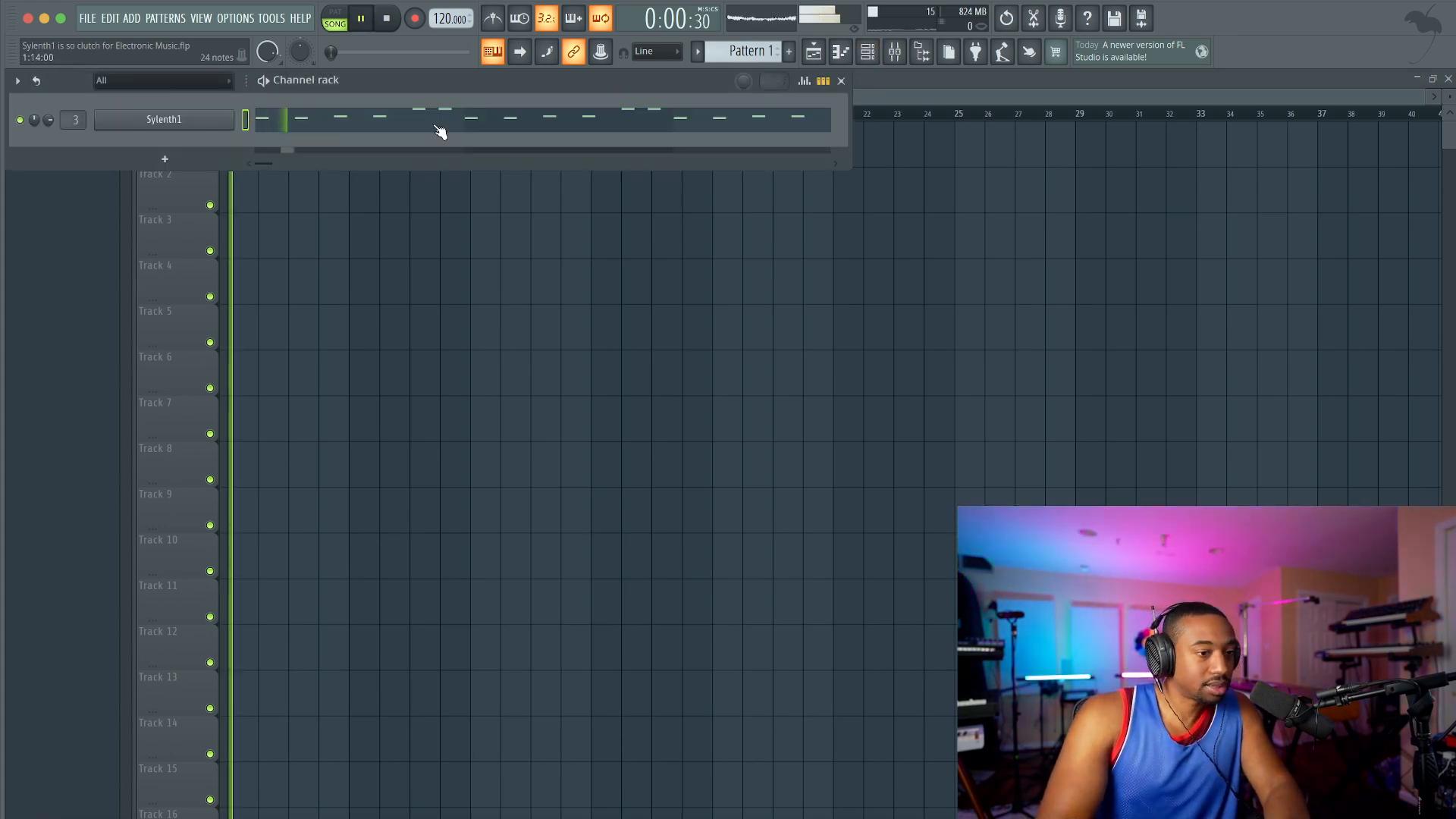
Step: Stop playback, open the Sylenth1 plugin and list its parameters in the browser
{"action": "left_click", "coordinate": [227, 120]}
{"action": "key", "text": "space"}
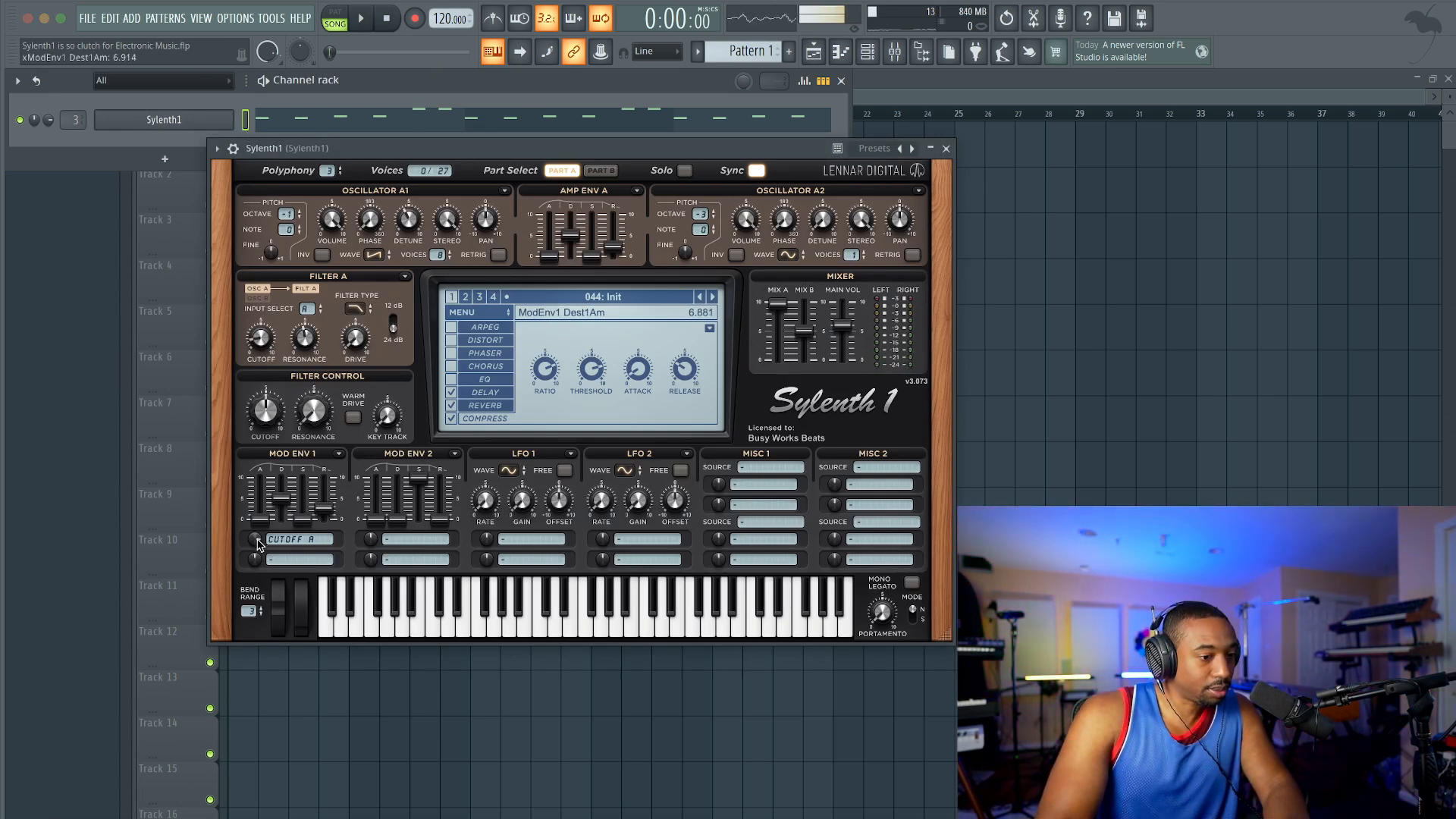
{"action": "left_click", "coordinate": [217, 148]}
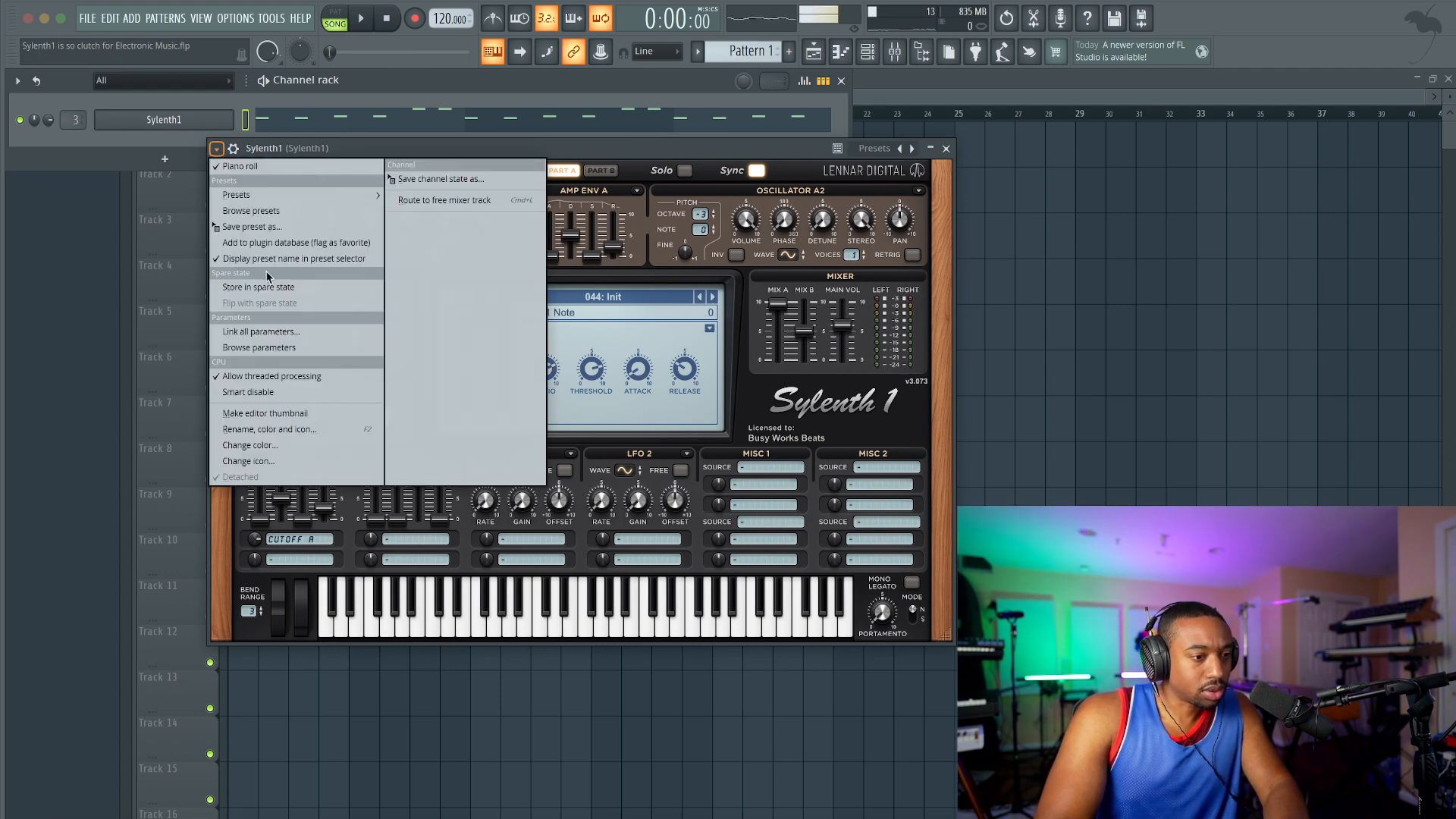
{"action": "left_click", "coordinate": [259, 347]}
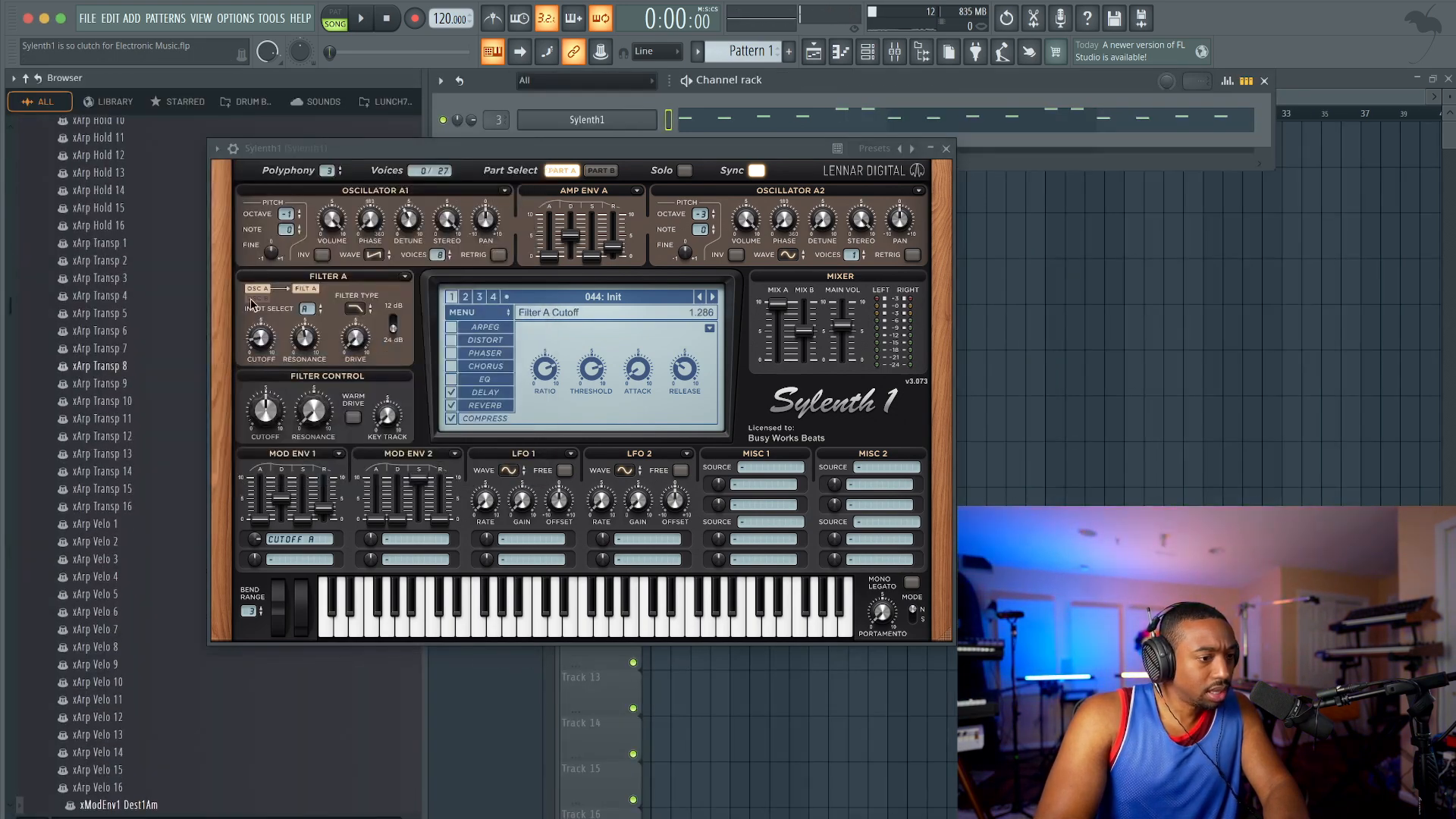
Step: Create an automation clip for Sylenth1's xModEnv1 Dest1Am parameter and close the plugin window
{"action": "left_click_drag", "start_coordinate": [366, 151], "coordinate": [746, 152]}
{"action": "scroll", "coordinate": [203, 665], "scroll_direction": "down", "scroll_amount": 3}
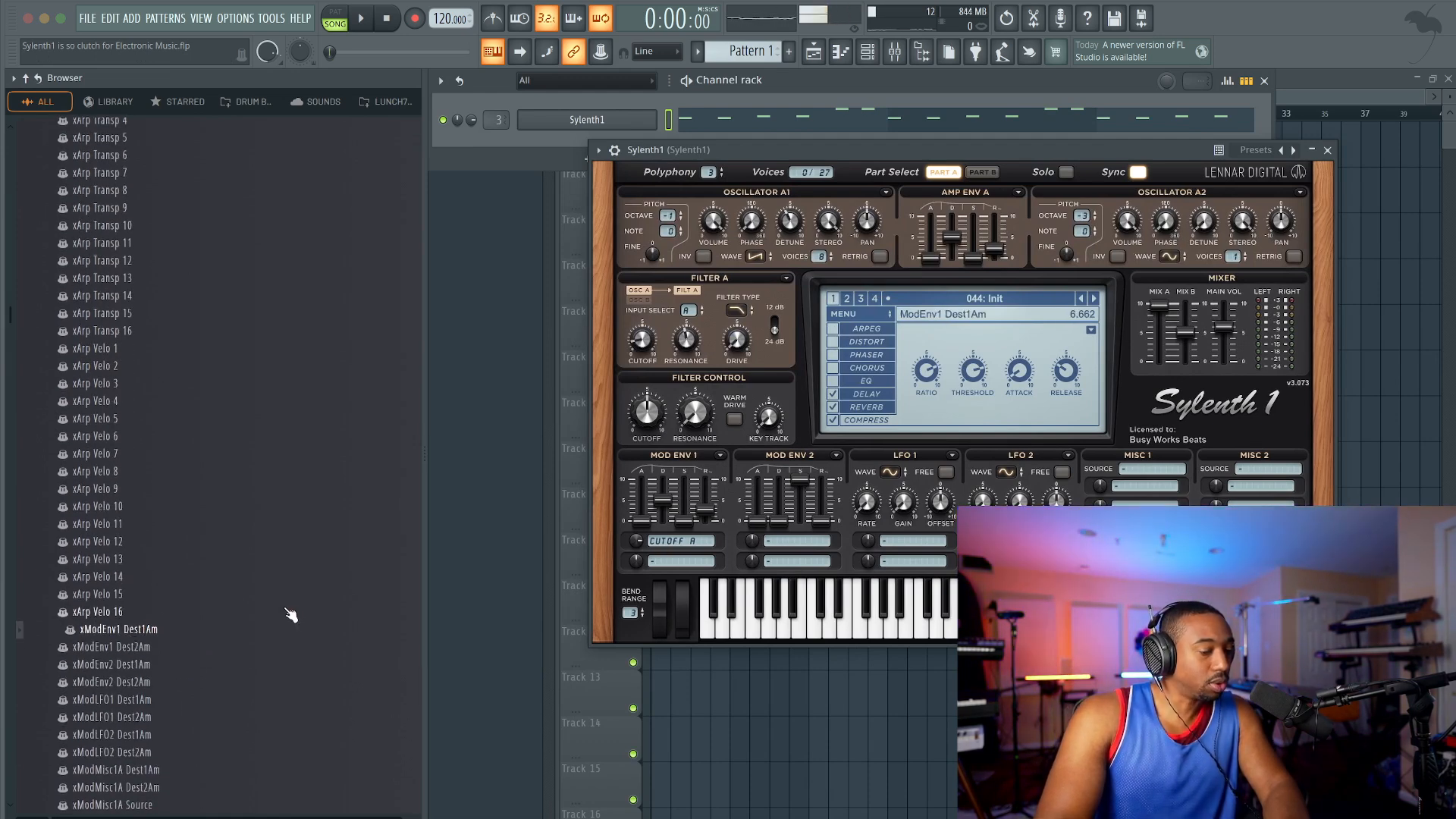
{"action": "right_click", "coordinate": [137, 634]}
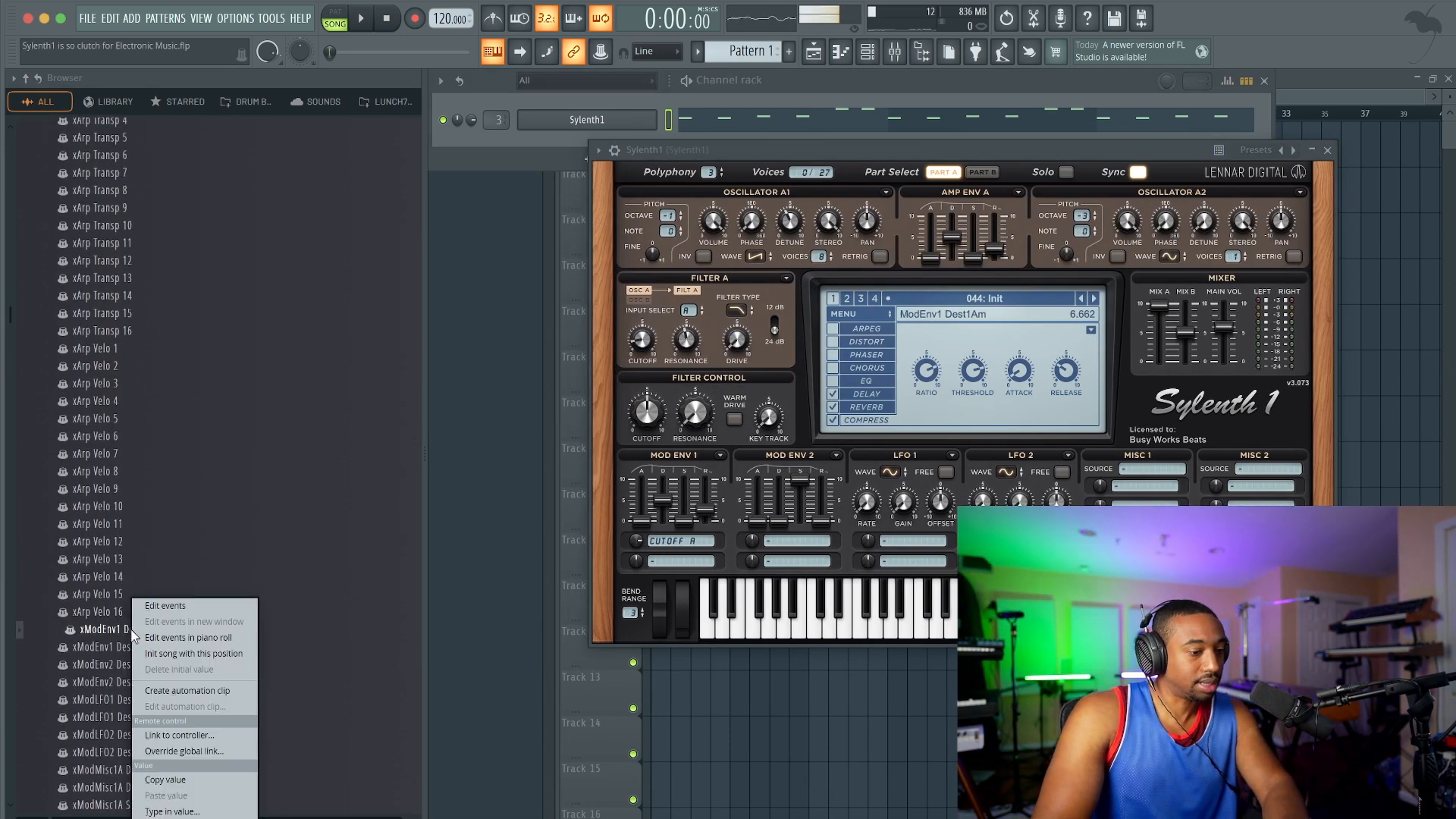
{"action": "left_click", "coordinate": [190, 698]}
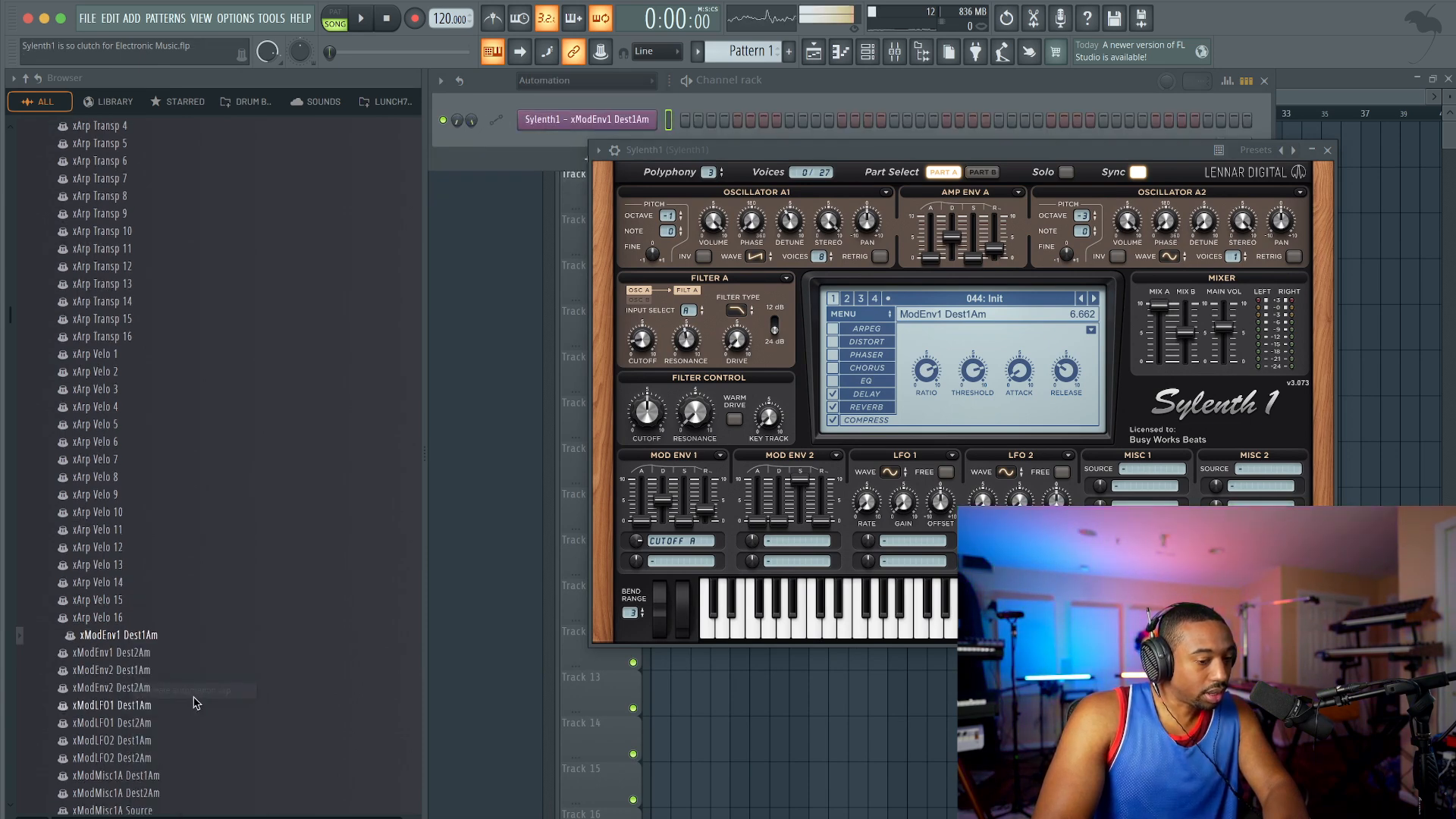
{"action": "left_click", "coordinate": [1327, 153]}
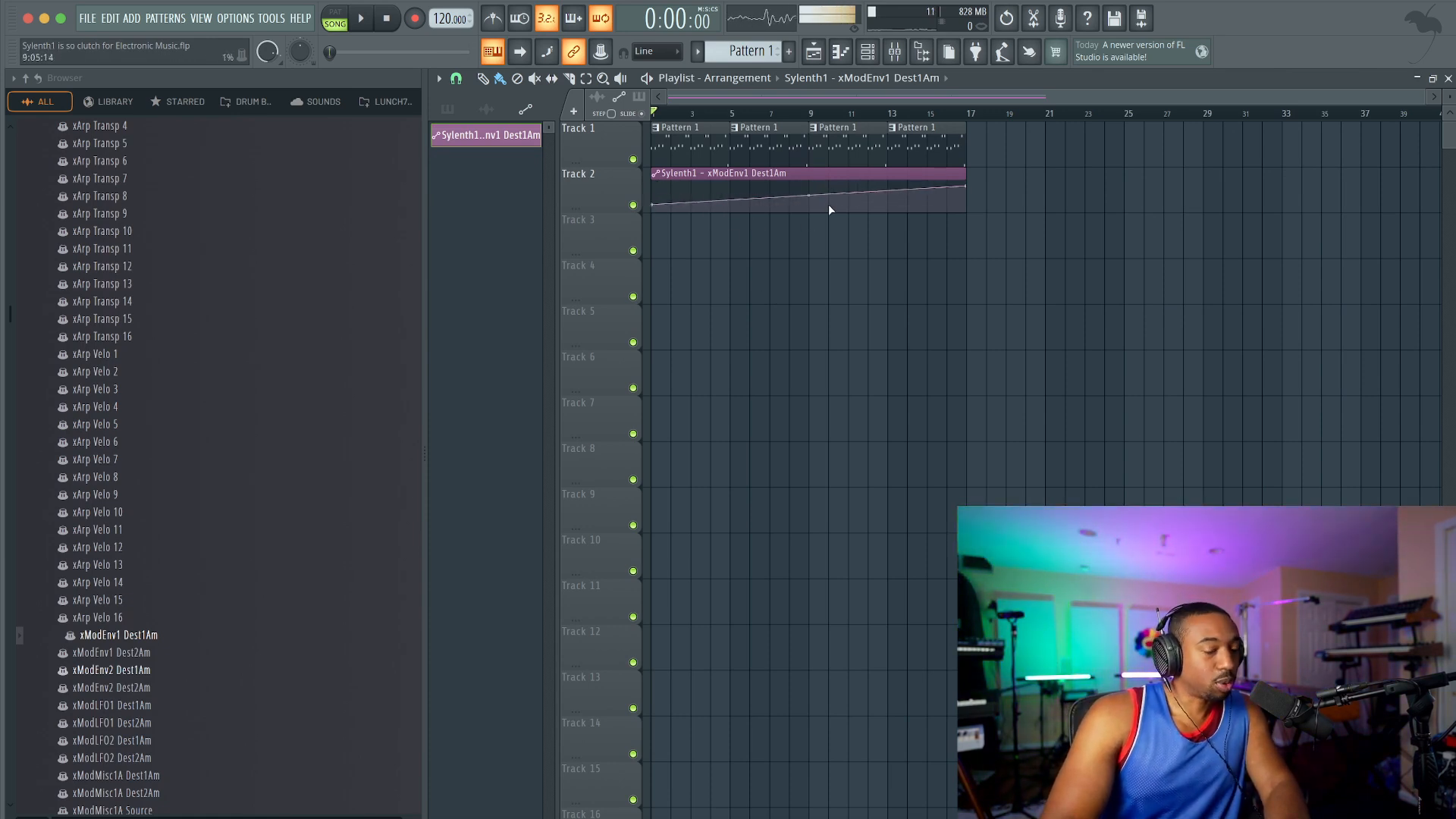
Step: Play the arrangement, check Sylenth1 with all rack channels shown, and raise the start level of the xModEnv1 Dest1Am automation clip
{"action": "key", "text": "space"}
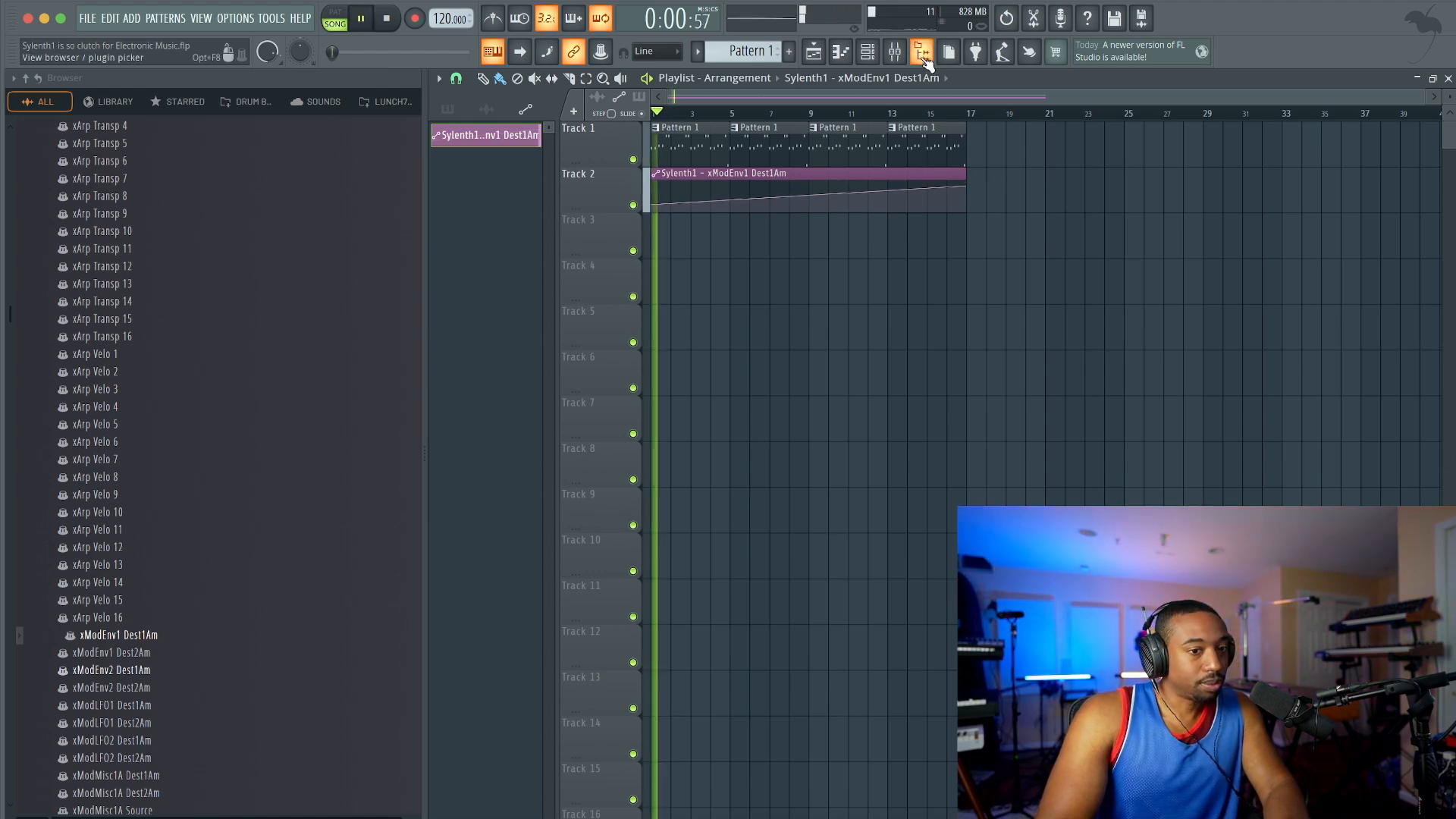
{"action": "left_click", "coordinate": [922, 53]}
{"action": "left_click", "coordinate": [550, 82]}
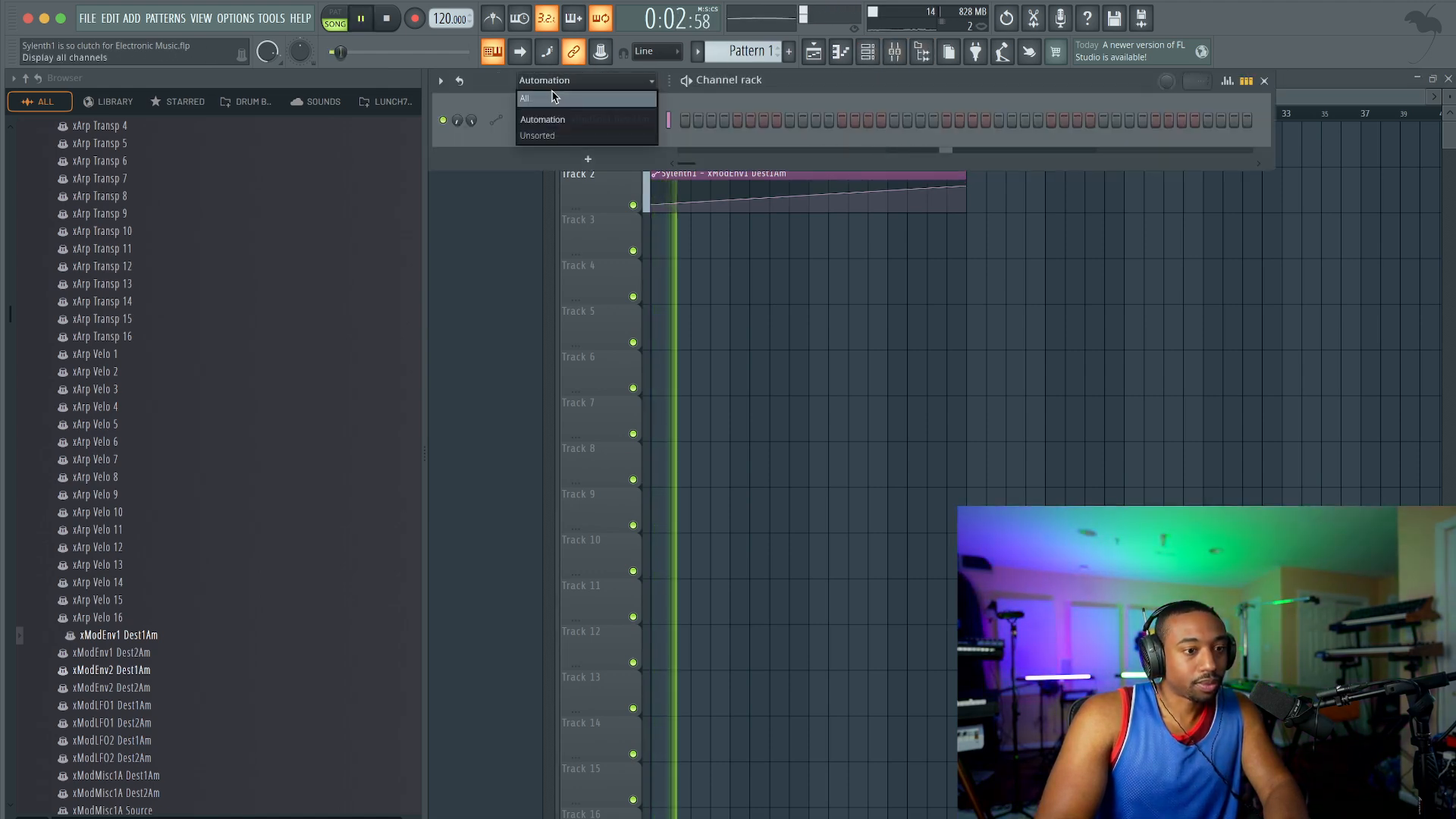
{"action": "left_click", "coordinate": [554, 98]}
{"action": "left_click", "coordinate": [587, 120]}
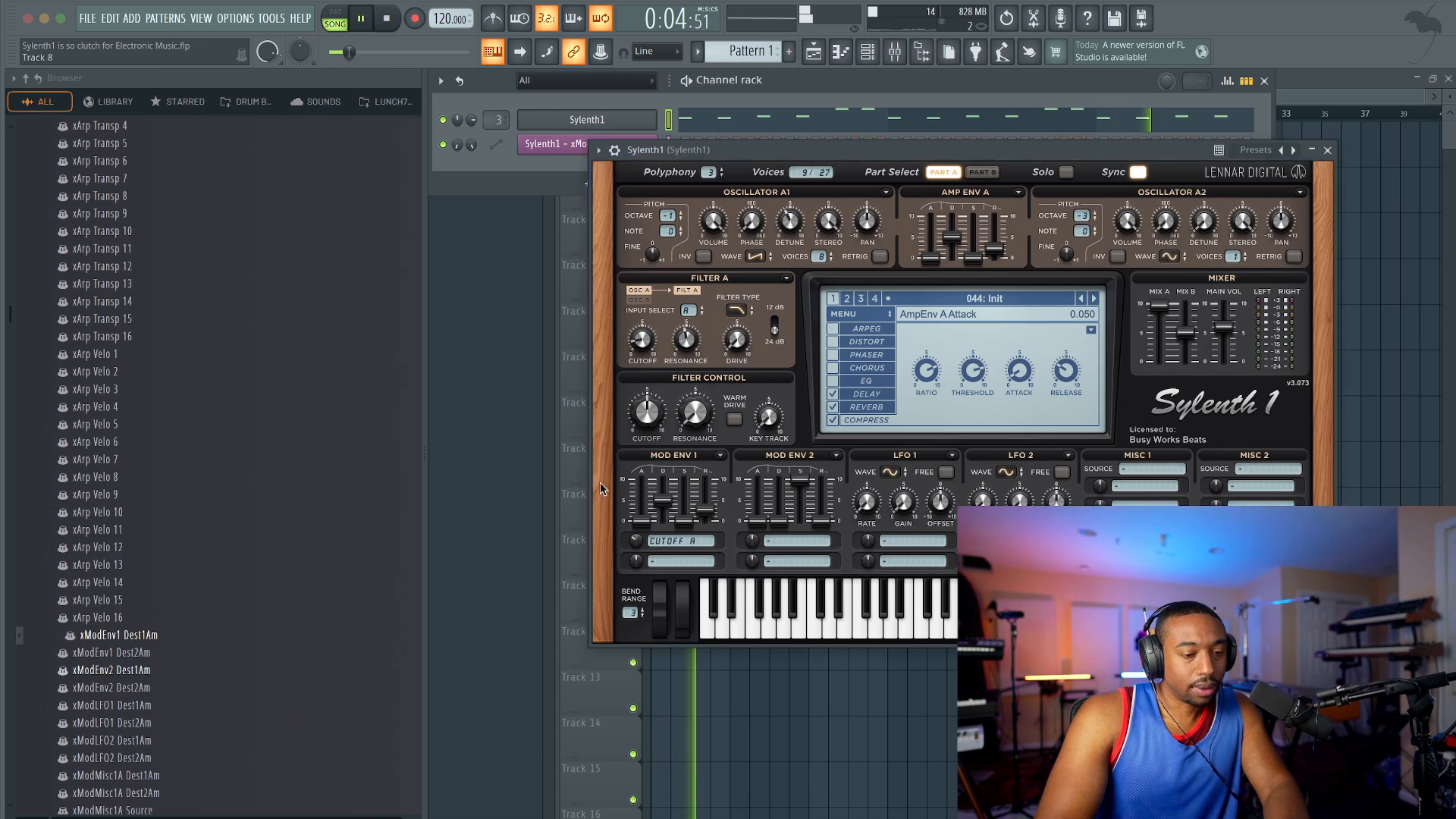
{"action": "right_click", "coordinate": [734, 702]}
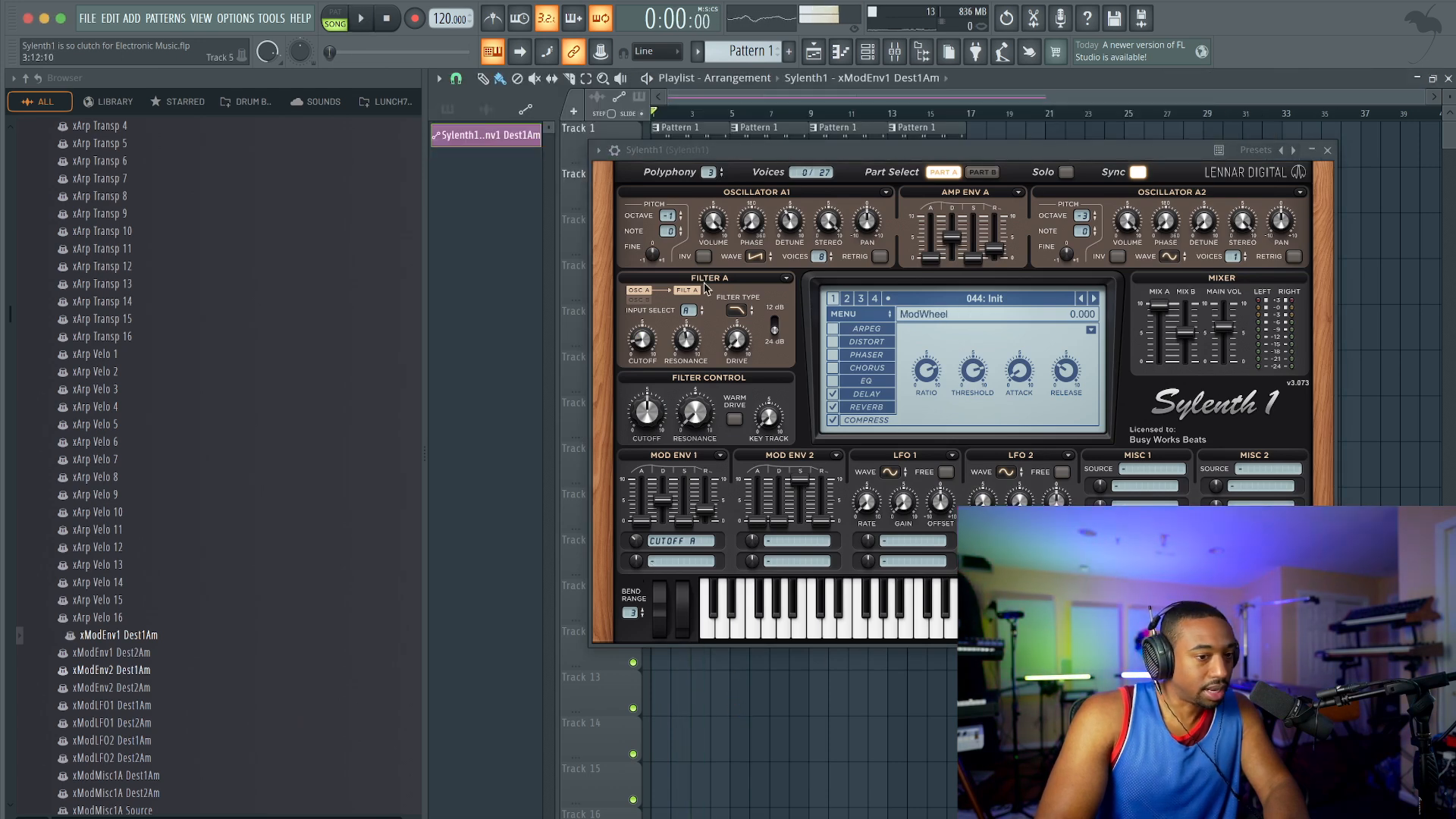
{"action": "left_click", "coordinate": [1327, 151]}
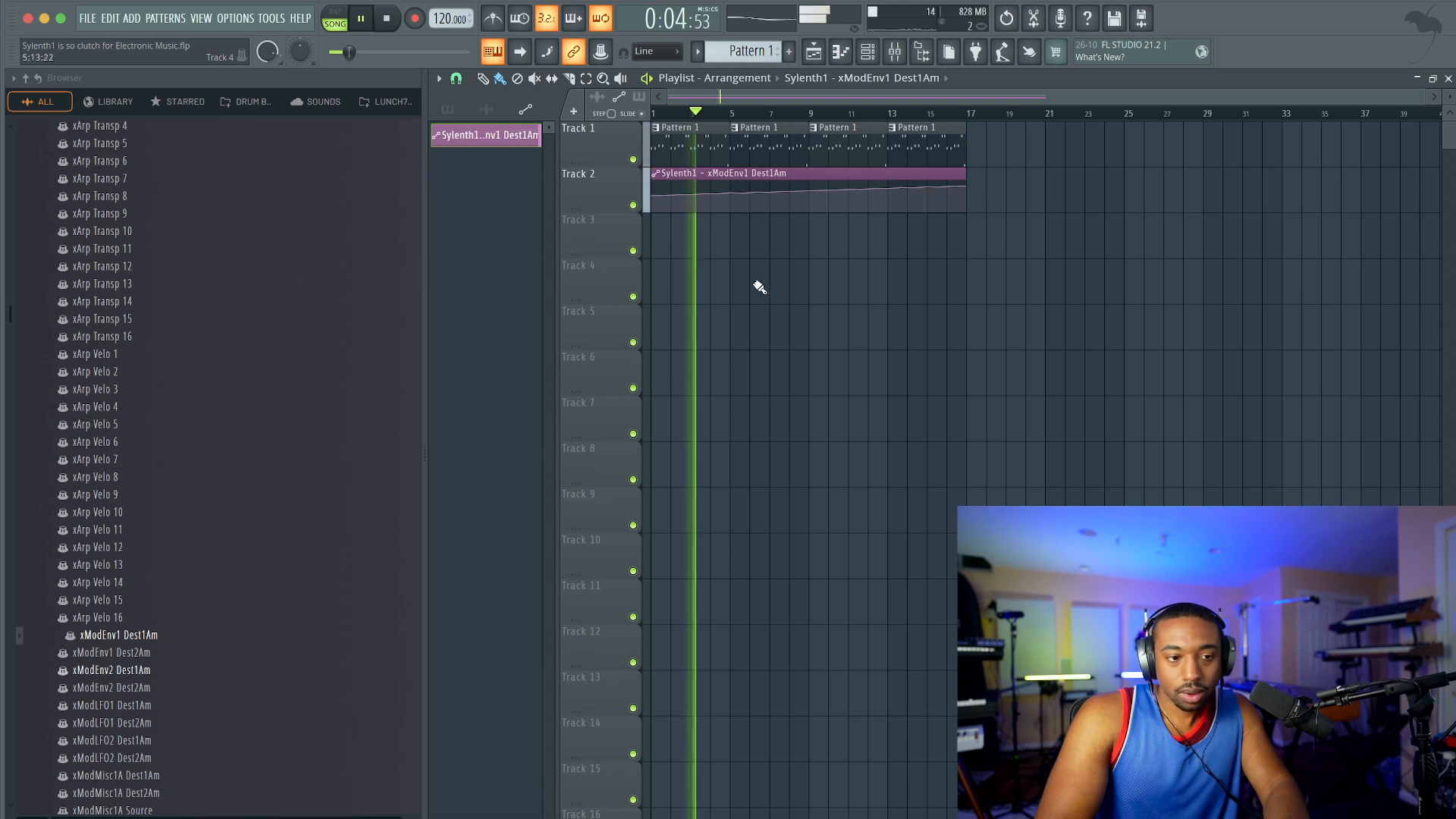
{"action": "scroll", "coordinate": [684, 219], "scroll_direction": "up", "scroll_amount": 2}
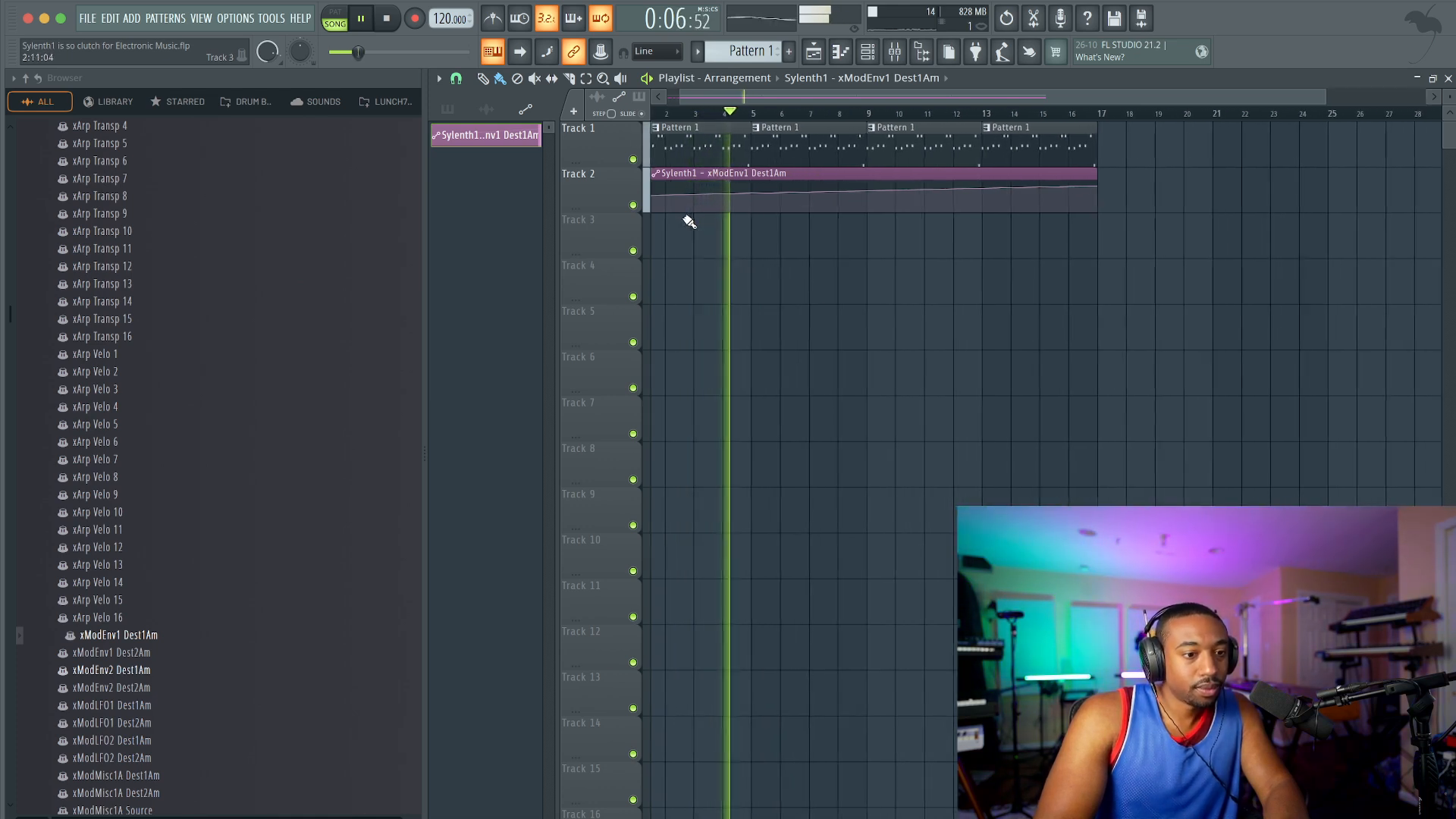
Step: Return the browser to the sound folders and open Lunch77 and its Lunch77 STS FULL PACK subfolder
{"action": "key", "text": "alt+F8"}
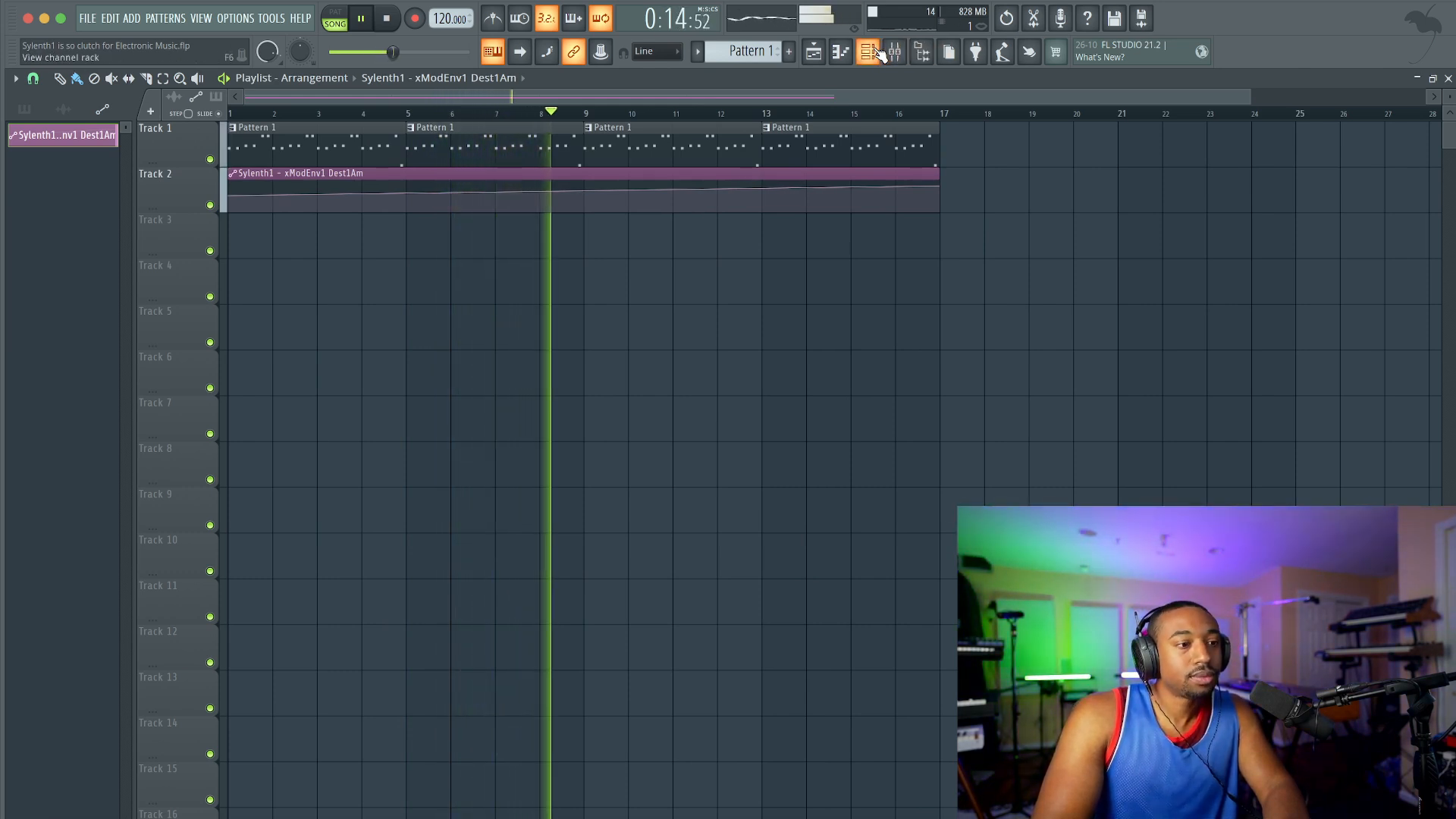
{"action": "left_click", "coordinate": [934, 57]}
{"action": "scroll", "coordinate": [80, 315], "scroll_direction": "up", "scroll_amount": 5}
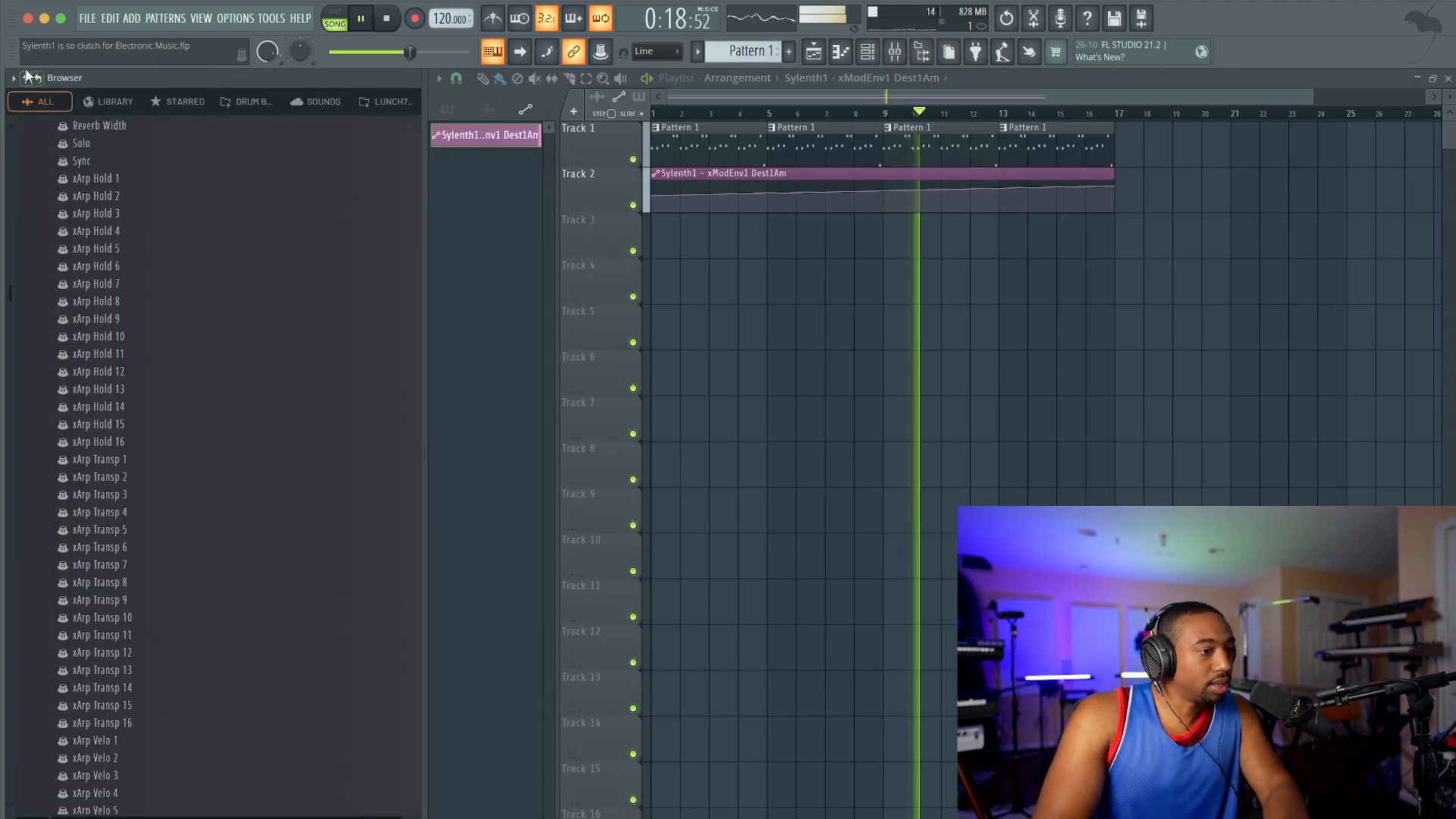
{"action": "left_click", "coordinate": [25, 78]}
{"action": "left_click", "coordinate": [91, 365]}
{"action": "scroll", "coordinate": [136, 503], "scroll_direction": "down", "scroll_amount": 10}
{"action": "left_click", "coordinate": [120, 284]}
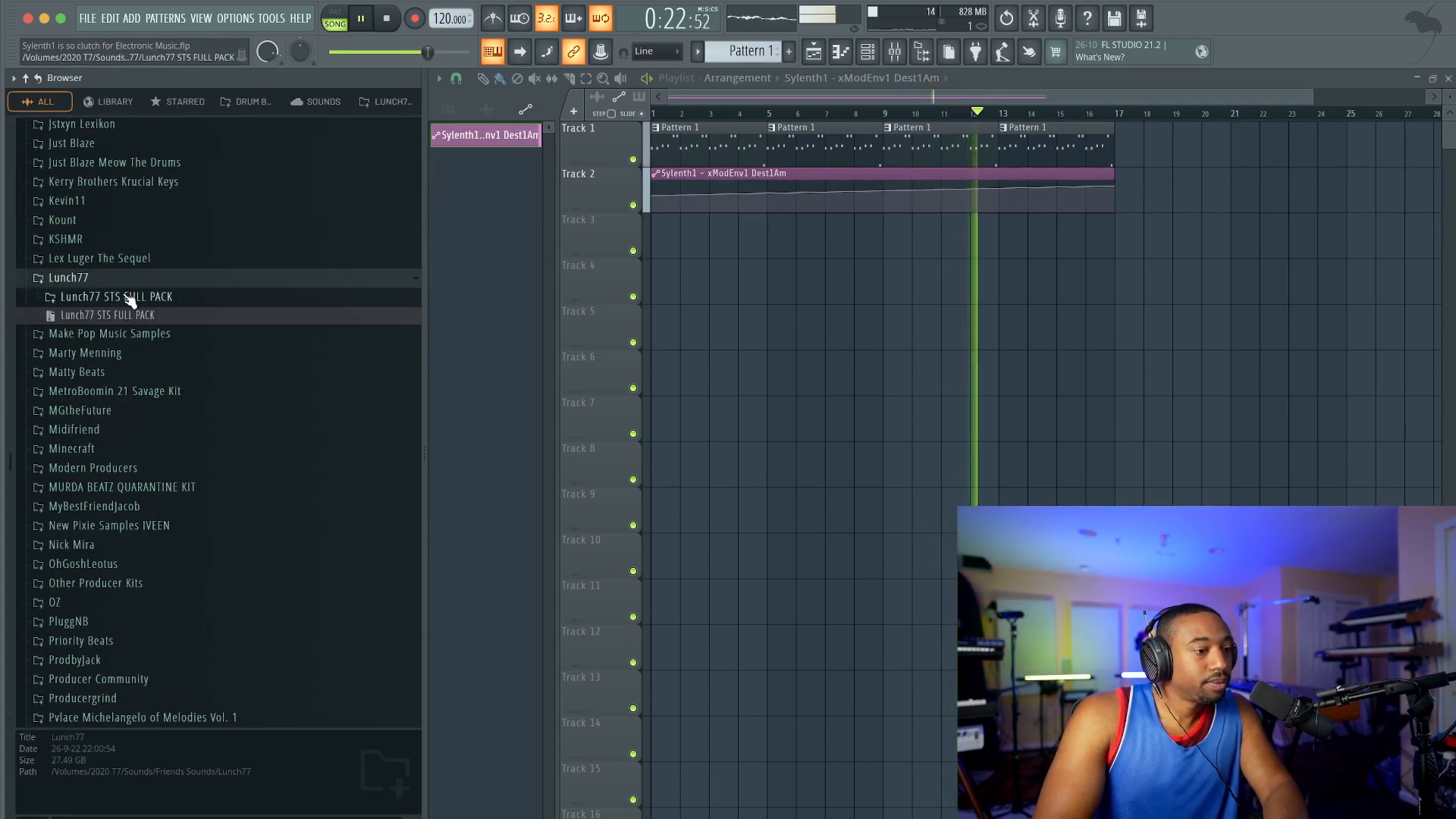
{"action": "left_click", "coordinate": [120, 303]}
Step: Open VMH1 Minimal Loops under Vengeance Drum Kits, Vengeance - Minimal House, and preview VMH1 Minimal Loops 007
{"action": "scroll", "coordinate": [125, 410], "scroll_direction": "down", "scroll_amount": 20}
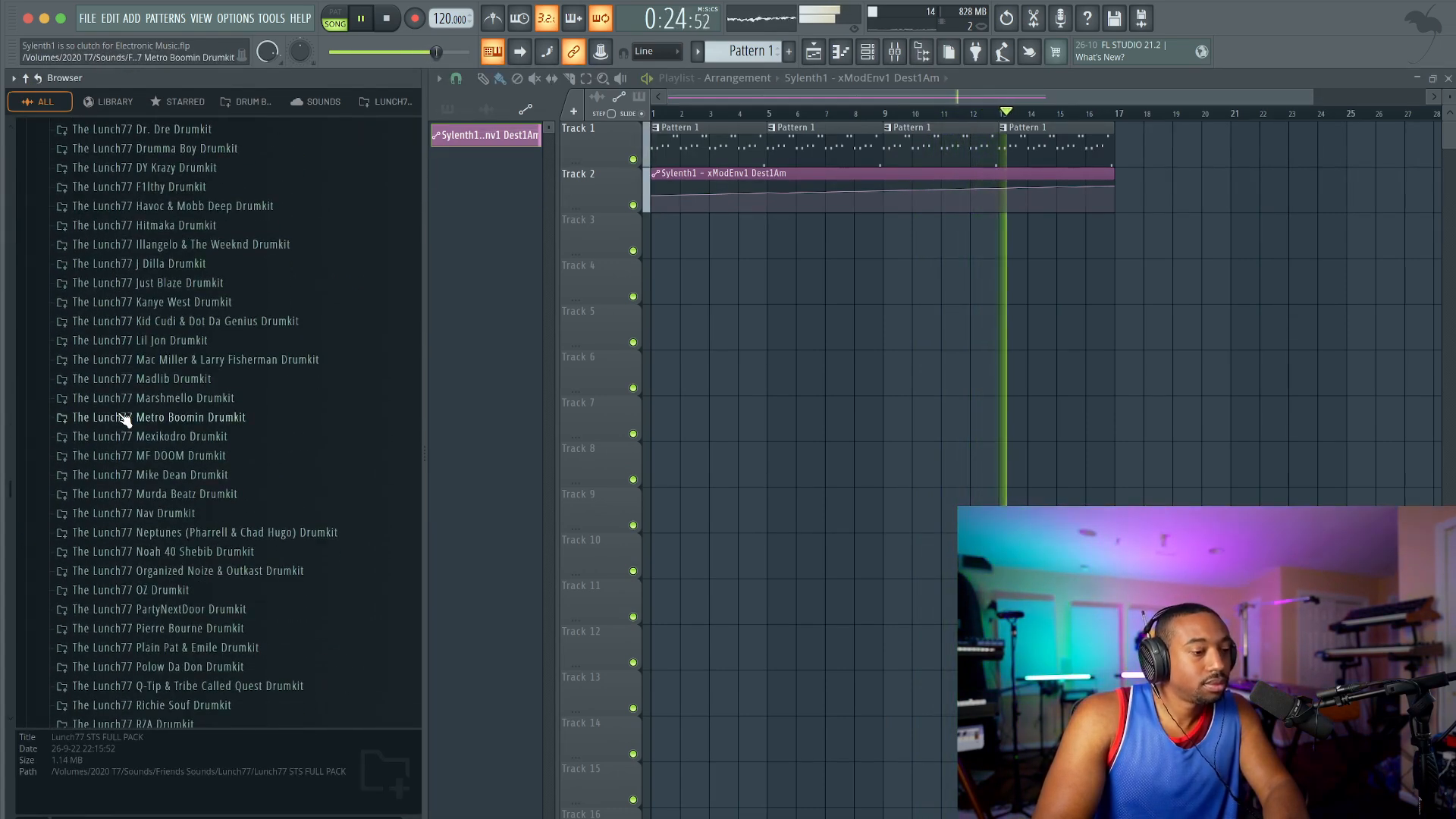
{"action": "scroll", "coordinate": [125, 417], "scroll_direction": "up", "scroll_amount": 5}
{"action": "left_click", "coordinate": [146, 530]}
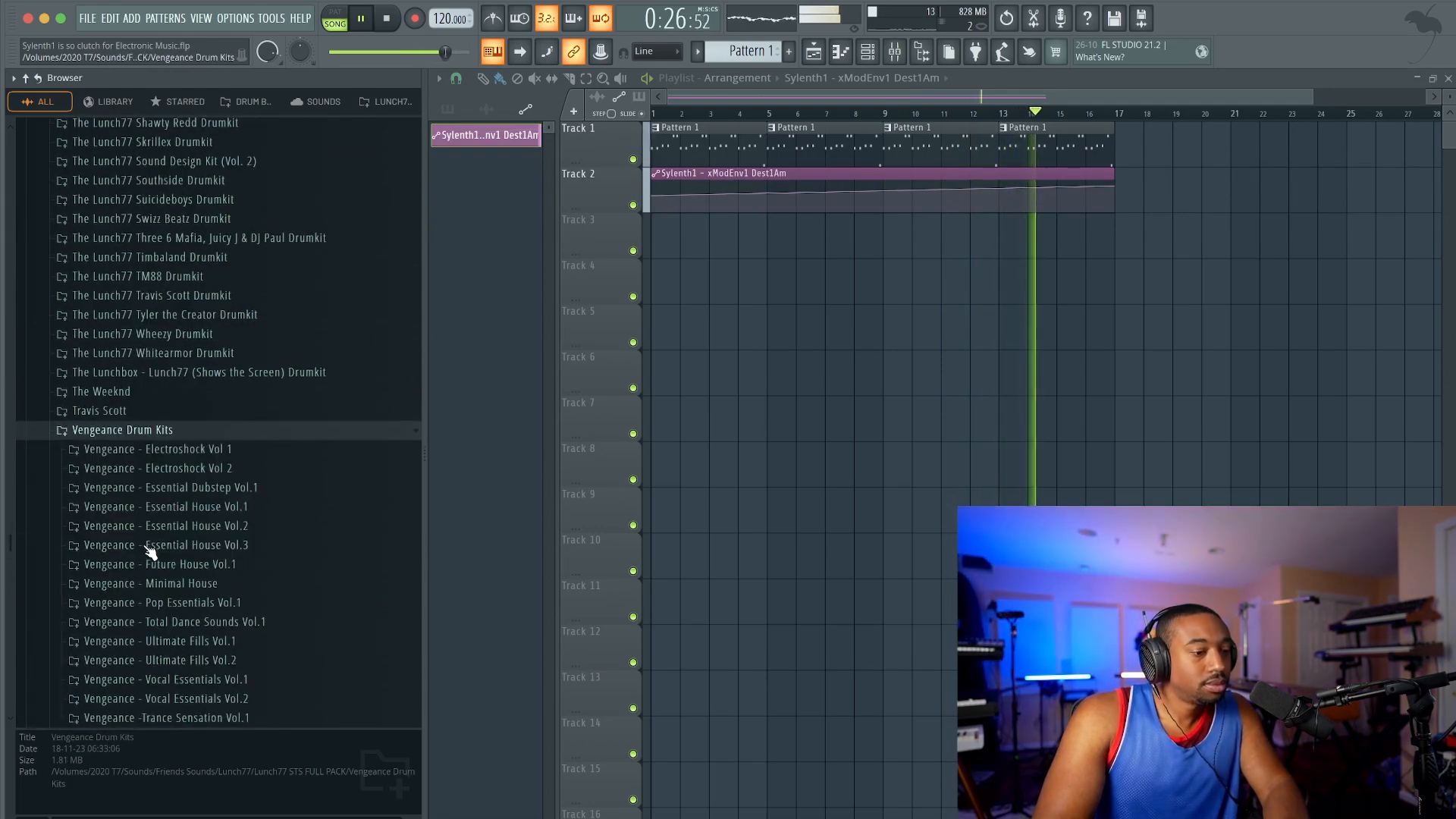
{"action": "scroll", "coordinate": [154, 500], "scroll_direction": "down", "scroll_amount": 3}
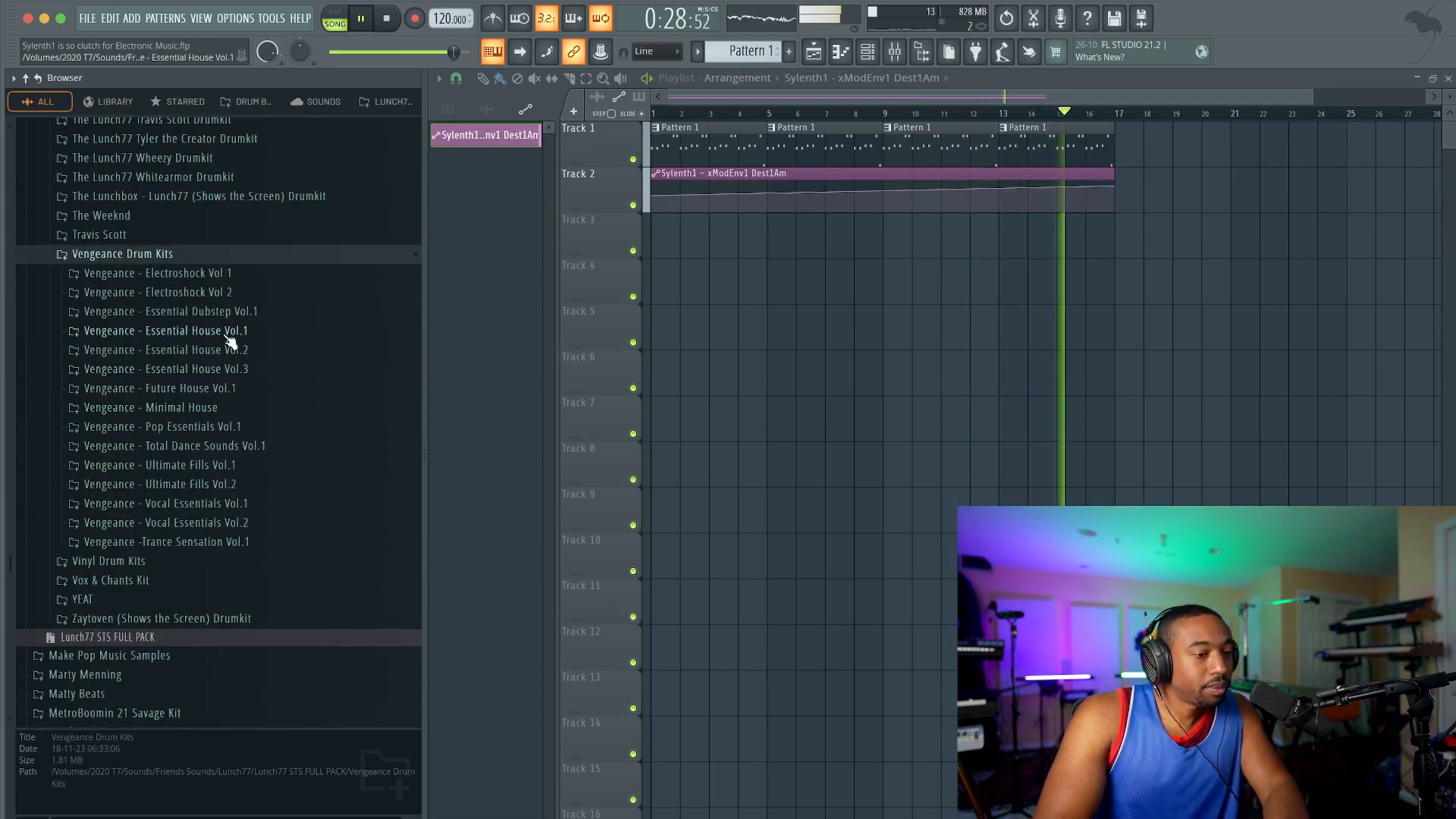
{"action": "left_click", "coordinate": [224, 413]}
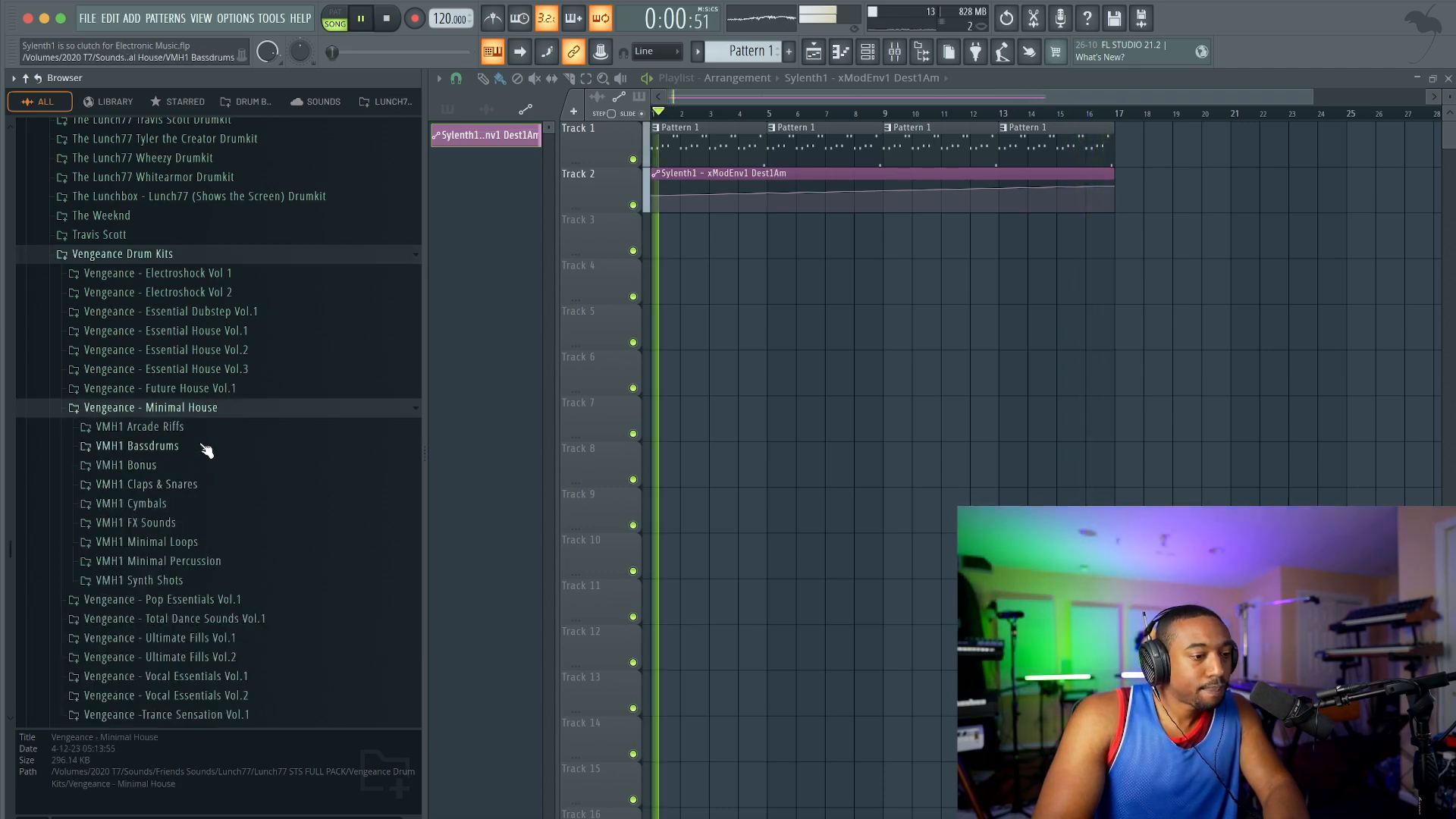
{"action": "left_click", "coordinate": [194, 542]}
{"action": "left_click", "coordinate": [216, 324]}
{"action": "left_click", "coordinate": [213, 290]}
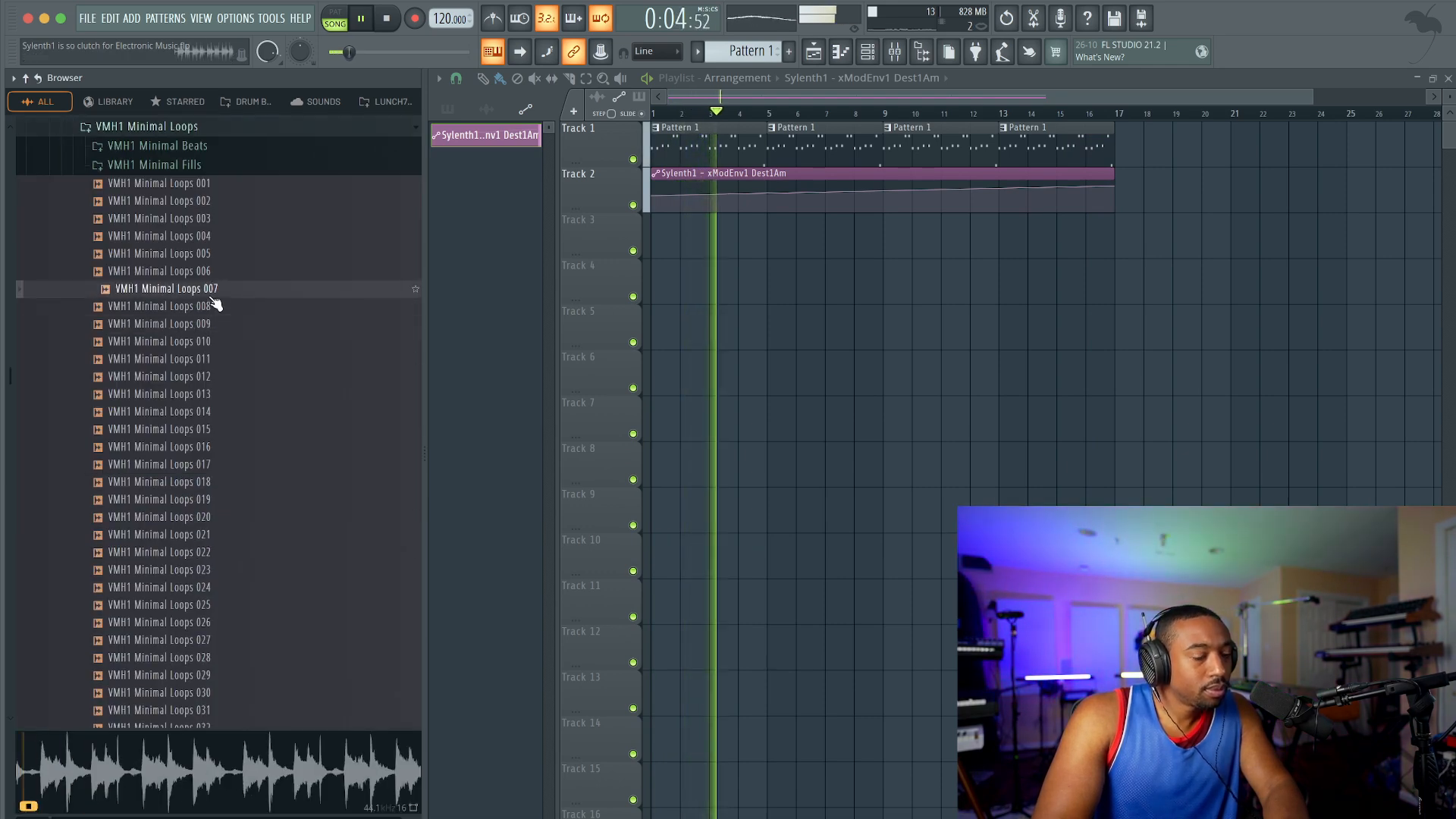
Step: Place VMH1 Minimal Loops 007 at the start of playlist Track 3, using Stretch time stretching and about 45% channel volume
{"action": "left_click_drag", "start_coordinate": [217, 290], "coordinate": [660, 244]}
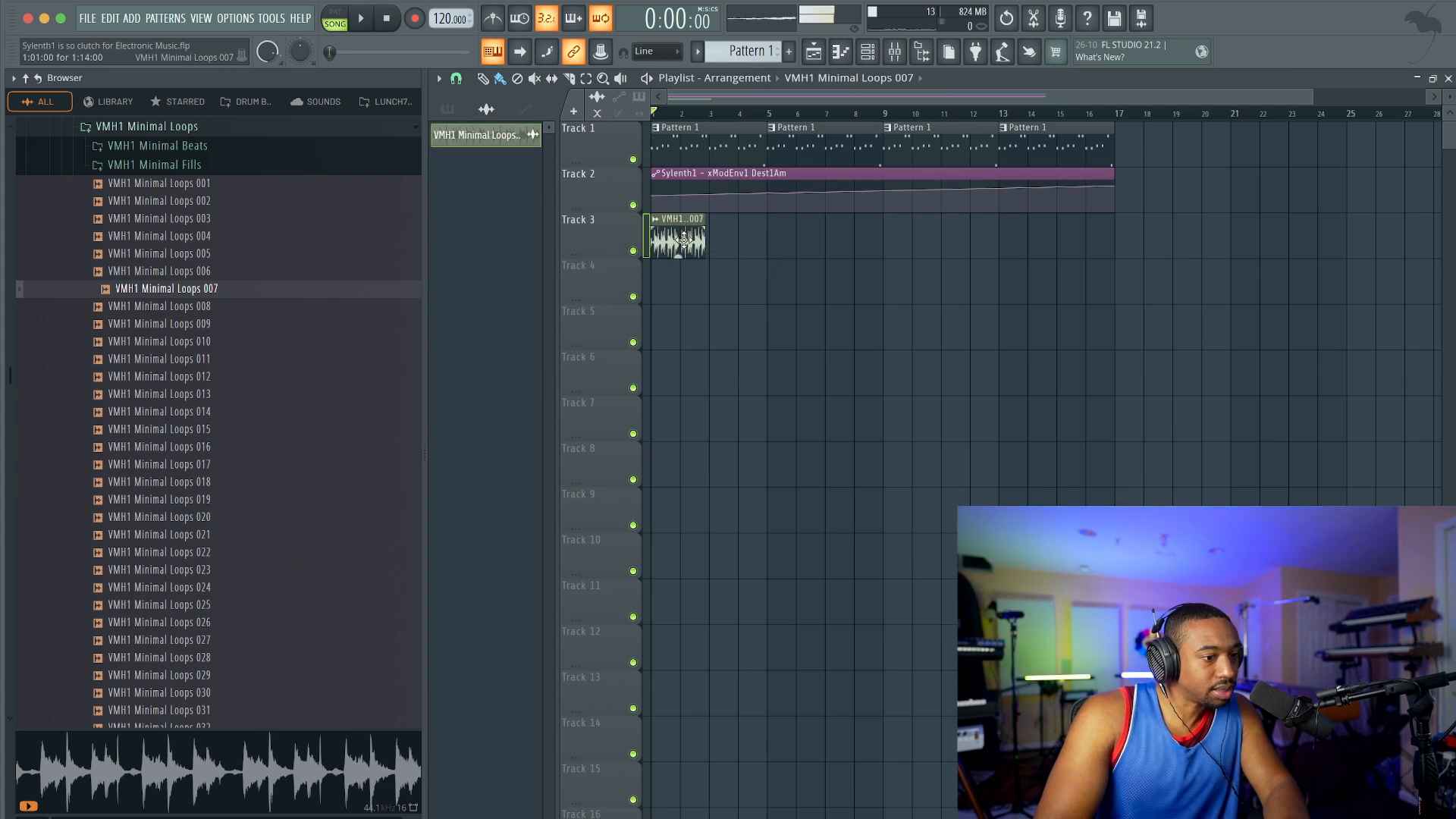
{"action": "double_click", "coordinate": [684, 240]}
{"action": "left_click", "coordinate": [914, 266]}
{"action": "left_click", "coordinate": [893, 301]}
{"action": "left_click_drag", "start_coordinate": [828, 183], "coordinate": [828, 303]}
{"action": "key", "text": "space"}
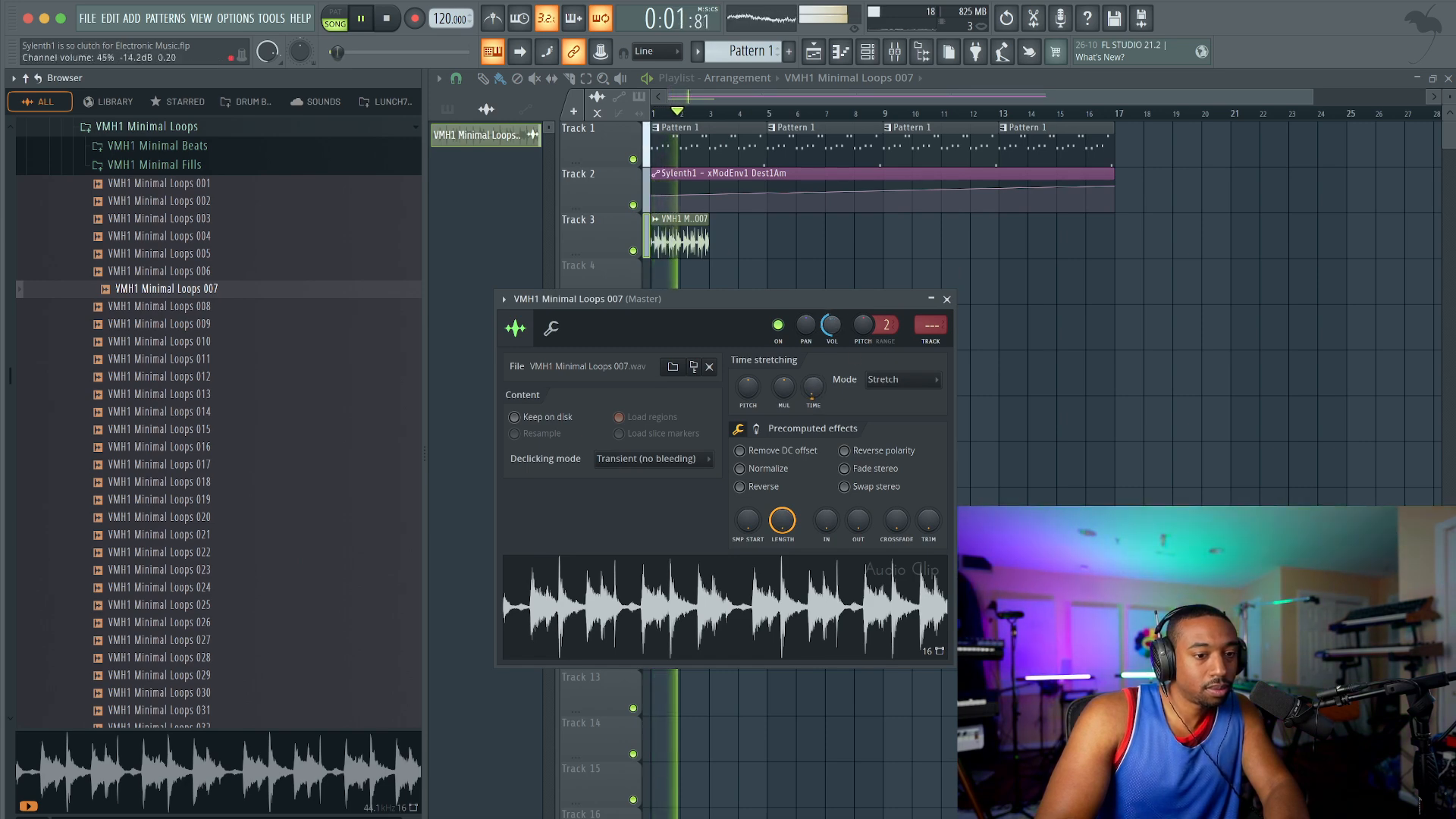
{"action": "left_click", "coordinate": [946, 299]}
Step: Duplicate the drum loop clip along Track 3 so eight copies run in a row up to bar 17
{"action": "left_click_drag", "start_coordinate": [818, 305], "coordinate": [680, 251]}
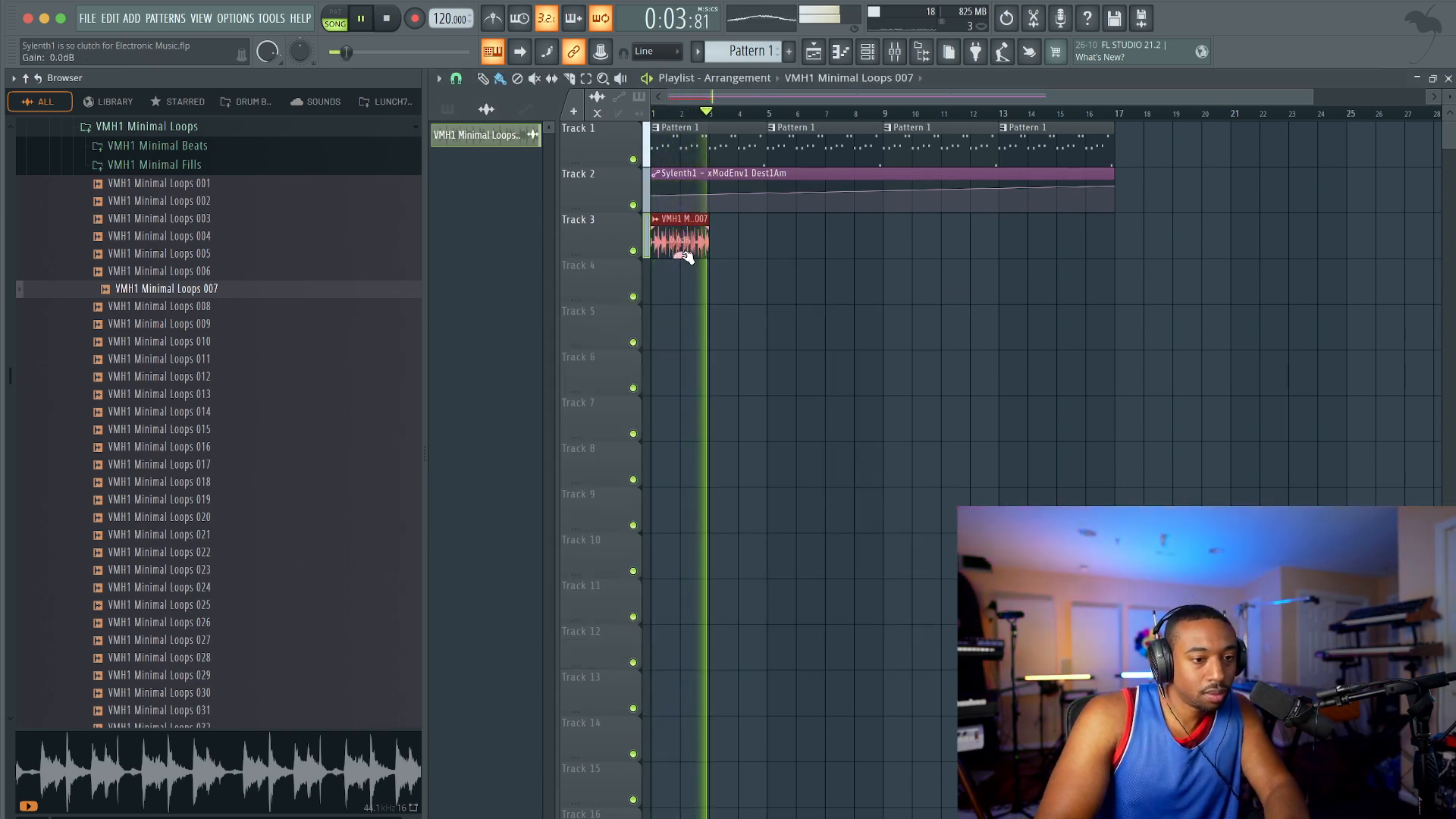
{"action": "key", "text": "super+b"}
{"action": "key", "text": "super+b"}
{"action": "key", "text": "super+b"}
{"action": "key", "text": "super+b"}
{"action": "key", "text": "super+b"}
{"action": "key", "text": "super+b"}
{"action": "key", "text": "super+b"}
{"action": "key", "text": "super+d"}
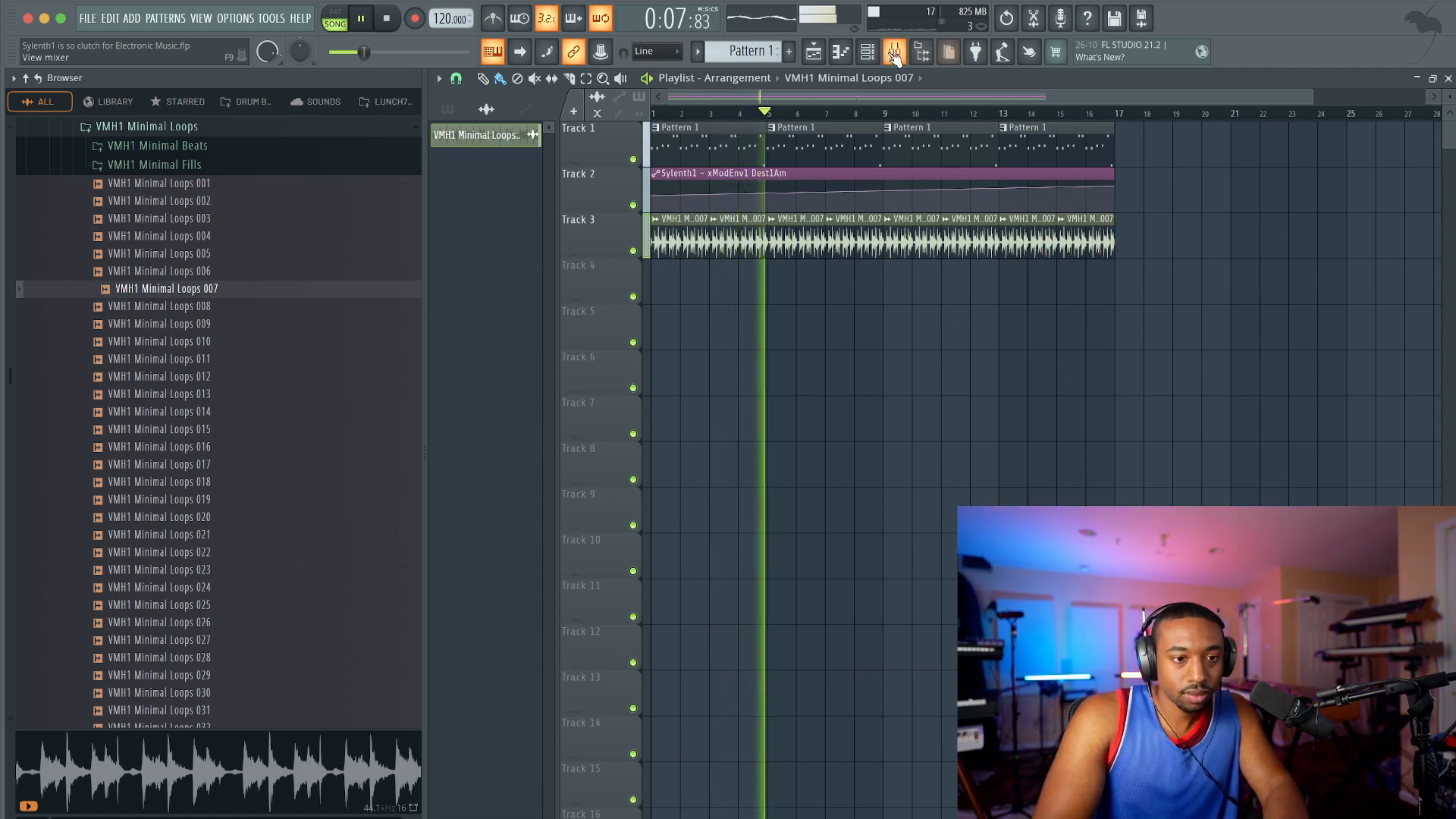
Step: Route the VMH1 Minimal Loops 007 channel to mixer track 4 and load Fruity Parametric EQ 2 in its first slot
{"action": "left_click", "coordinate": [867, 51]}
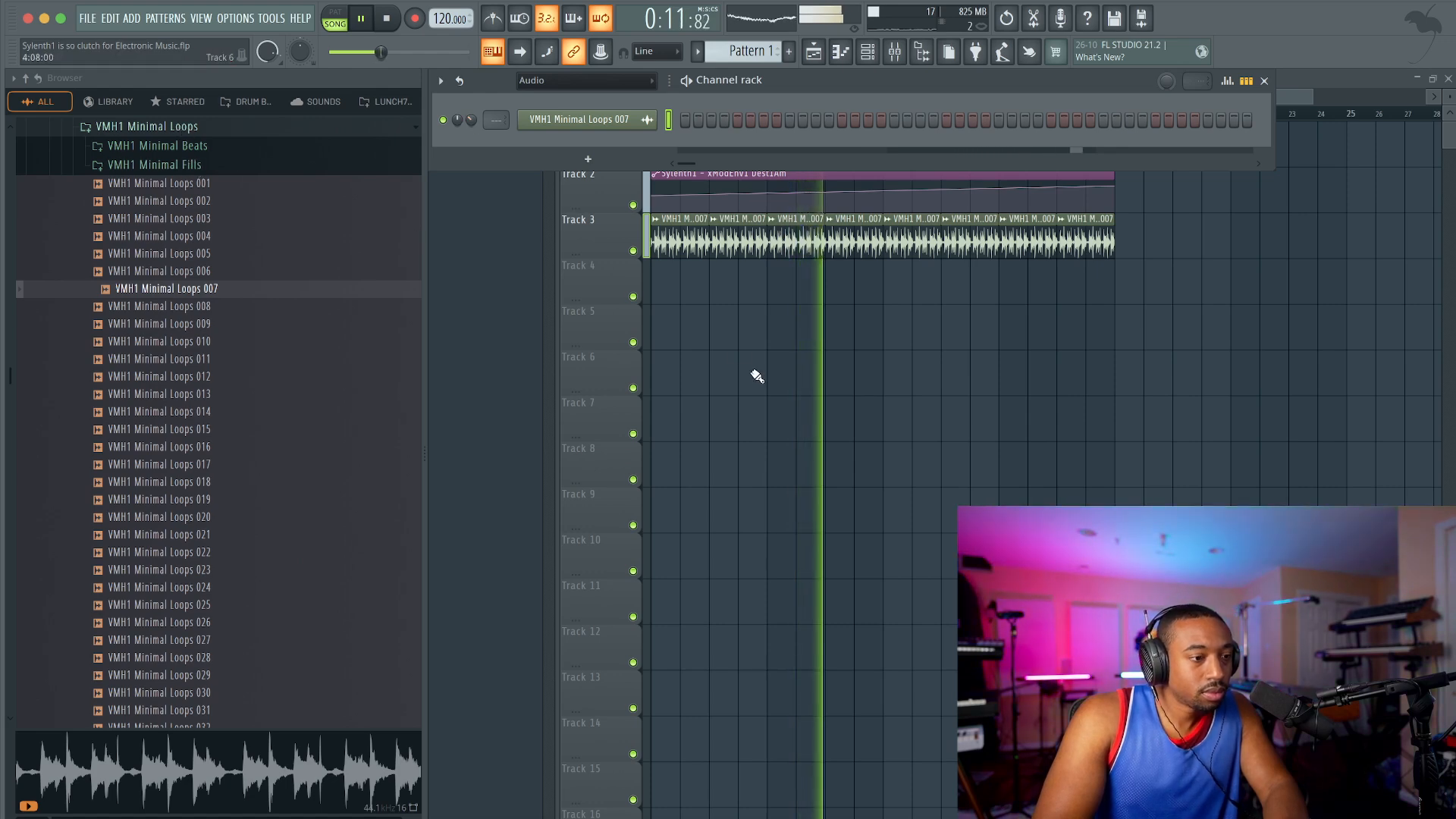
{"action": "key", "text": "space"}
{"action": "key", "text": "ctrl+l"}
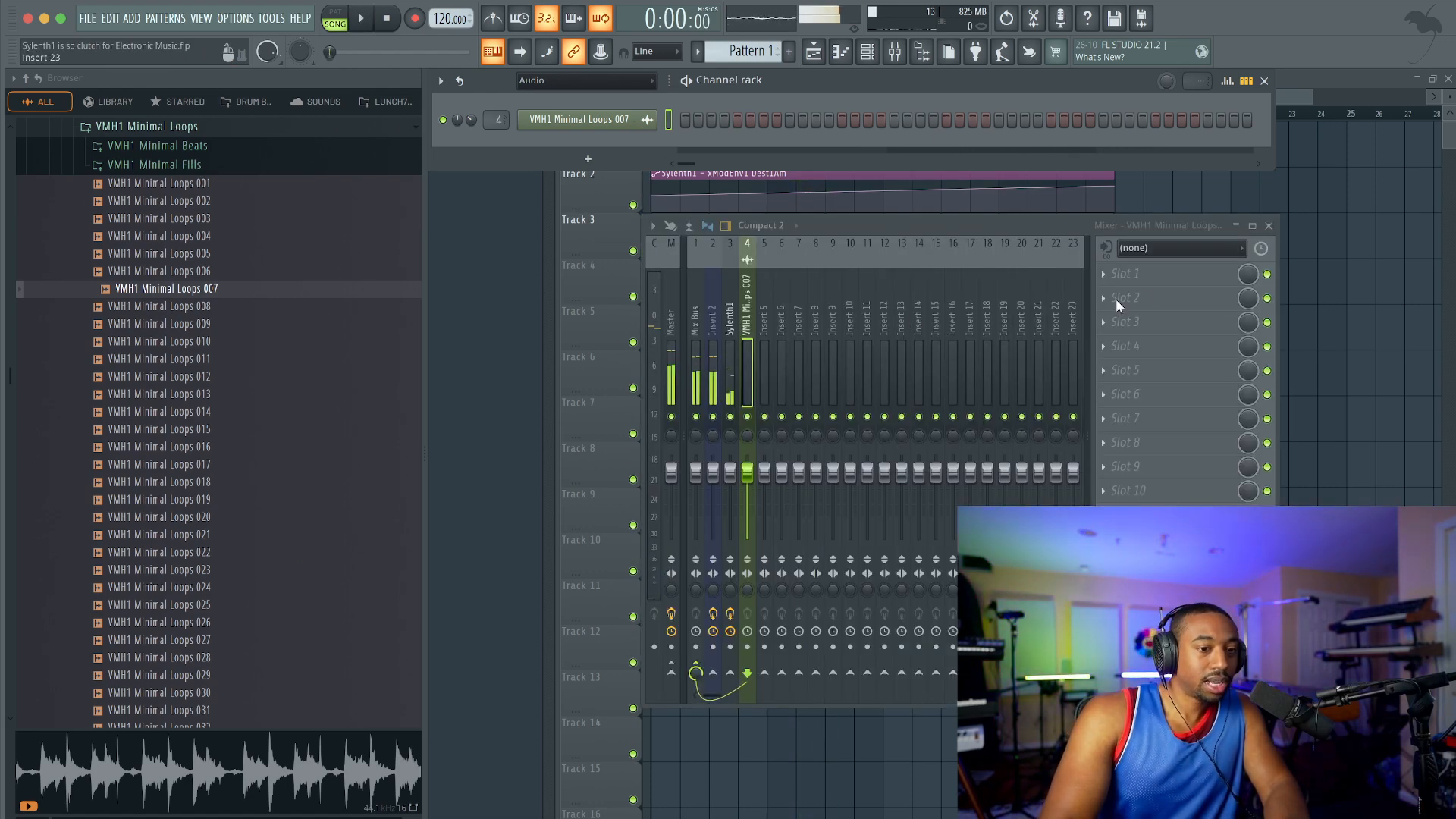
{"action": "left_click", "coordinate": [1142, 273]}
{"action": "mouse_move", "coordinate": [1122, 294]}
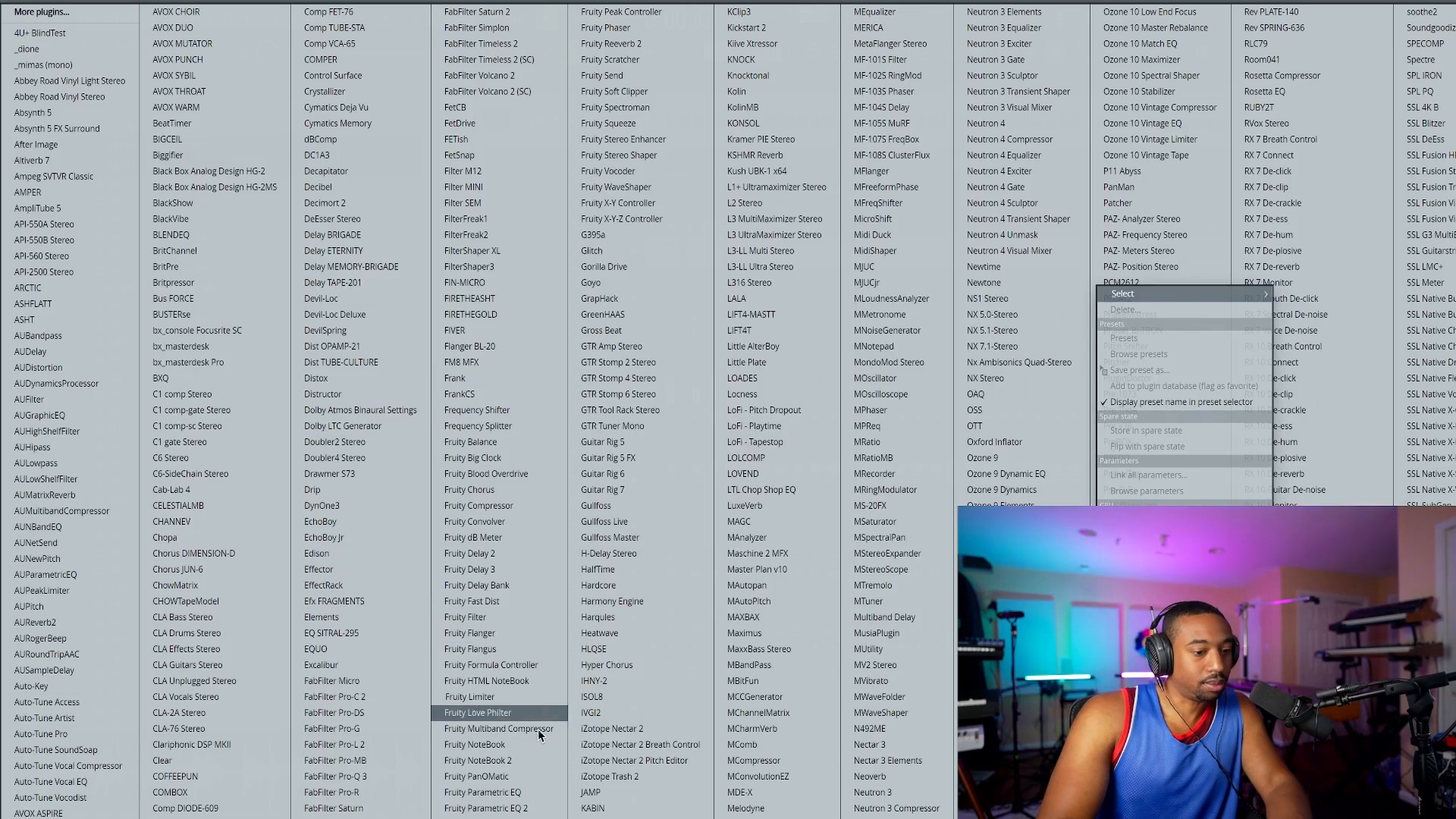
{"action": "left_click", "coordinate": [485, 809]}
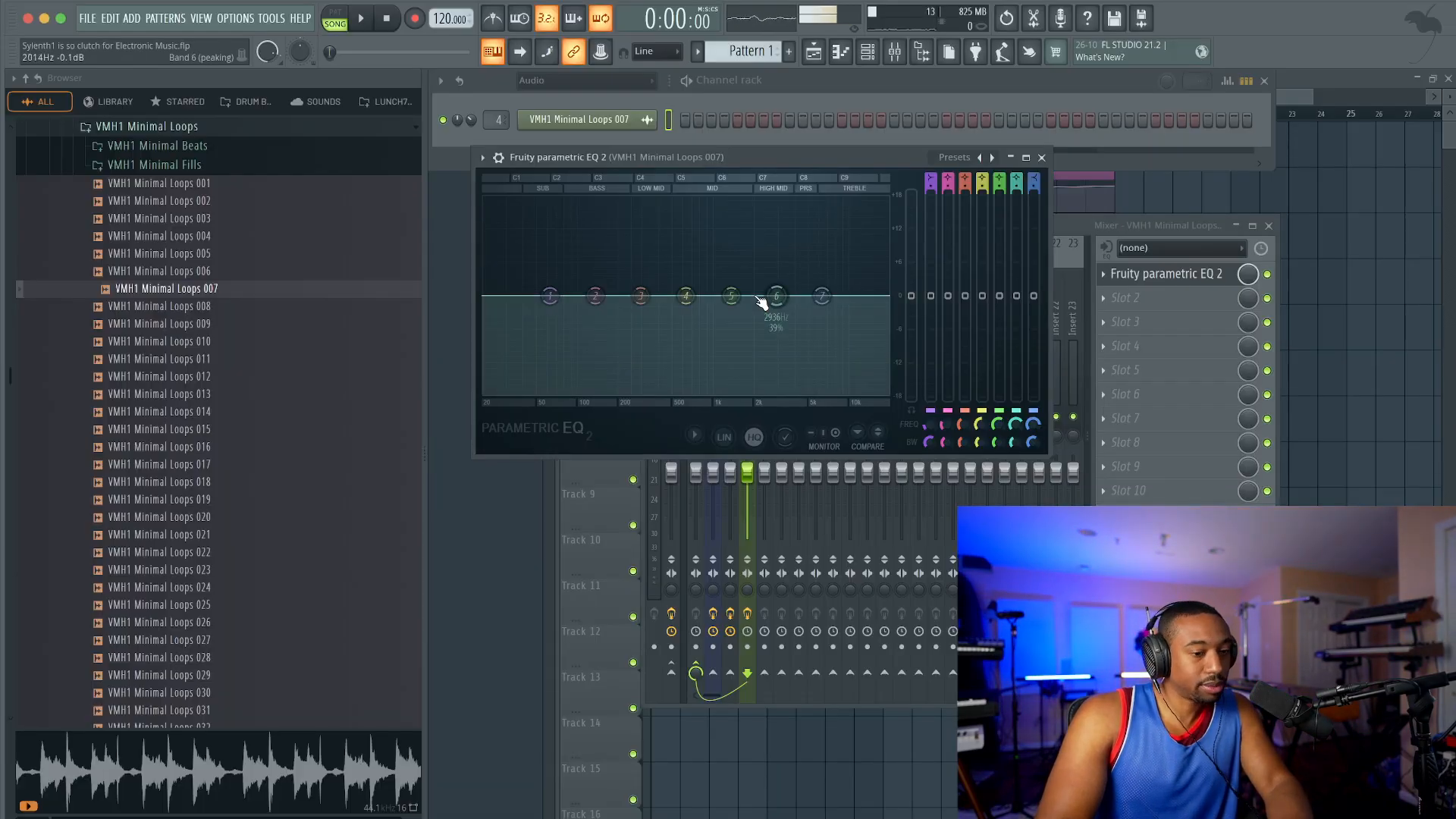
Step: Make EQ band 1 a high pass at 20 Hz and create an automation clip for its frequency
{"action": "scroll", "coordinate": [930, 180], "scroll_direction": "up", "scroll_amount": 2}
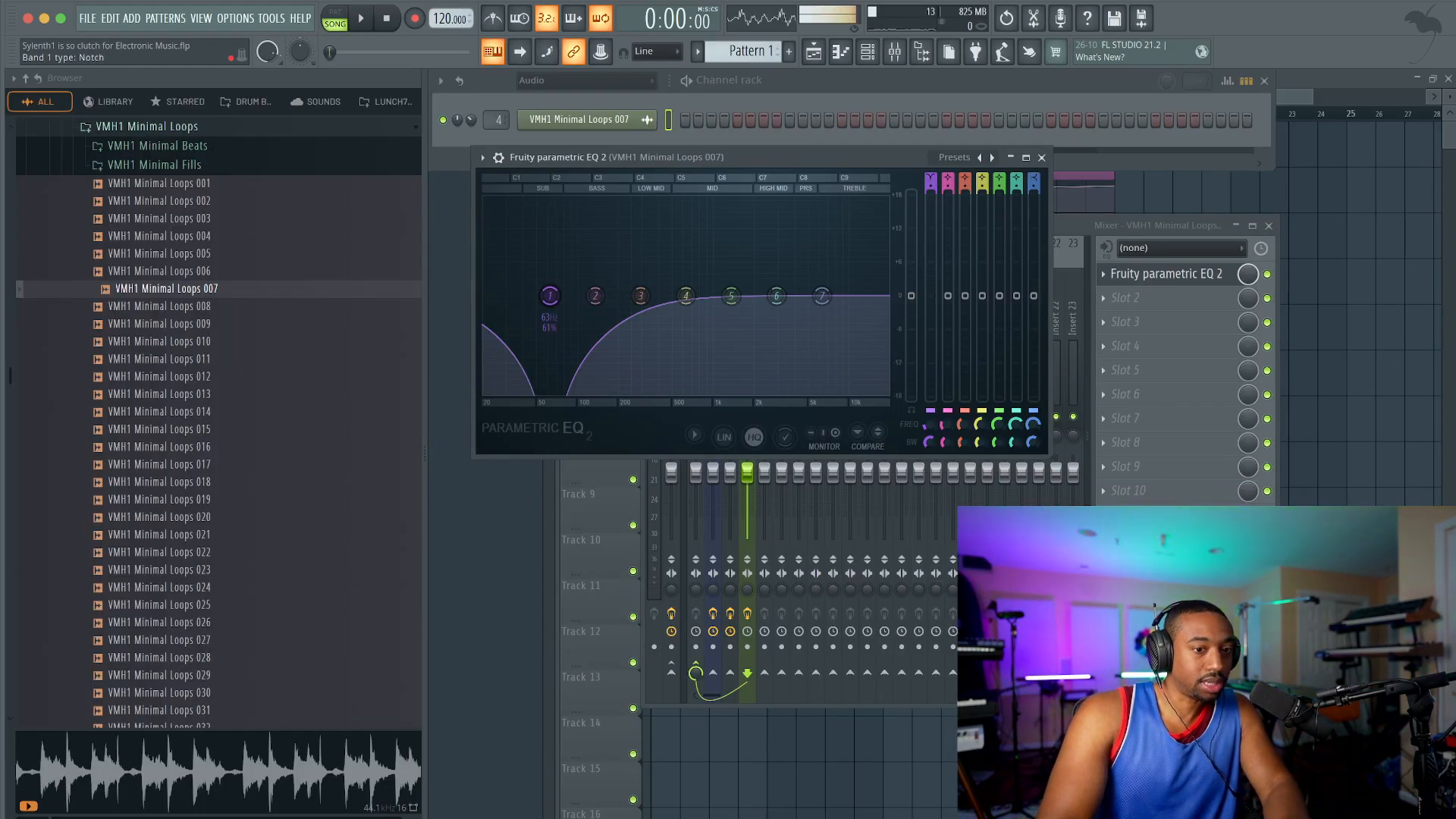
{"action": "scroll", "coordinate": [927, 425], "scroll_direction": "down", "scroll_amount": 5}
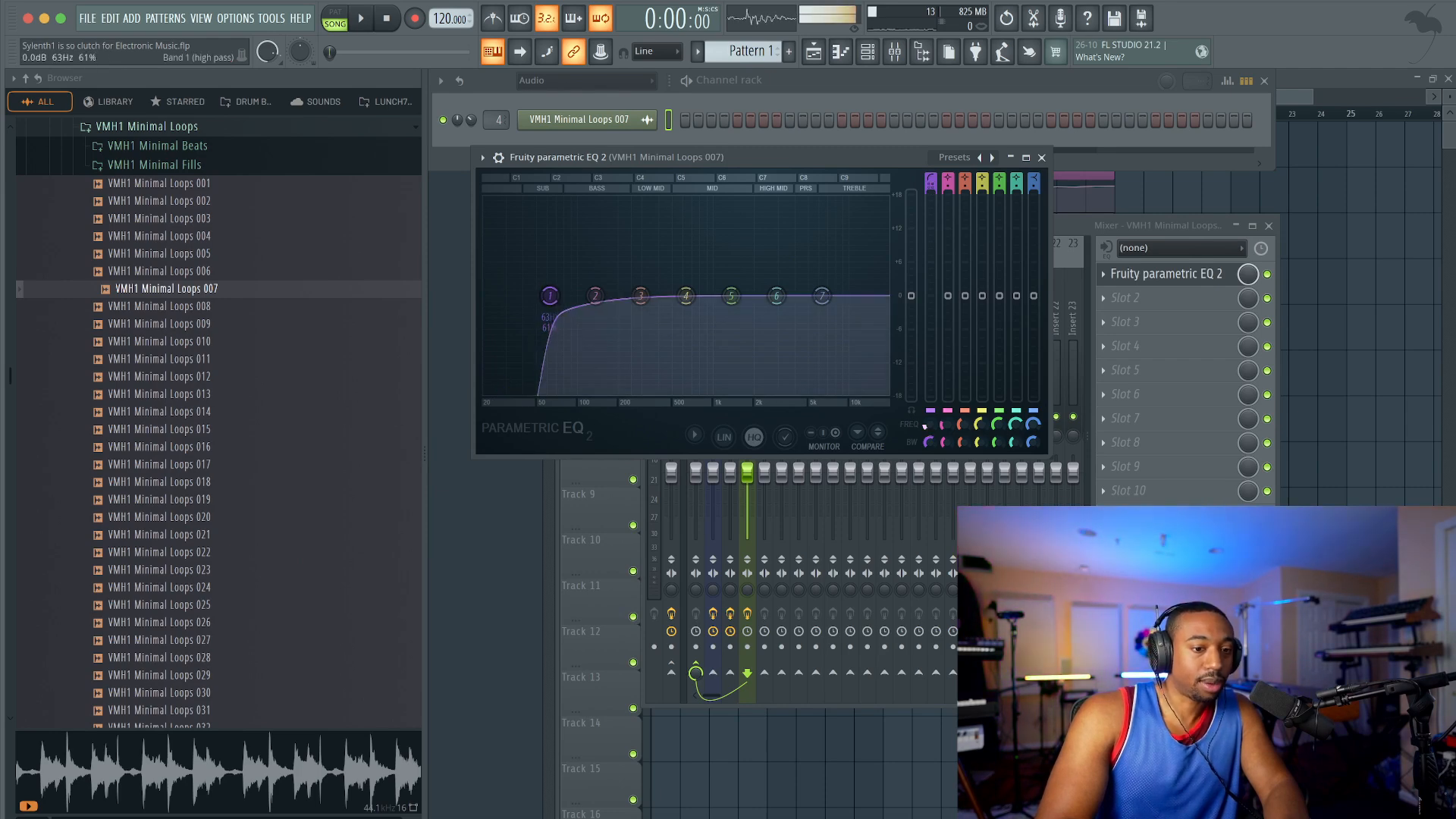
{"action": "right_click", "coordinate": [929, 427]}
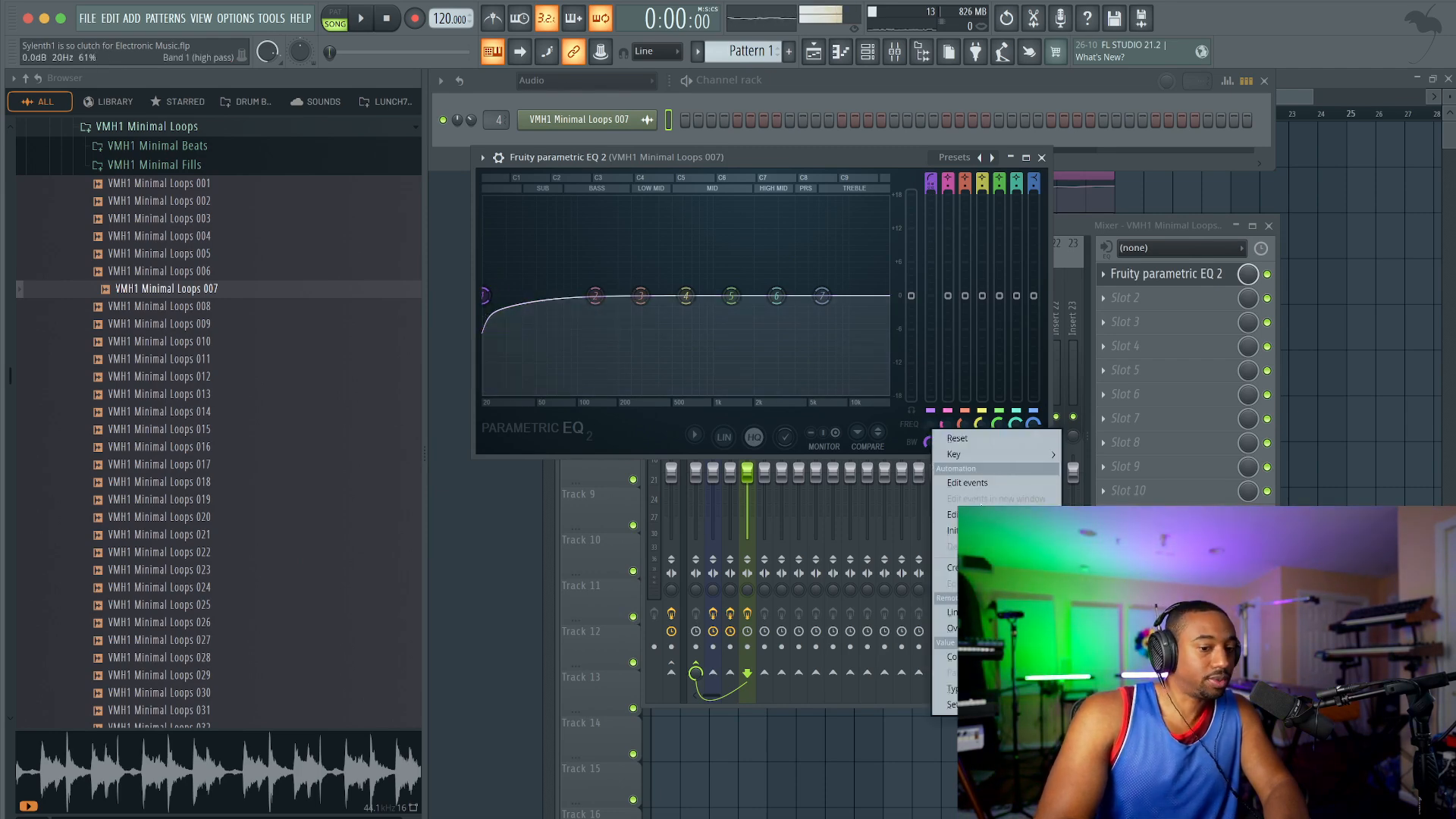
{"action": "left_click", "coordinate": [950, 568]}
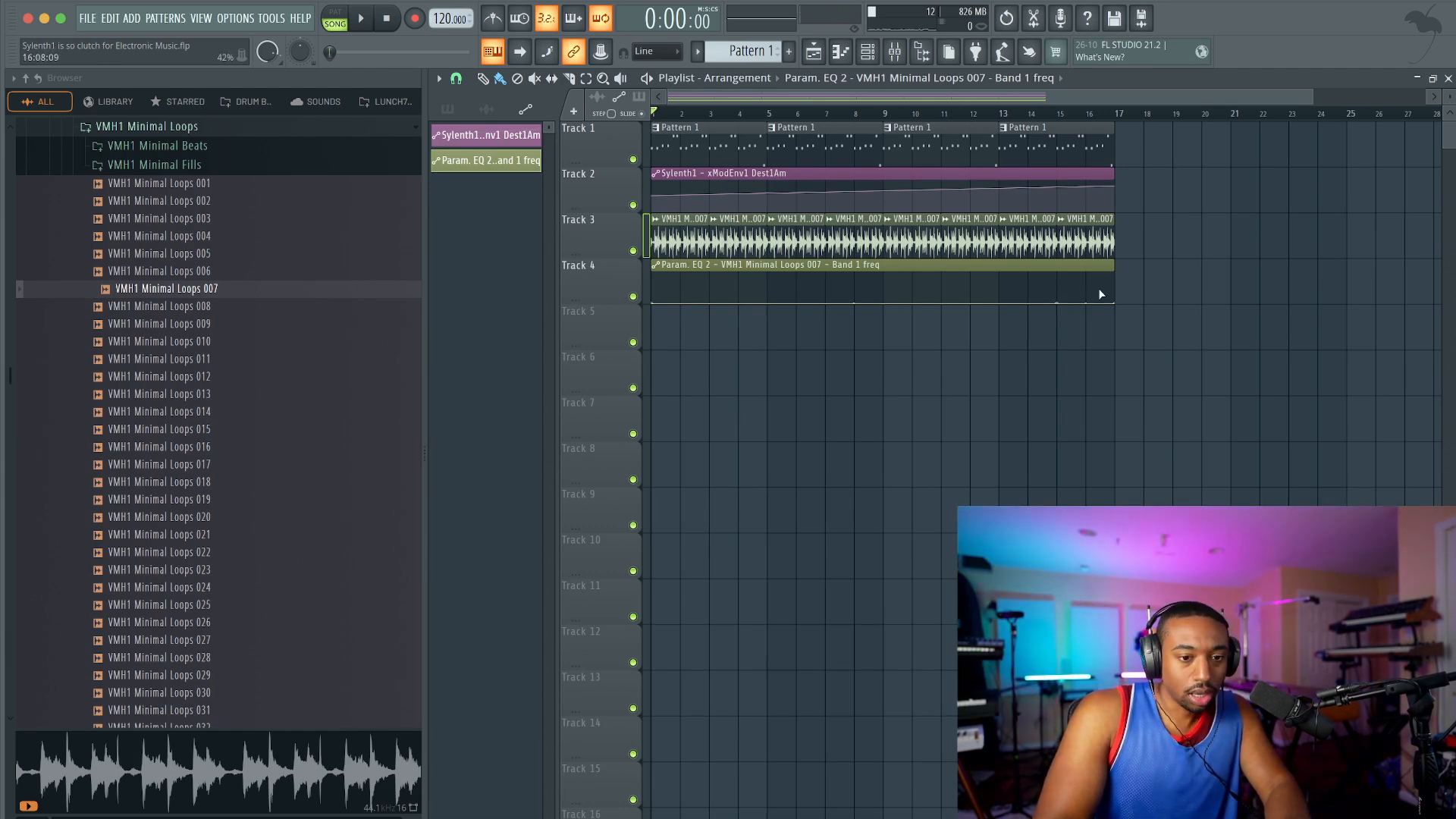
Step: Shape the Band 1 frequency automation to rise from bar 15 to the clip's end, play the song and show the channel rack
{"action": "left_click_drag", "start_coordinate": [1116, 306], "coordinate": [1119, 265]}
{"action": "left_click", "coordinate": [1060, 114]}
{"action": "key", "text": "space"}
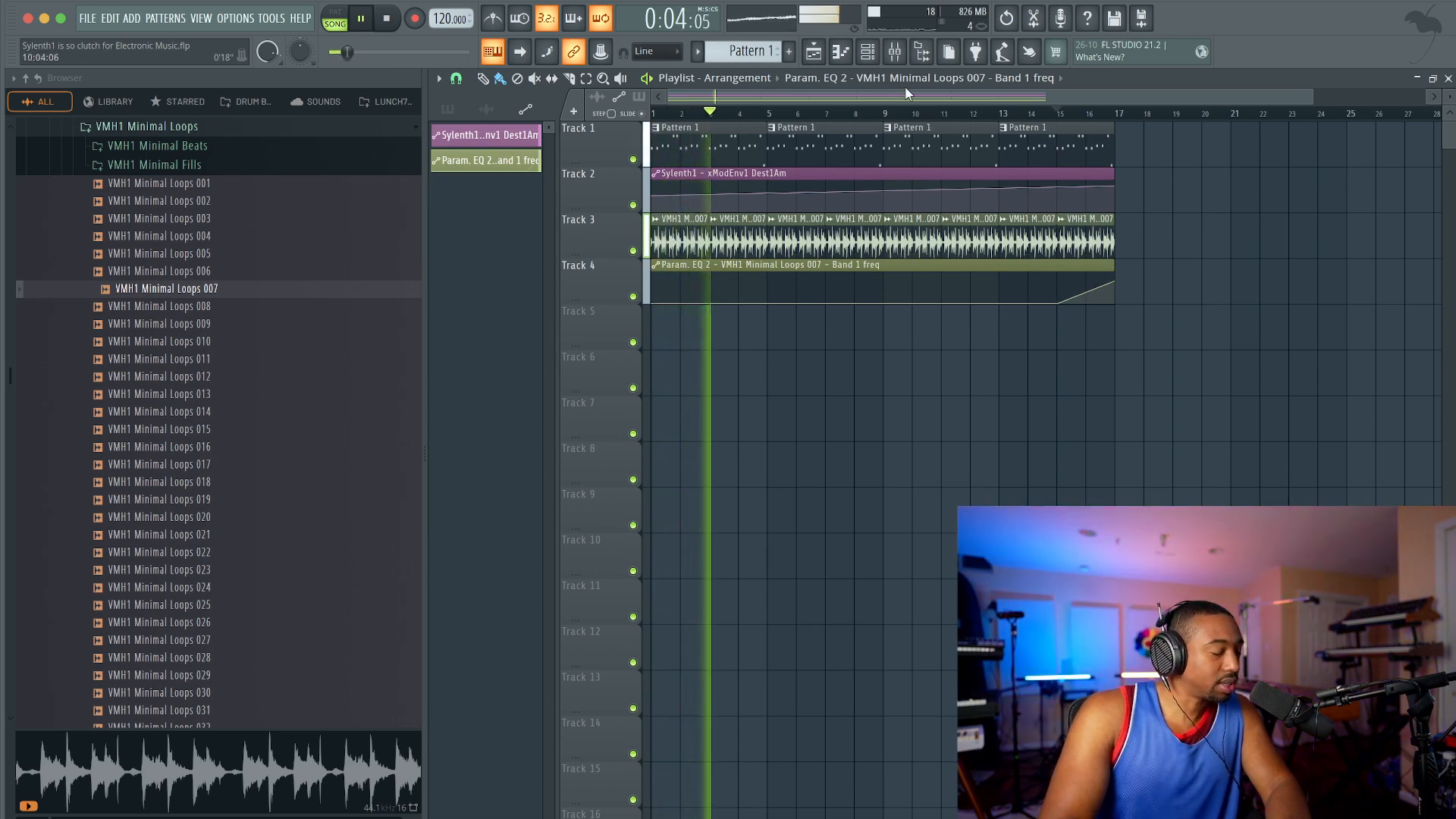
{"action": "key", "text": "F6"}
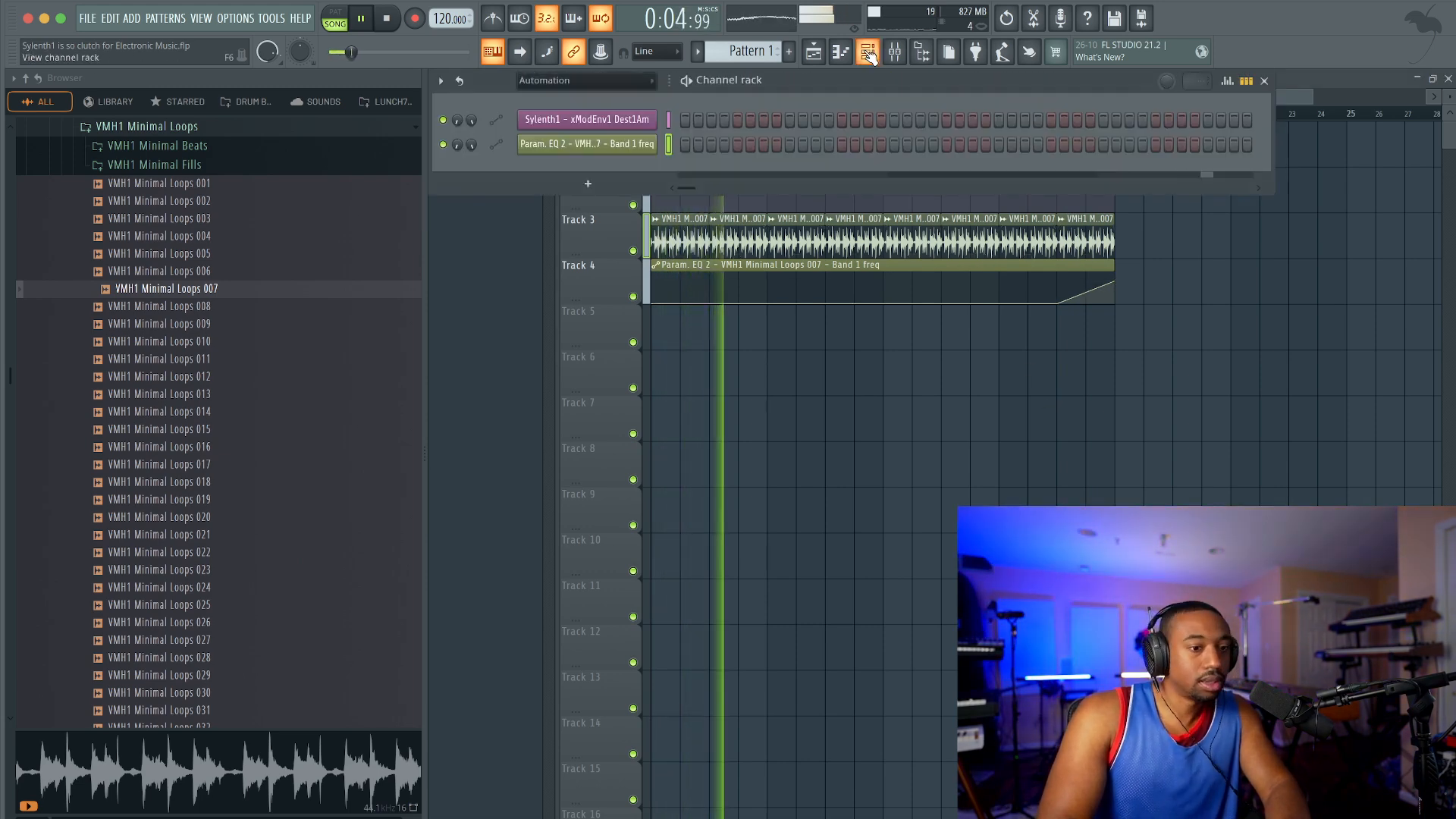
Step: Show all channels in the channel rack, then open the Sylenth1 synth with the browser hidden and playback paused
{"action": "left_click", "coordinate": [545, 81]}
{"action": "left_click", "coordinate": [535, 103]}
{"action": "left_click", "coordinate": [568, 120]}
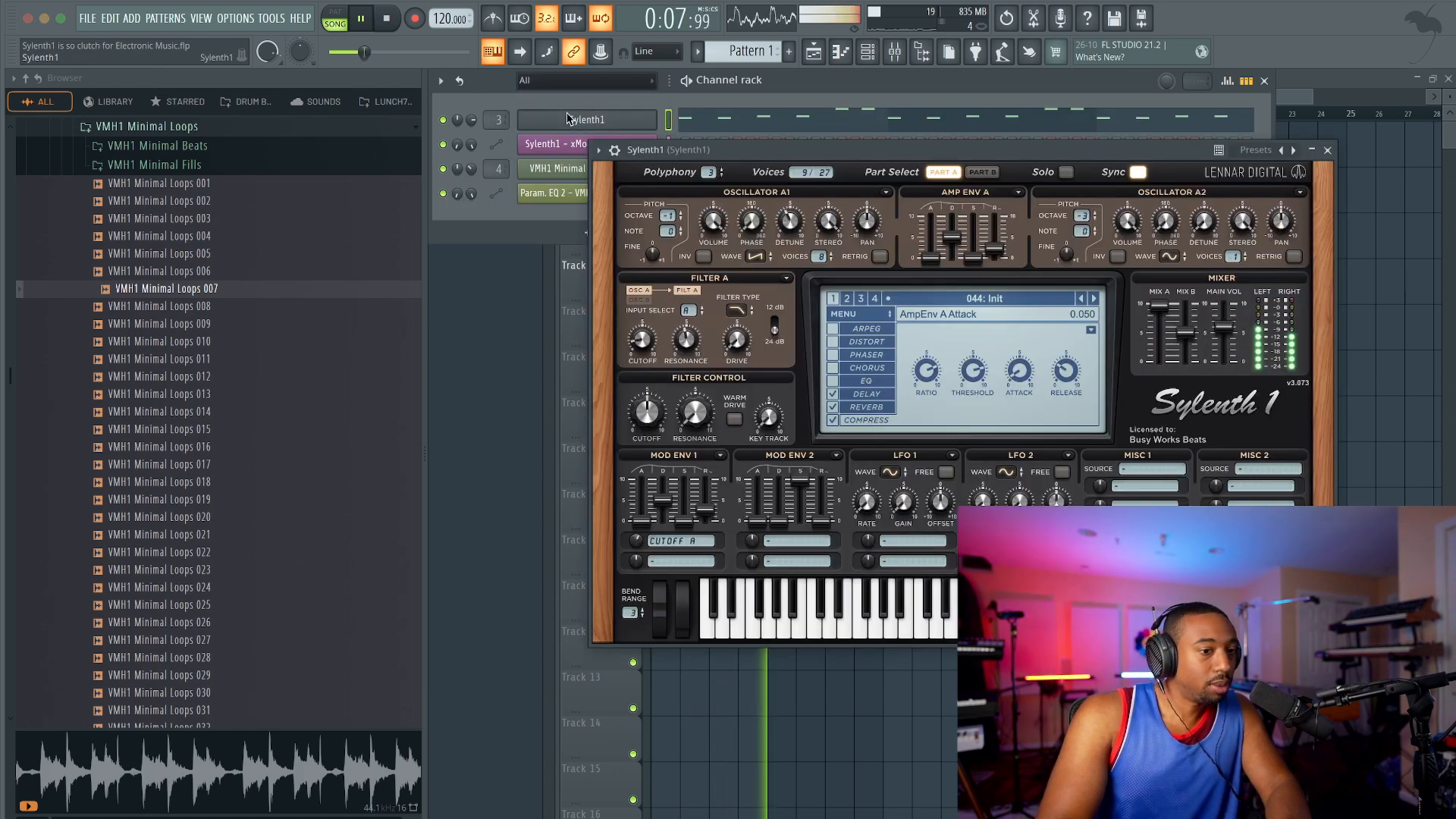
{"action": "left_click", "coordinate": [922, 56]}
{"action": "key", "text": "space"}
{"action": "left_click_drag", "start_coordinate": [840, 156], "coordinate": [486, 154]}
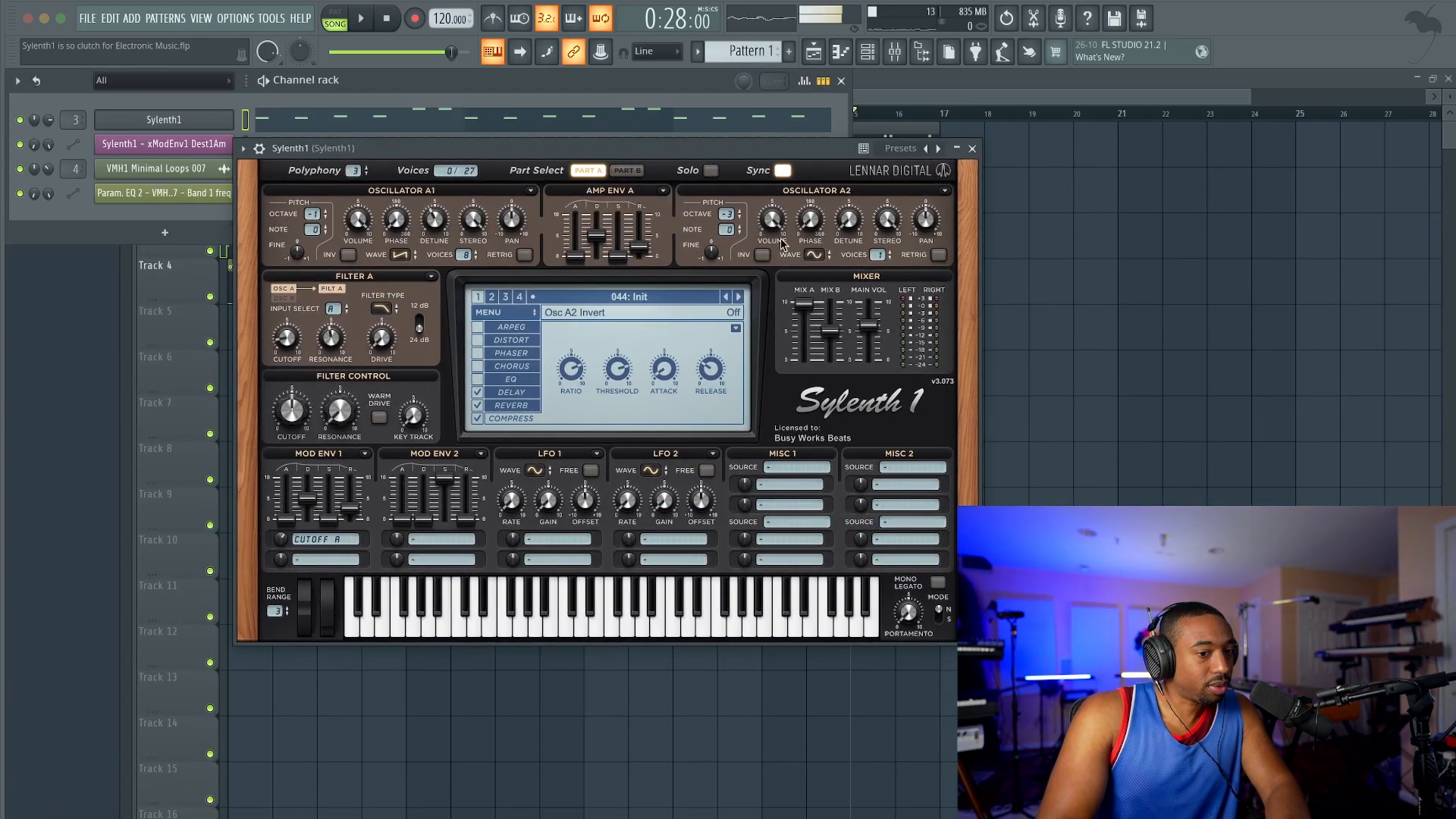
Step: Switch Sylenth1 to Part B and set Oscillator B1 to one voice with retrigger off
{"action": "left_click", "coordinate": [627, 170]}
{"action": "key", "text": "space"}
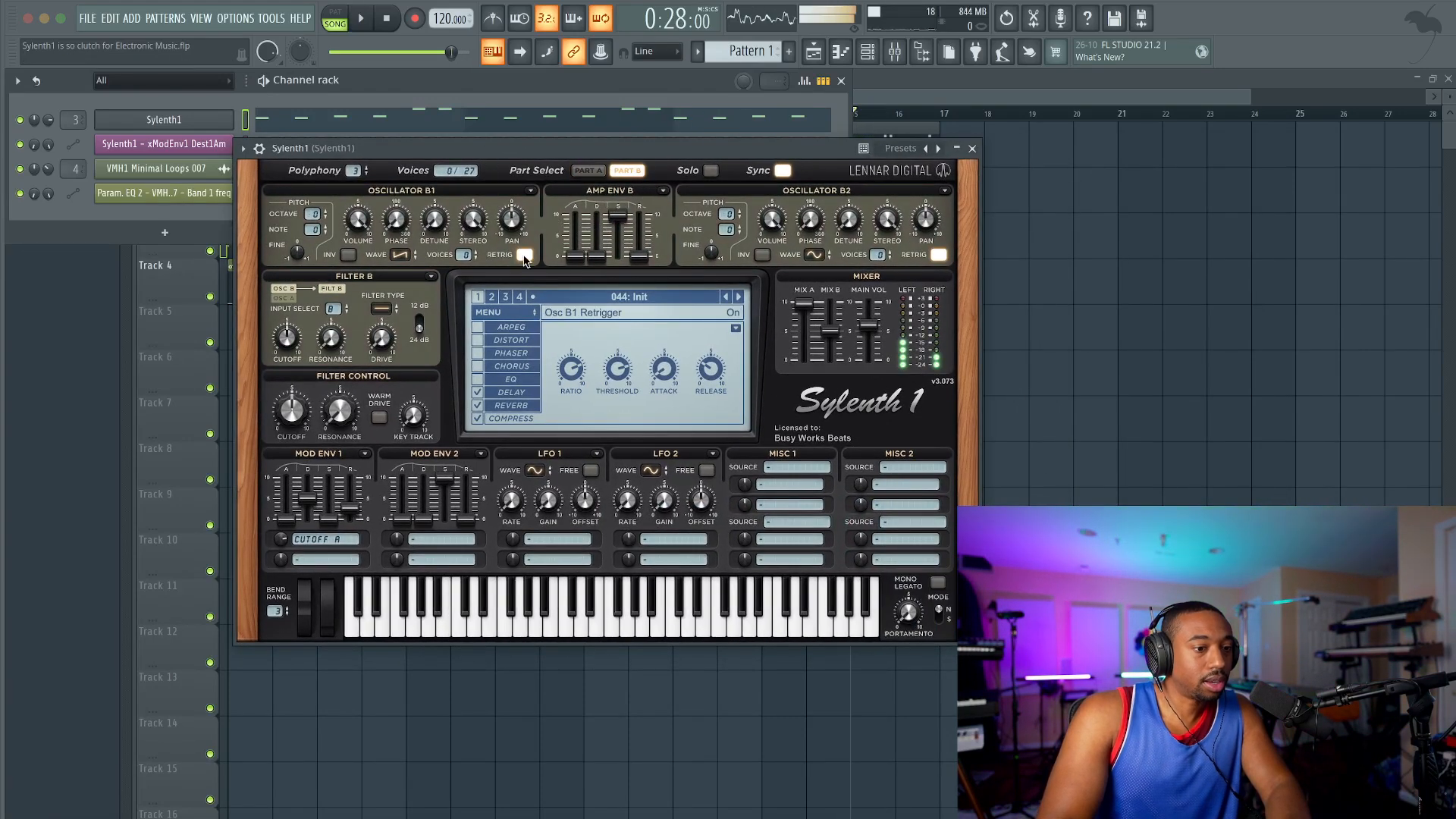
{"action": "left_click", "coordinate": [463, 256]}
Step: Try Oscillators Part B and A as the Filter B input and return it to Part B only
{"action": "left_click", "coordinate": [334, 309]}
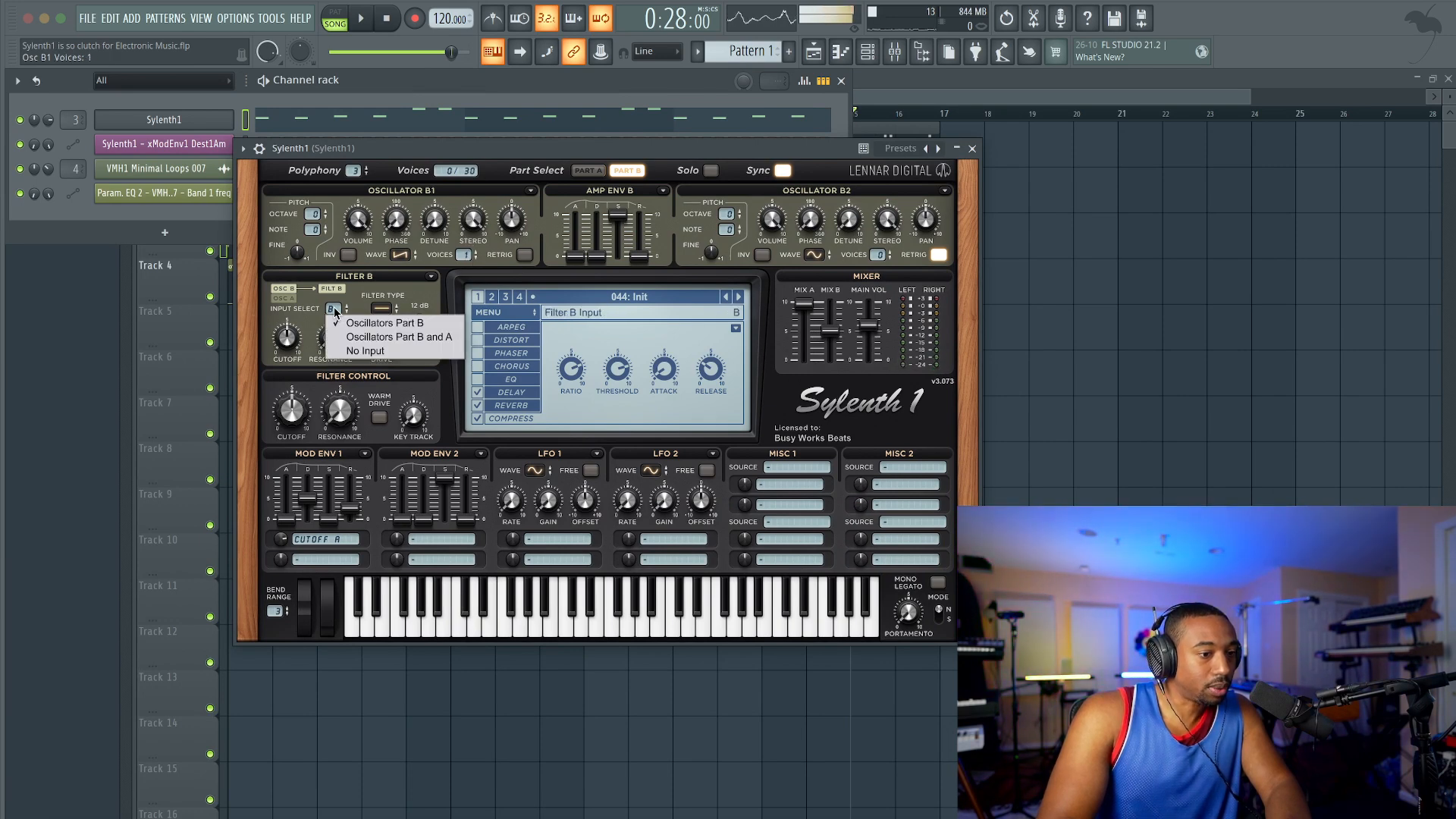
{"action": "left_click", "coordinate": [362, 337]}
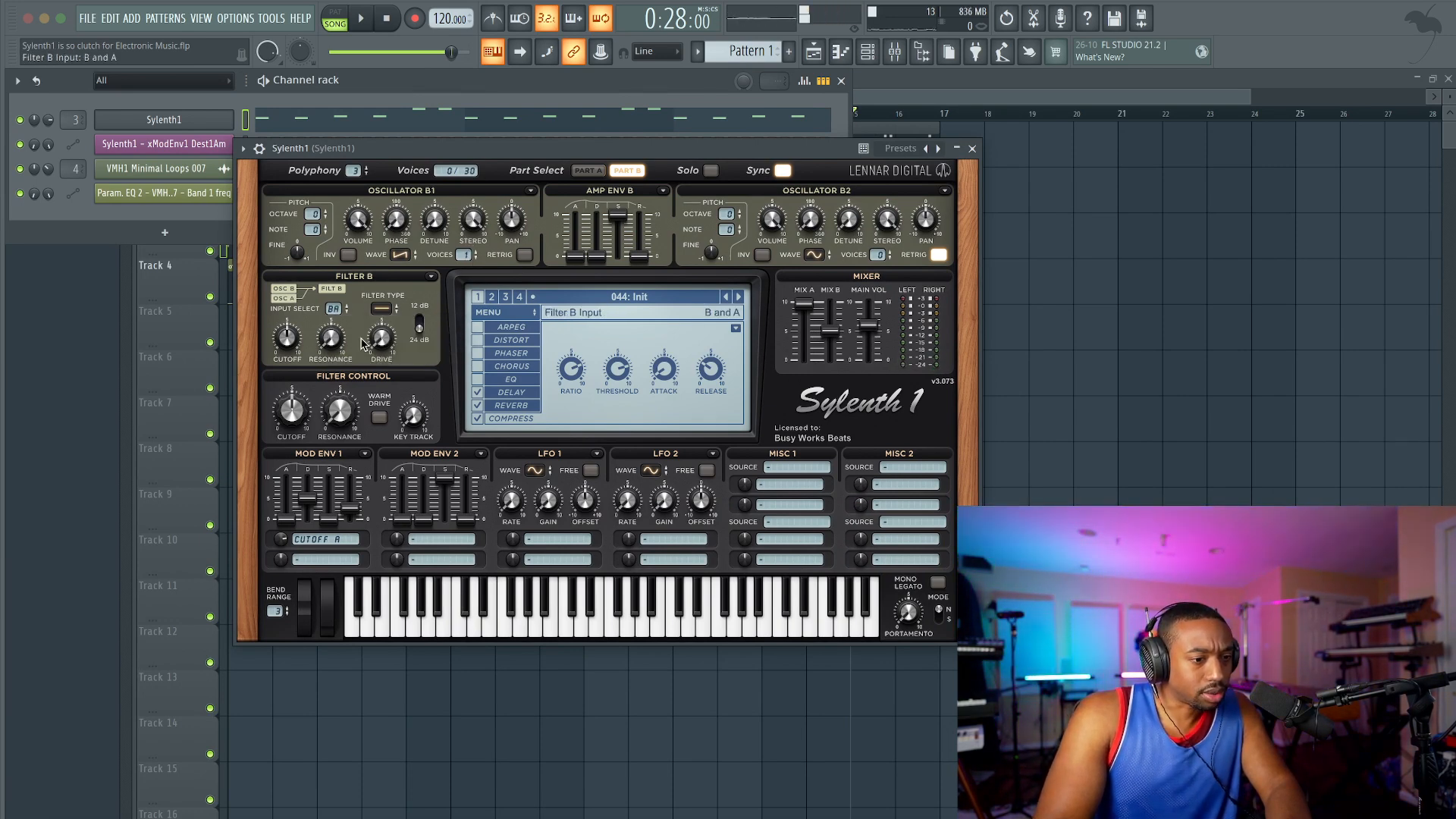
{"action": "left_click", "coordinate": [333, 309]}
{"action": "left_click", "coordinate": [349, 325]}
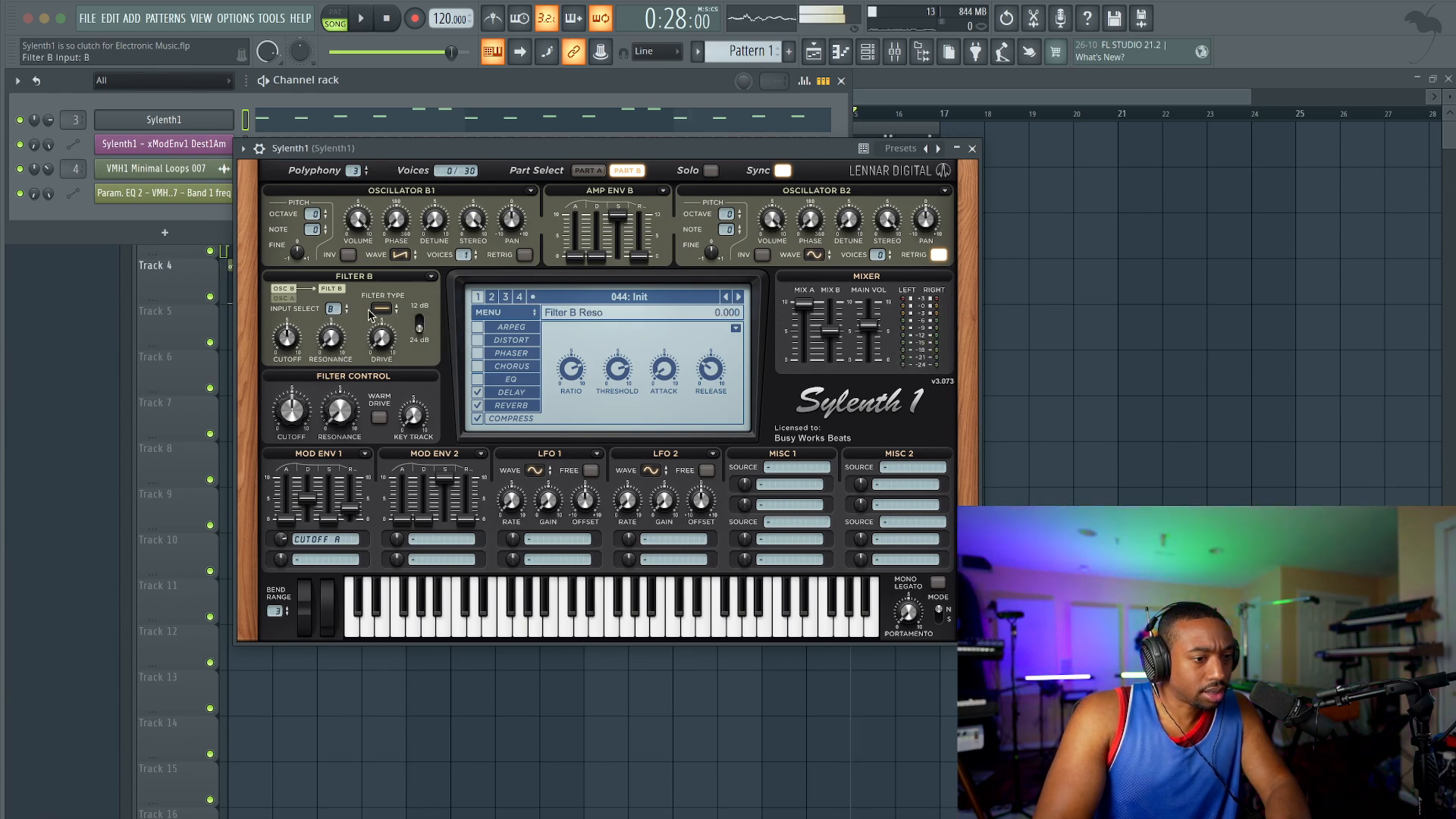
Step: Set Filter B to lowpass, copy the Filter A settings to Filter B, and play the song on Part B
{"action": "left_click", "coordinate": [378, 309]}
{"action": "left_click", "coordinate": [400, 338]}
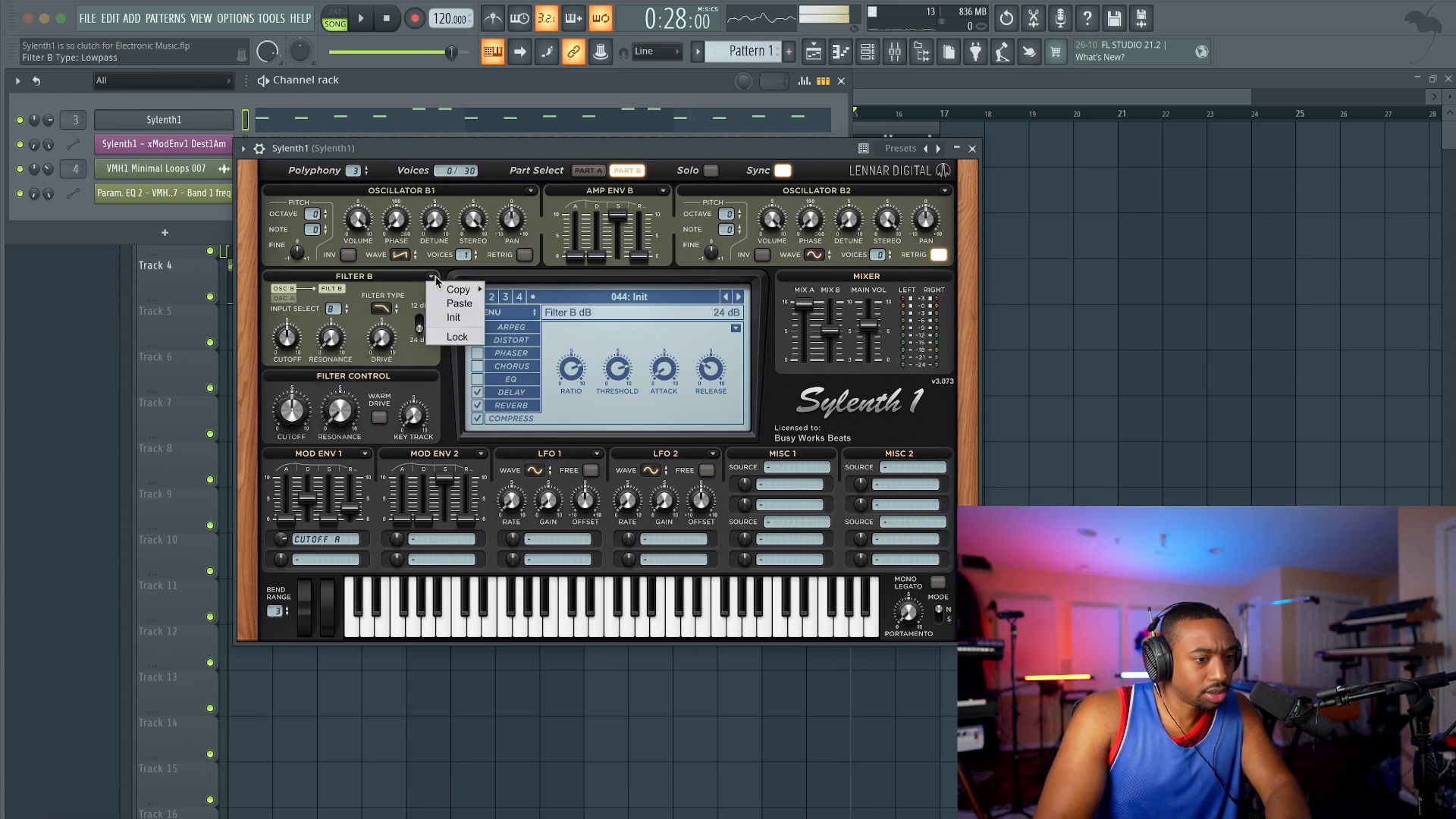
{"action": "left_click", "coordinate": [588, 170]}
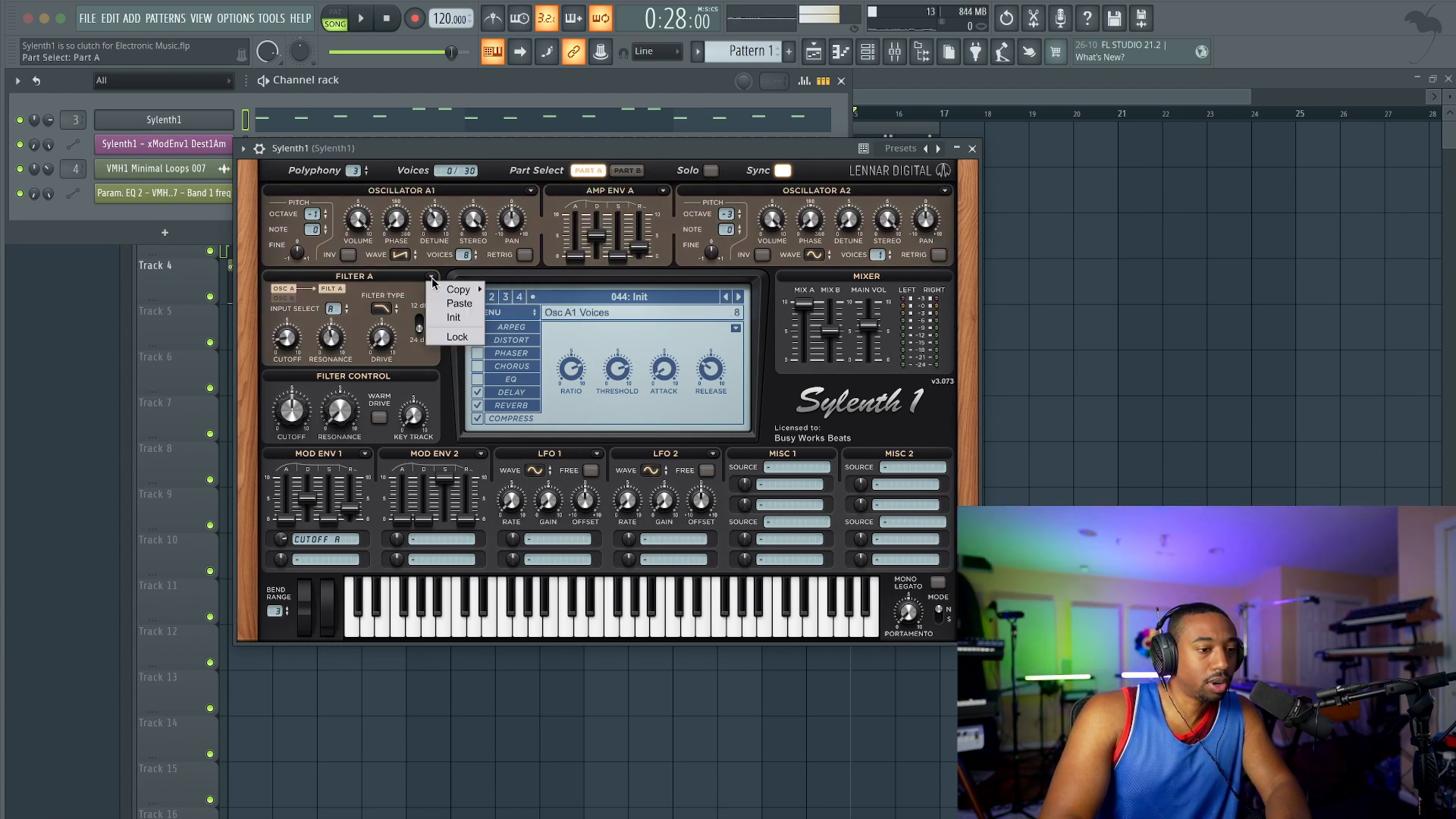
{"action": "left_click", "coordinate": [515, 290]}
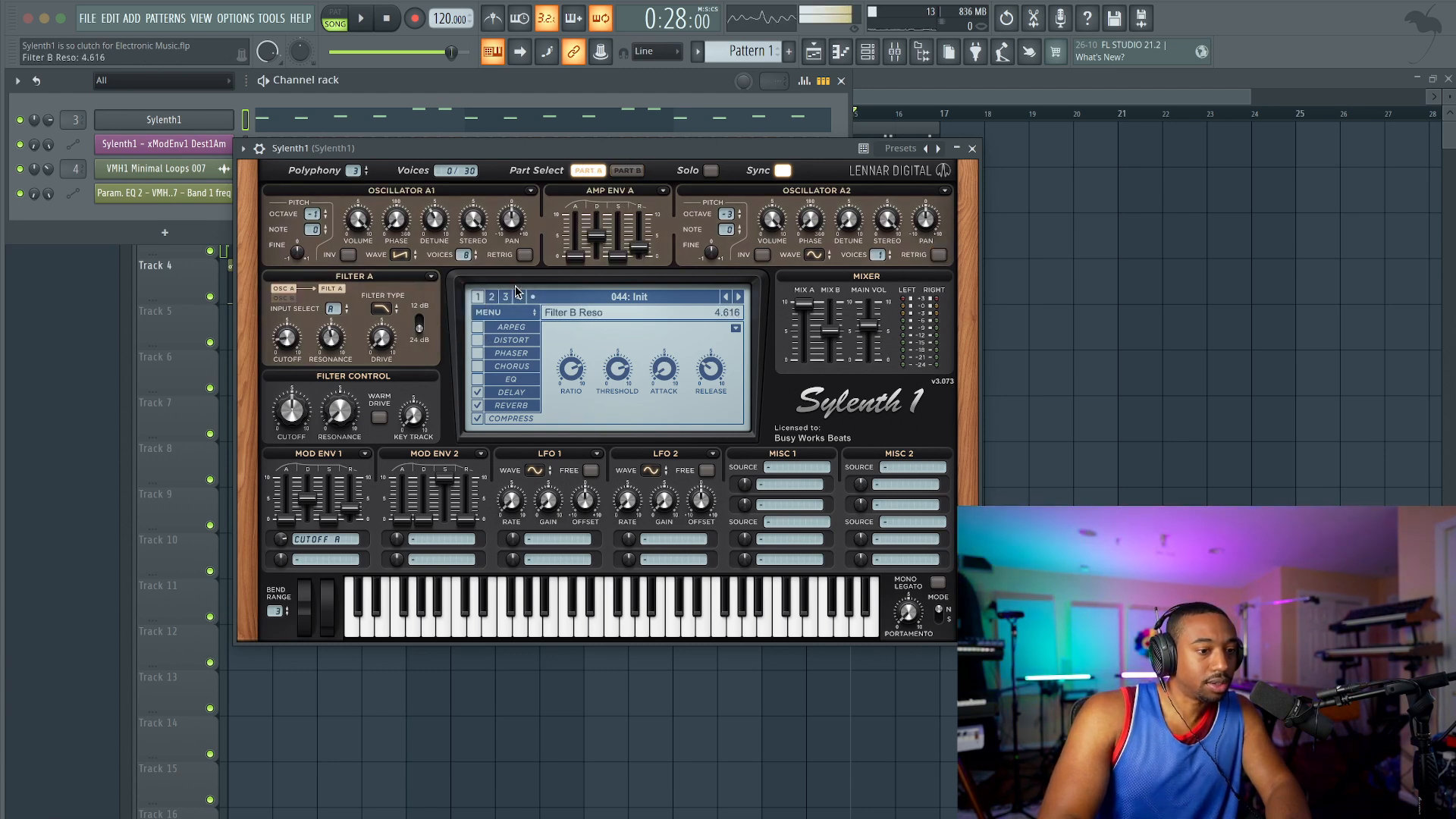
{"action": "left_click", "coordinate": [627, 170]}
{"action": "key", "text": "space"}
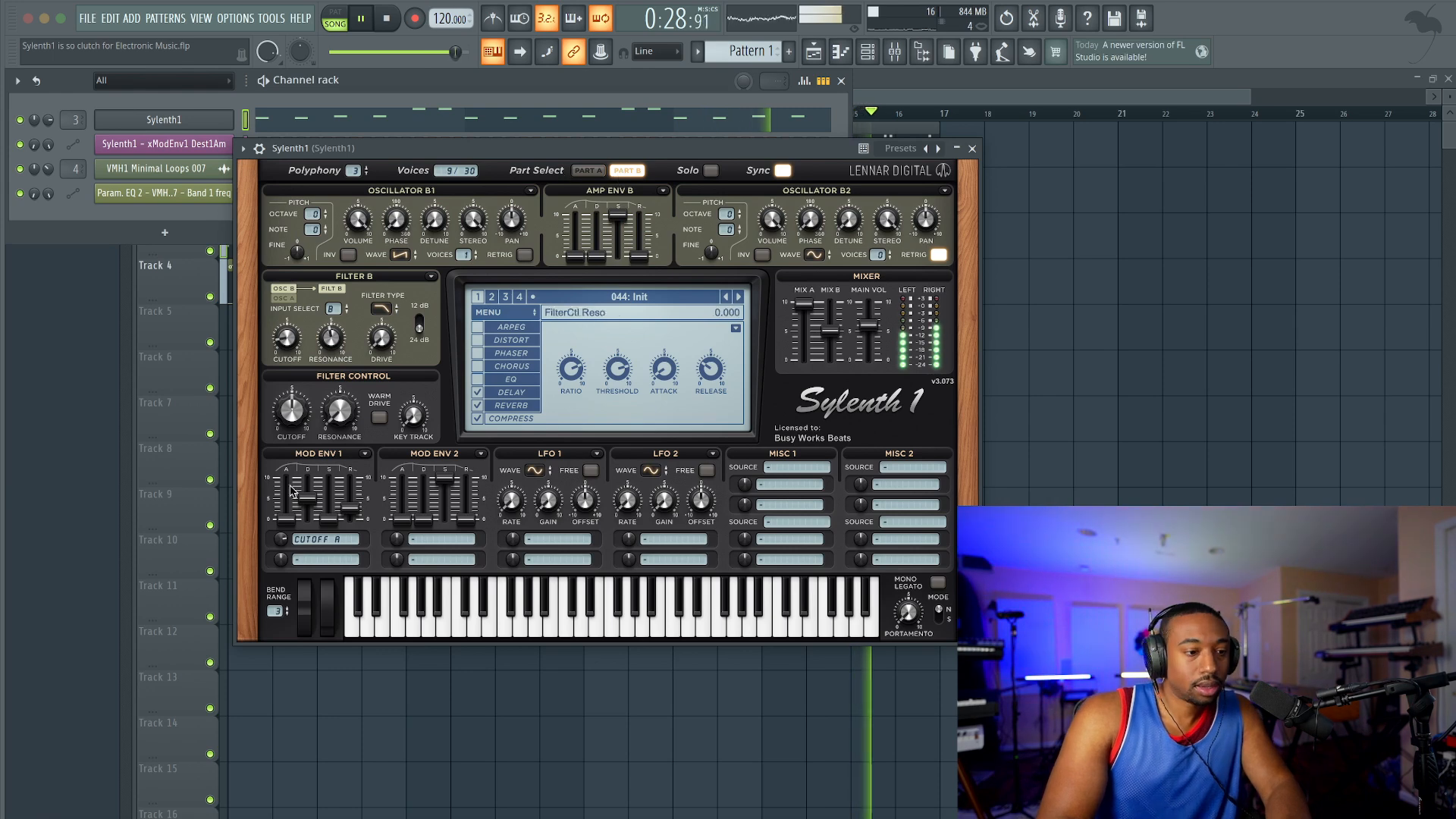
Step: Copy Mod Env 1 to Mod Env 2 and set Mod Env 2's first destination to Cutoff B
{"action": "left_click", "coordinate": [364, 454]}
{"action": "mouse_move", "coordinate": [394, 468]}
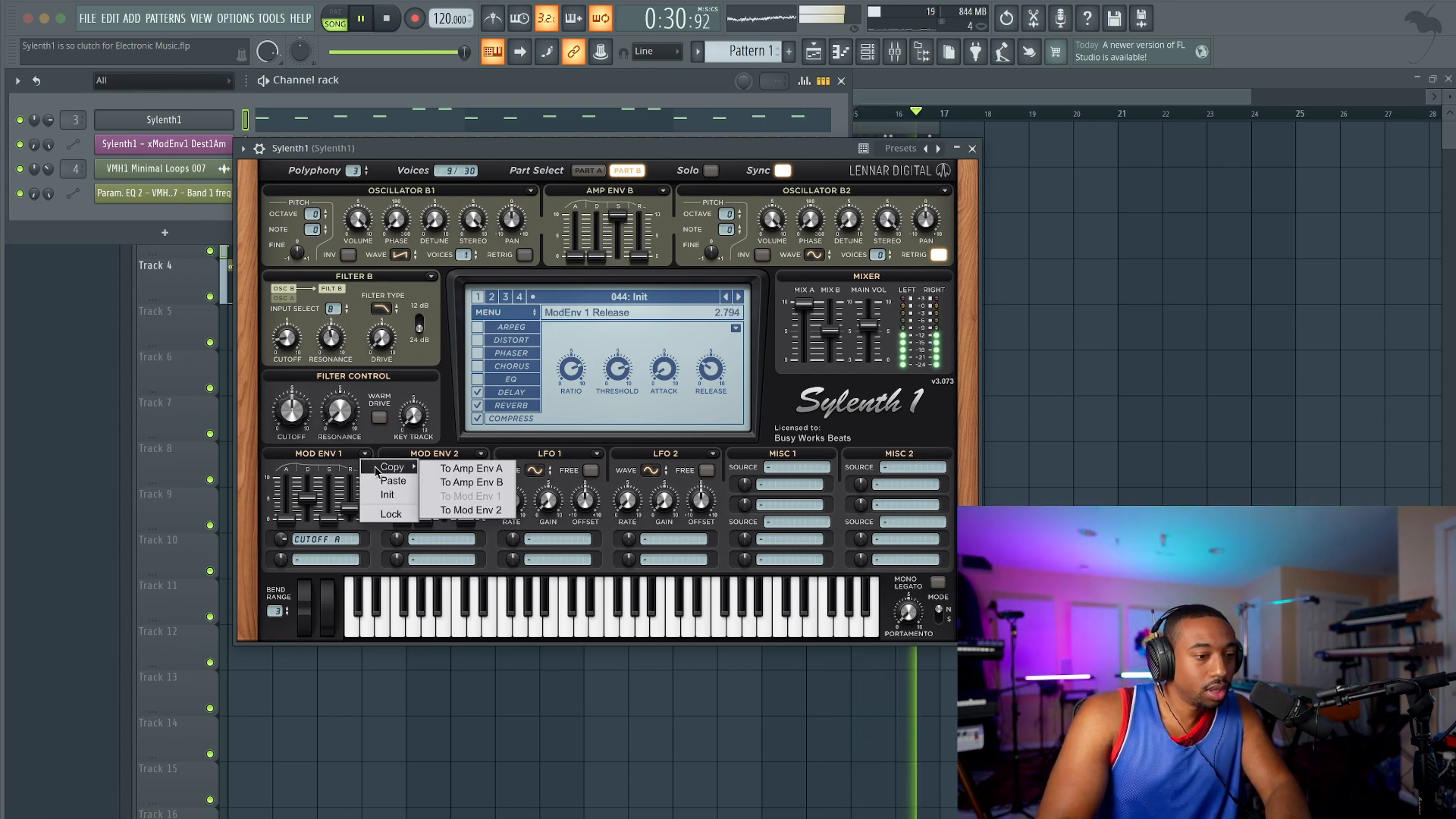
{"action": "left_click", "coordinate": [460, 482]}
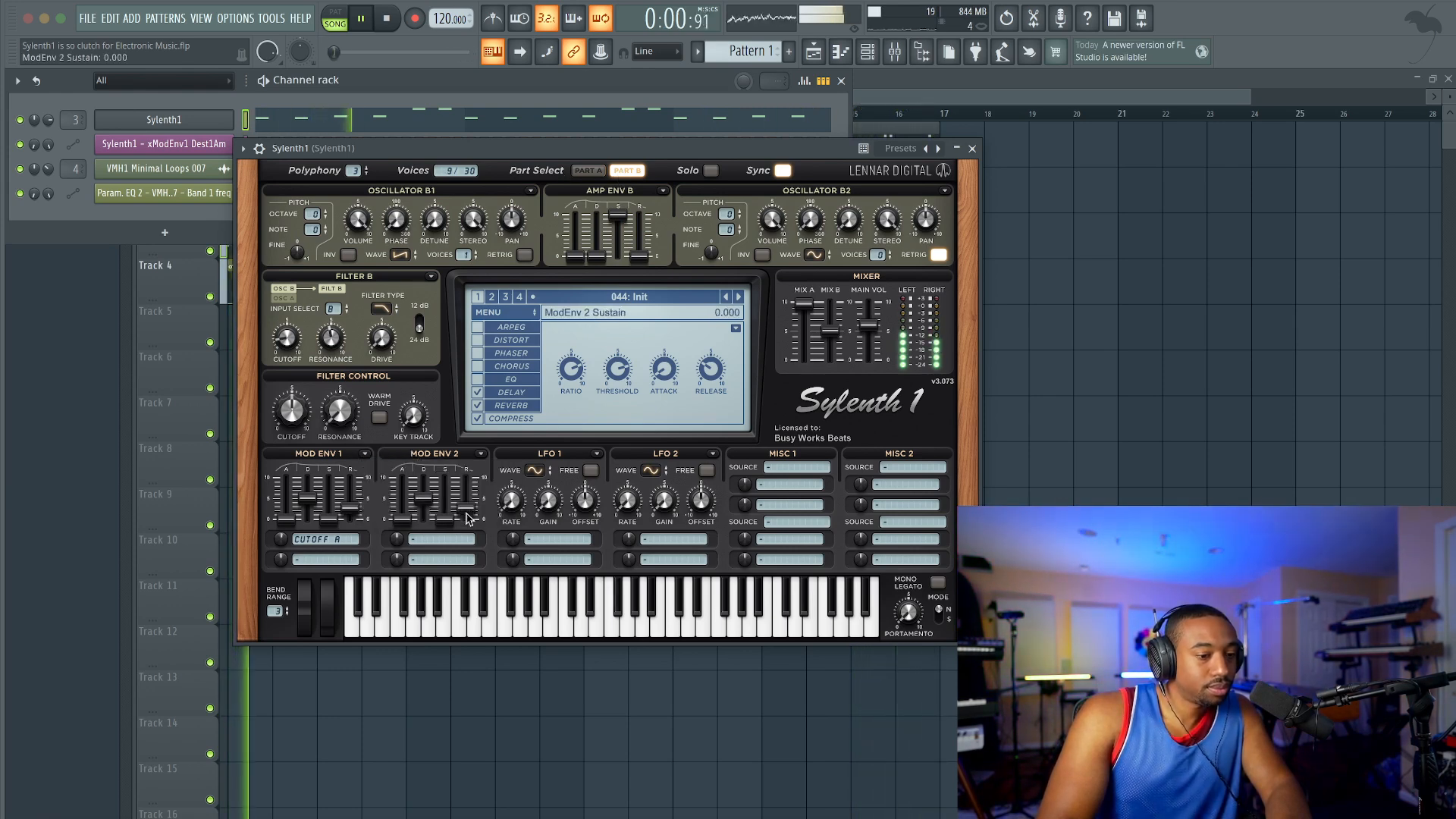
{"action": "left_click", "coordinate": [441, 543]}
{"action": "left_click", "coordinate": [551, 581]}
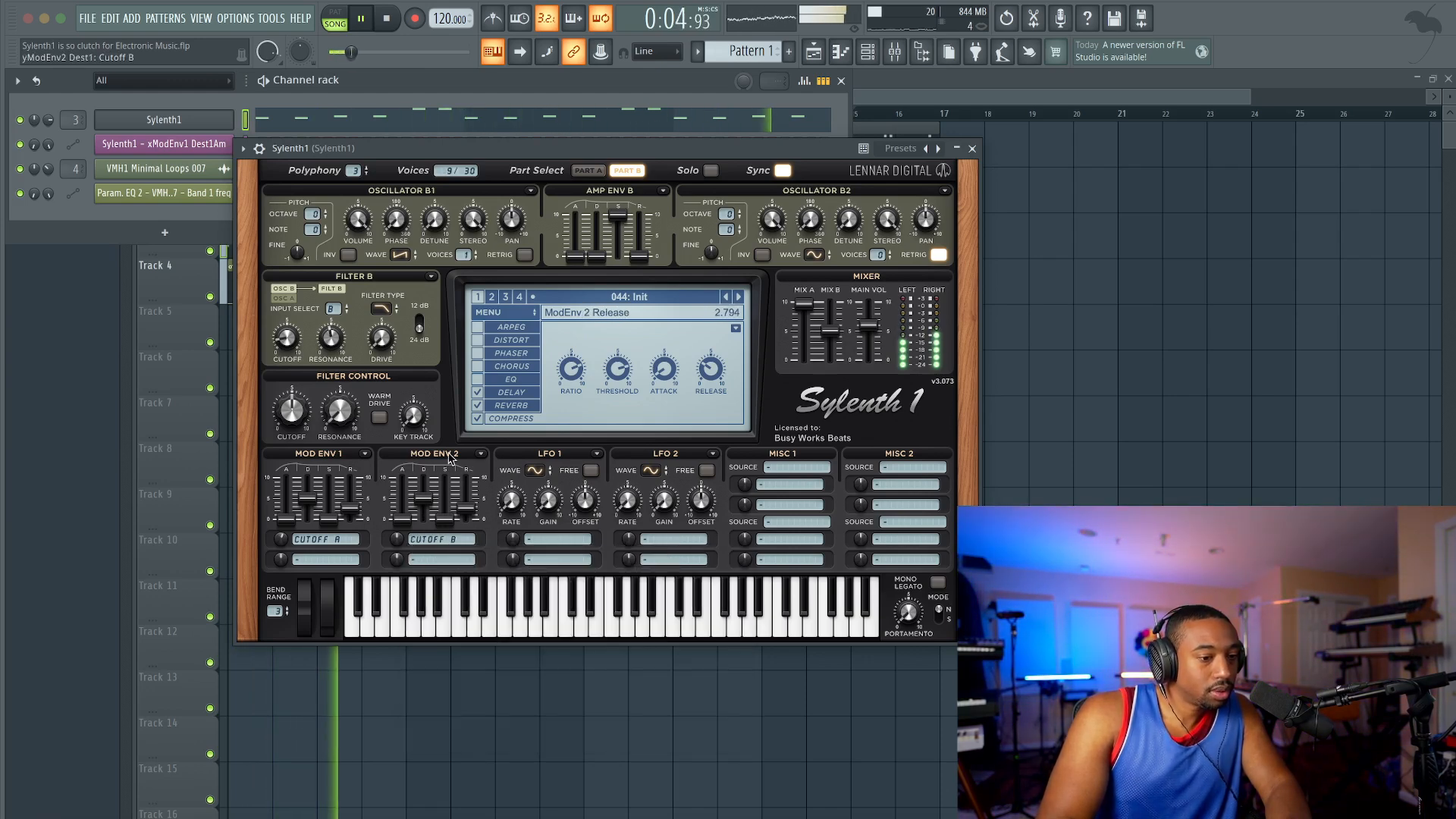
Step: Copy Mod Env 1 to Mod Env 2 again and raise its Cutoff B modulation amount to 3.597
{"action": "left_click", "coordinate": [365, 453]}
{"action": "mouse_move", "coordinate": [395, 471]}
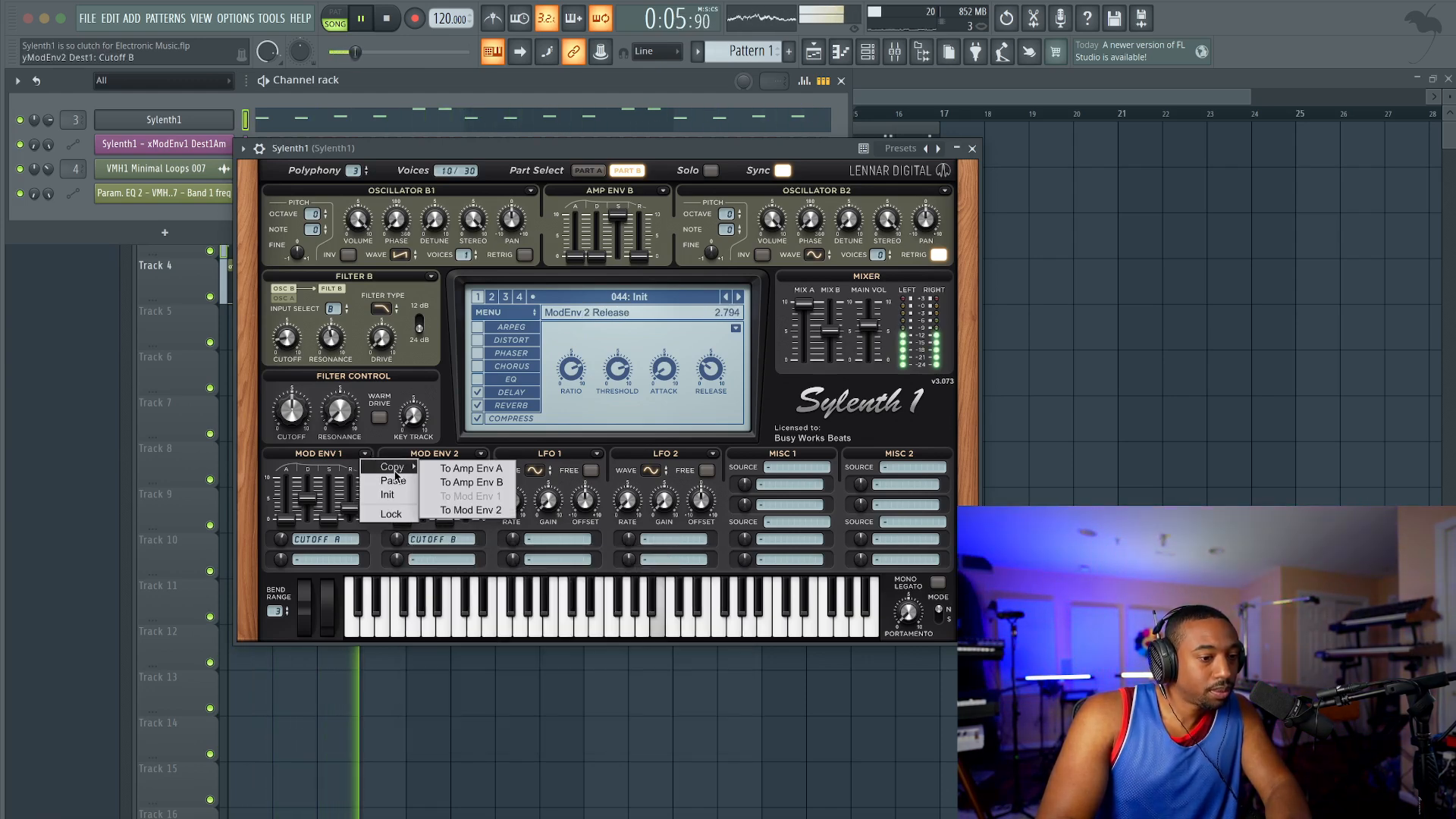
{"action": "left_click", "coordinate": [474, 511]}
{"action": "left_click_drag", "start_coordinate": [401, 542], "coordinate": [402, 512]}
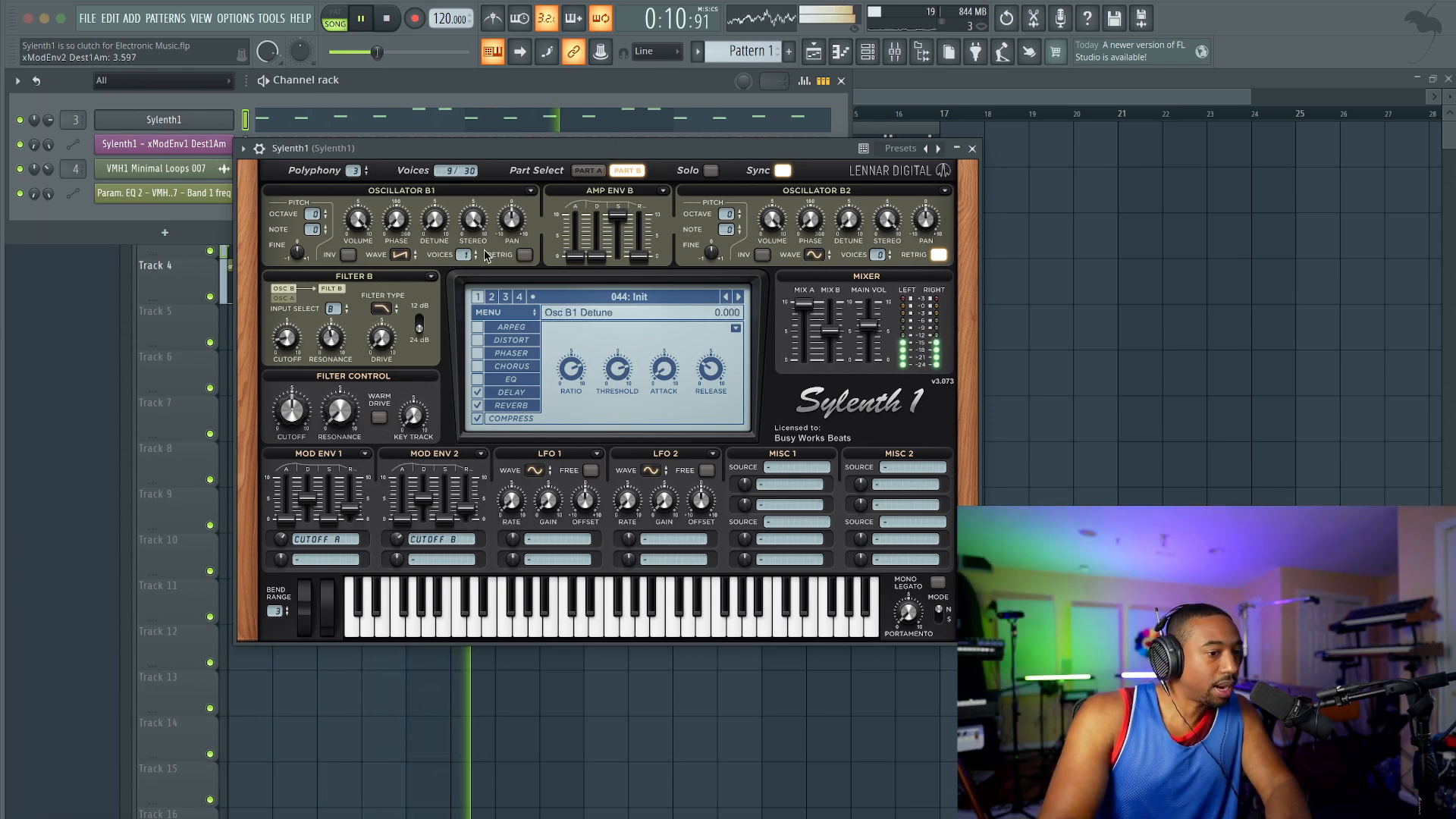
Step: Keep Oscillator B1 at one voice and set Oscillator B2 to a one-voice saw wave, retrigger off, octave +1
{"action": "left_click_drag", "start_coordinate": [465, 245], "coordinate": [465, 262]}
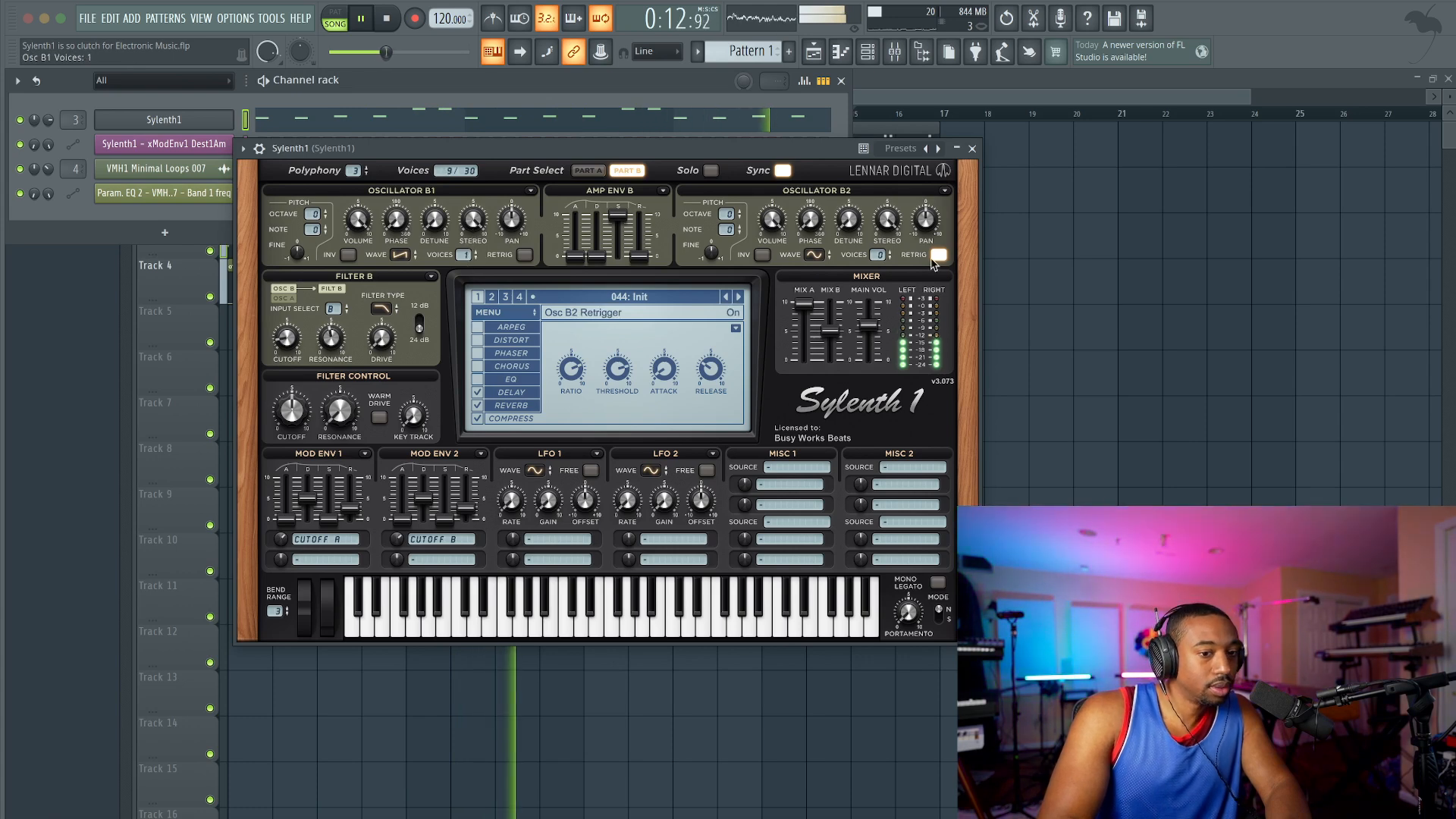
{"action": "left_click", "coordinate": [938, 255]}
{"action": "left_click", "coordinate": [813, 255]}
{"action": "left_click", "coordinate": [840, 283]}
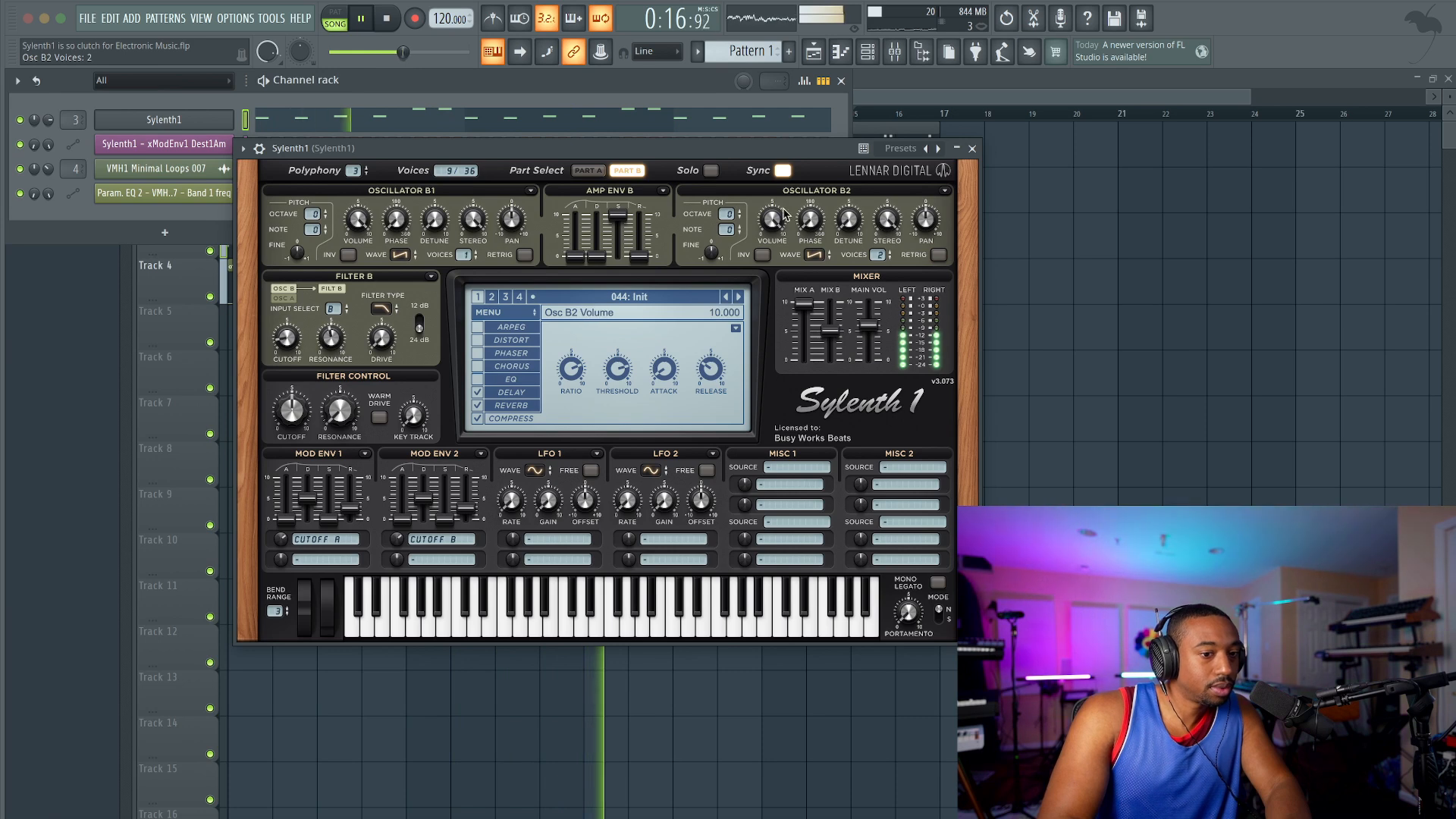
{"action": "left_click_drag", "start_coordinate": [726, 216], "coordinate": [727, 207]}
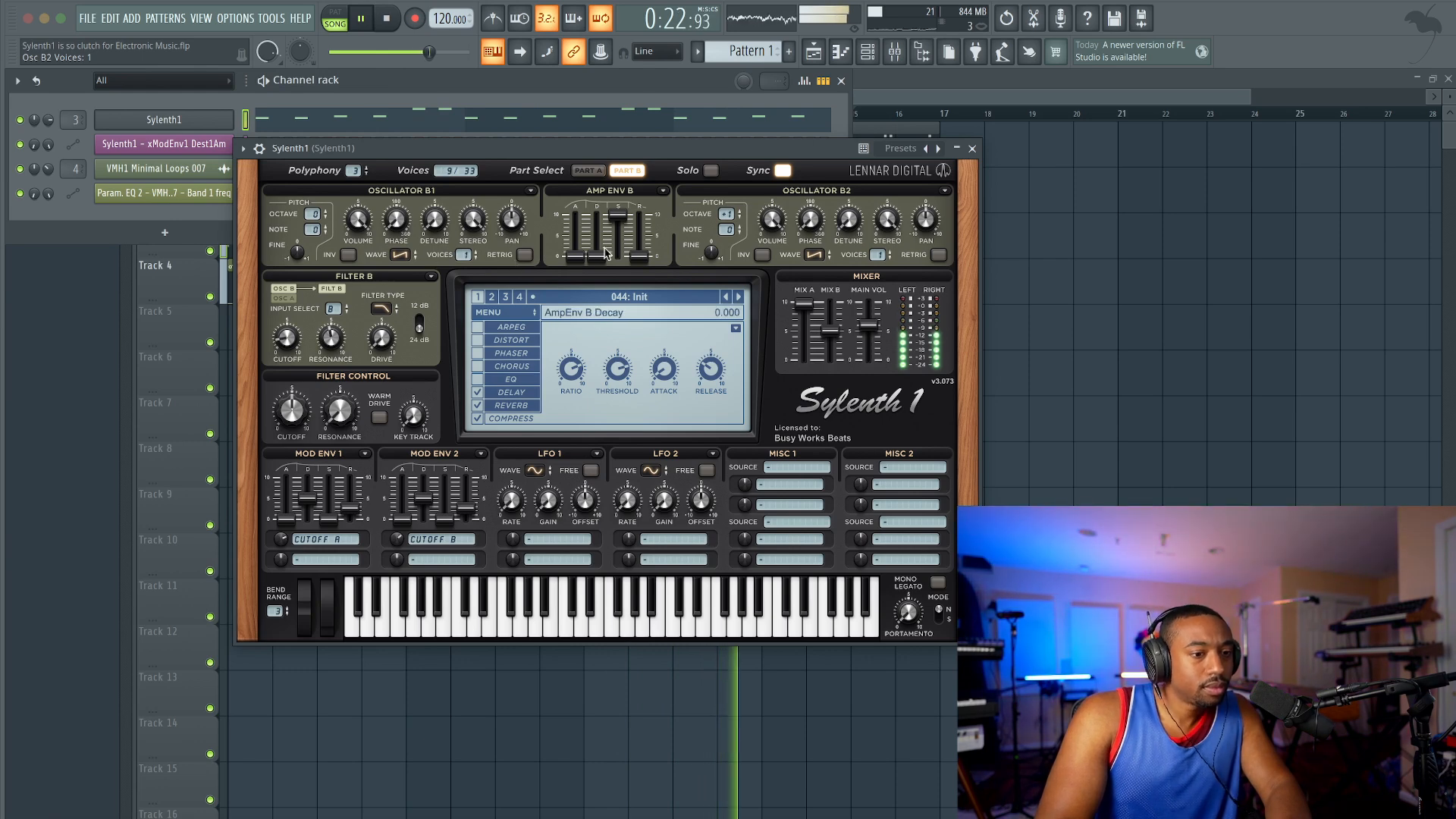
Step: Shape Amp Env B by copying the Amp Env A settings to it, and close the Sylenth1 window
{"action": "left_click_drag", "start_coordinate": [601, 259], "coordinate": [603, 220]}
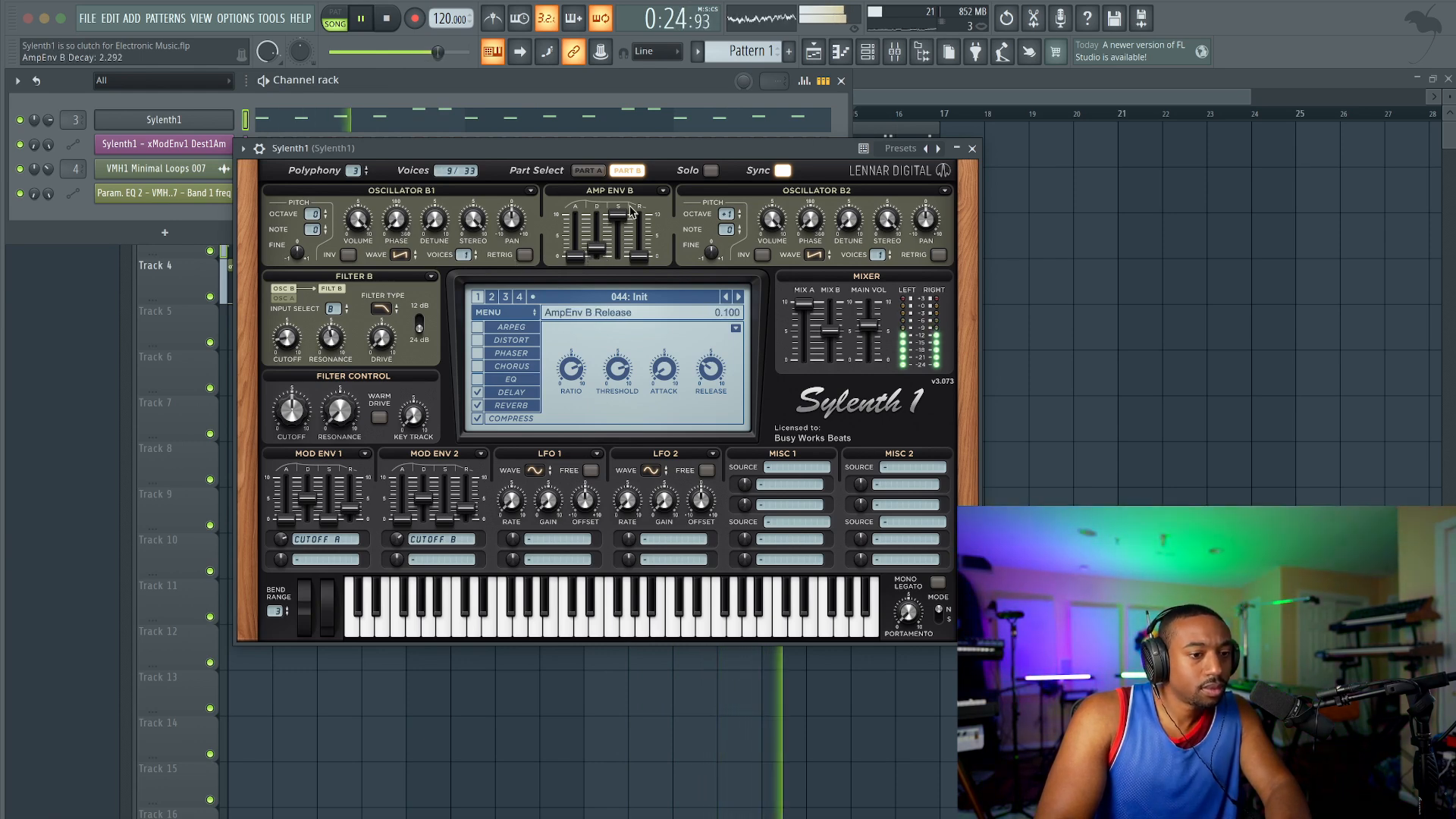
{"action": "left_click", "coordinate": [588, 170]}
{"action": "left_click", "coordinate": [663, 190]}
{"action": "mouse_move", "coordinate": [683, 205]}
{"action": "left_click", "coordinate": [789, 206]}
{"action": "left_click", "coordinate": [627, 170]}
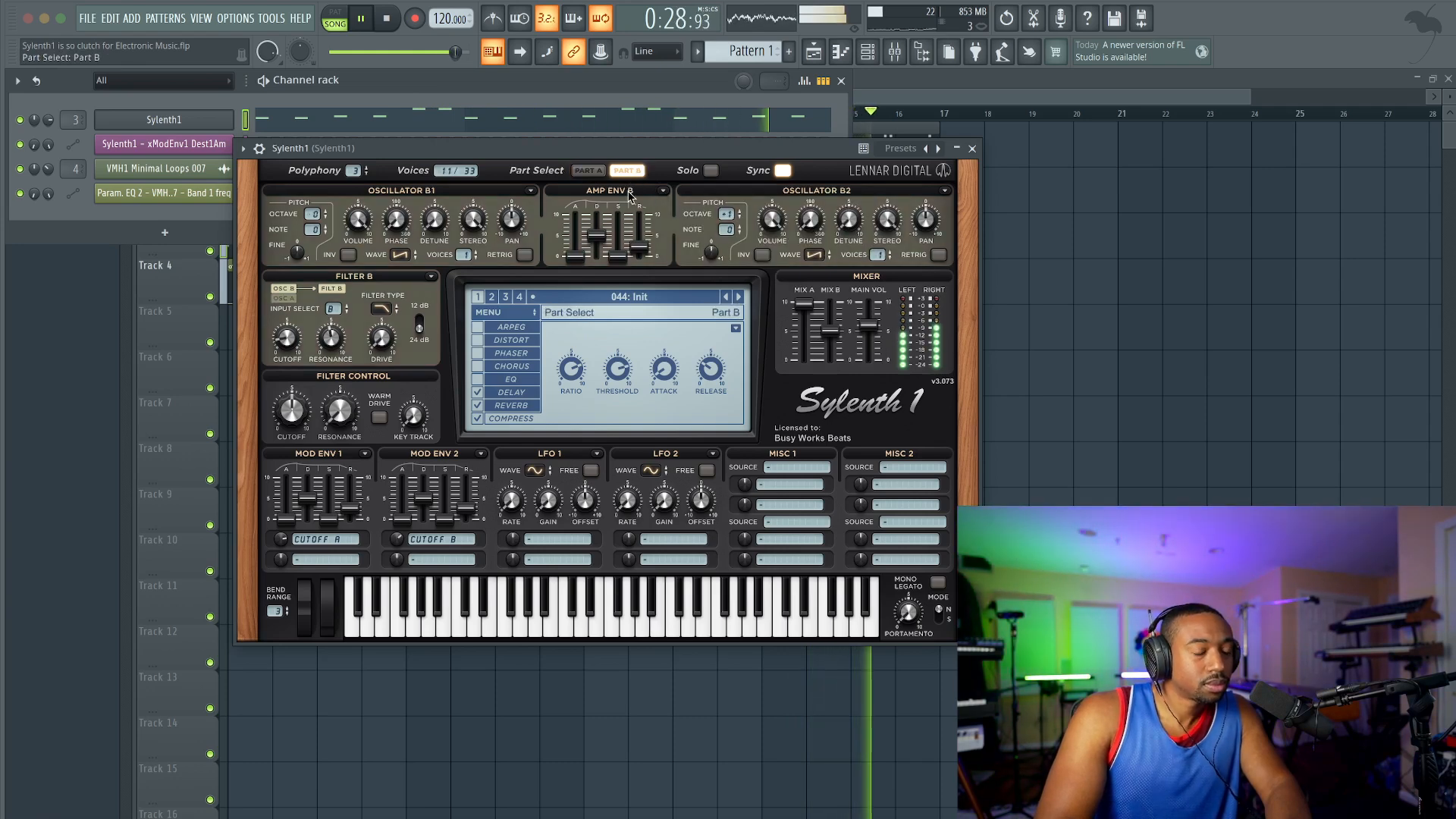
{"action": "left_click", "coordinate": [972, 148]}
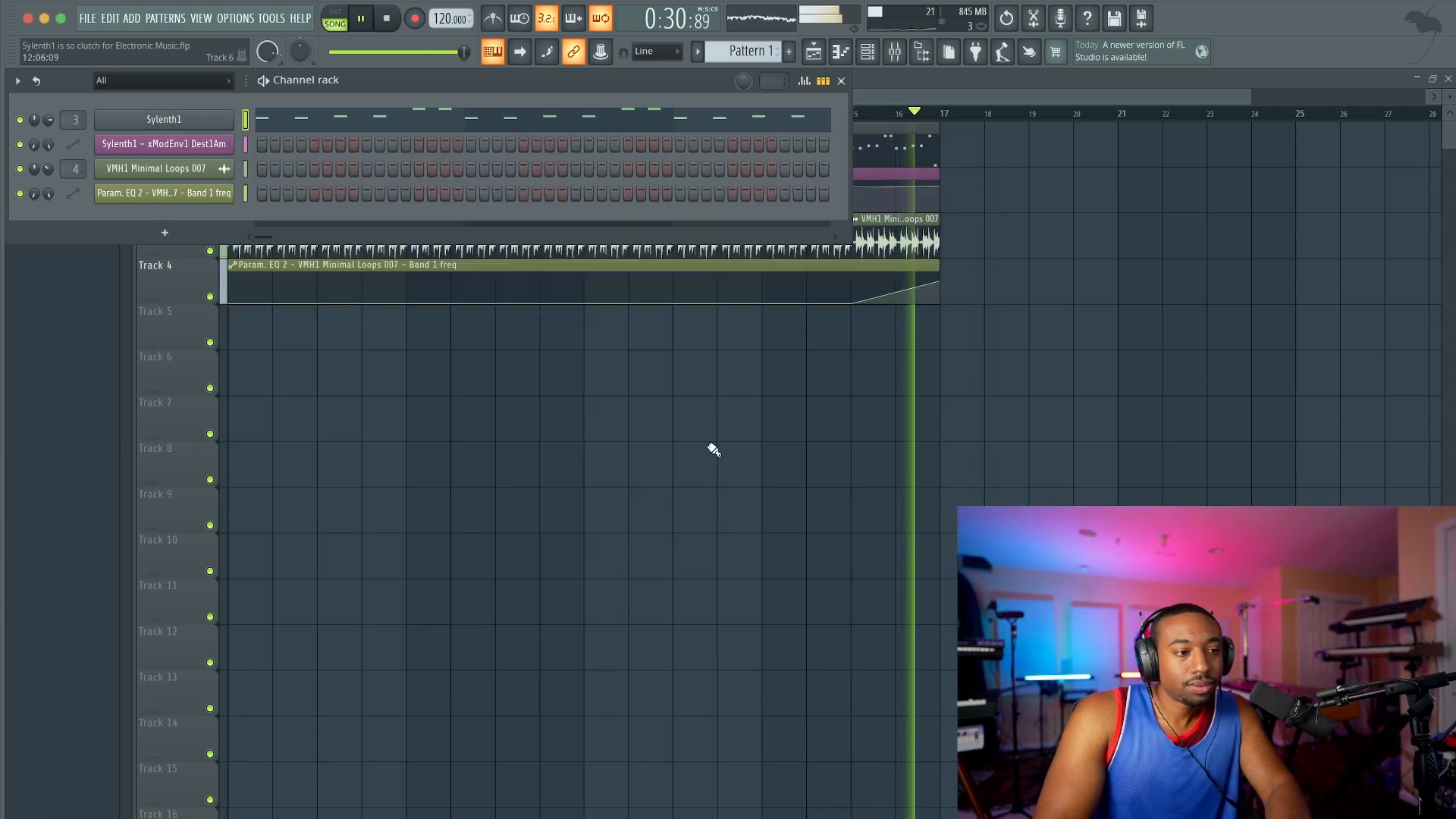
Step: Play the song and review the arrangement in the playlist
{"action": "key", "text": "F6"}
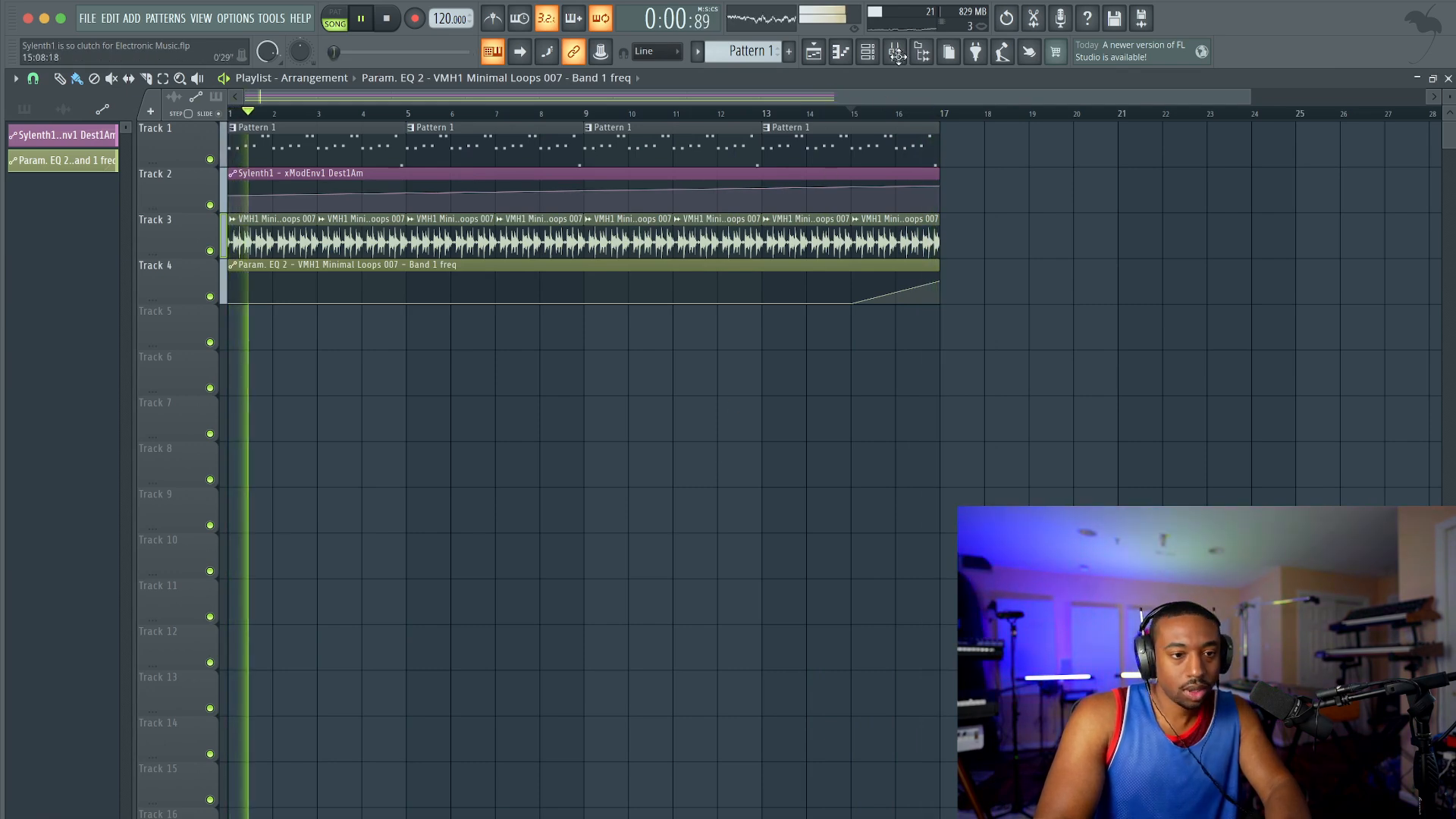
{"action": "left_click", "coordinate": [869, 53]}
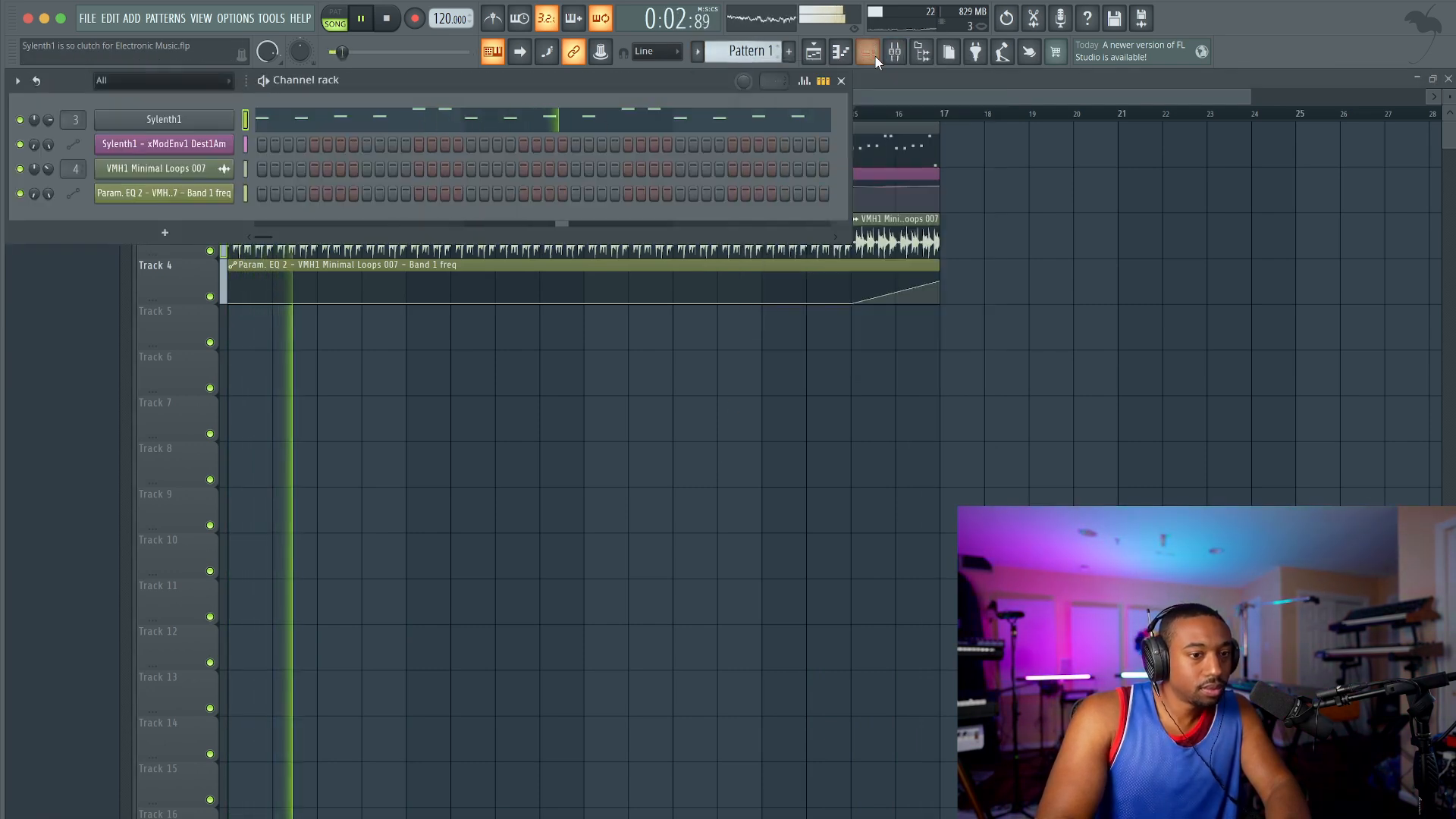
{"action": "left_click", "coordinate": [815, 53]}
{"action": "key", "text": "space"}
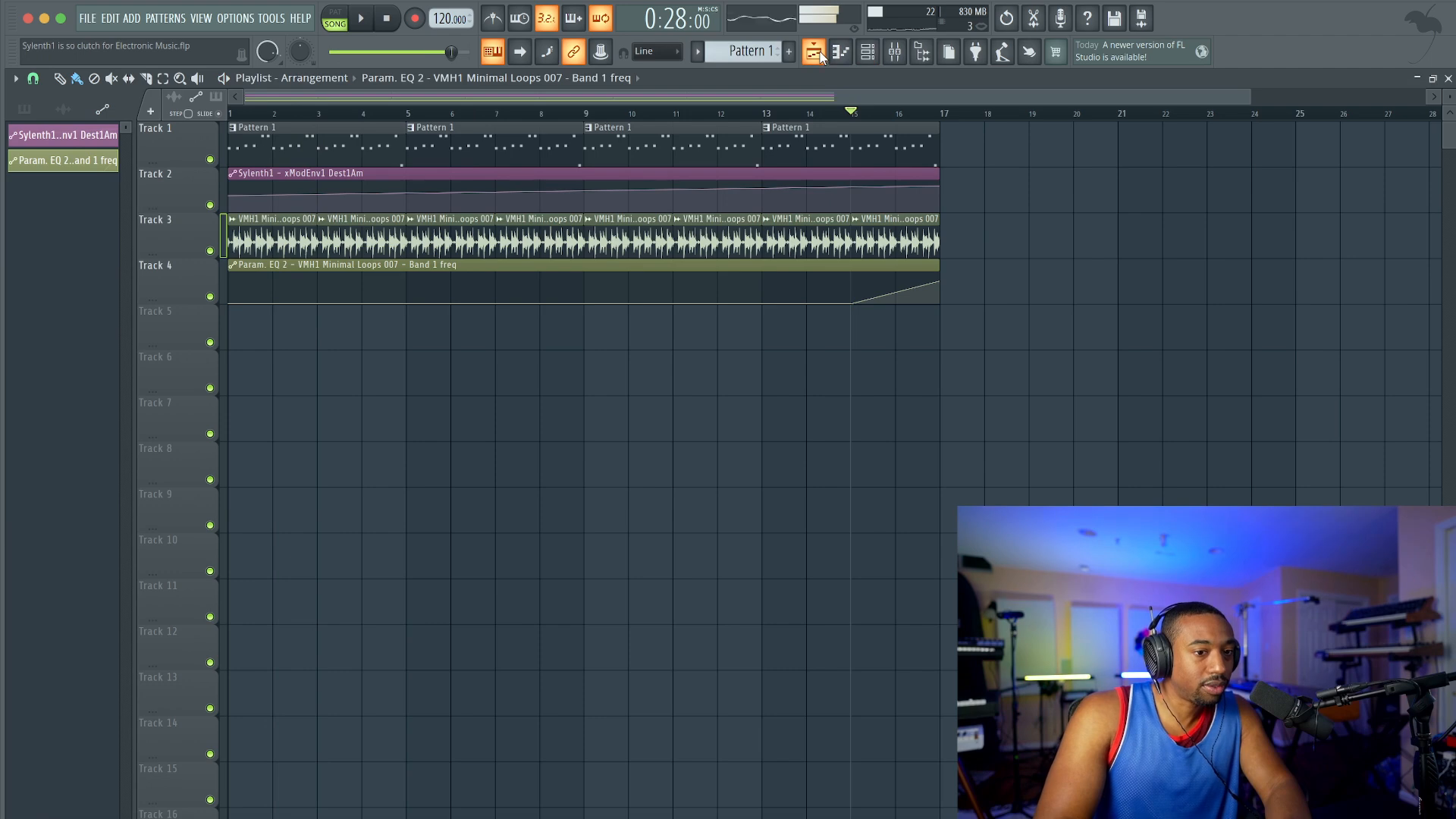
{"action": "key", "text": "space"}
Step: Create an empty Pattern 2 and add a second Sylenth1 channel to the channel rack
{"action": "left_click", "coordinate": [869, 59]}
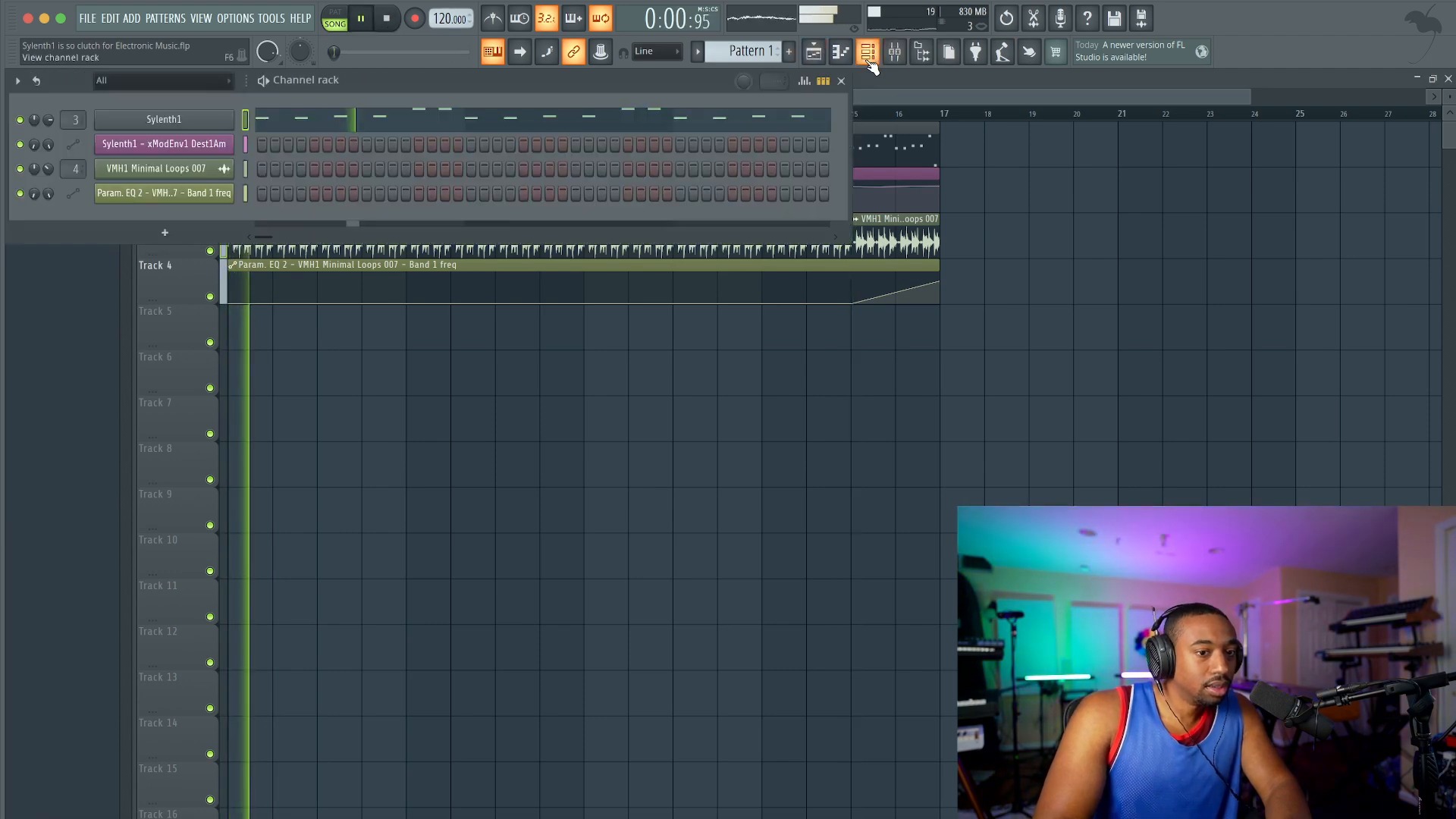
{"action": "right_click", "coordinate": [767, 53]}
{"action": "left_click", "coordinate": [833, 62]}
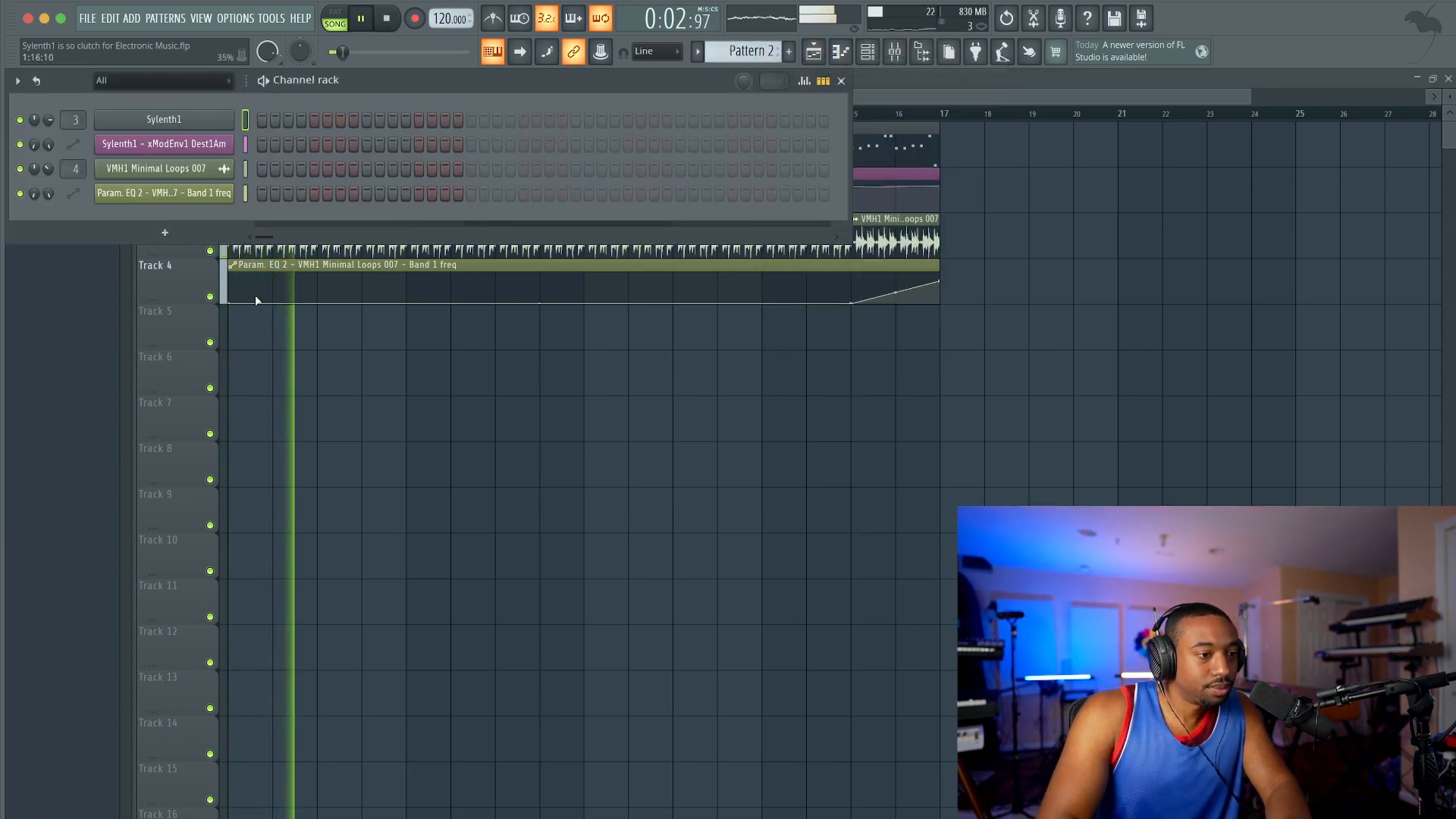
{"action": "left_click", "coordinate": [164, 233]}
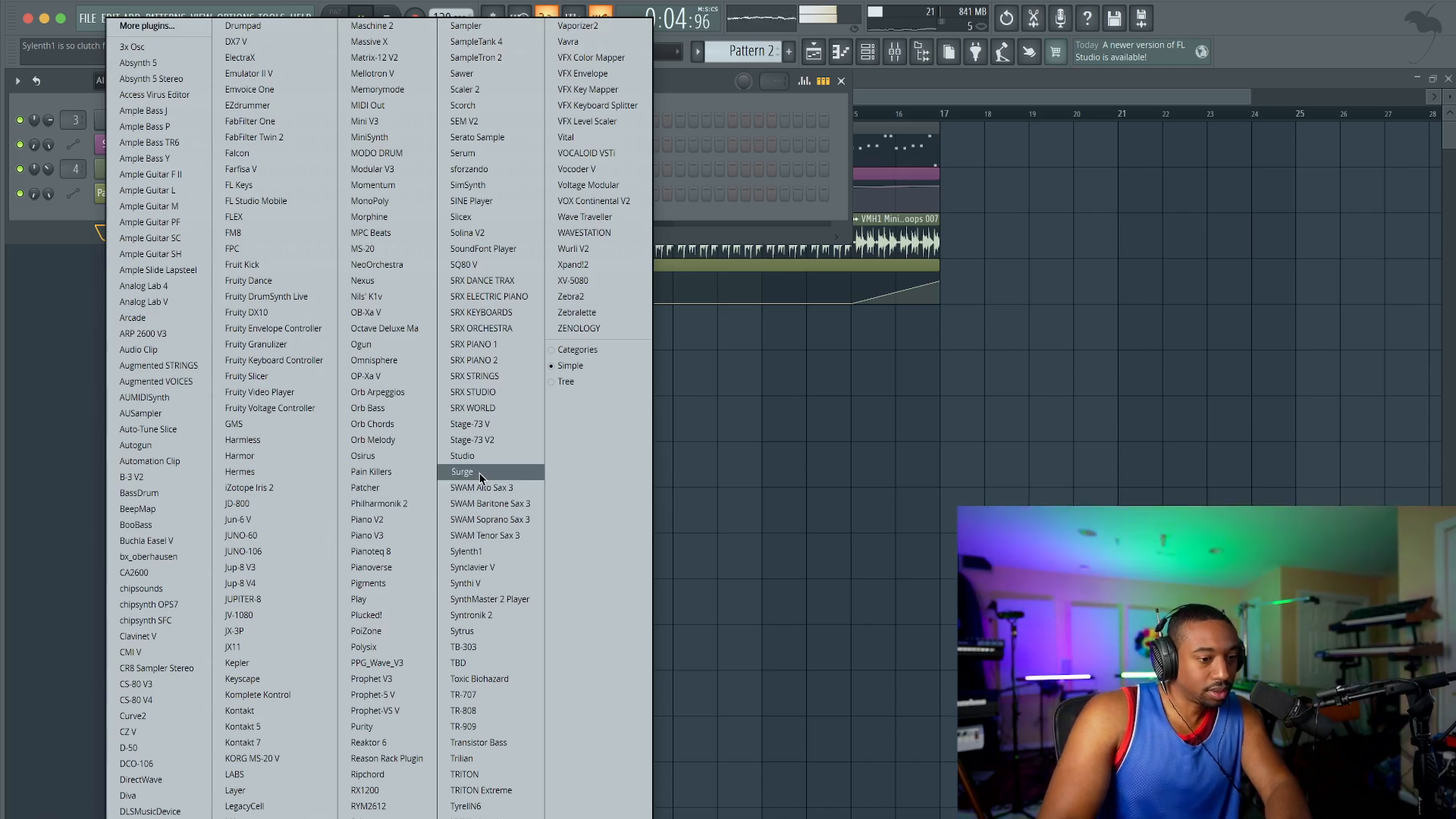
{"action": "left_click", "coordinate": [489, 551]}
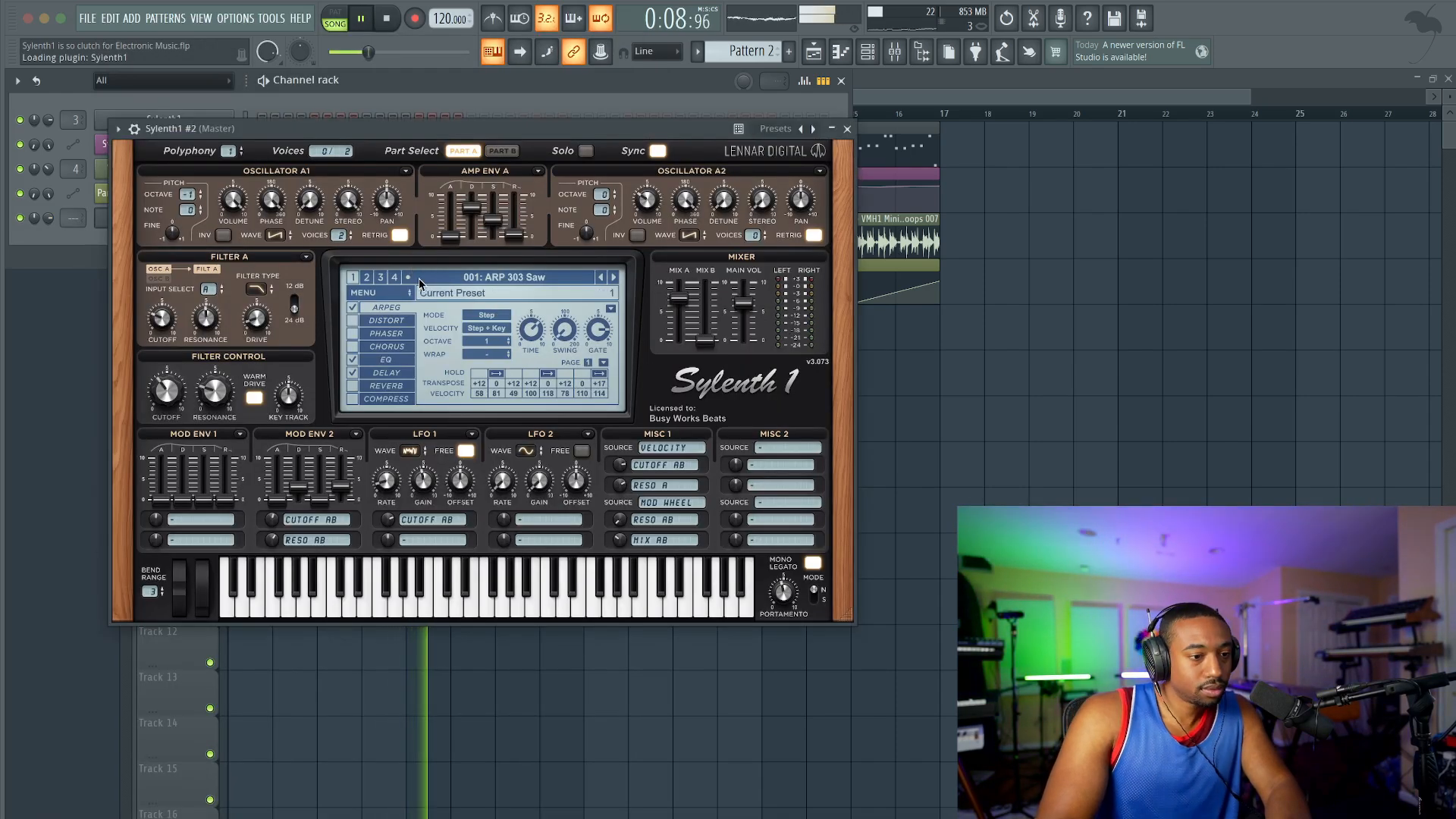
Step: Clear the new Sylenth1 to the Init preset and set Oscillator A1 to one voice with retrigger off
{"action": "left_click", "coordinate": [379, 293]}
{"action": "mouse_move", "coordinate": [394, 313]}
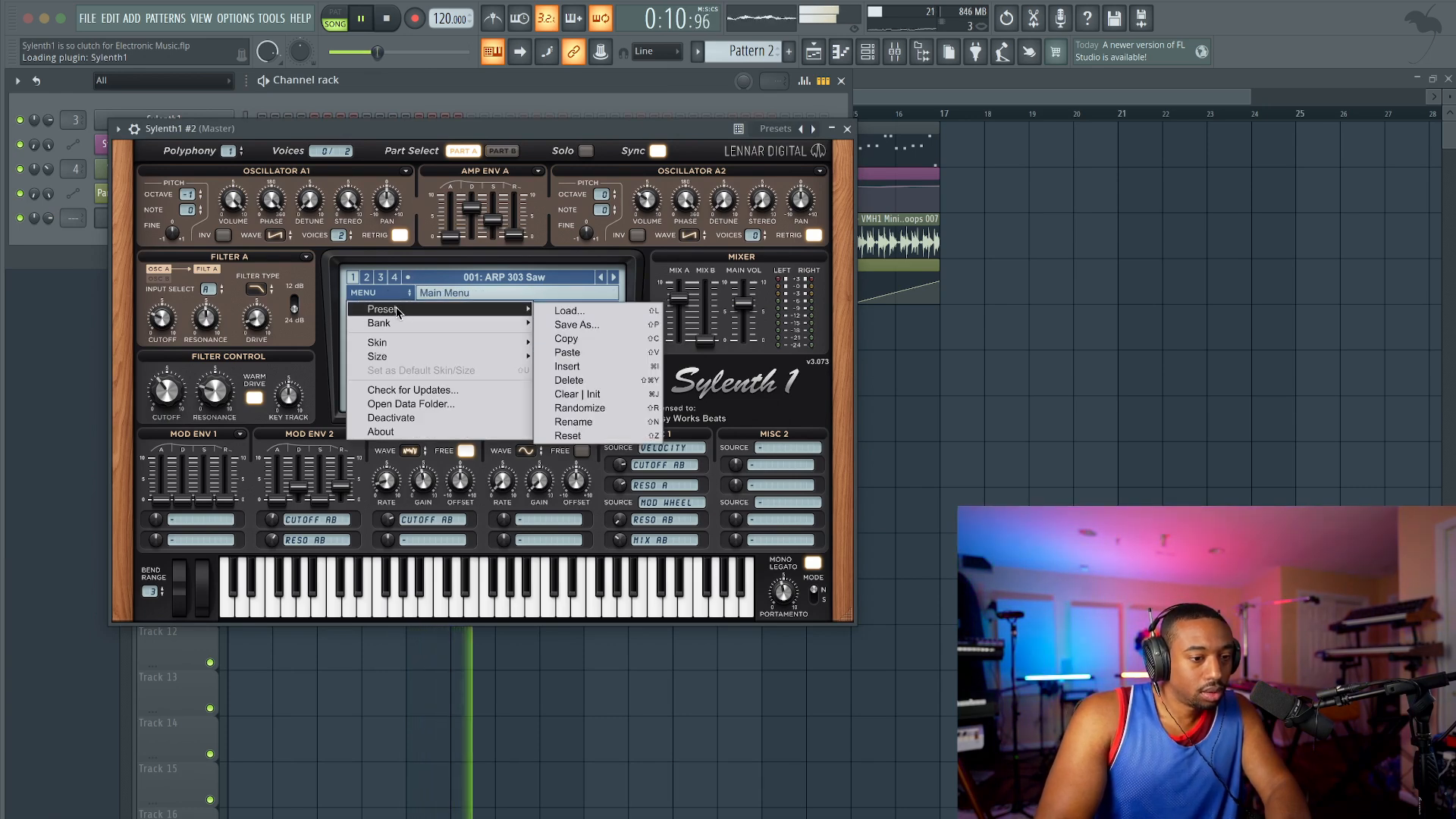
{"action": "left_click", "coordinate": [577, 394]}
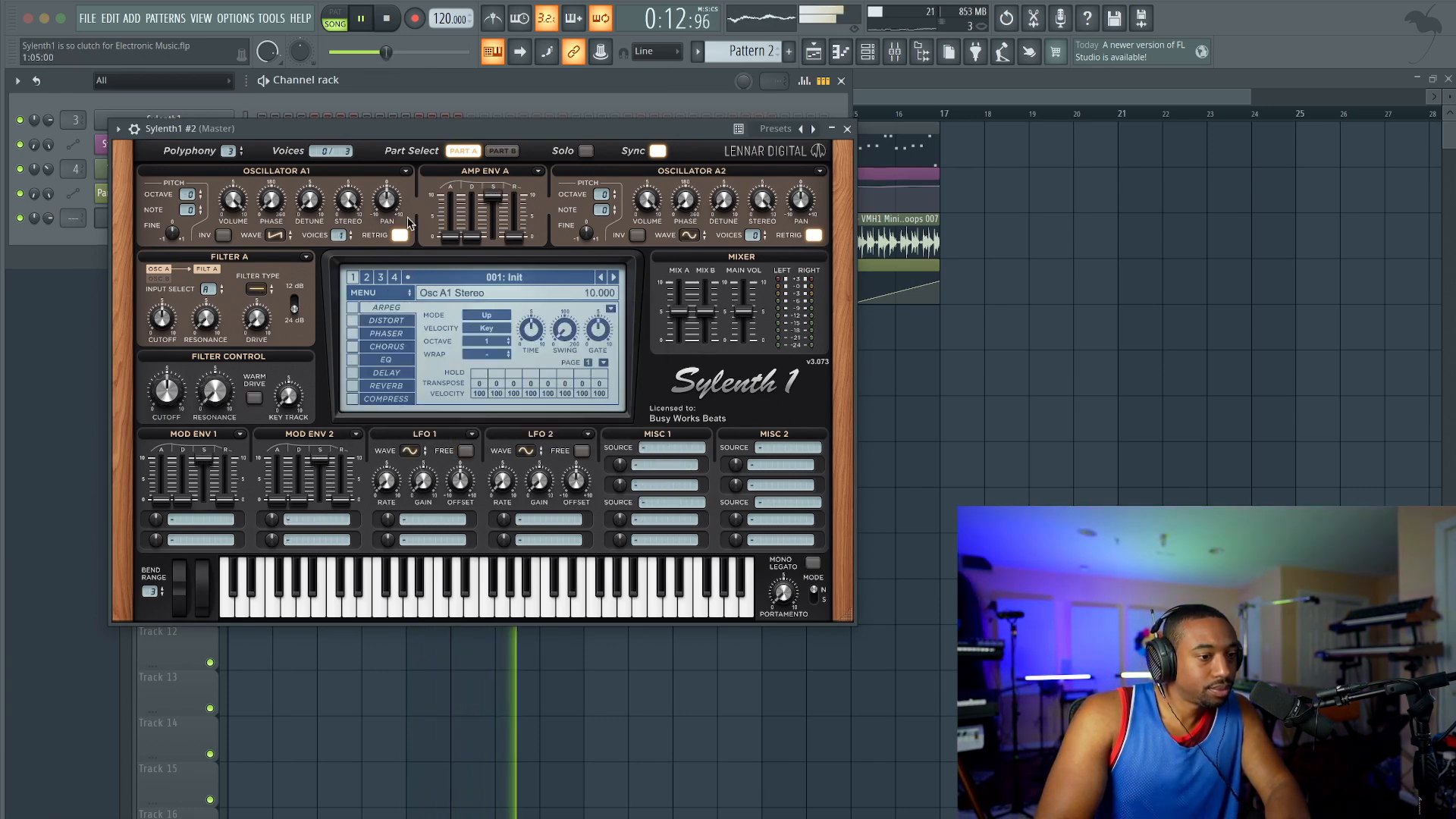
{"action": "key", "text": "space"}
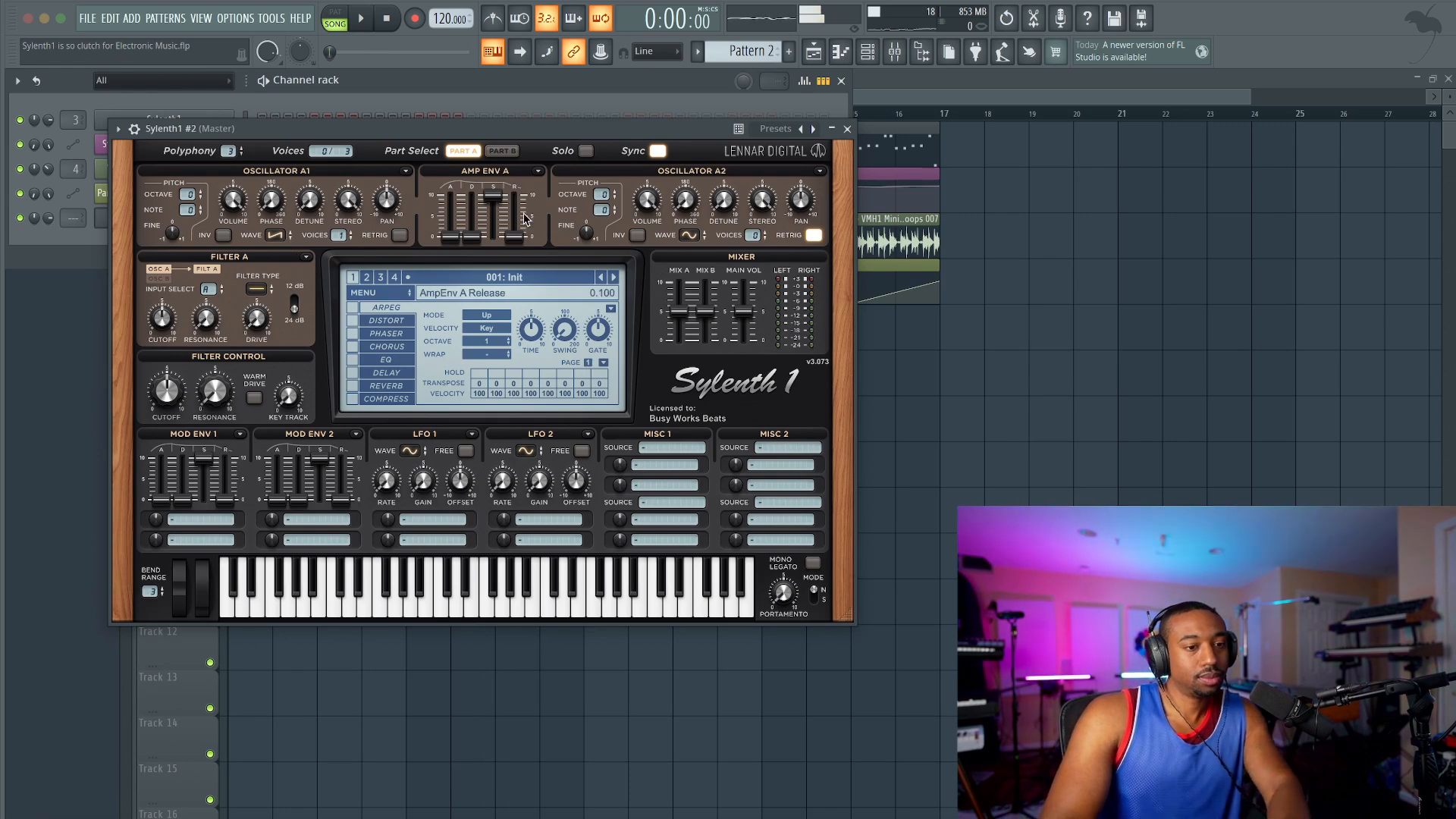
Step: Set Oscillator A2 to a one-voice saw wave with retrigger off, adjust its phase, and turn up portamento with Mono Legato on
{"action": "left_click", "coordinate": [276, 236]}
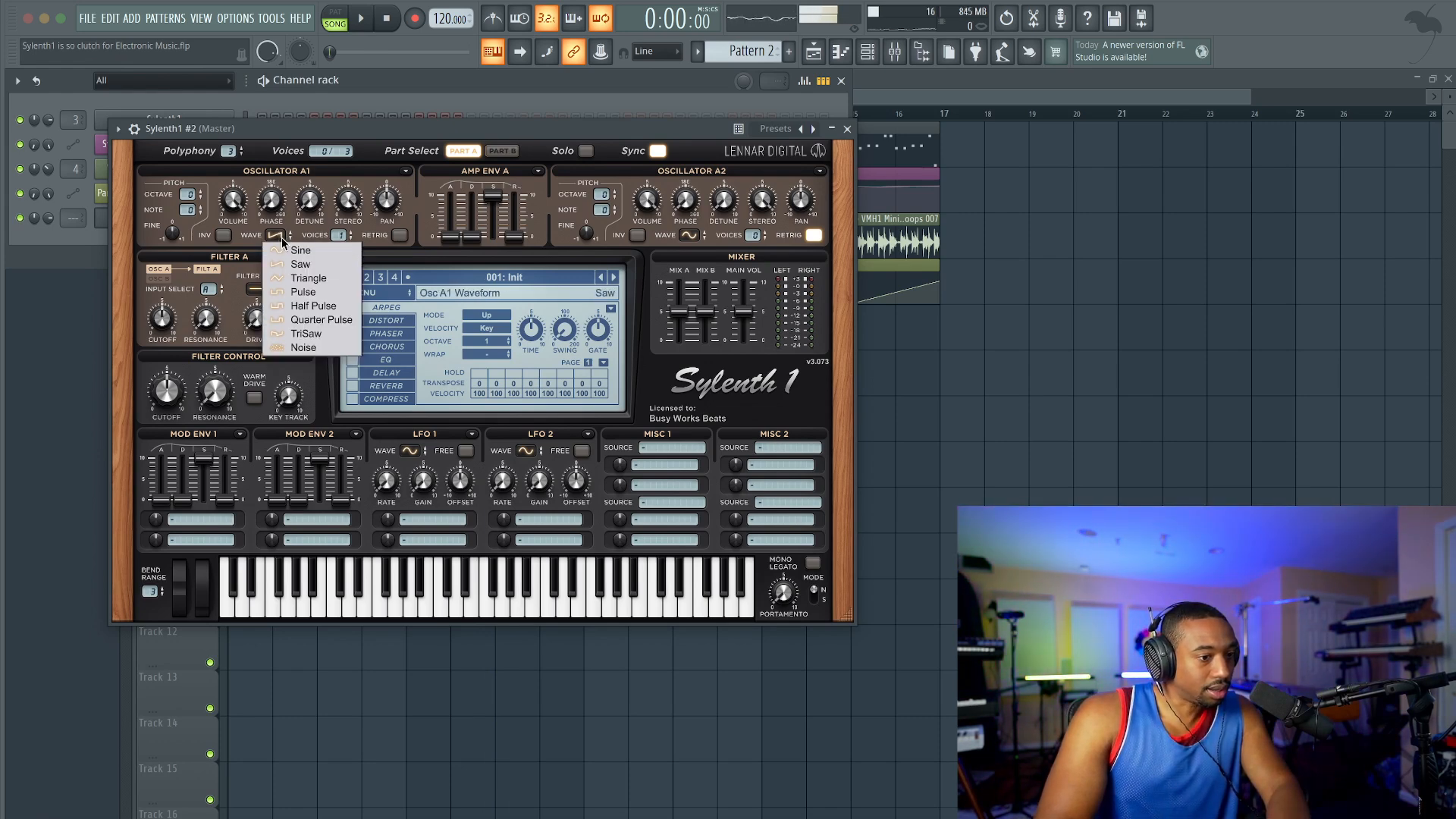
{"action": "left_click", "coordinate": [282, 237]}
{"action": "left_click", "coordinate": [701, 240]}
{"action": "left_click", "coordinate": [709, 270]}
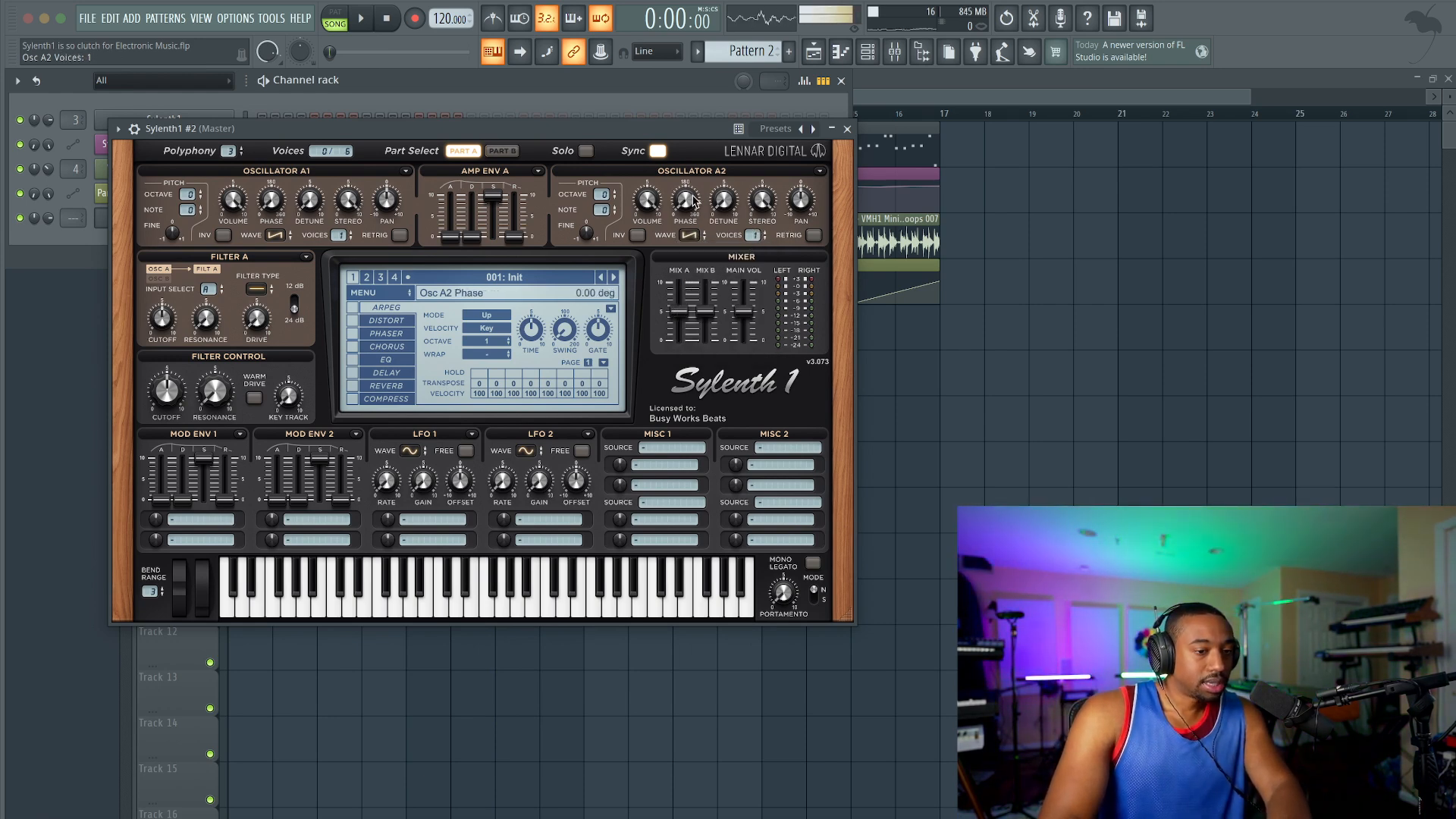
{"action": "left_click_drag", "start_coordinate": [688, 188], "coordinate": [684, 190]}
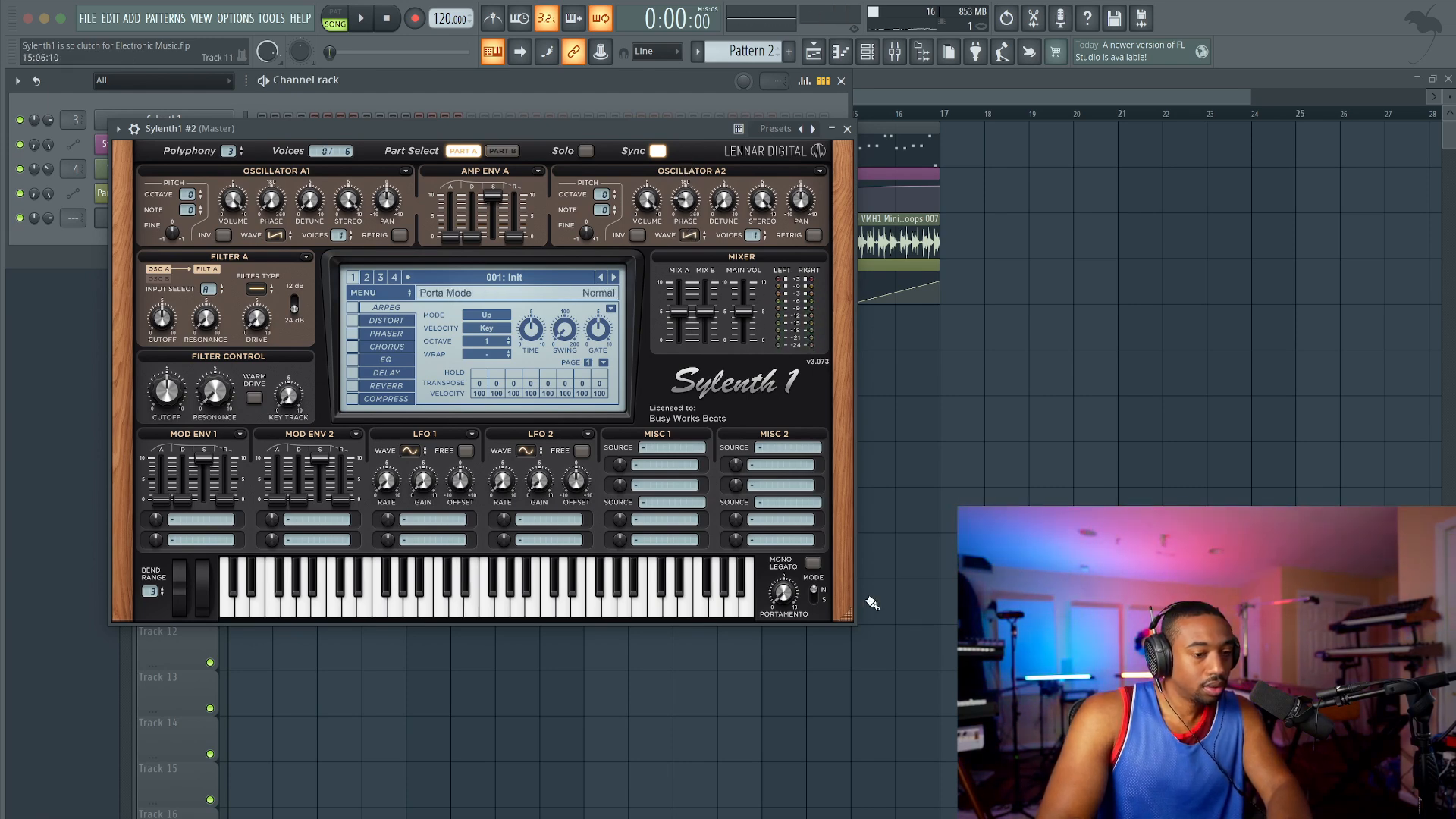
{"action": "left_click_drag", "start_coordinate": [788, 589], "coordinate": [786, 514]}
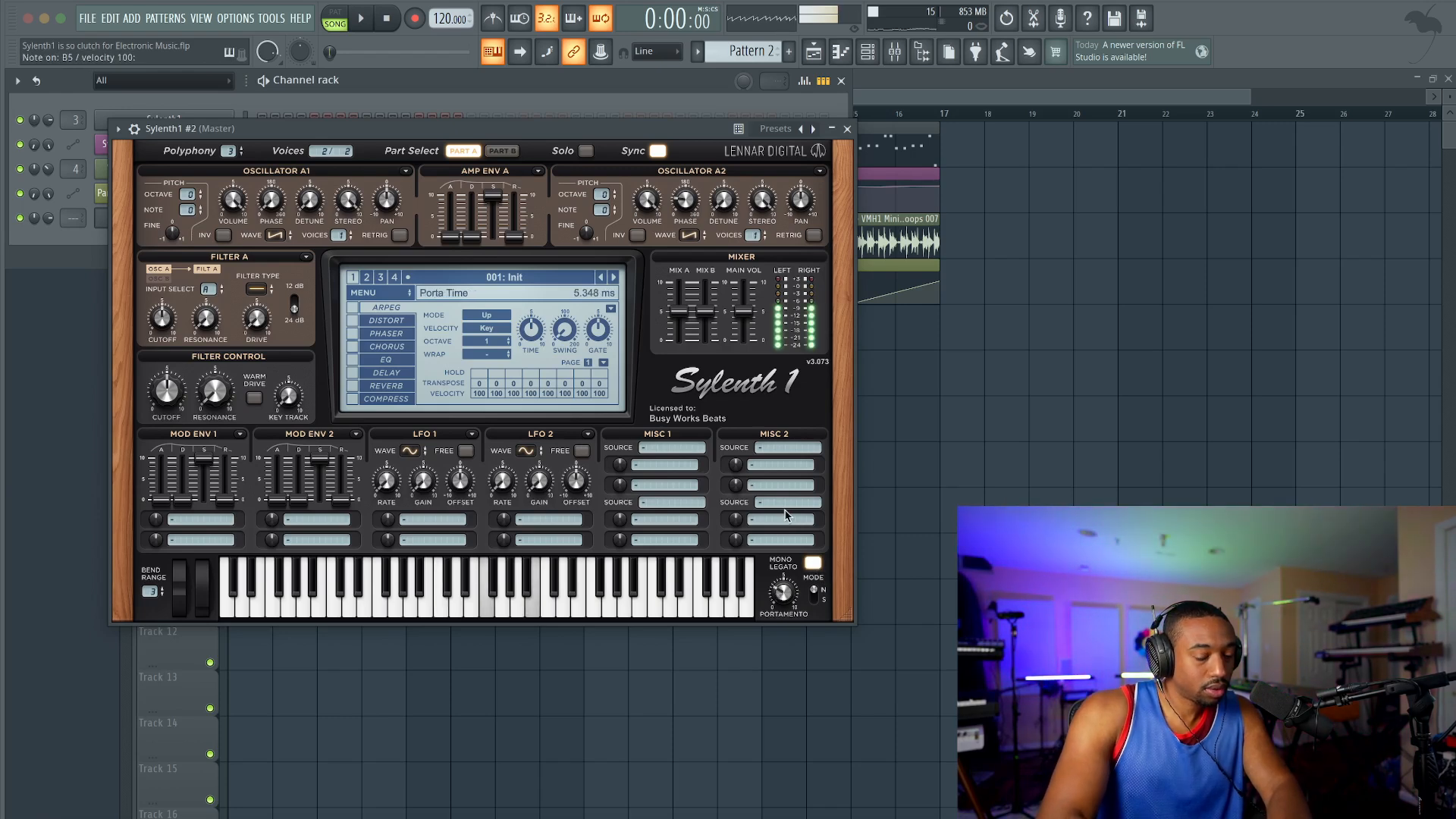
Step: Set the second Sylenth1's reverb size to 7.5, open its delay settings, and turn on the compressor
{"action": "left_click", "coordinate": [383, 386]}
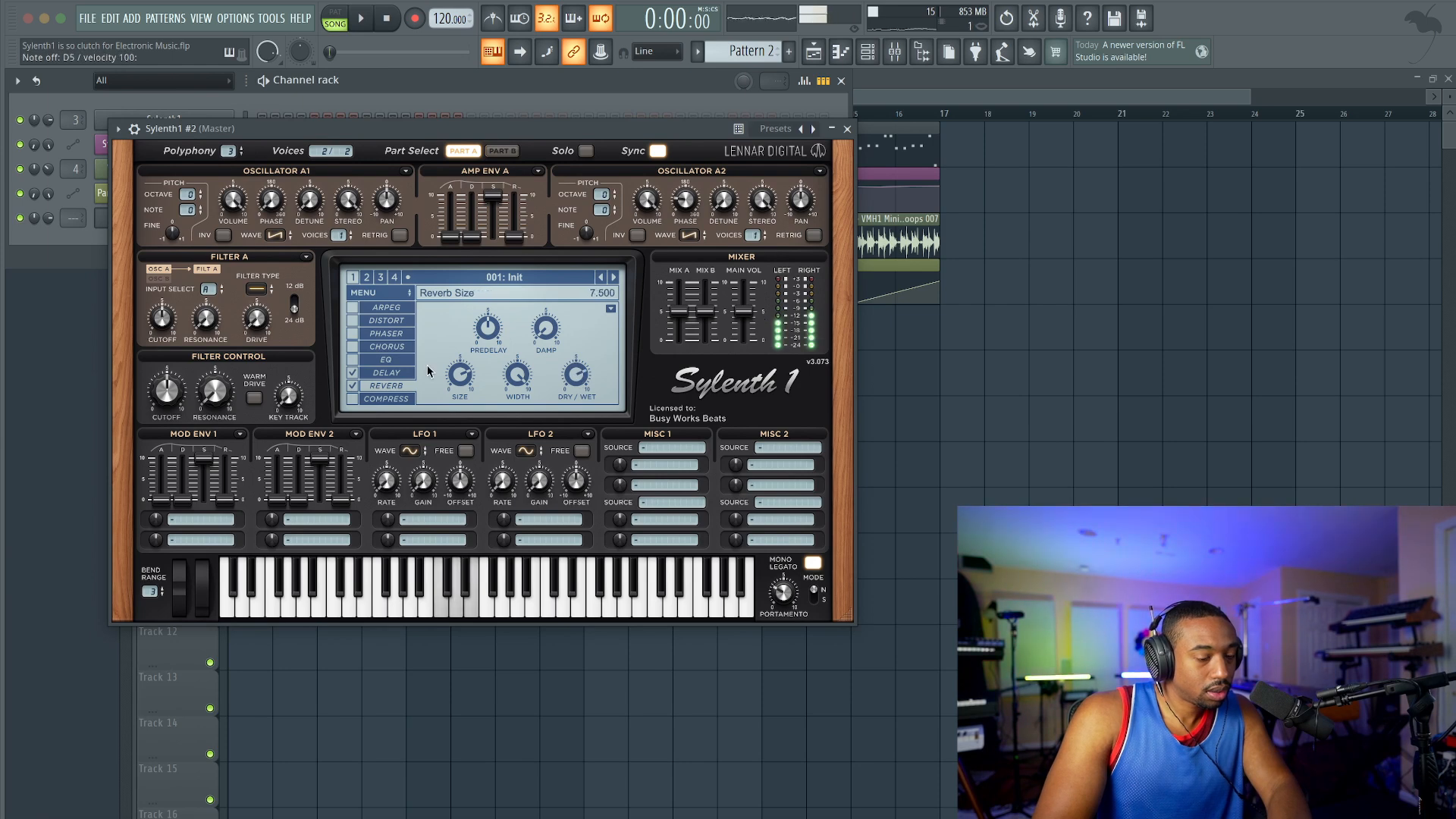
{"action": "left_click", "coordinate": [393, 372]}
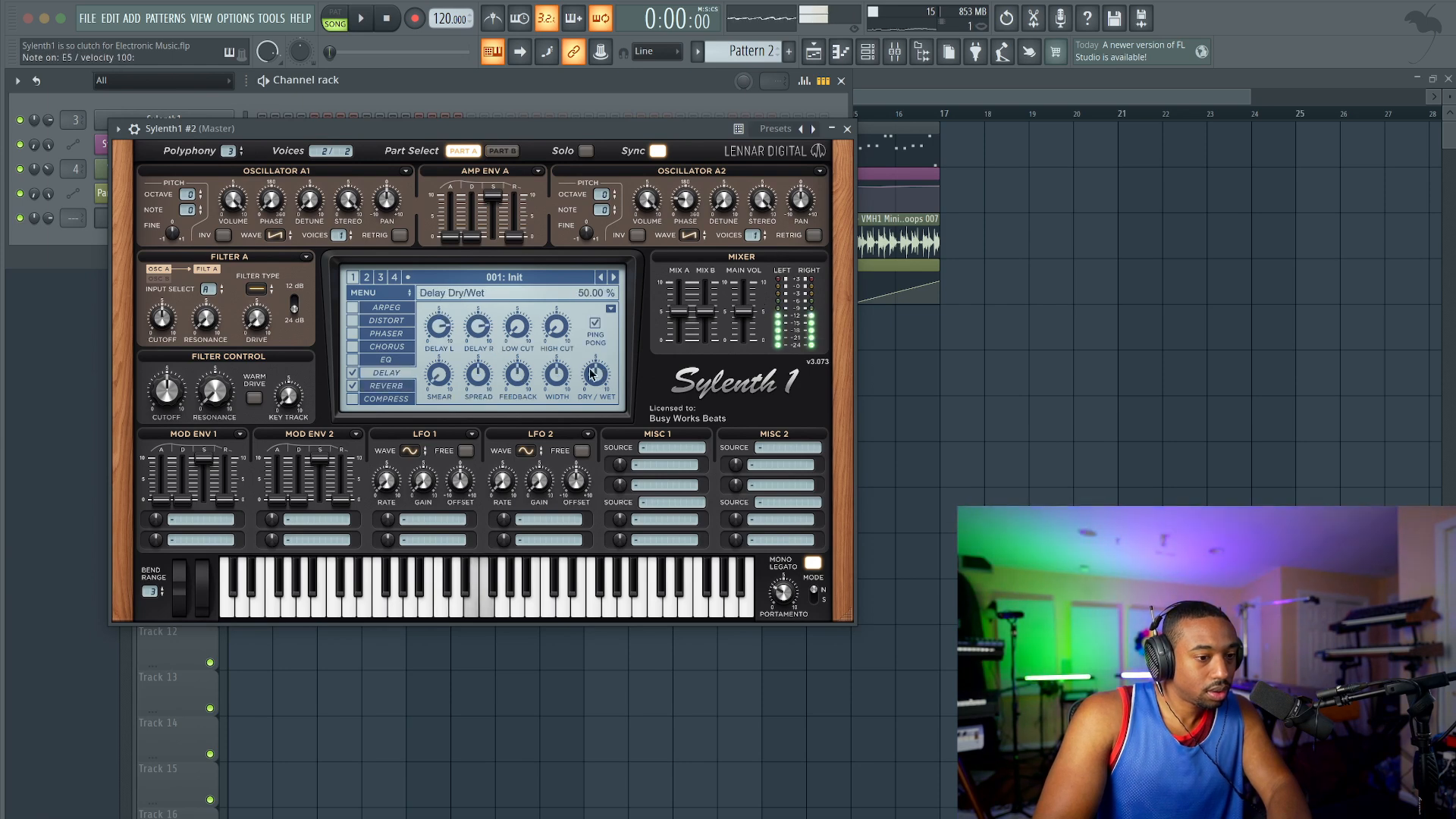
{"action": "left_click", "coordinate": [410, 399]}
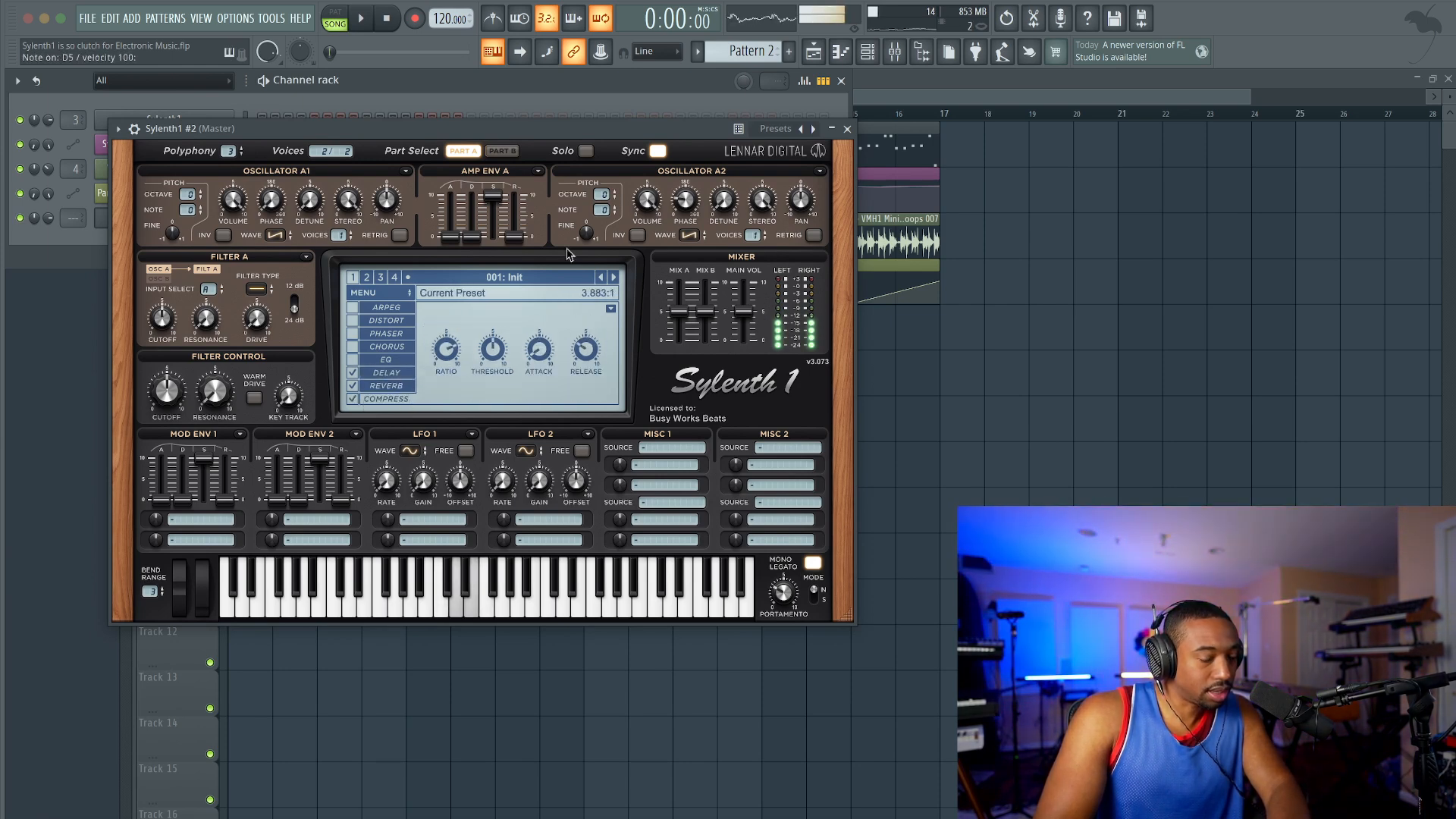
Step: Route the second Sylenth1 to its own mixer track and load OTT in that track's first effect slot
{"action": "left_click", "coordinate": [846, 128]}
{"action": "key", "text": "F9"}
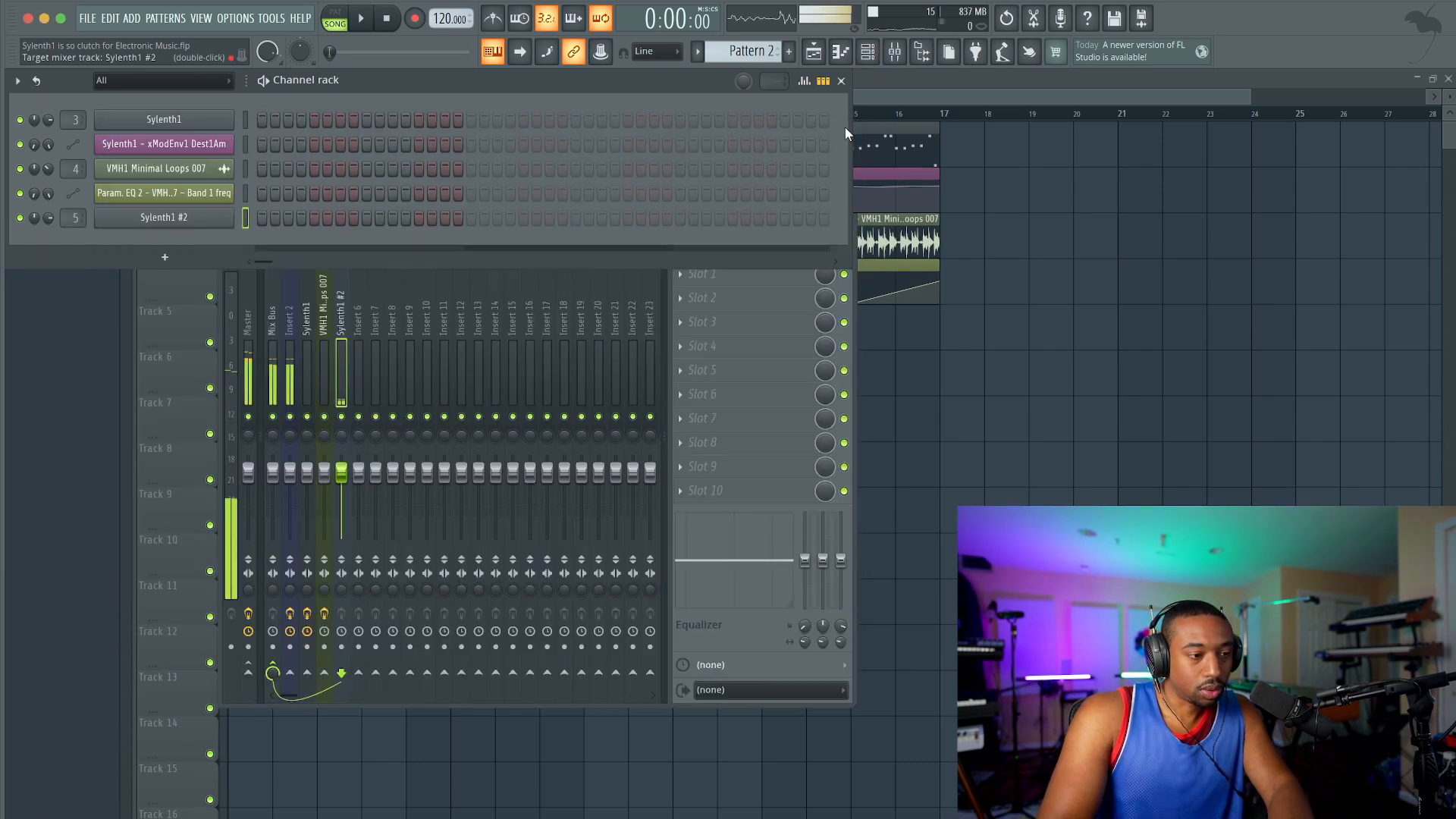
{"action": "left_click", "coordinate": [735, 275]}
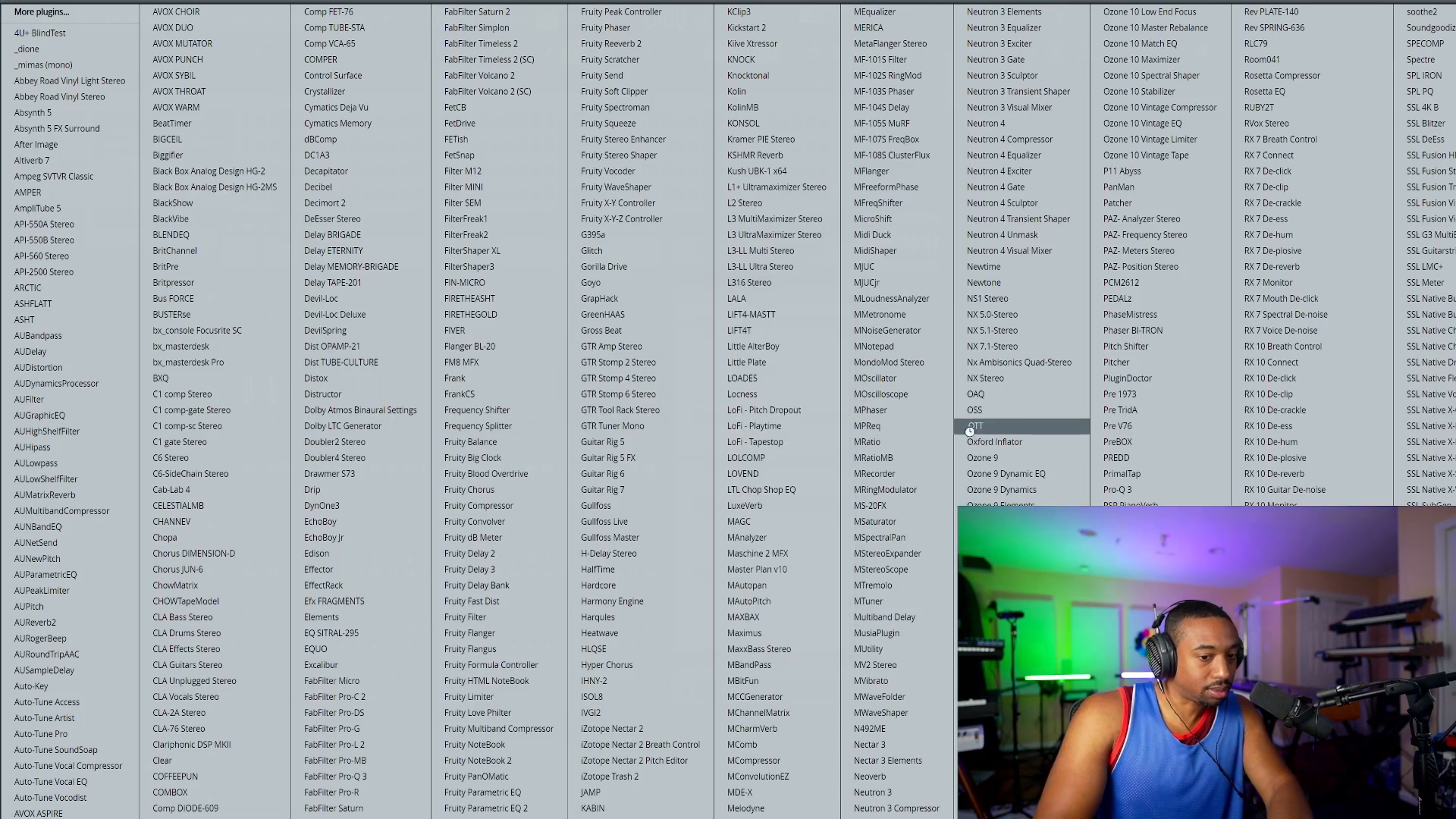
{"action": "left_click", "coordinate": [974, 426]}
{"action": "left_click", "coordinate": [322, 108]}
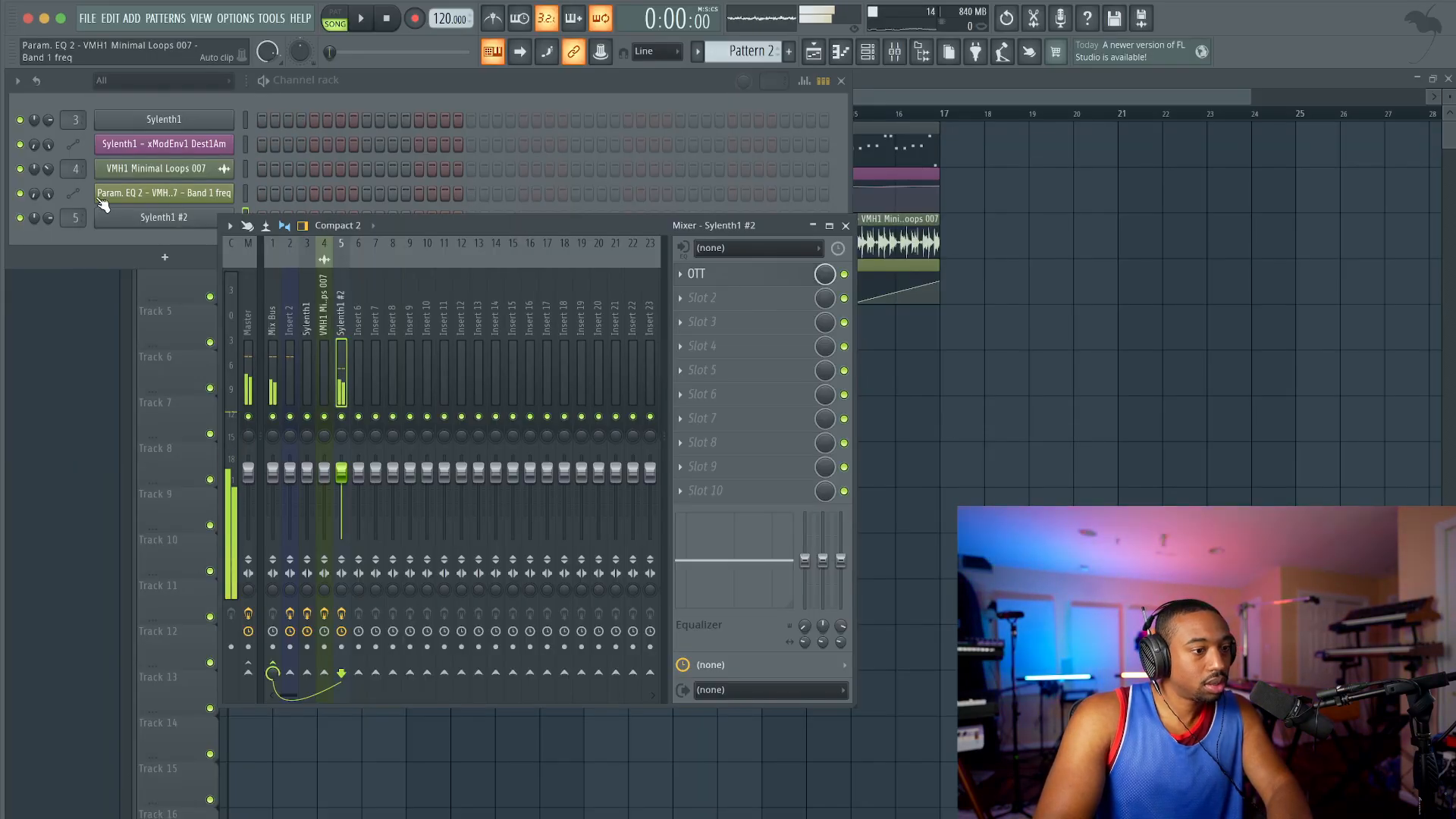
Step: Play the song and set the second Sylenth1's amp envelope A attack to 0.05
{"action": "left_click", "coordinate": [107, 203]}
{"action": "right_click", "coordinate": [988, 440]}
{"action": "key", "text": "space"}
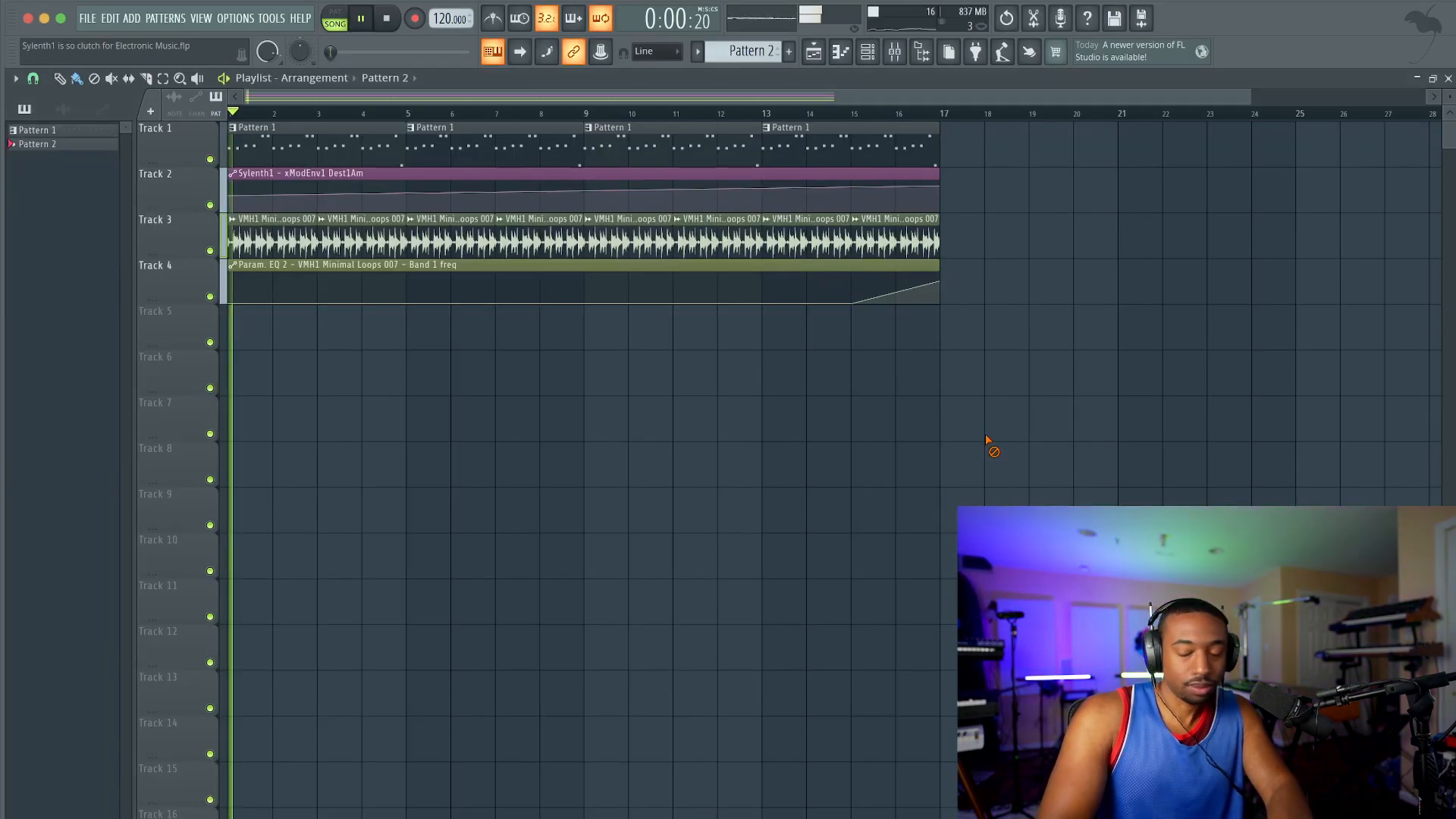
{"action": "left_click", "coordinate": [874, 55]}
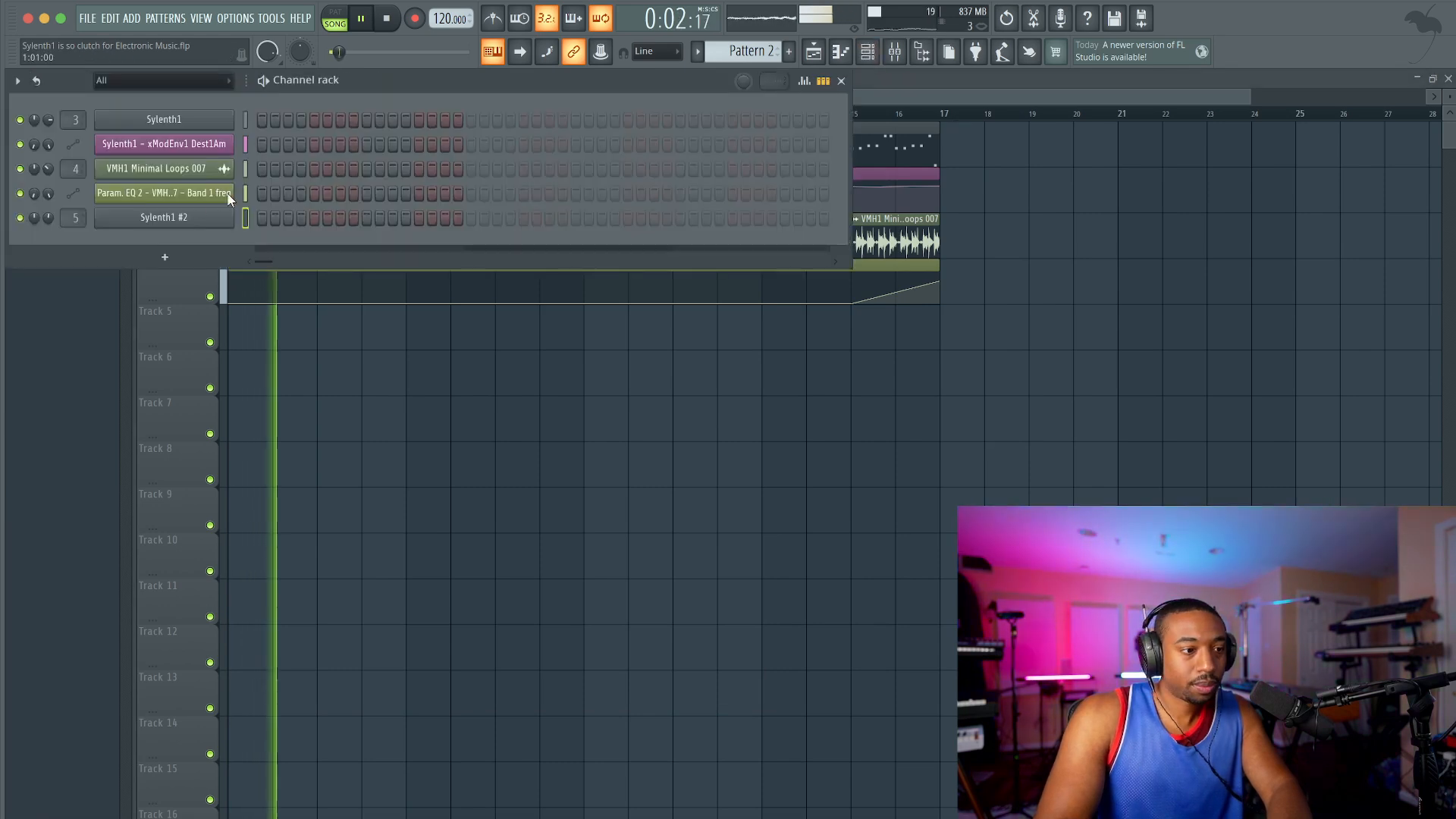
{"action": "left_click", "coordinate": [116, 224]}
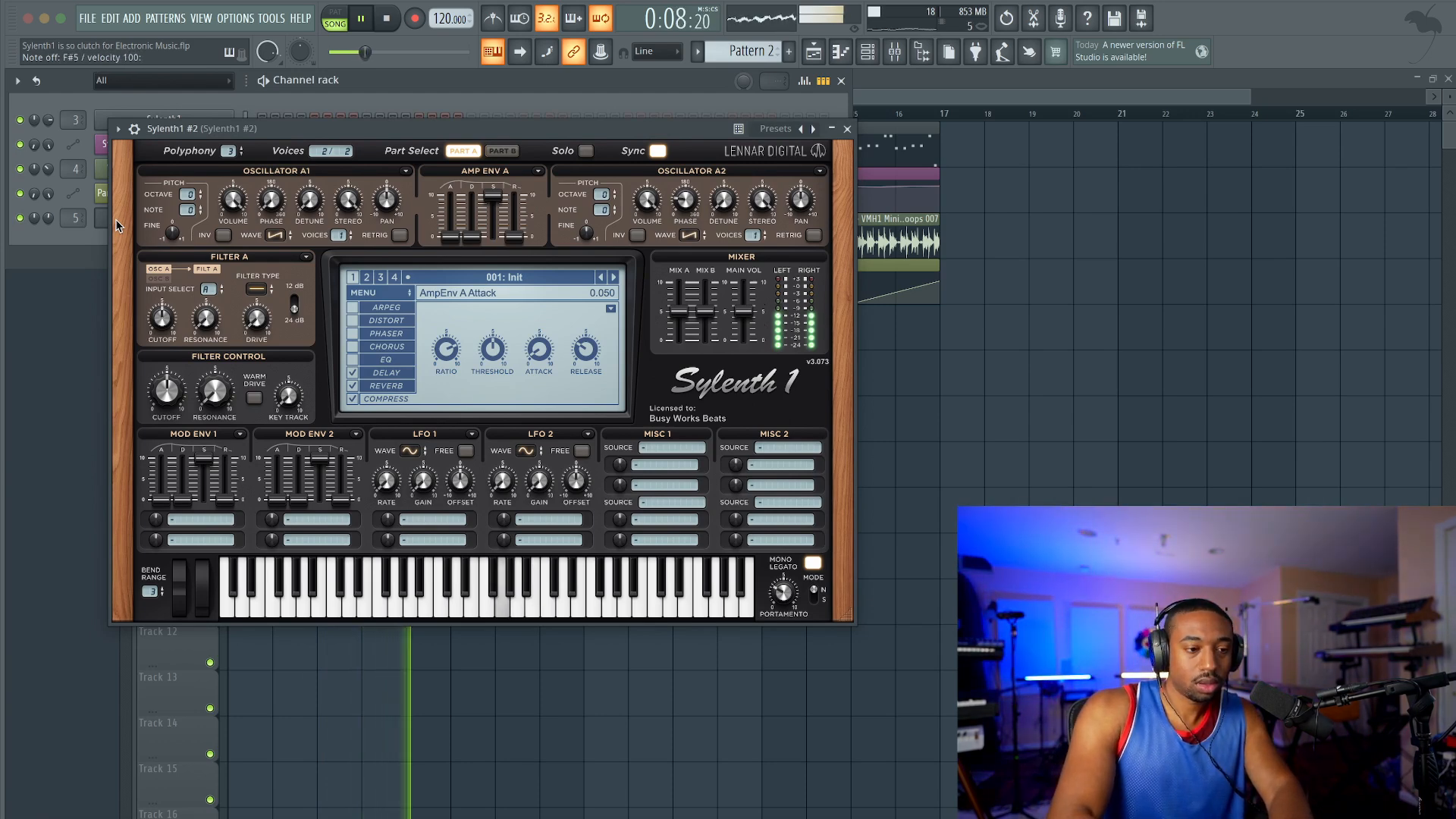
{"action": "left_click", "coordinate": [847, 129]}
Step: Record a performance of the second Sylenth1 into Pattern 2 as notes and automation from the start of the song
{"action": "left_click", "coordinate": [388, 19]}
{"action": "left_click", "coordinate": [415, 19]}
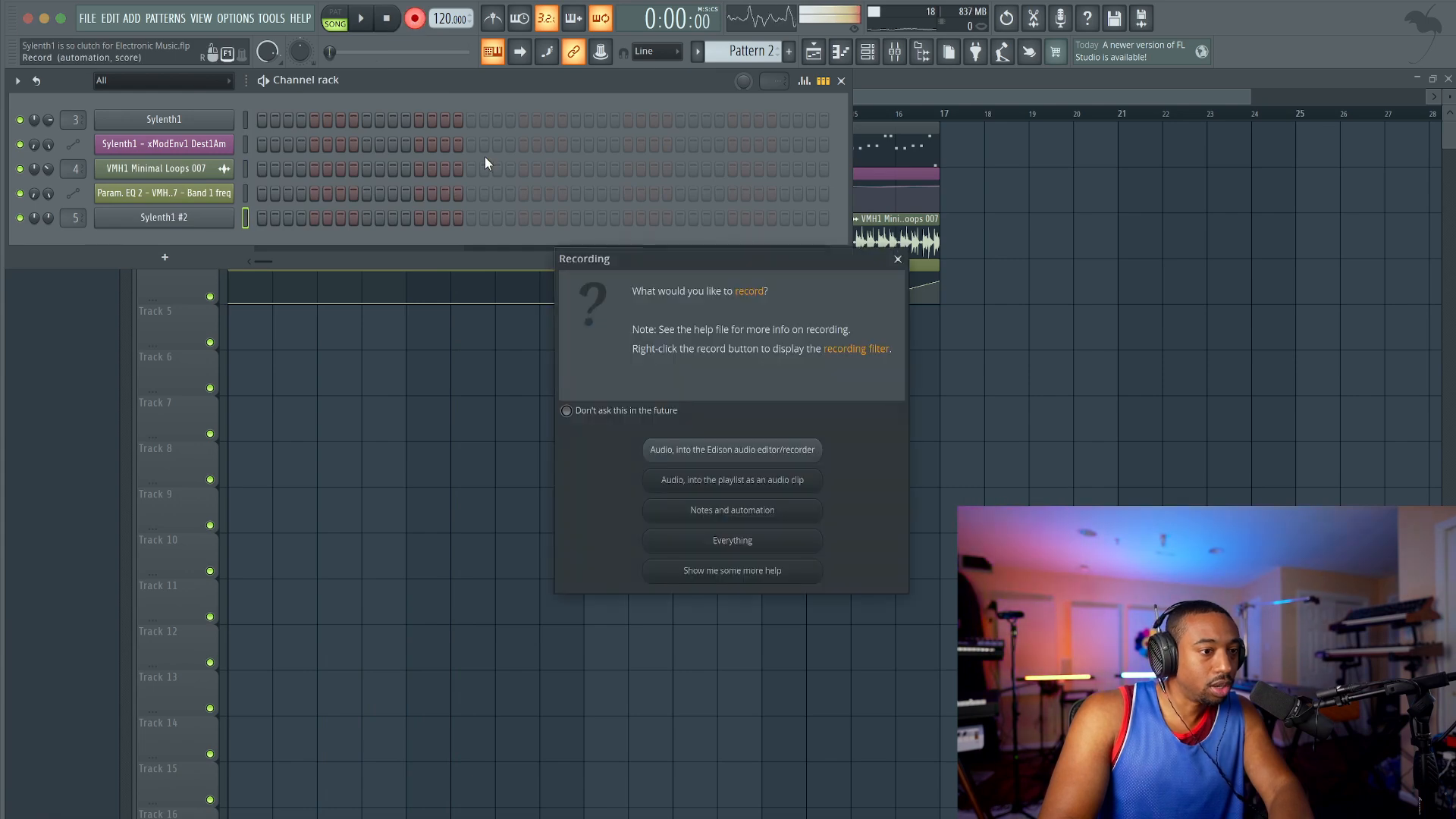
{"action": "left_click", "coordinate": [737, 514]}
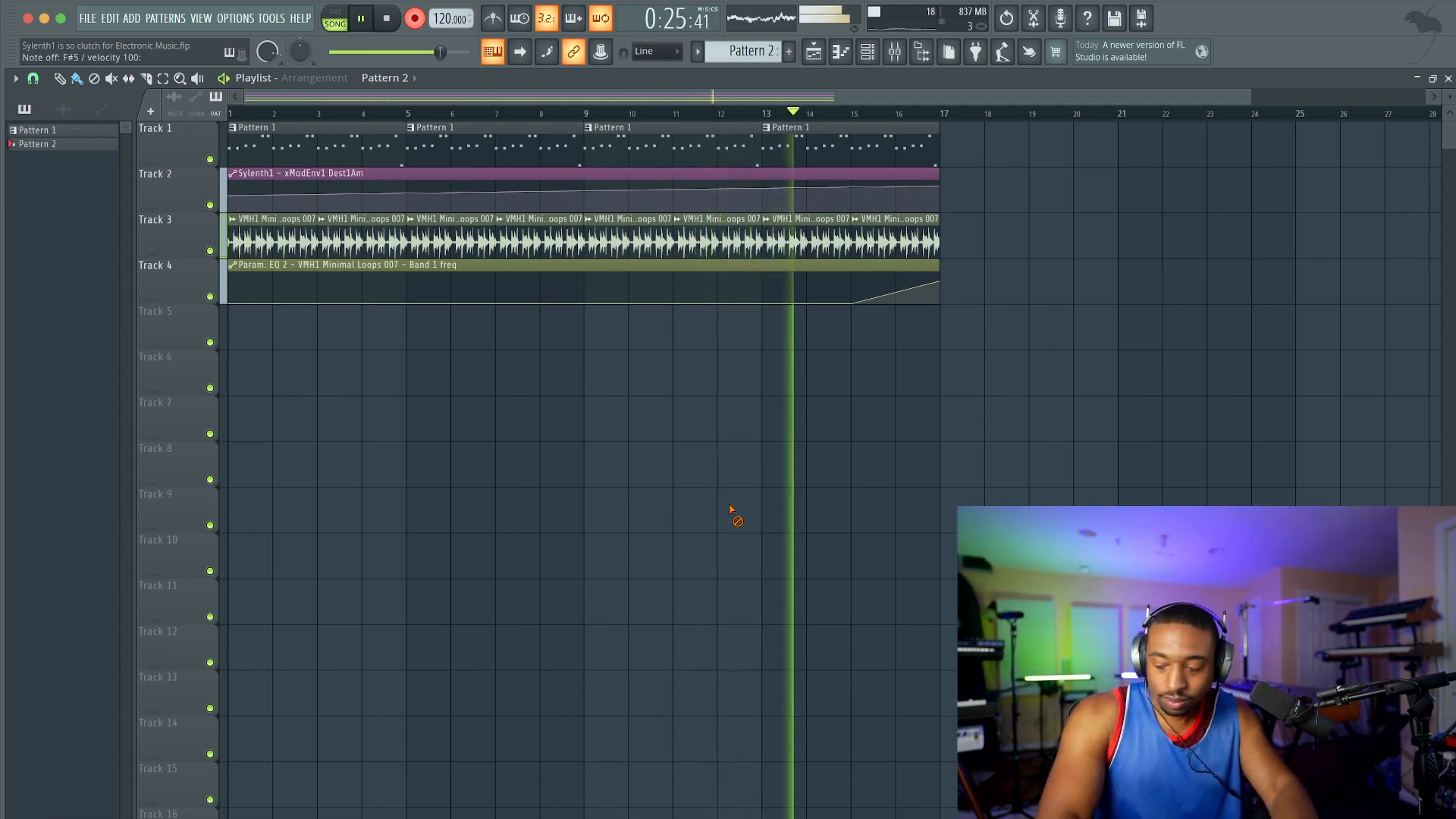
{"action": "key", "text": "space"}
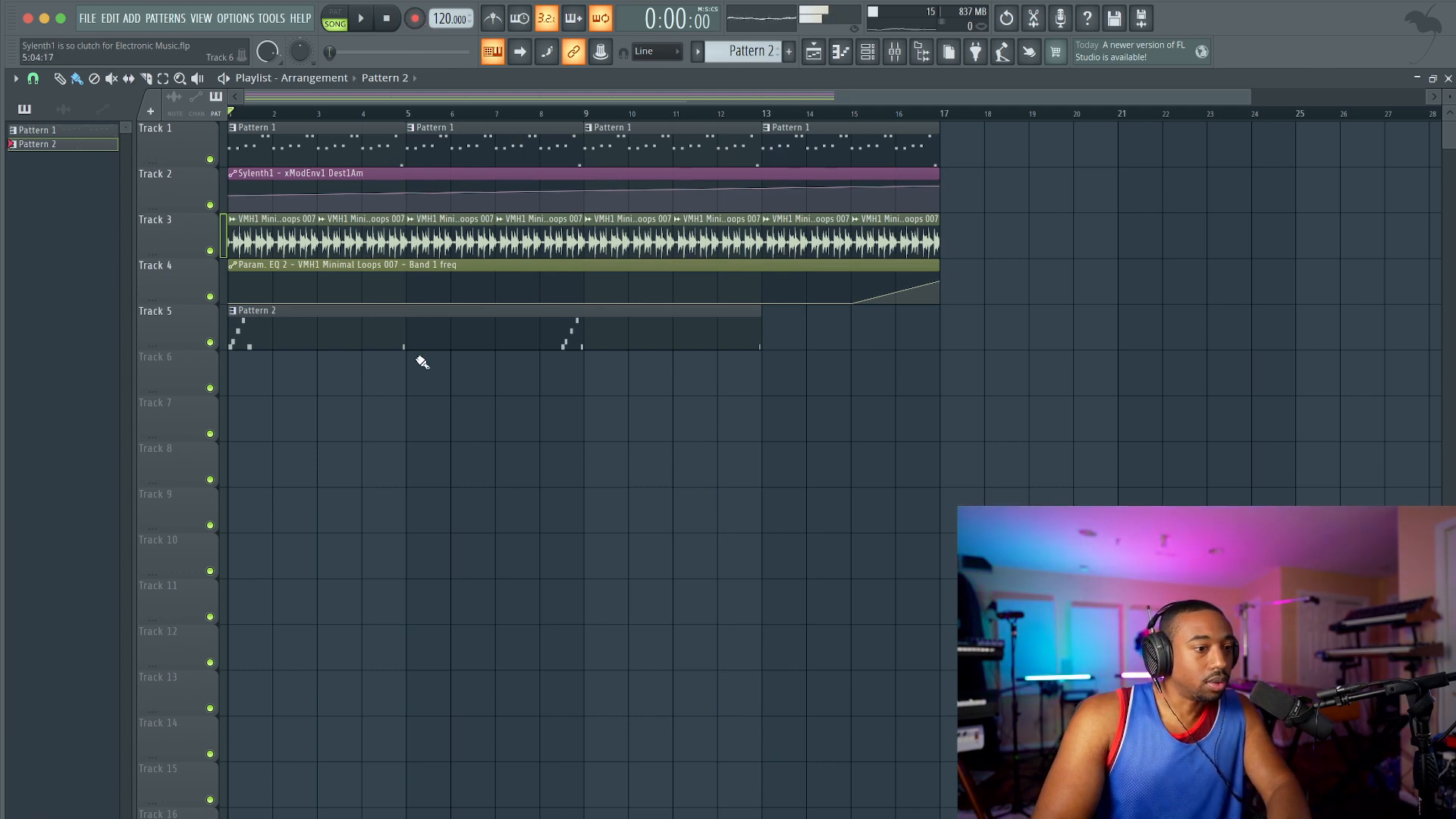
Step: Open the second Sylenth1 and set its Filter A type to Lowpass
{"action": "left_click", "coordinate": [868, 53]}
{"action": "left_click", "coordinate": [206, 220]}
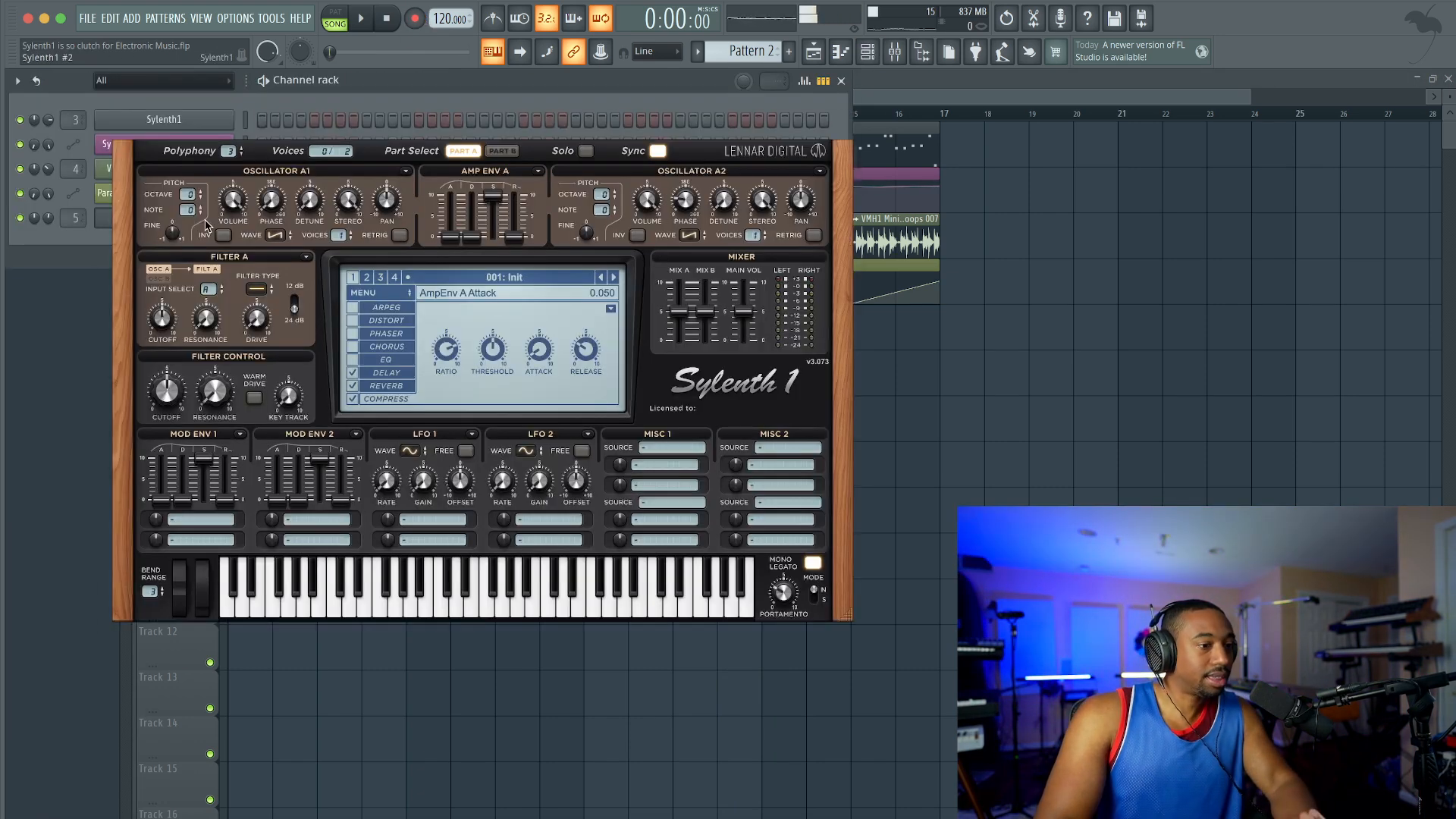
{"action": "left_click_drag", "start_coordinate": [49, 219], "coordinate": [48, 192]}
{"action": "left_click", "coordinate": [257, 289]}
{"action": "left_click", "coordinate": [271, 324]}
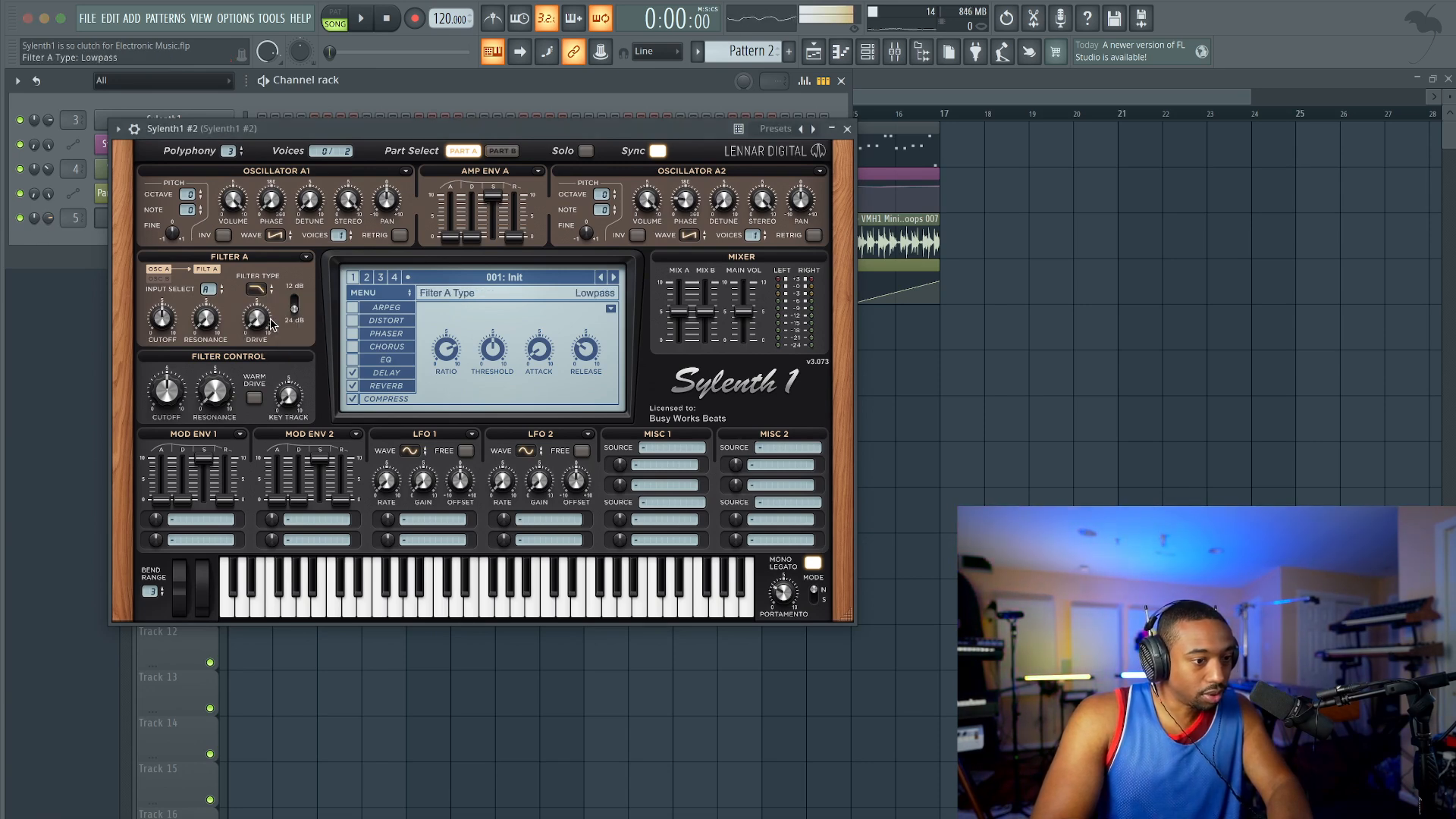
Step: Try the Bandpass type on Filter A with different filter knob settings
{"action": "left_click", "coordinate": [256, 289]}
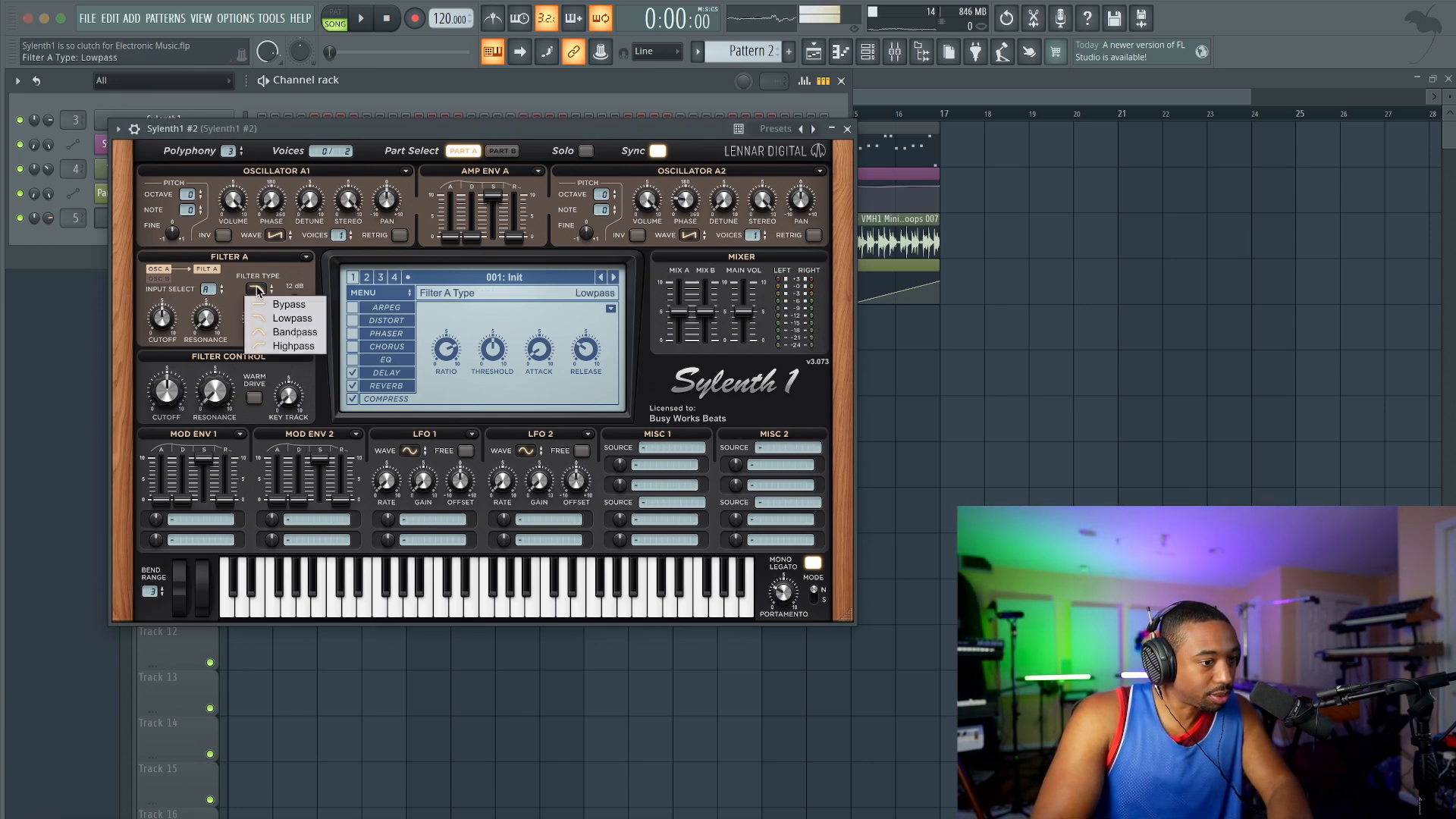
{"action": "left_click", "coordinate": [281, 332]}
{"action": "left_click_drag", "start_coordinate": [157, 308], "coordinate": [208, 229]}
{"action": "left_click_drag", "start_coordinate": [256, 295], "coordinate": [257, 231]}
Step: Set Filter A to Lowpass with a cutoff of about 4.548
{"action": "left_click", "coordinate": [256, 289]}
{"action": "left_click", "coordinate": [275, 306]}
{"action": "left_click_drag", "start_coordinate": [169, 321], "coordinate": [168, 315]}
Step: Assign Mod Env 1 to Cutoff A, raise its decay slightly and set its attack to about 0.012
{"action": "left_click", "coordinate": [189, 521]}
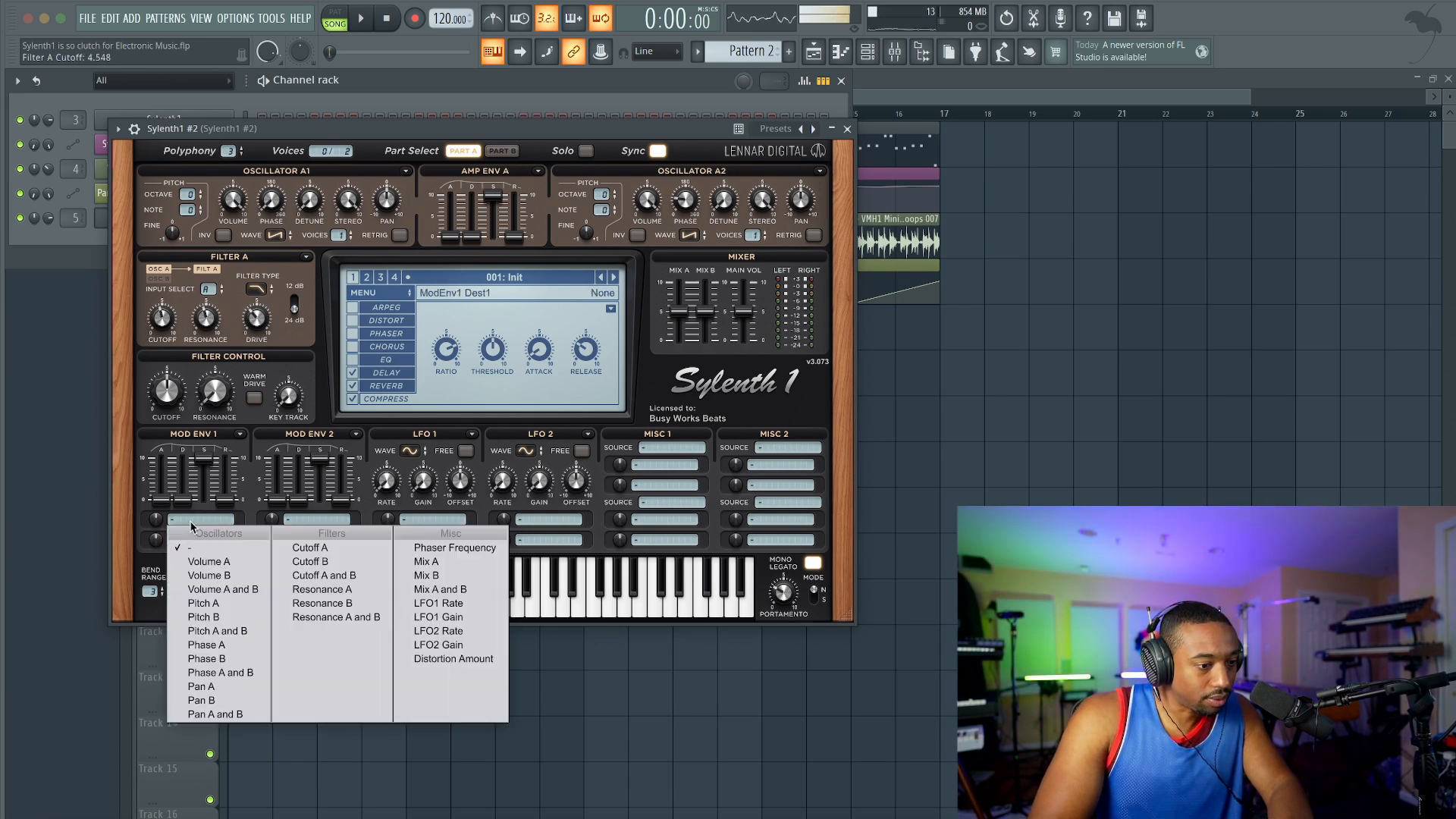
{"action": "left_click", "coordinate": [312, 549]}
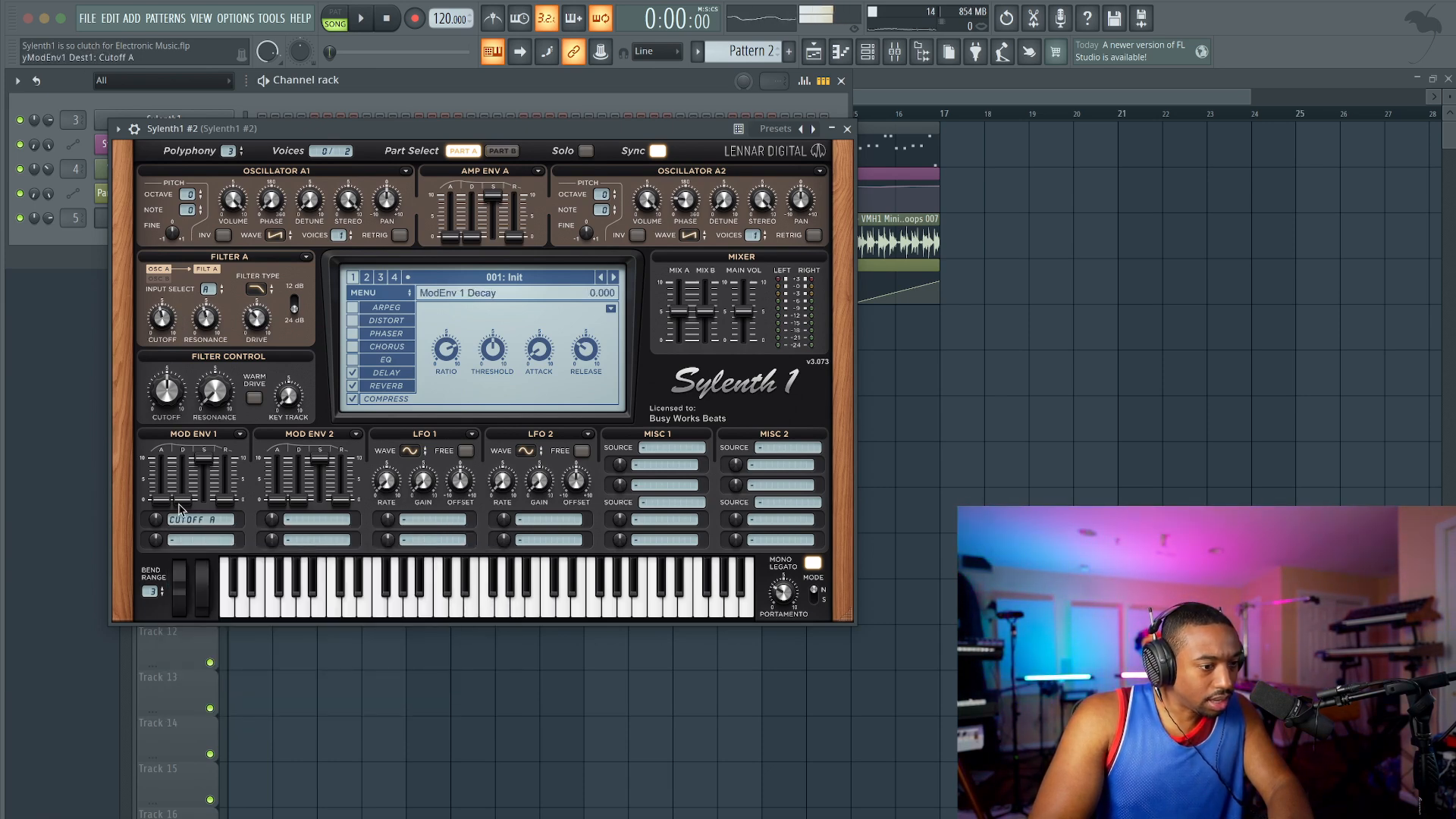
{"action": "left_click_drag", "start_coordinate": [183, 502], "coordinate": [183, 488]}
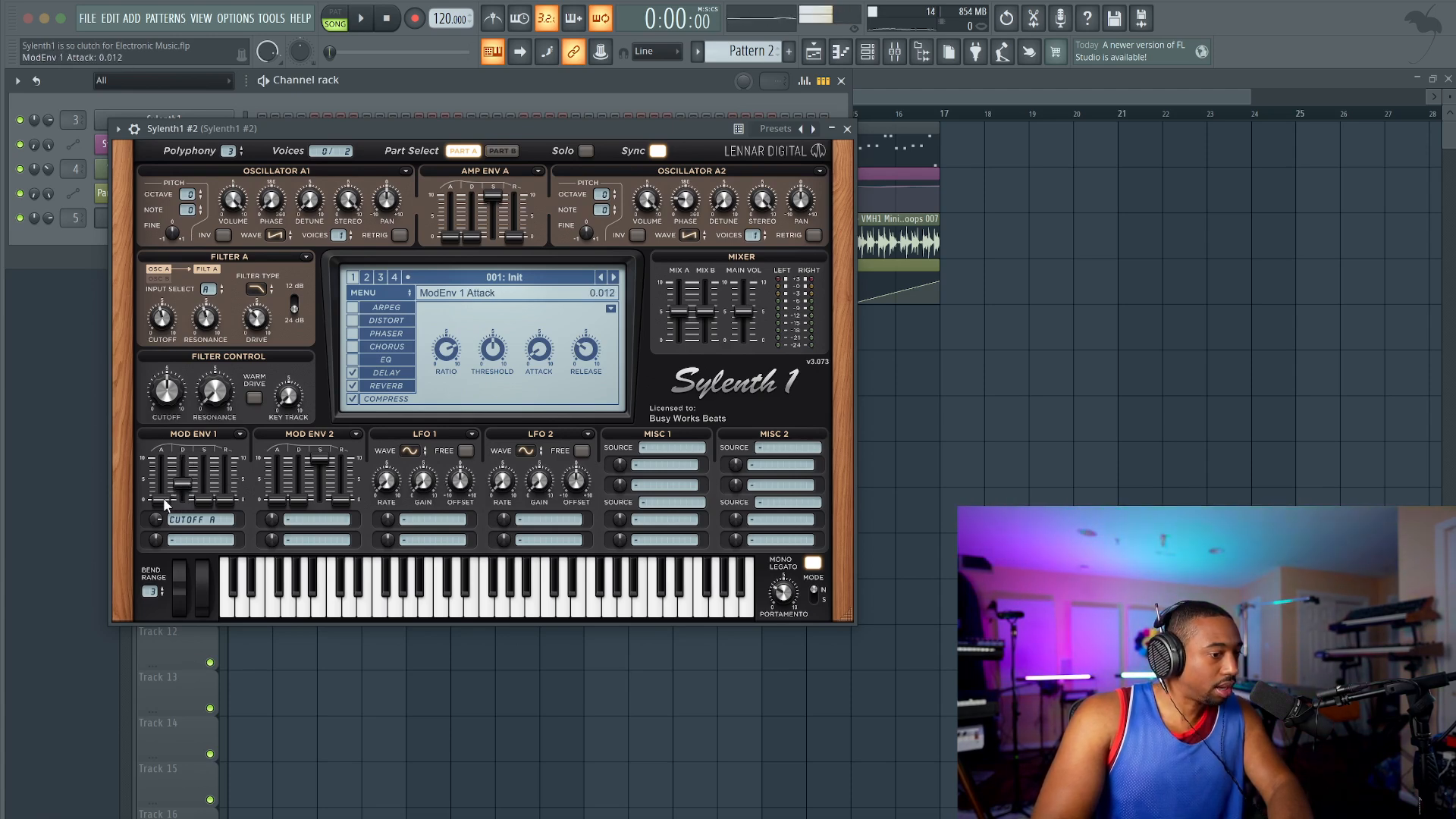
Step: While the song plays, set Filter A's resonance to about 3.804 and lower Oscillators A1 and A2 to octave -1
{"action": "key", "text": "space"}
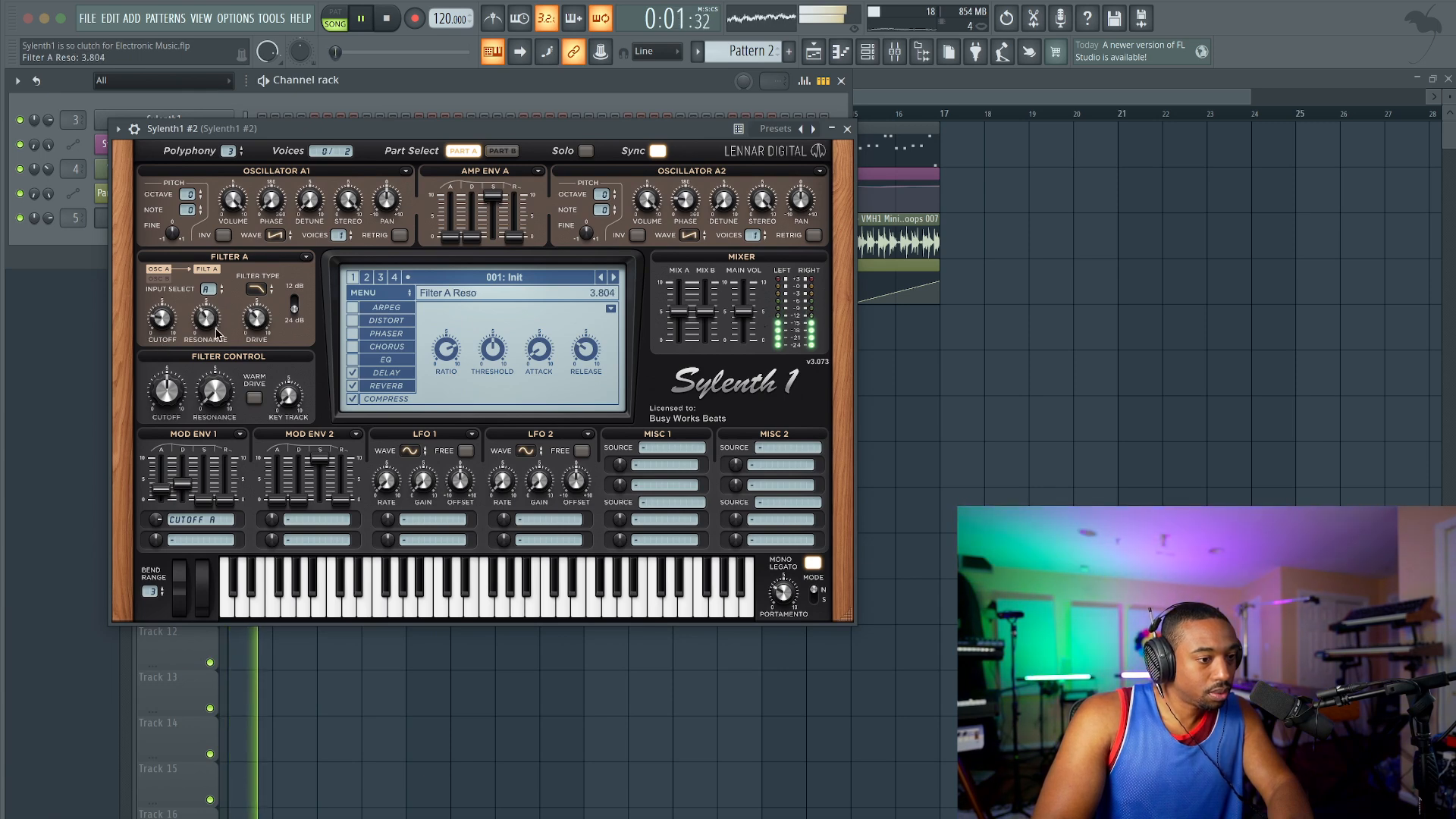
{"action": "left_click", "coordinate": [373, 398]}
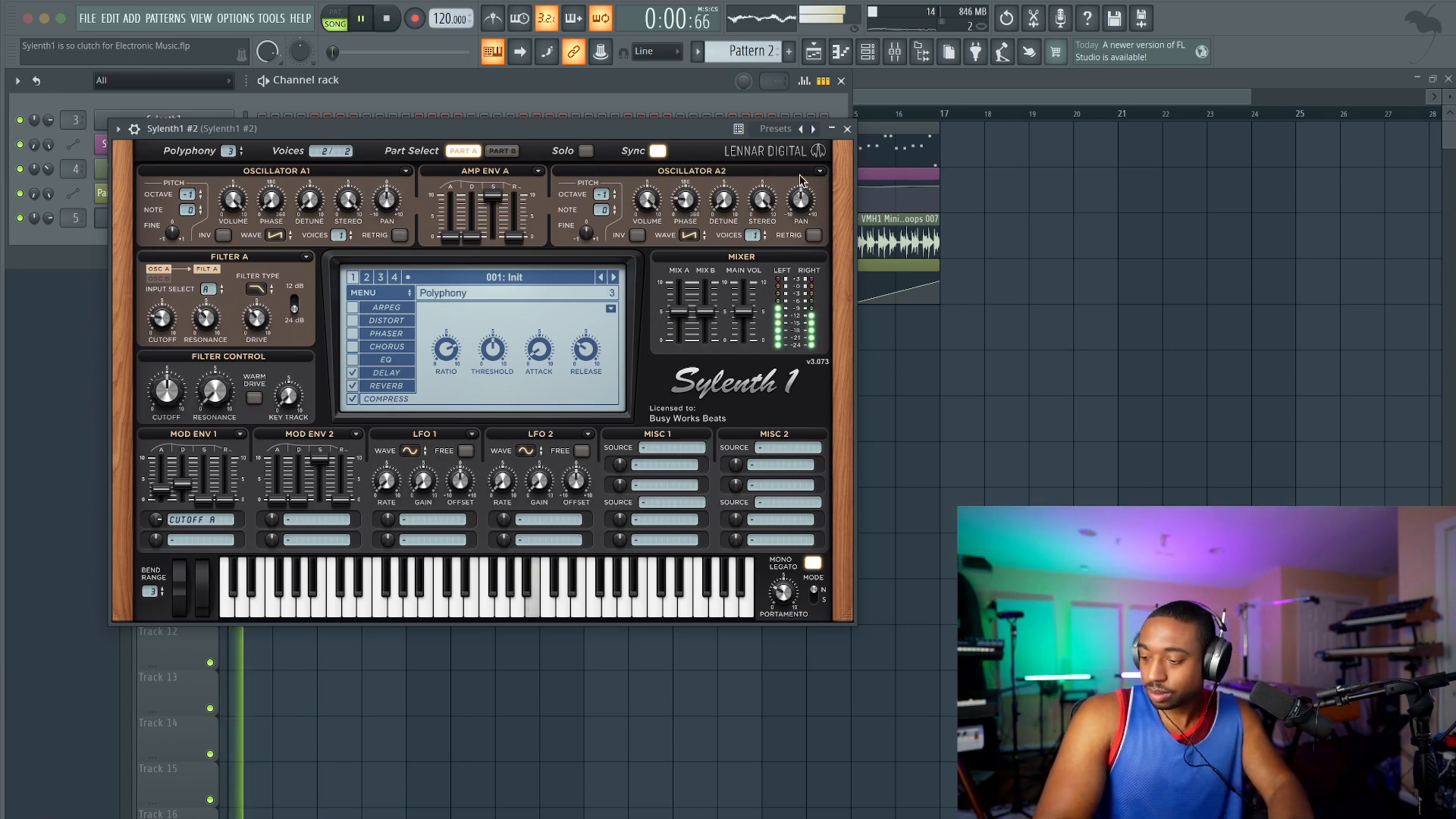
{"action": "left_click", "coordinate": [848, 129]}
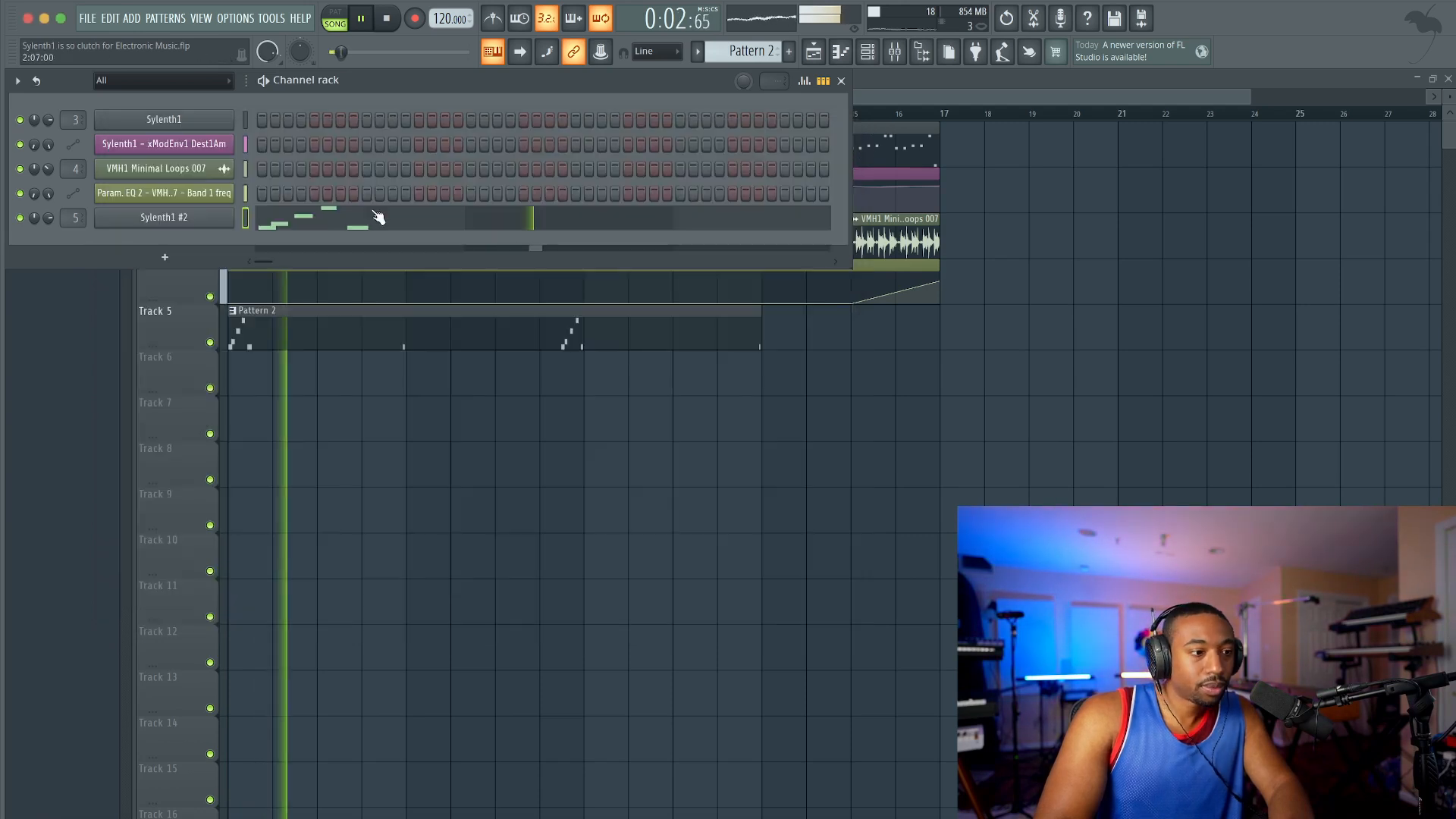
{"action": "left_click", "coordinate": [185, 223]}
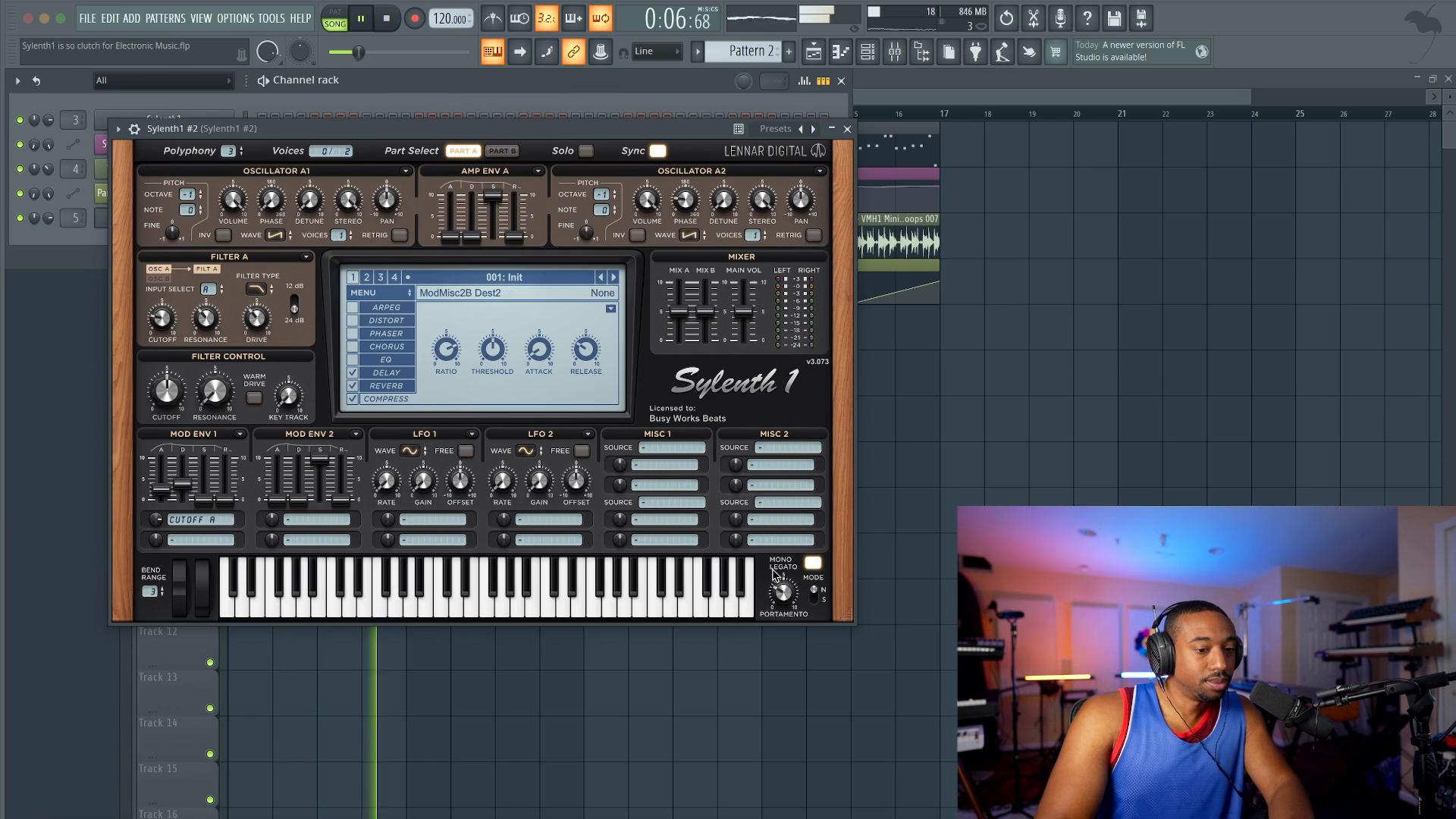
{"action": "left_click", "coordinate": [847, 129]}
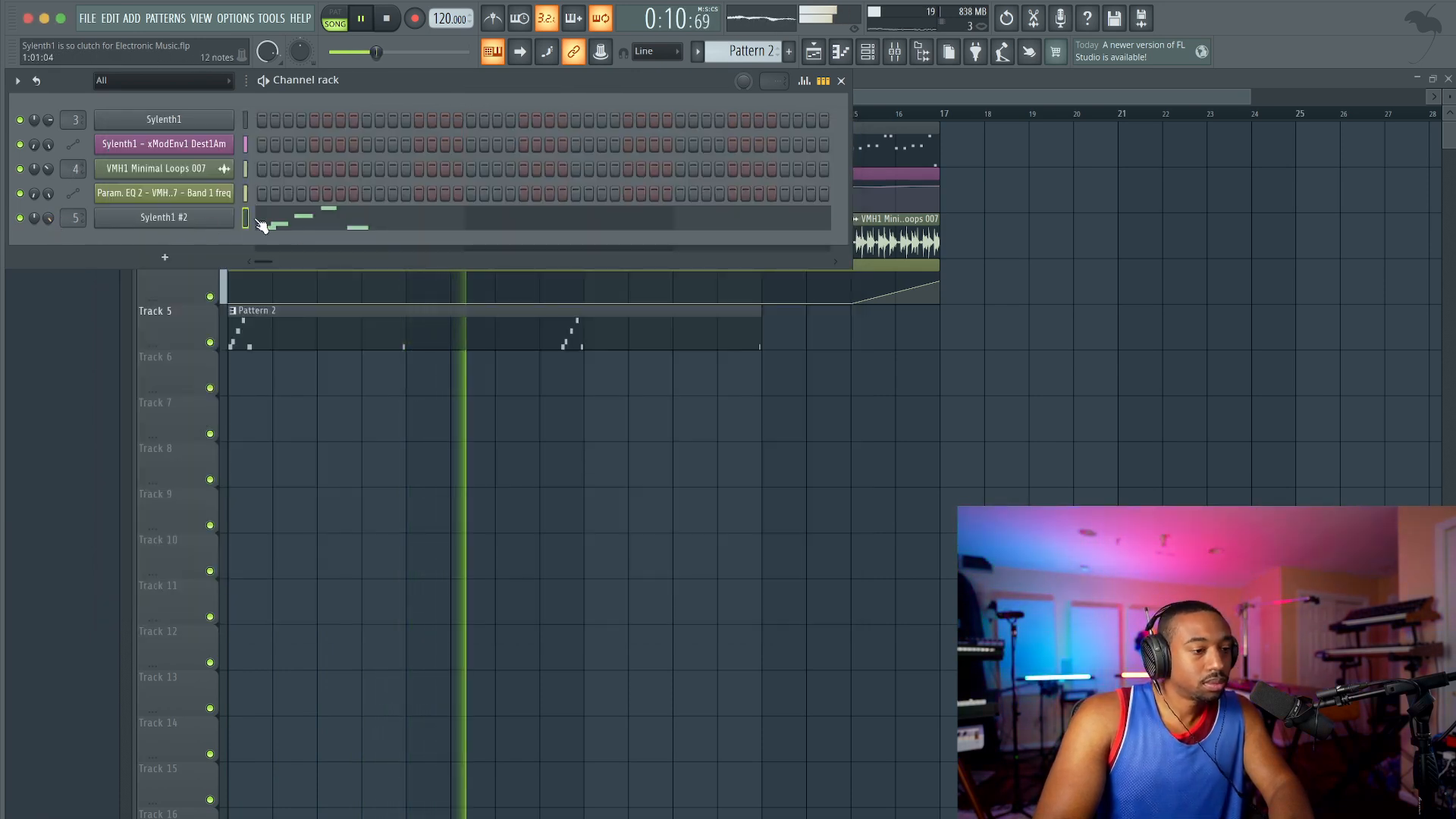
Step: Load Kickstart 2 in the second effect slot of the Sylenth1 #2 mixer track with its quarter-note curve at 100% mix
{"action": "left_click", "coordinate": [895, 54]}
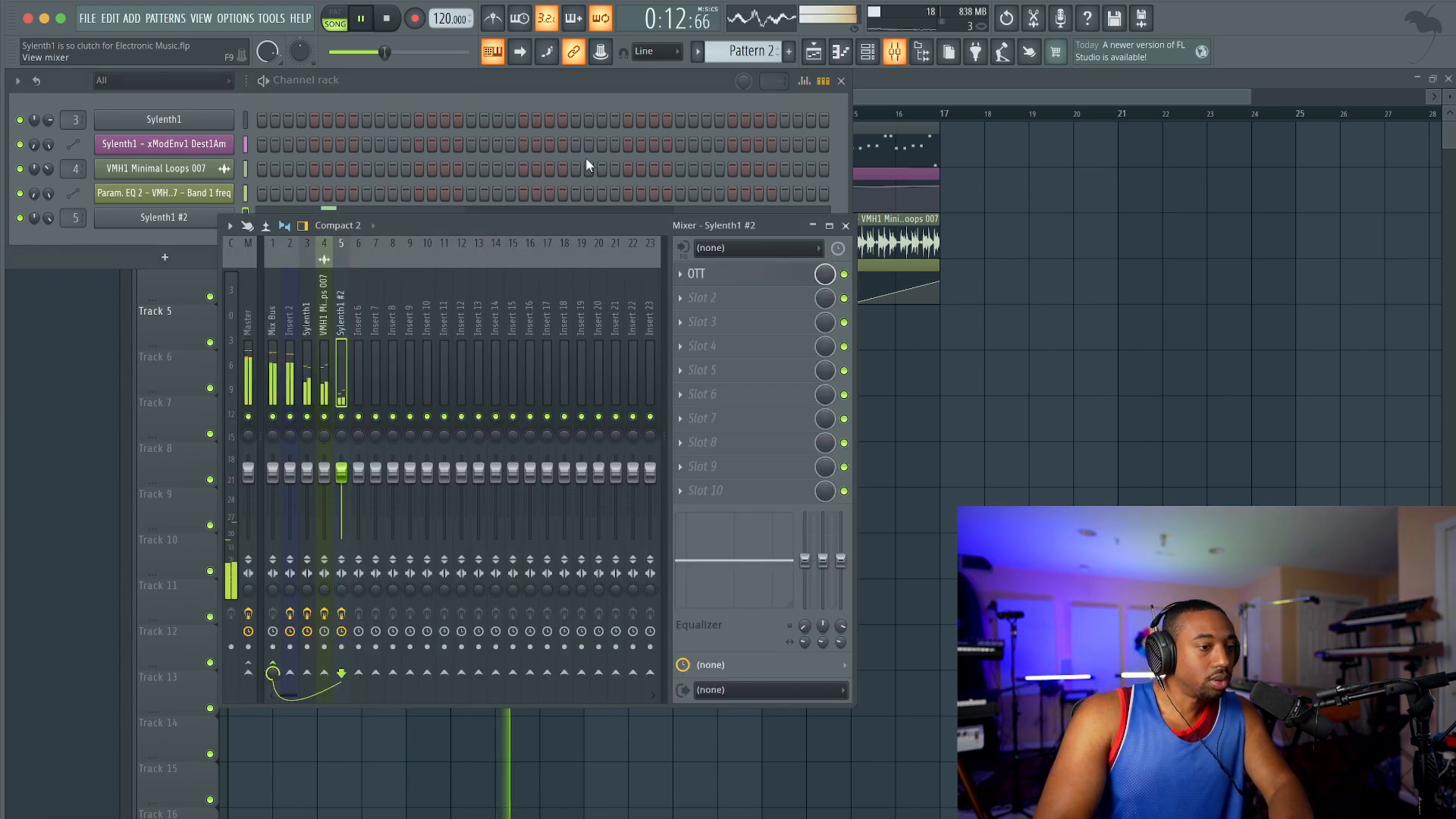
{"action": "left_click", "coordinate": [730, 295]}
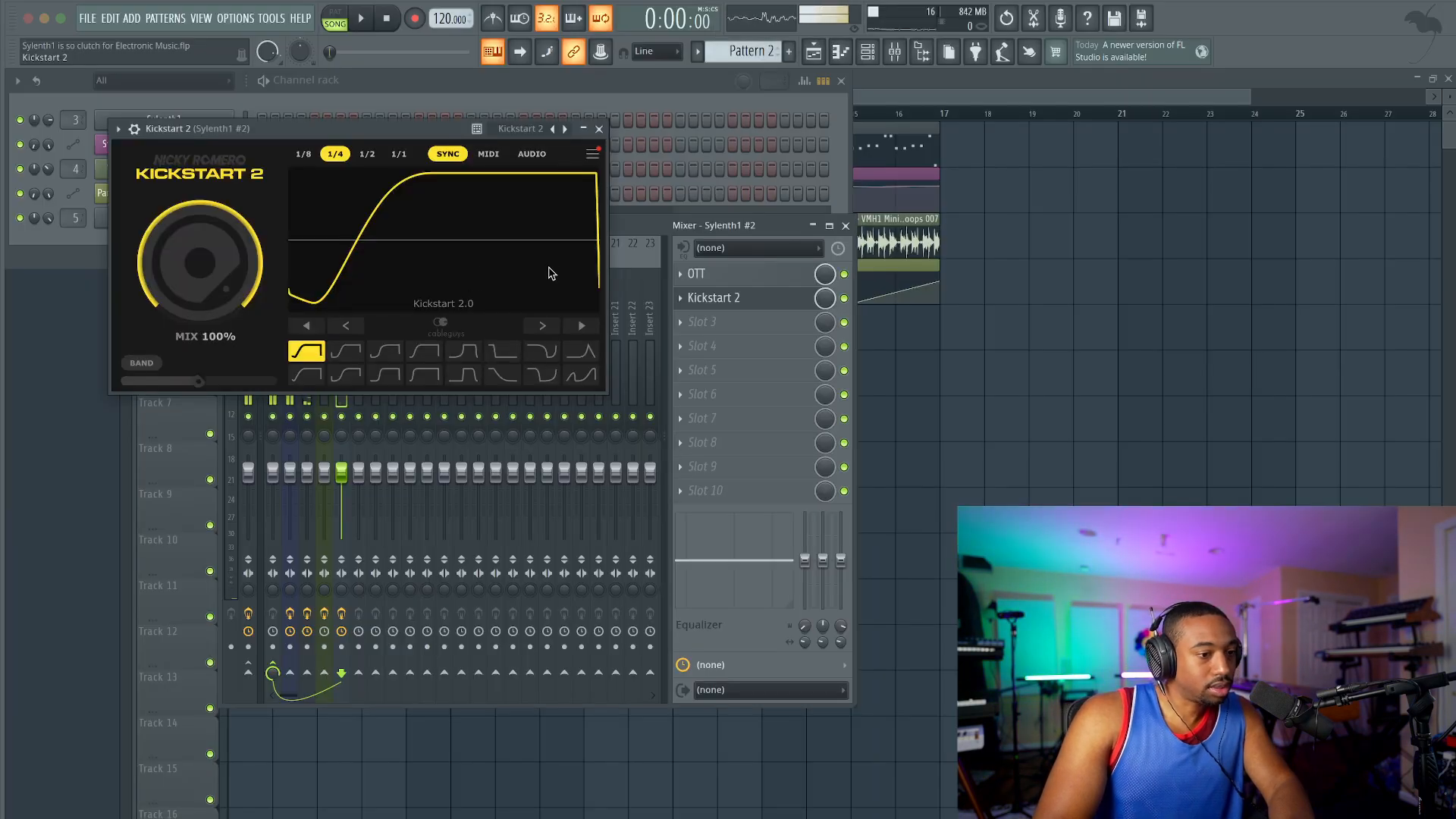
{"action": "left_click", "coordinate": [599, 133]}
{"action": "key", "text": "F12"}
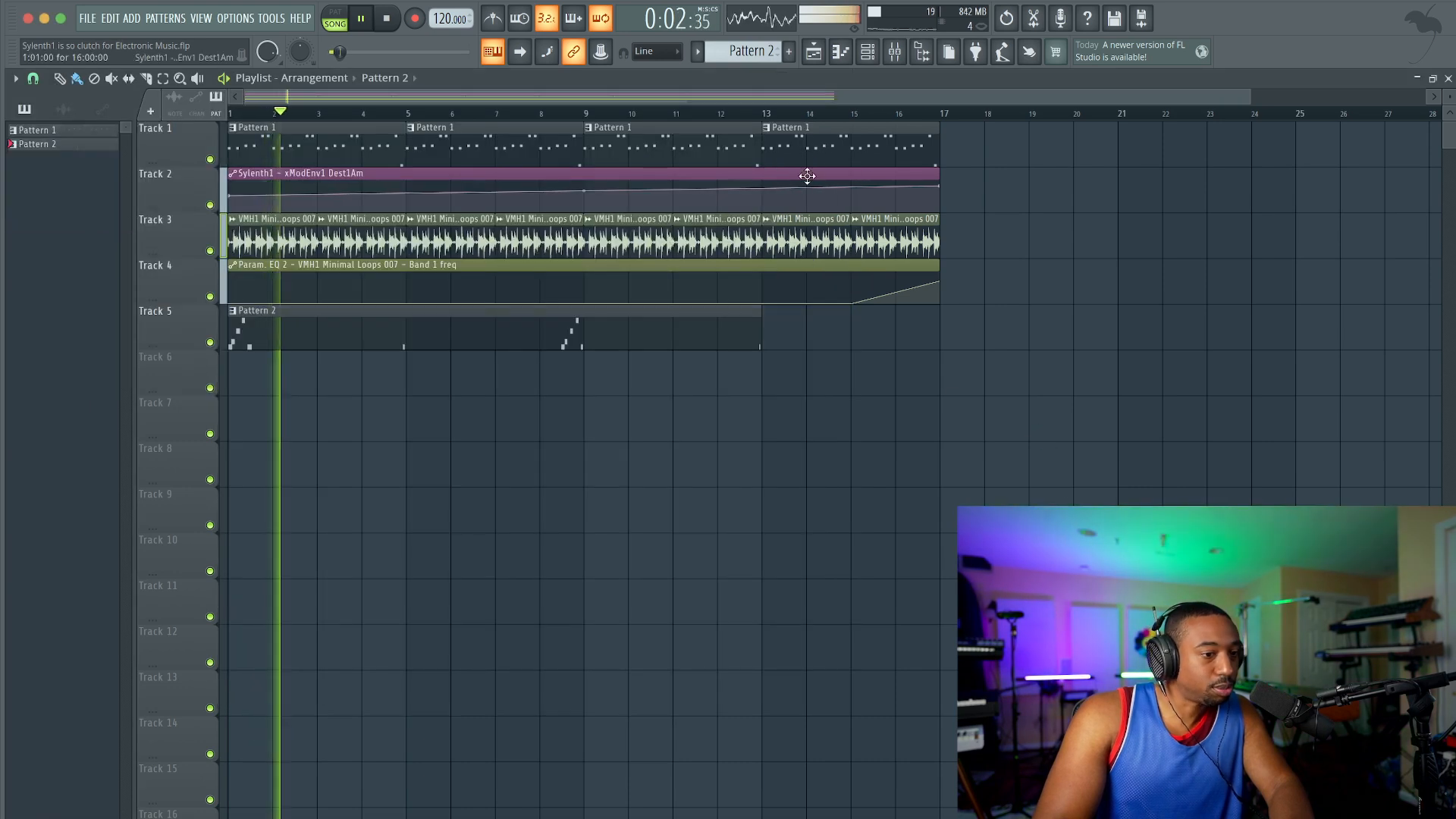
Step: Check the mixer levels during playback and set the second Sylenth1's Oscillator A2 phase to about 71.24 degrees
{"action": "left_click", "coordinate": [894, 51]}
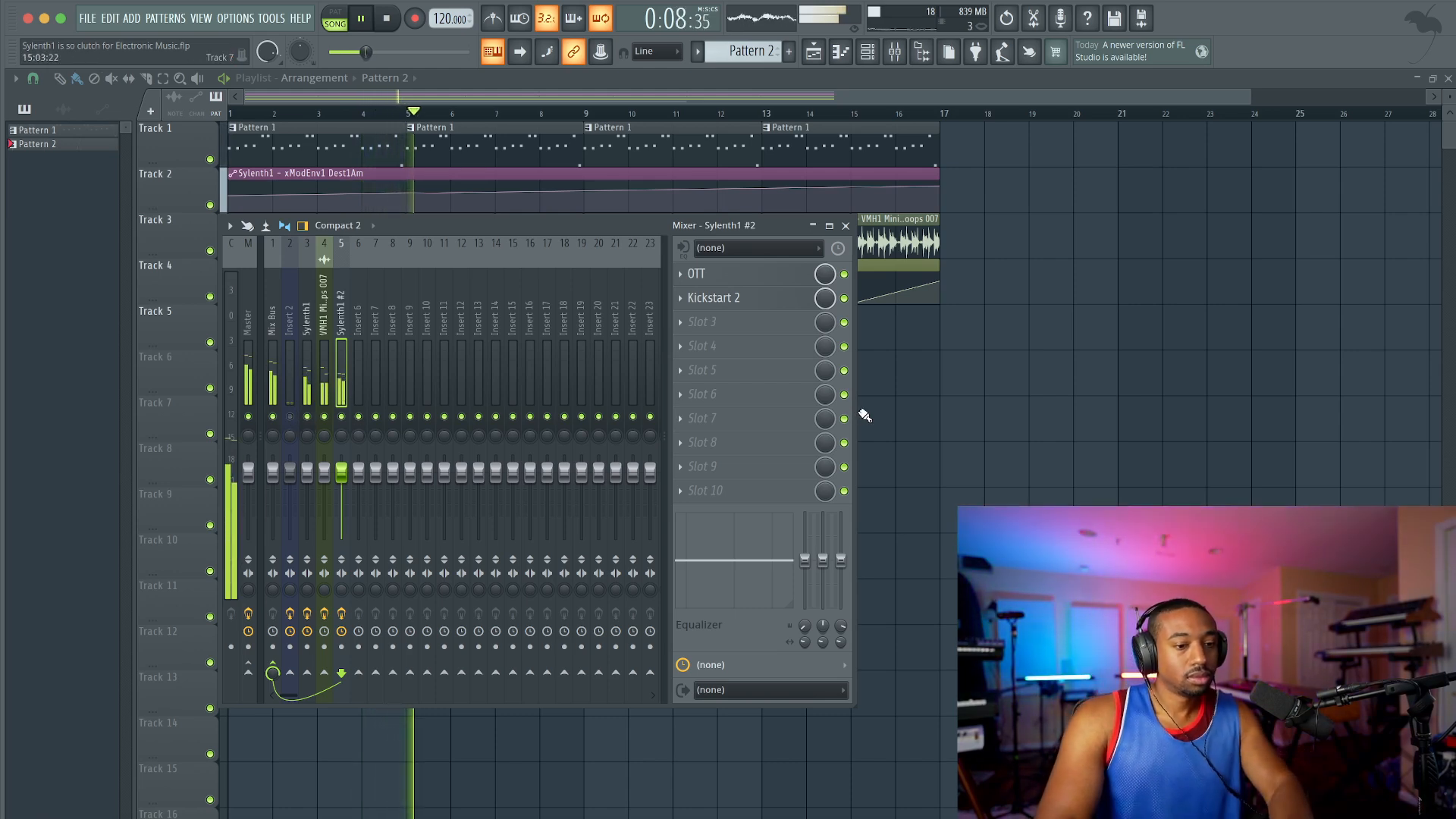
{"action": "key", "text": "F12"}
{"action": "key", "text": "F9"}
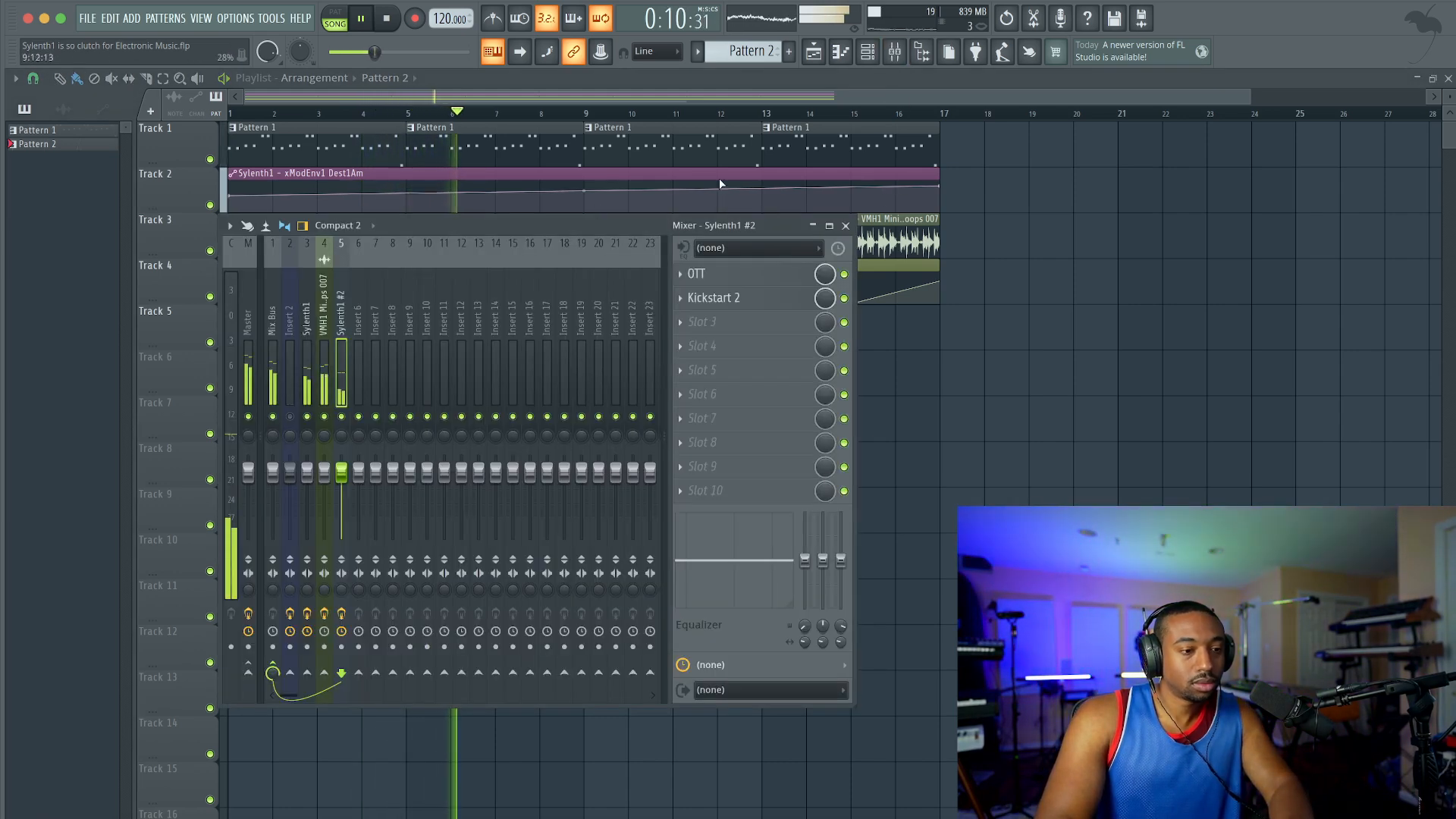
{"action": "key", "text": "F6"}
{"action": "left_click", "coordinate": [164, 217]}
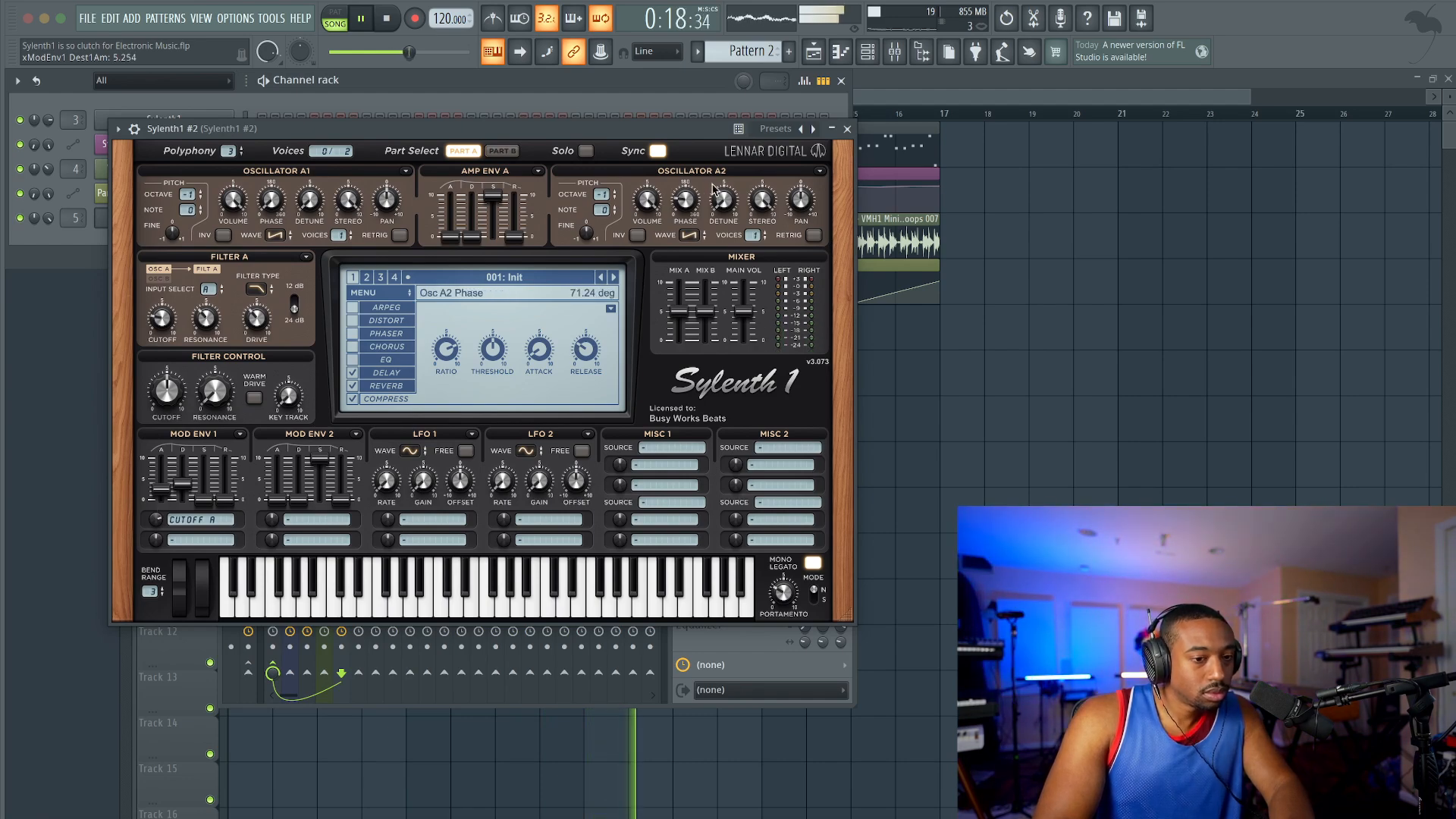
{"action": "left_click", "coordinate": [848, 131]}
Step: Duplicate the 16-bar section on Tracks 1 to 4 so that the copy starts at bar 17
{"action": "key", "text": "F5"}
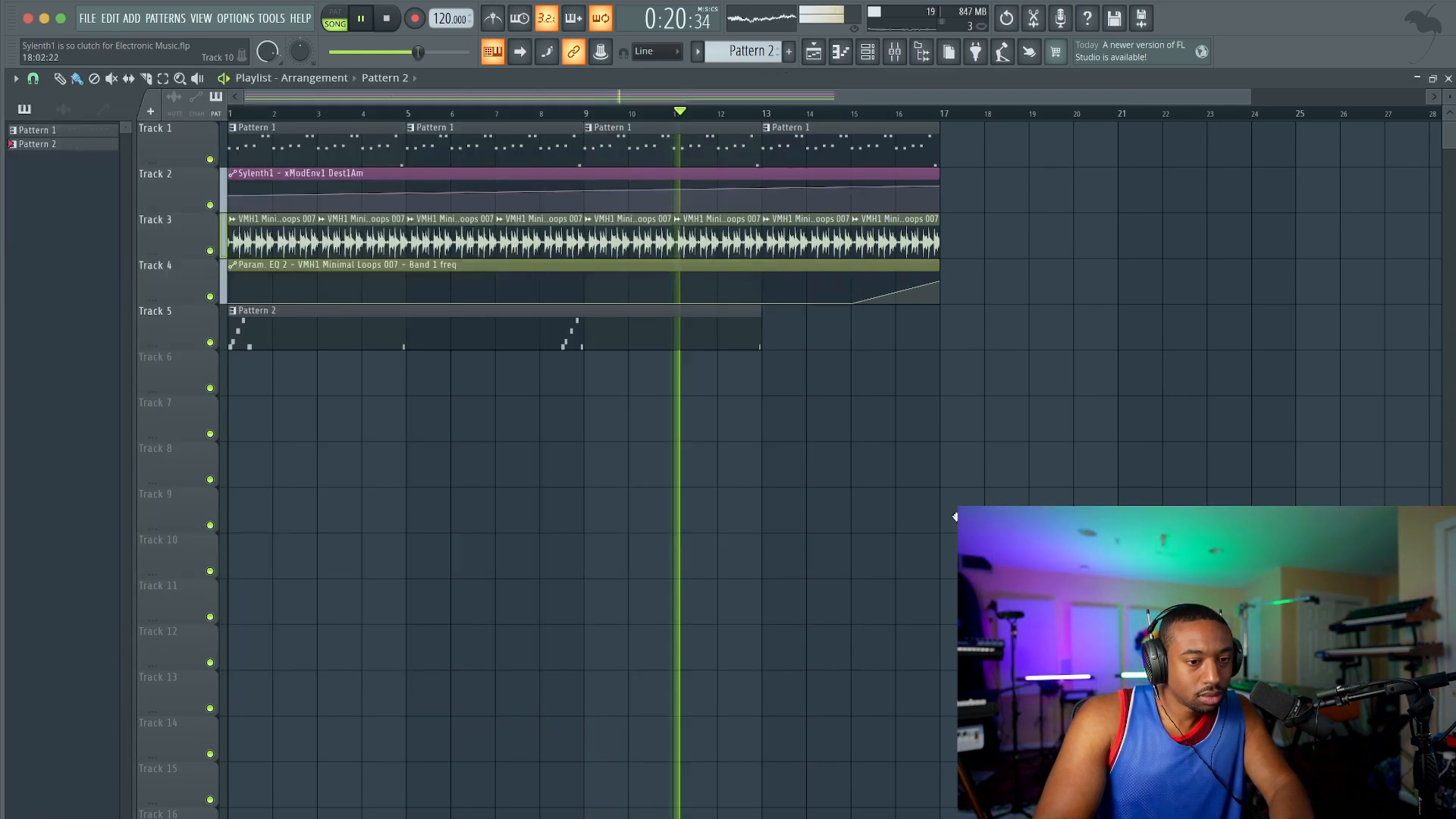
{"action": "scroll", "coordinate": [980, 367], "scroll_direction": "down", "scroll_amount": 2}
{"action": "left_click_drag", "start_coordinate": [862, 288], "coordinate": [135, 126]}
{"action": "left_click_drag", "start_coordinate": [303, 144], "coordinate": [822, 152]}
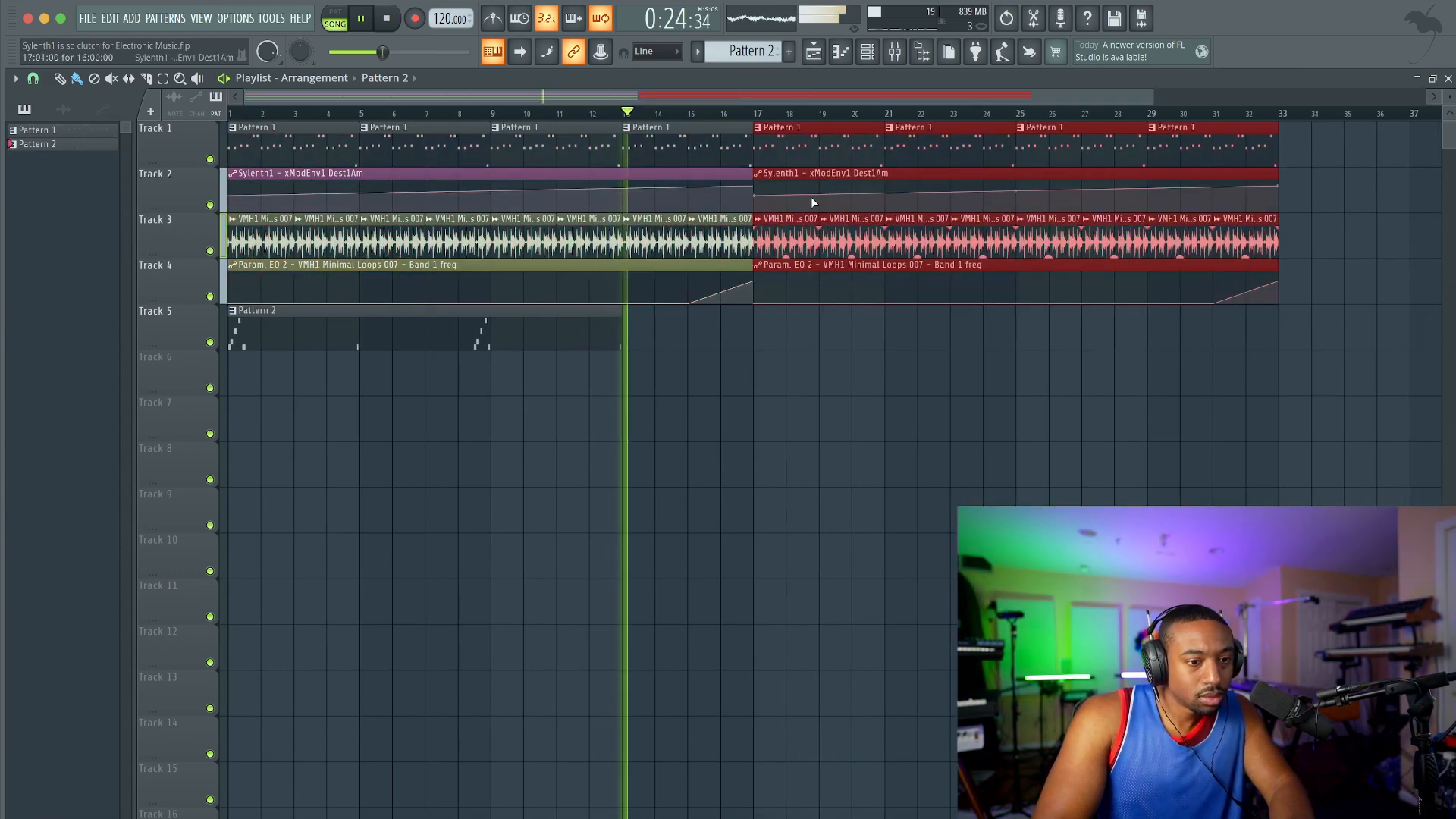
{"action": "left_click", "coordinate": [809, 322], "text": "super"}
Step: Merge the two Sylenth1 automation clips on Track 2 into one clip and delete its control point at bar 17
{"action": "scroll", "coordinate": [767, 285], "scroll_direction": "down", "scroll_amount": 2}
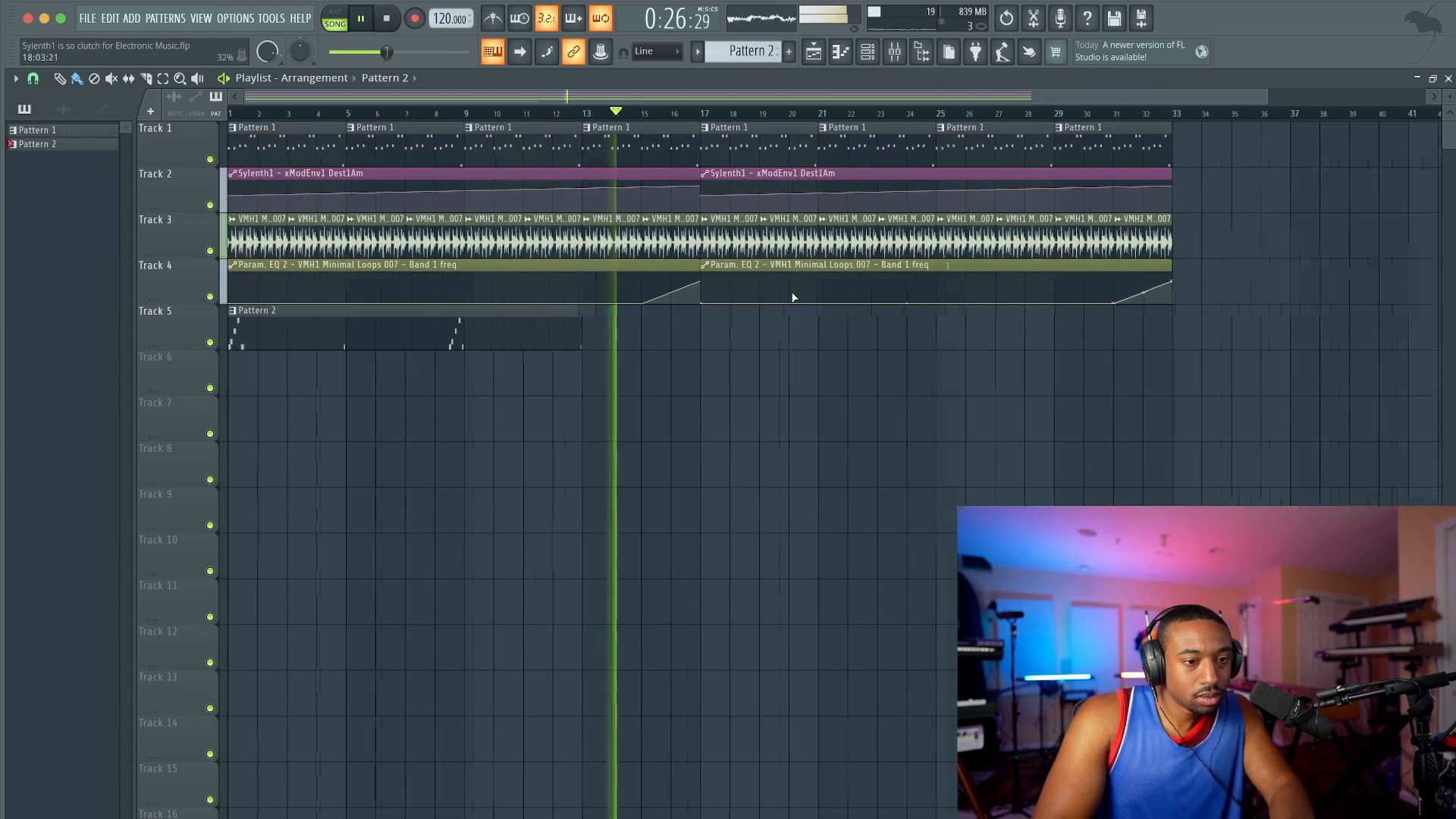
{"action": "left_click_drag", "start_coordinate": [732, 194], "coordinate": [657, 181]}
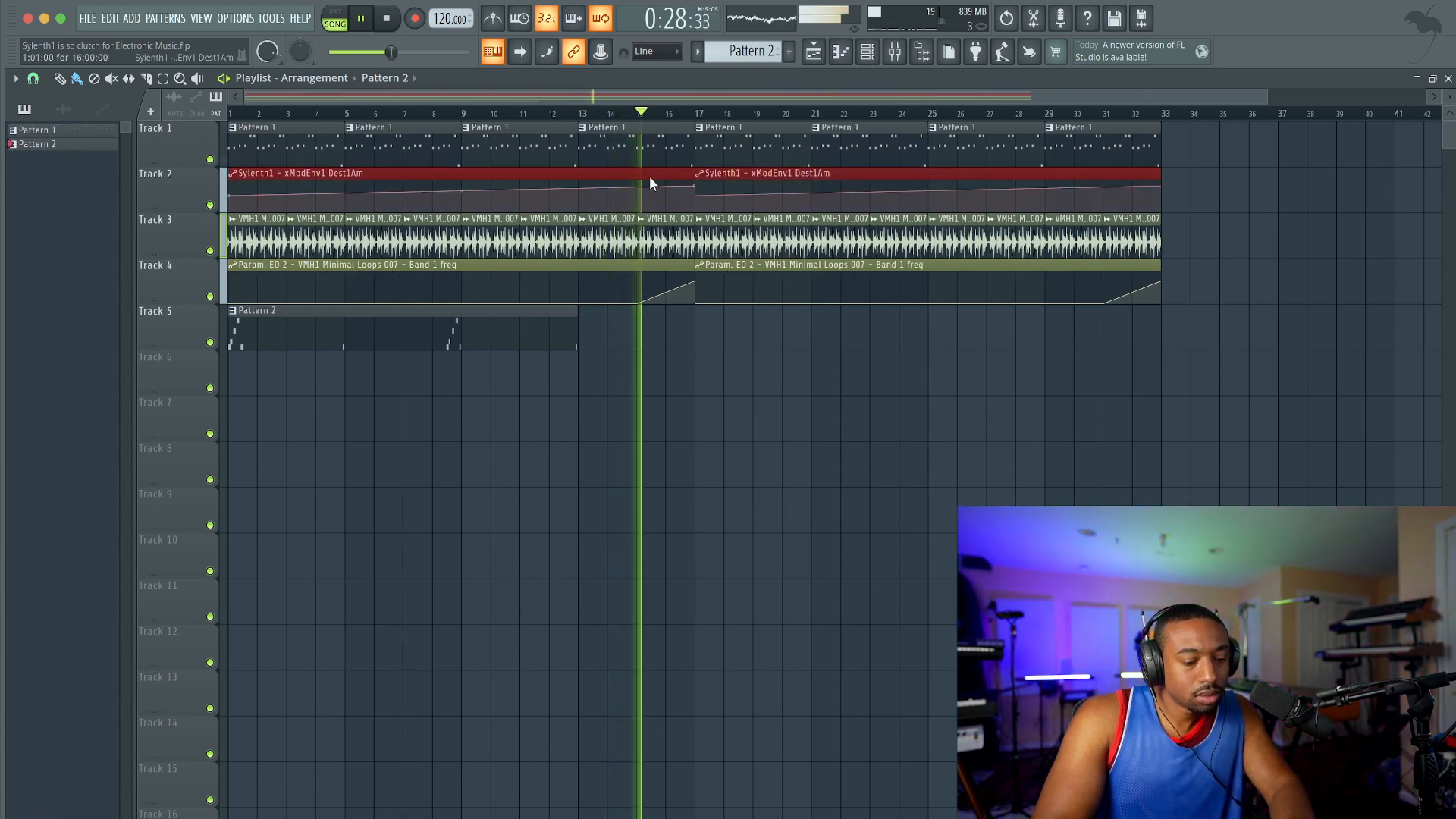
{"action": "key", "text": "super+g"}
{"action": "right_click", "coordinate": [697, 191]}
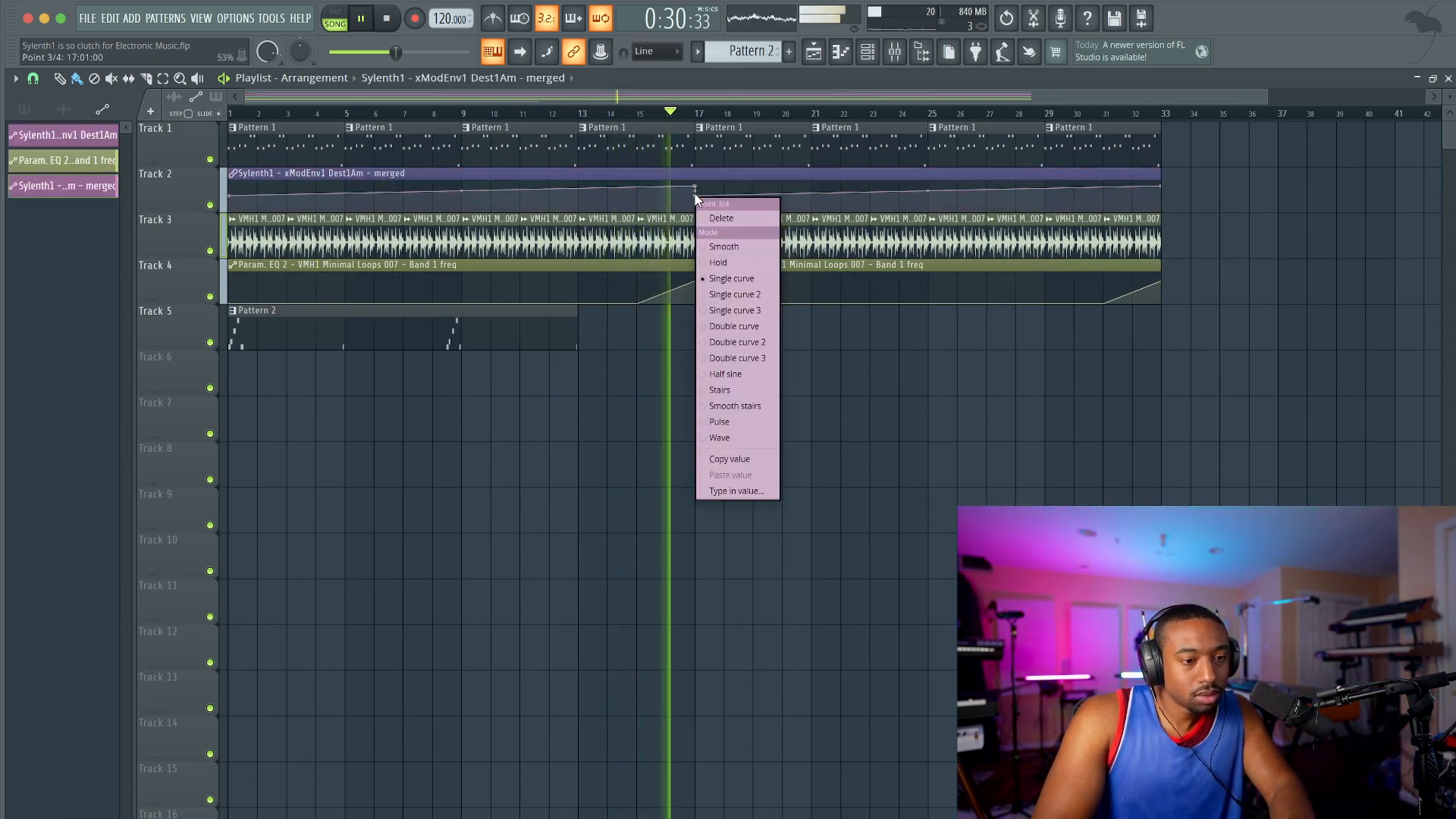
{"action": "left_click", "coordinate": [717, 218]}
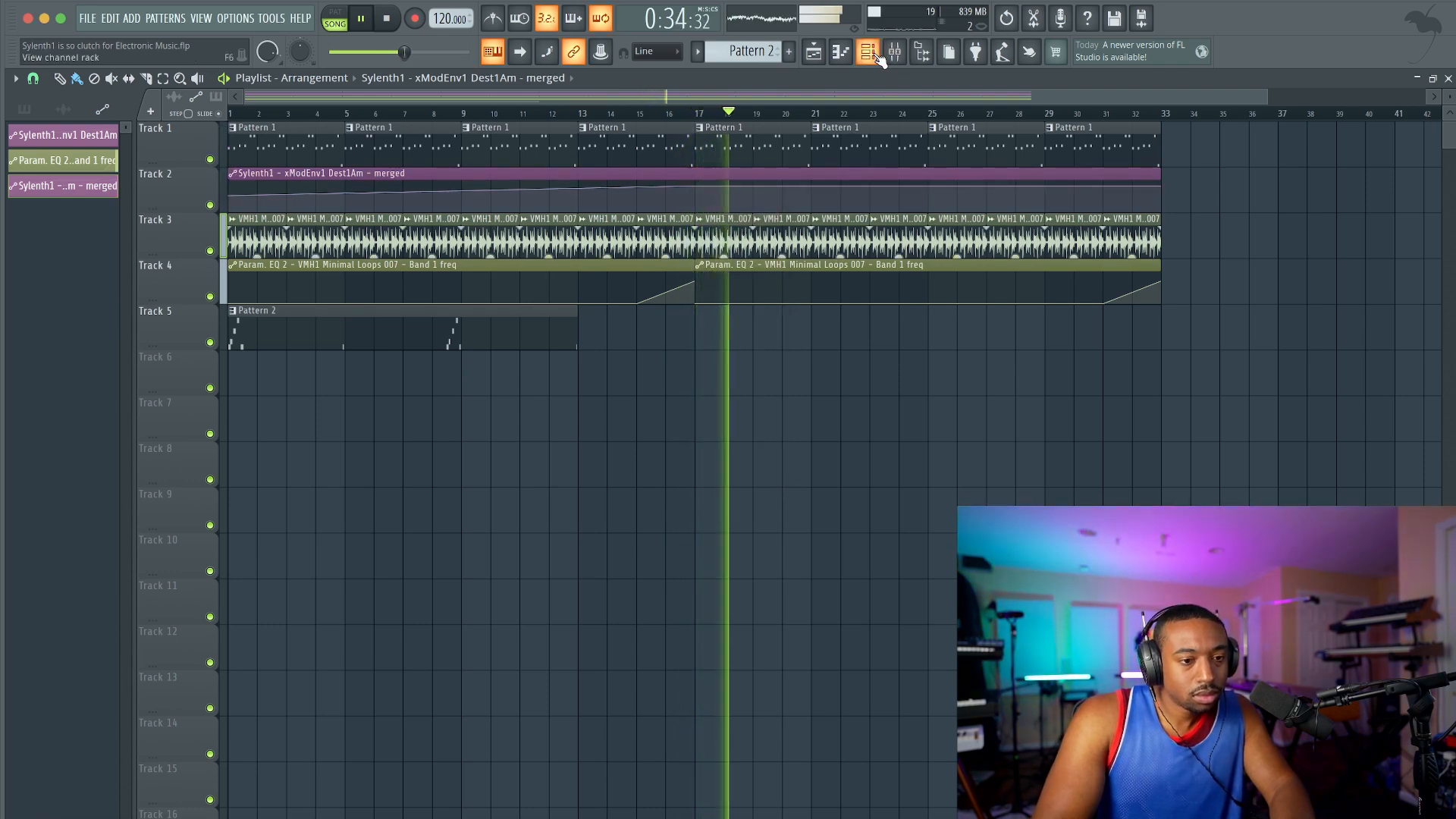
Step: Load Kickstart 2 in the second effect slot of the Sylenth1 mixer track and create an automation clip for its mix level
{"action": "key", "text": "F9"}
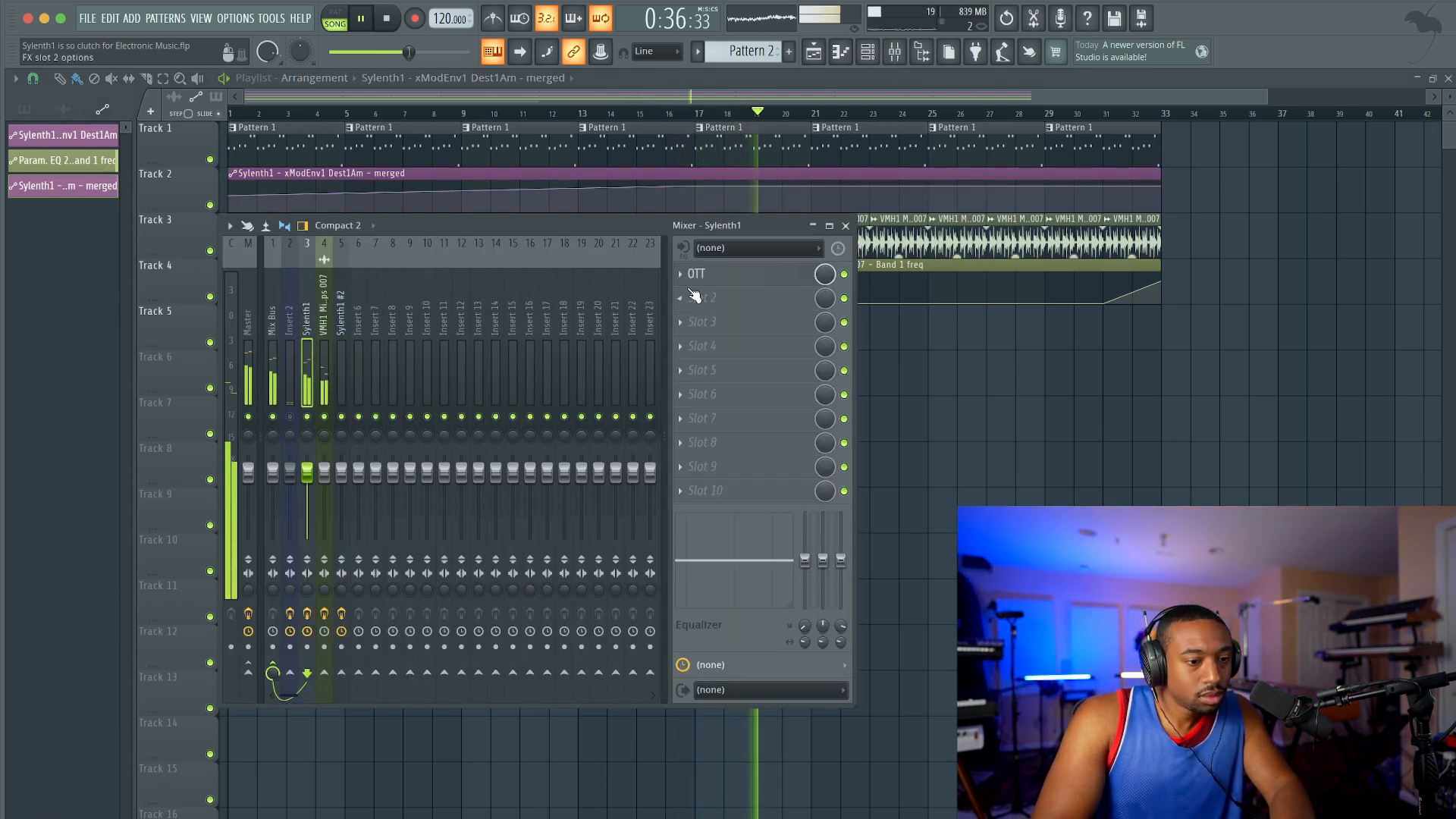
{"action": "left_click", "coordinate": [678, 319]}
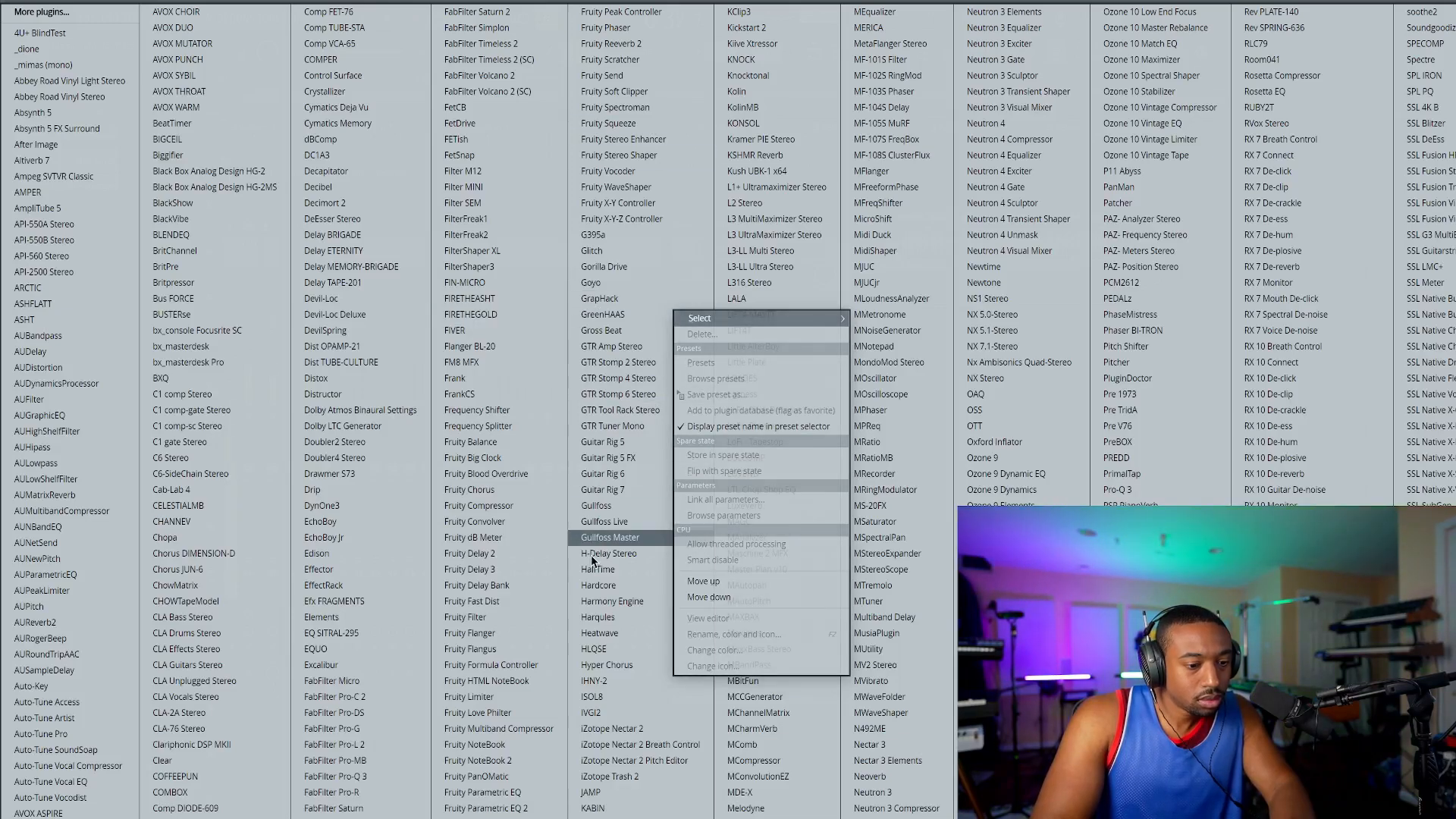
{"action": "left_click", "coordinate": [748, 30]}
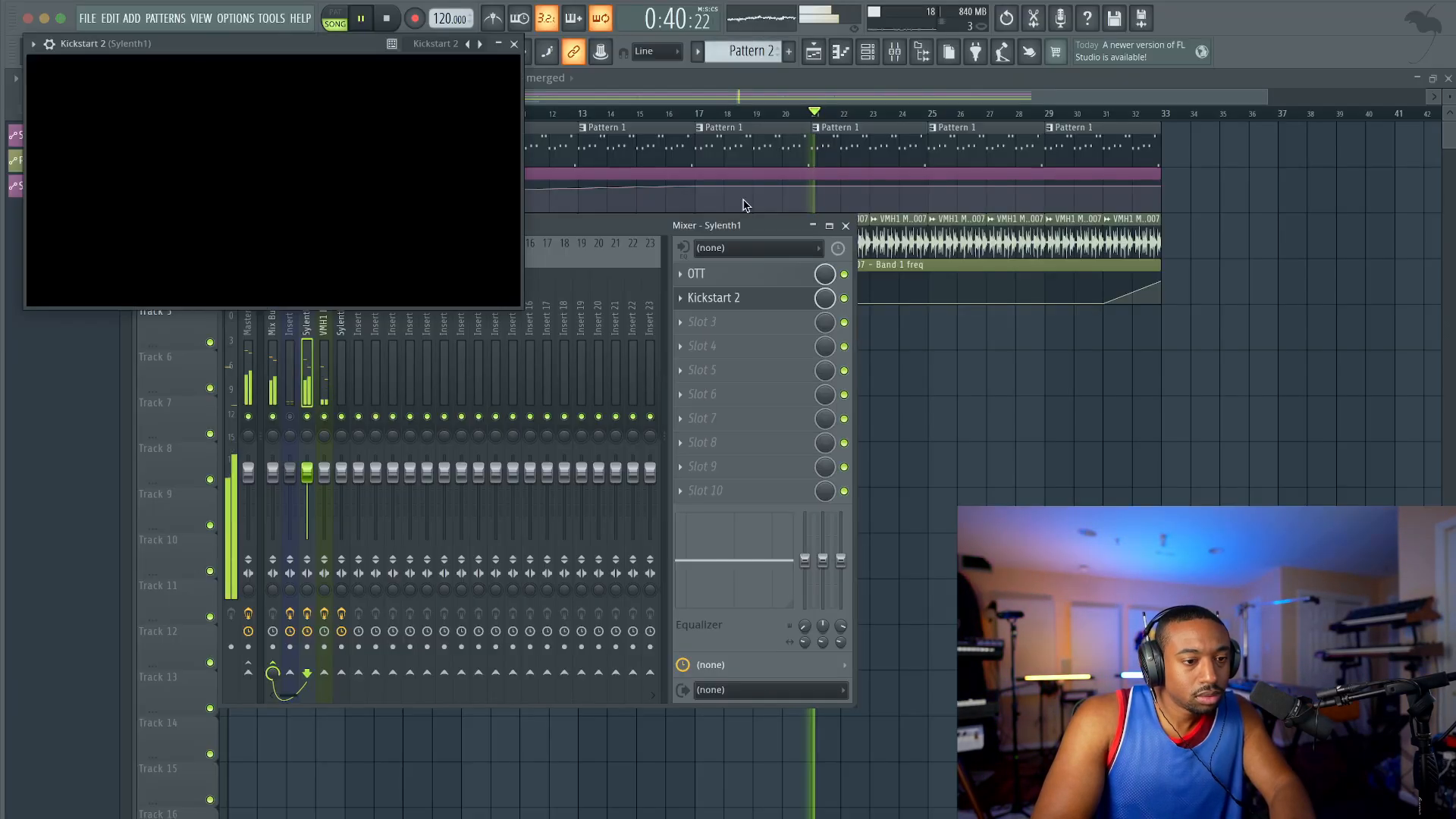
{"action": "right_click", "coordinate": [824, 298]}
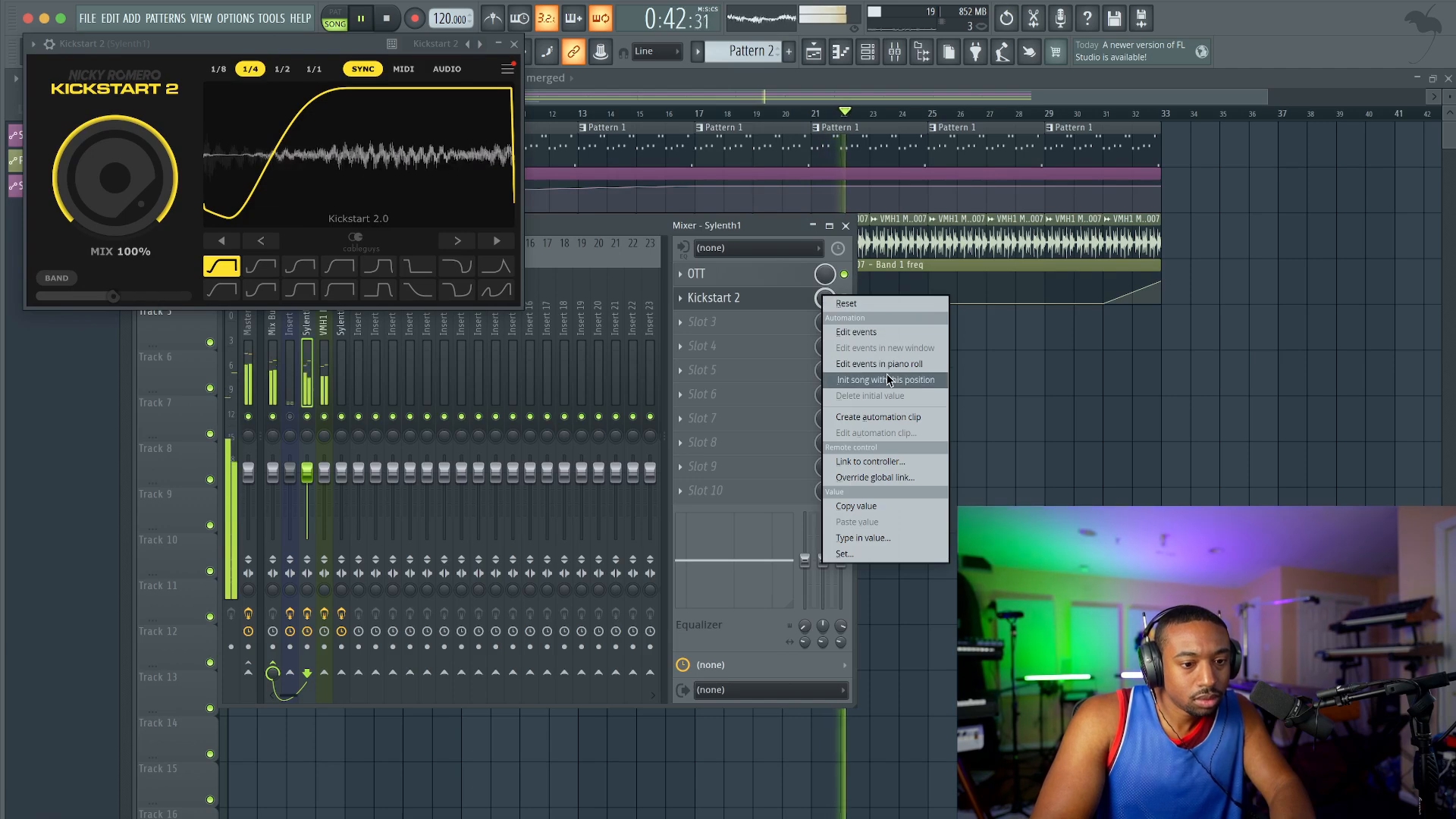
{"action": "left_click", "coordinate": [872, 377]}
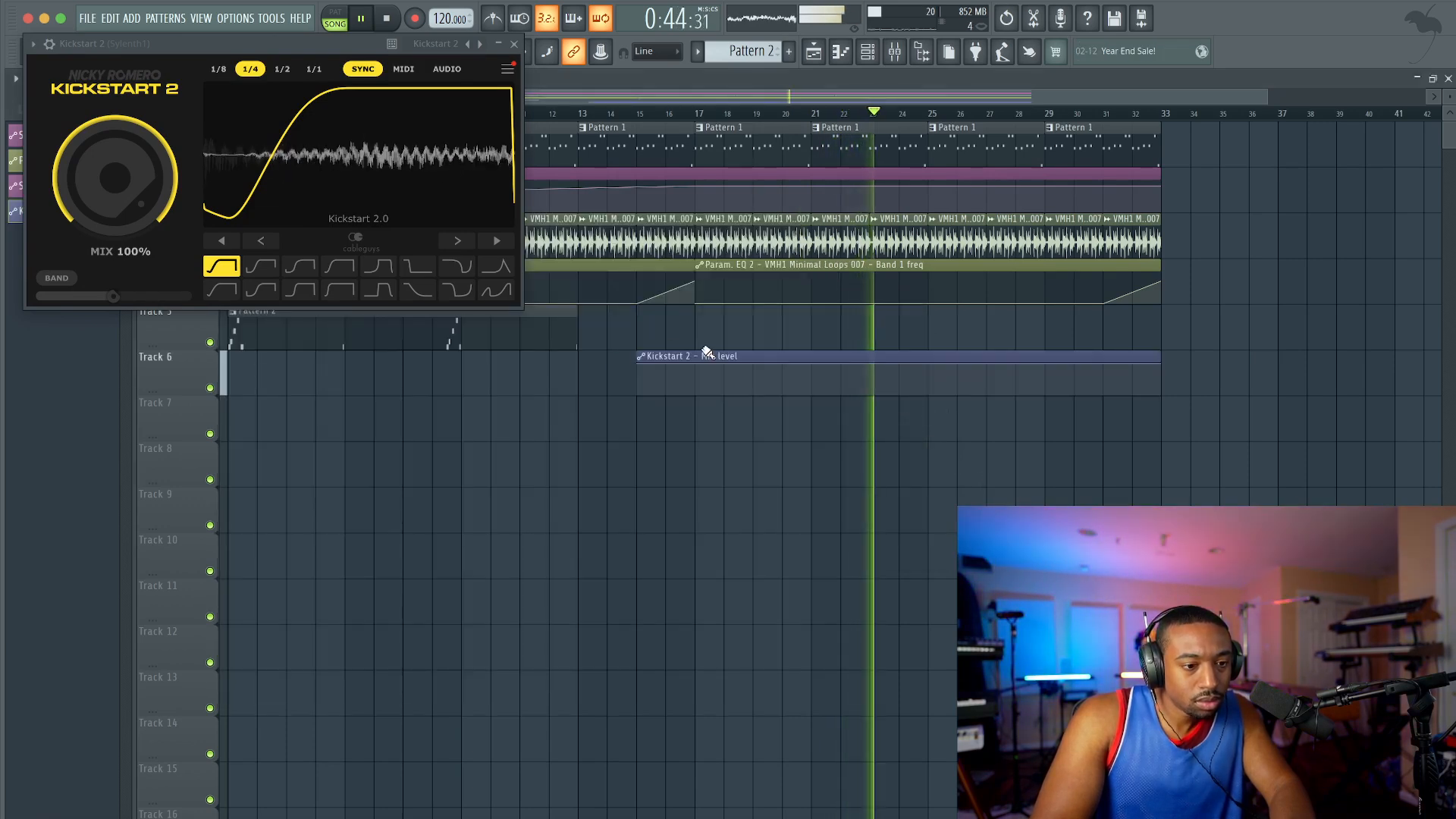
Step: Move the Kickstart 2 mix level clip on Track 6 to bar 1, extend it to bar 33 and restart playback
{"action": "left_click_drag", "start_coordinate": [698, 361], "coordinate": [274, 367]}
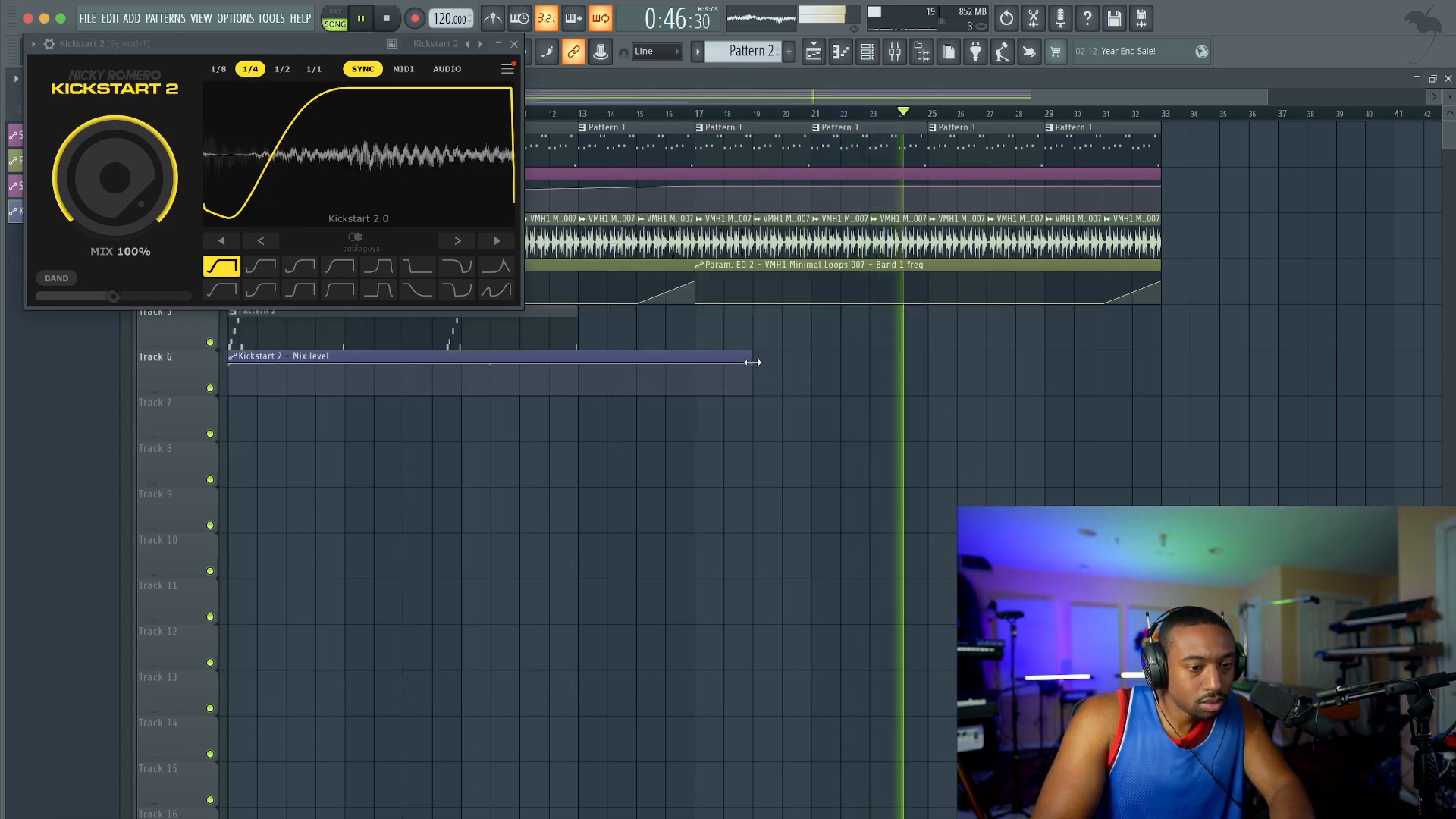
{"action": "left_click_drag", "start_coordinate": [752, 365], "coordinate": [1160, 364]}
{"action": "key", "text": "space"}
{"action": "key", "text": "space"}
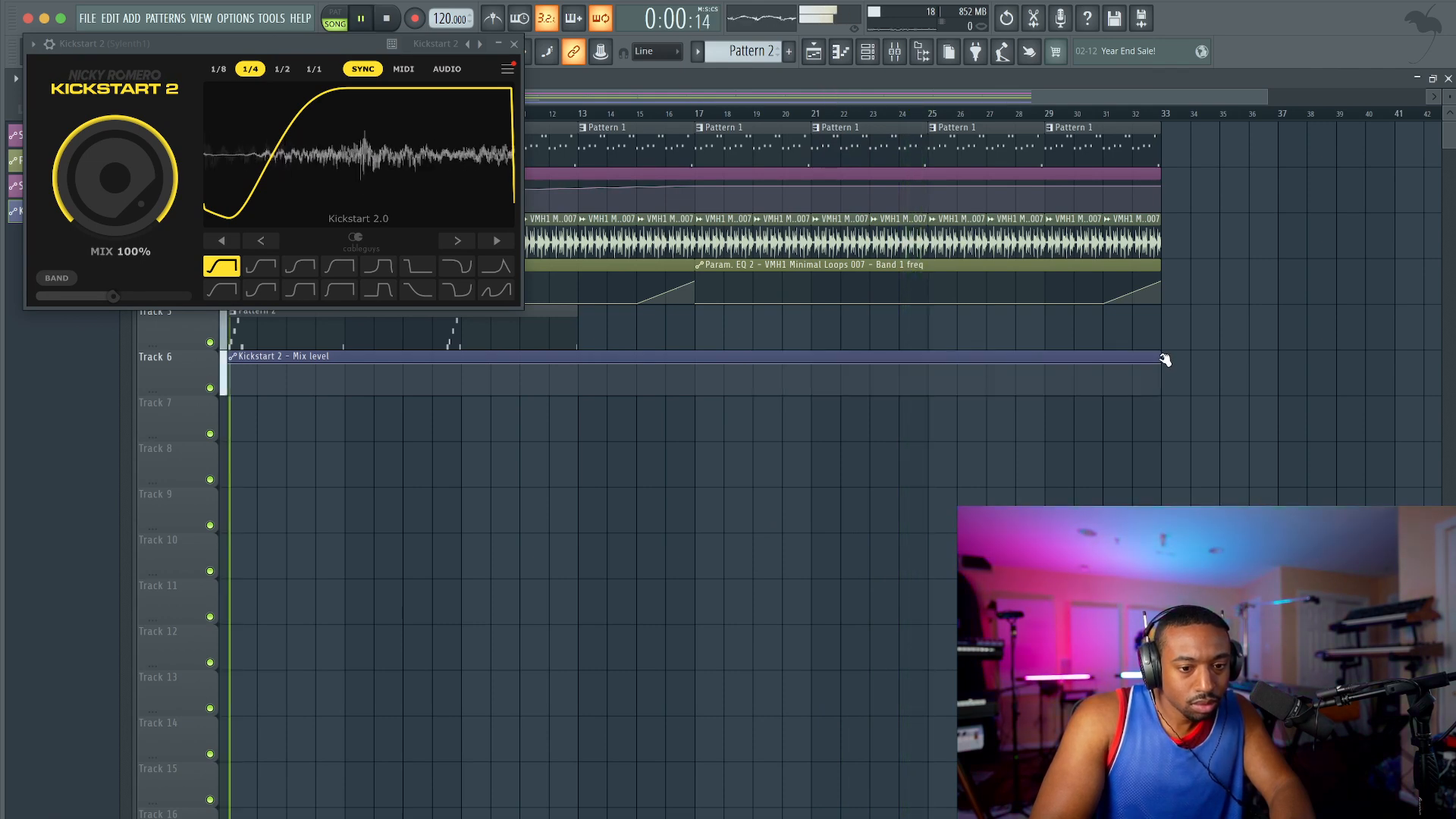
Step: Shape the Kickstart 2 mix automation to minimum until bar 17, maximum from bar 17 to 25, and minimum again through bar 33
{"action": "left_click_drag", "start_coordinate": [231, 364], "coordinate": [232, 478]}
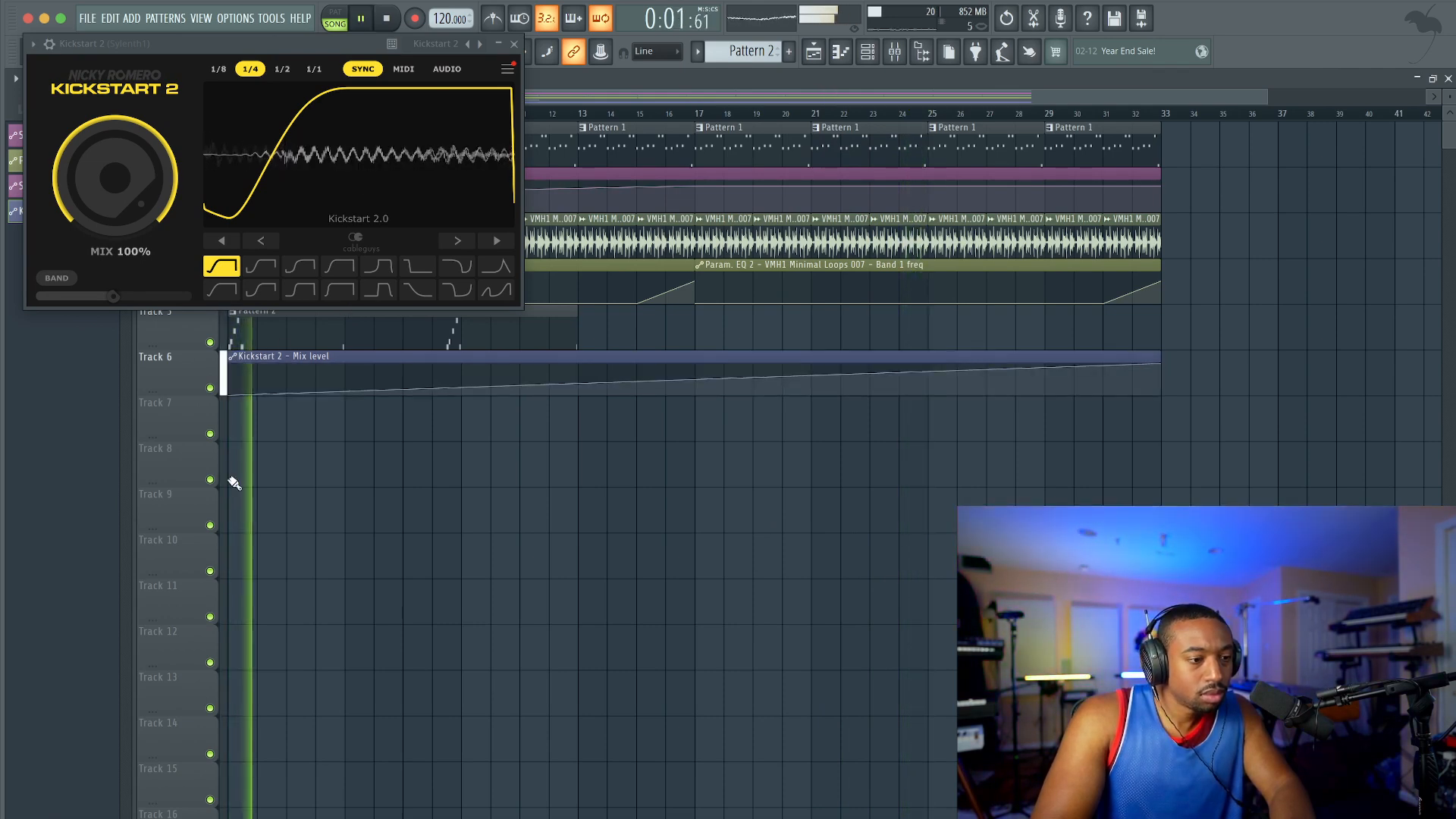
{"action": "right_click", "coordinate": [693, 378]}
{"action": "left_click_drag", "start_coordinate": [693, 378], "coordinate": [699, 391]}
{"action": "right_click", "coordinate": [690, 365]}
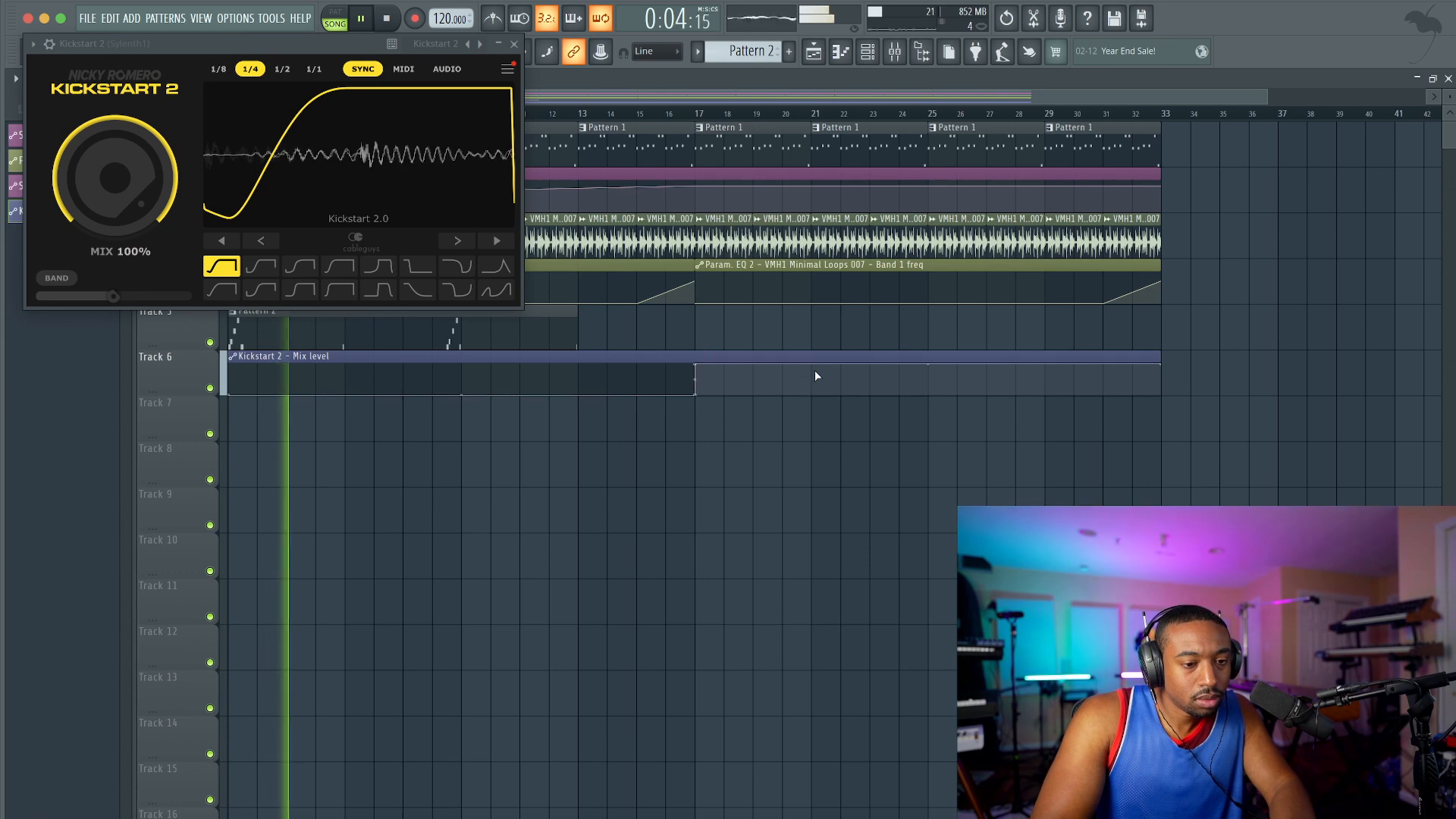
{"action": "right_click", "coordinate": [943, 380]}
{"action": "mouse_move", "coordinate": [943, 380]}
{"action": "left_mouse_down"}
{"action": "mouse_move", "coordinate": [943, 332]}
{"action": "mouse_move", "coordinate": [936, 405]}
{"action": "left_mouse_up"}
{"action": "right_click", "coordinate": [939, 371]}
{"action": "left_click_drag", "start_coordinate": [1161, 365], "coordinate": [1163, 395]}
{"action": "left_click", "coordinate": [514, 44]}
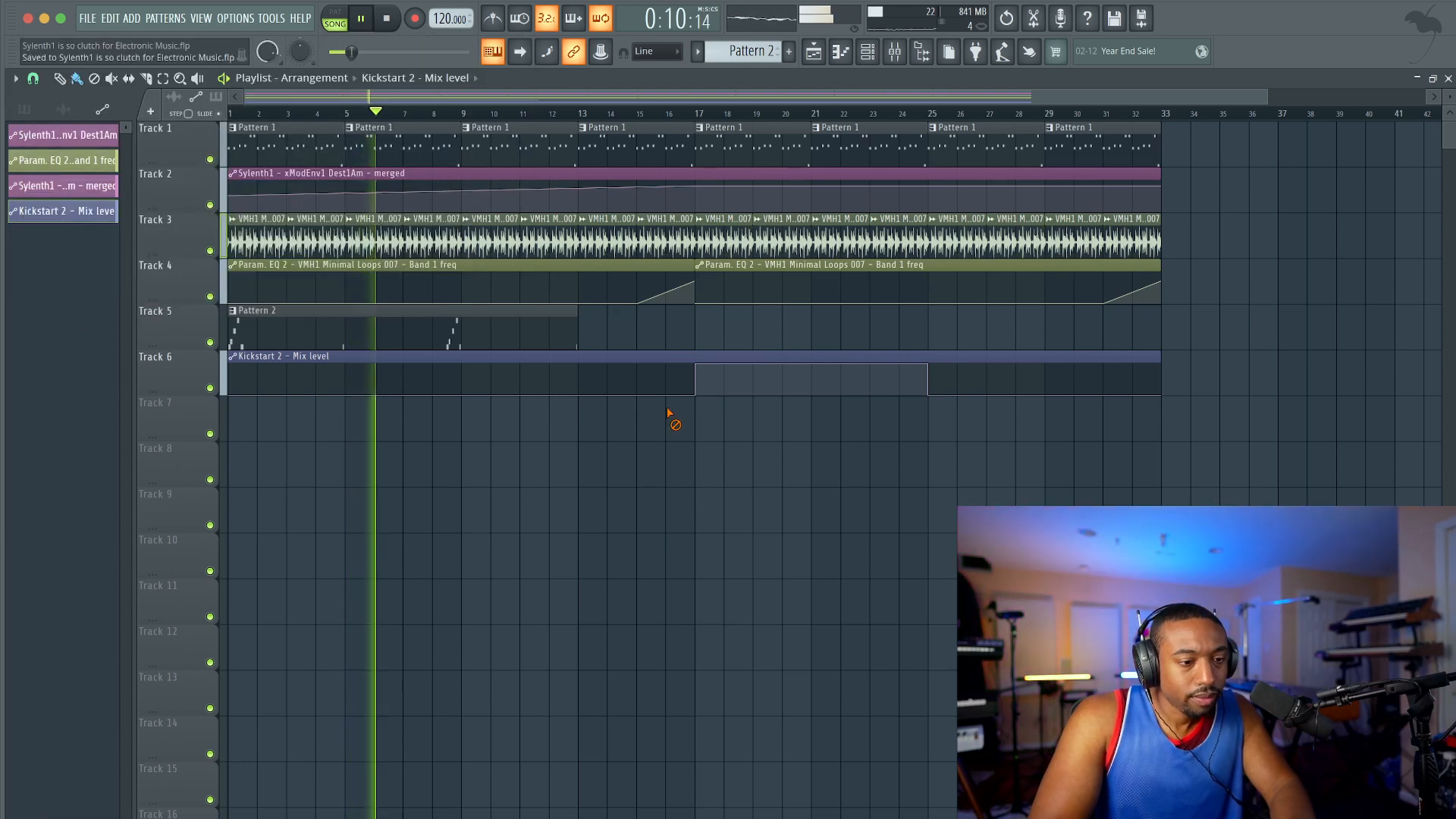
Step: Display the channel rack, mixer and sample browser, and open the VVE1 Vocals folder inside Vengeance - Vocal Essentials Vol.1
{"action": "left_click", "coordinate": [867, 51]}
{"action": "left_click", "coordinate": [153, 79]}
{"action": "left_click", "coordinate": [153, 79]}
{"action": "left_click", "coordinate": [150, 80]}
{"action": "left_click", "coordinate": [102, 98]}
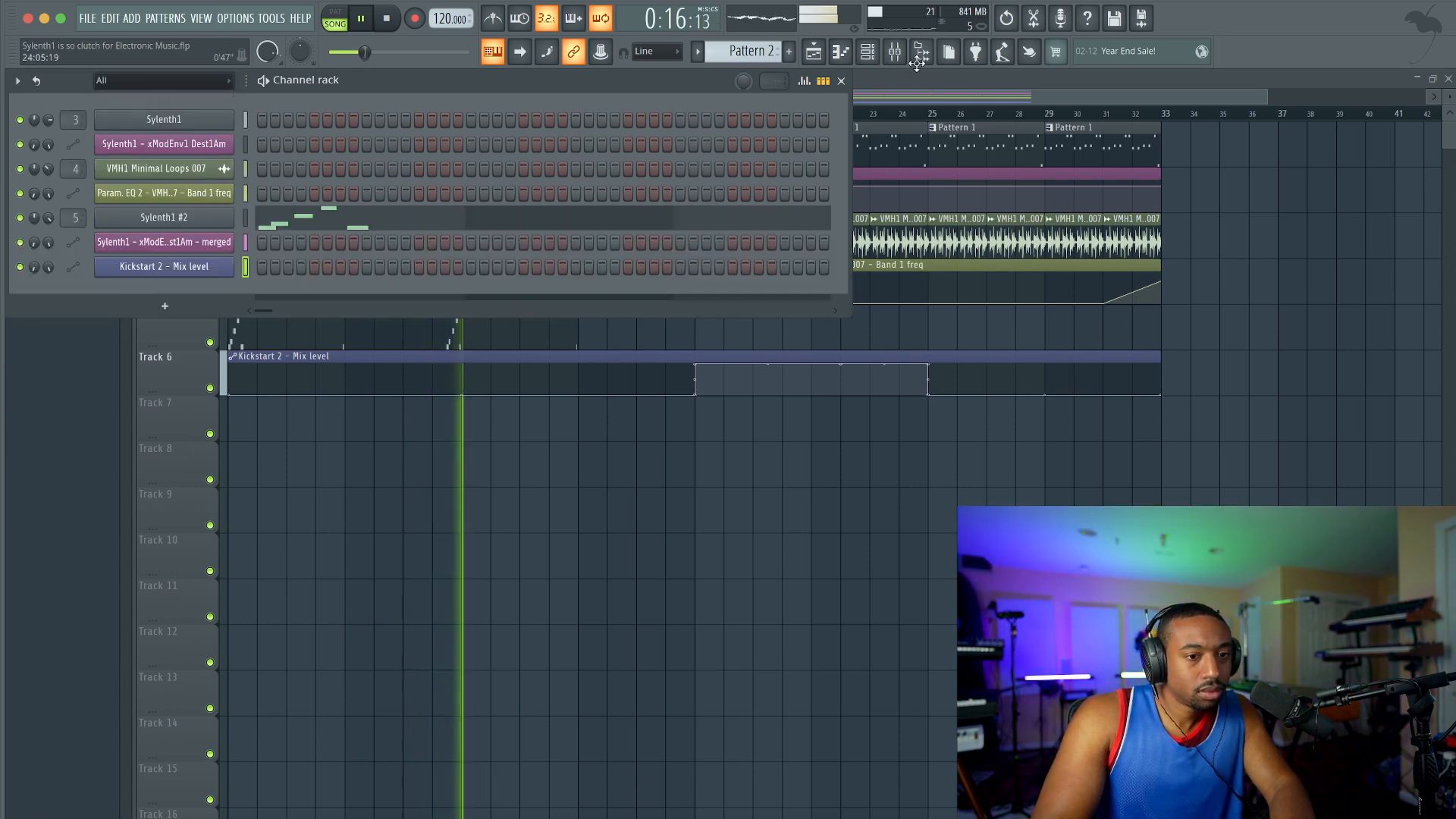
{"action": "left_click", "coordinate": [921, 51]}
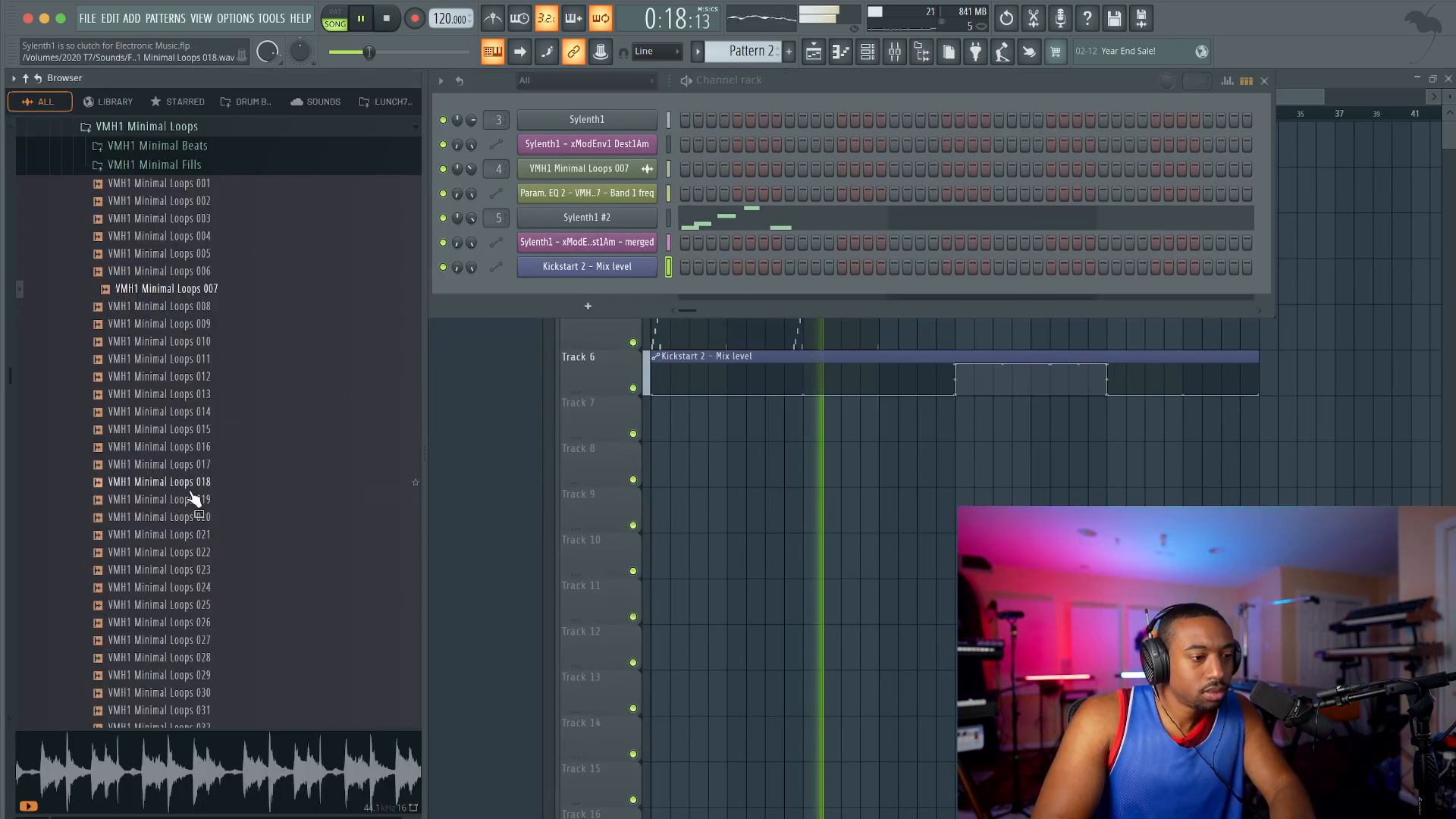
{"action": "scroll", "coordinate": [194, 489], "scroll_direction": "down", "scroll_amount": 10}
{"action": "left_click", "coordinate": [895, 52]}
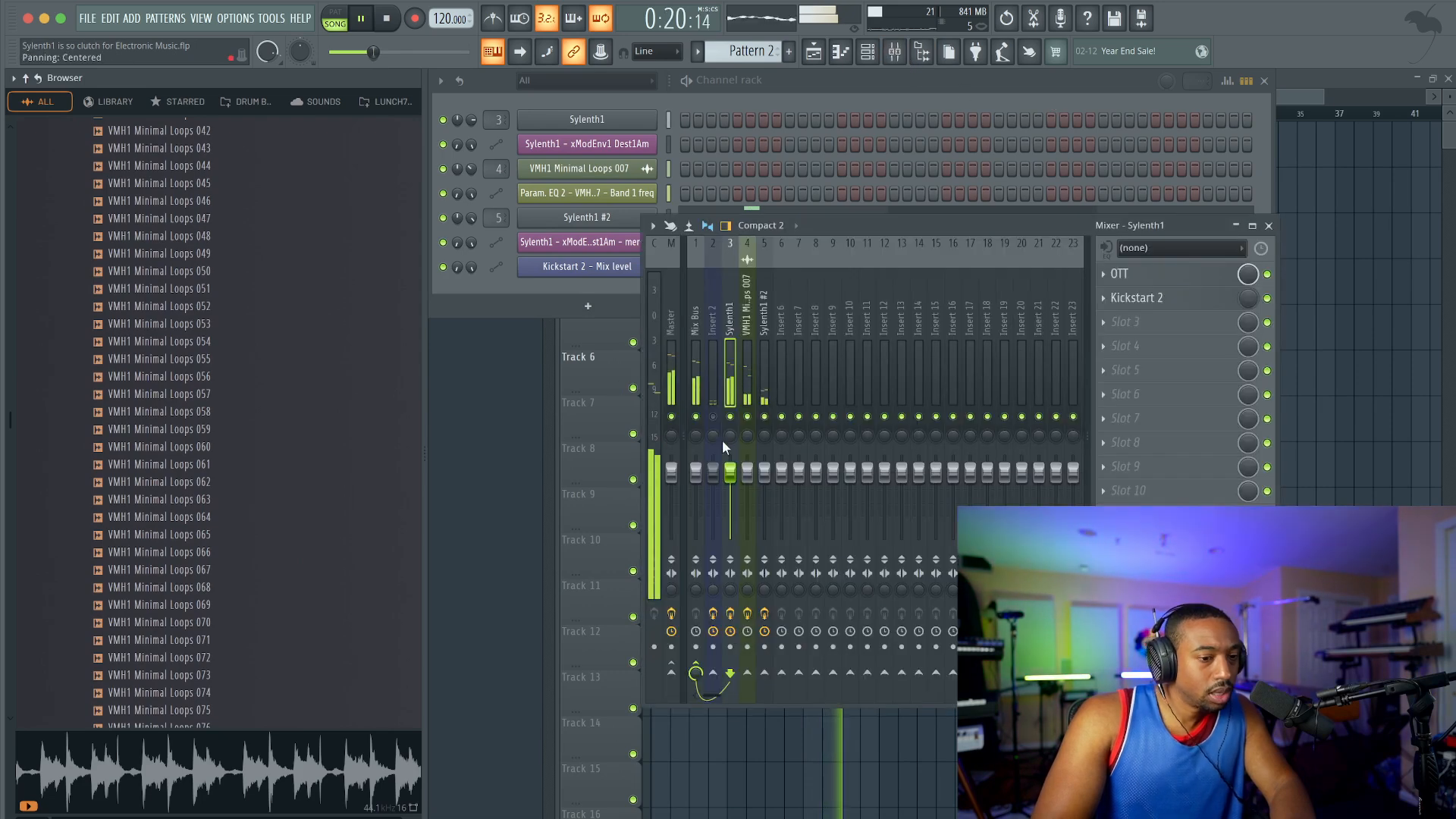
{"action": "scroll", "coordinate": [97, 442], "scroll_direction": "down", "scroll_amount": 20}
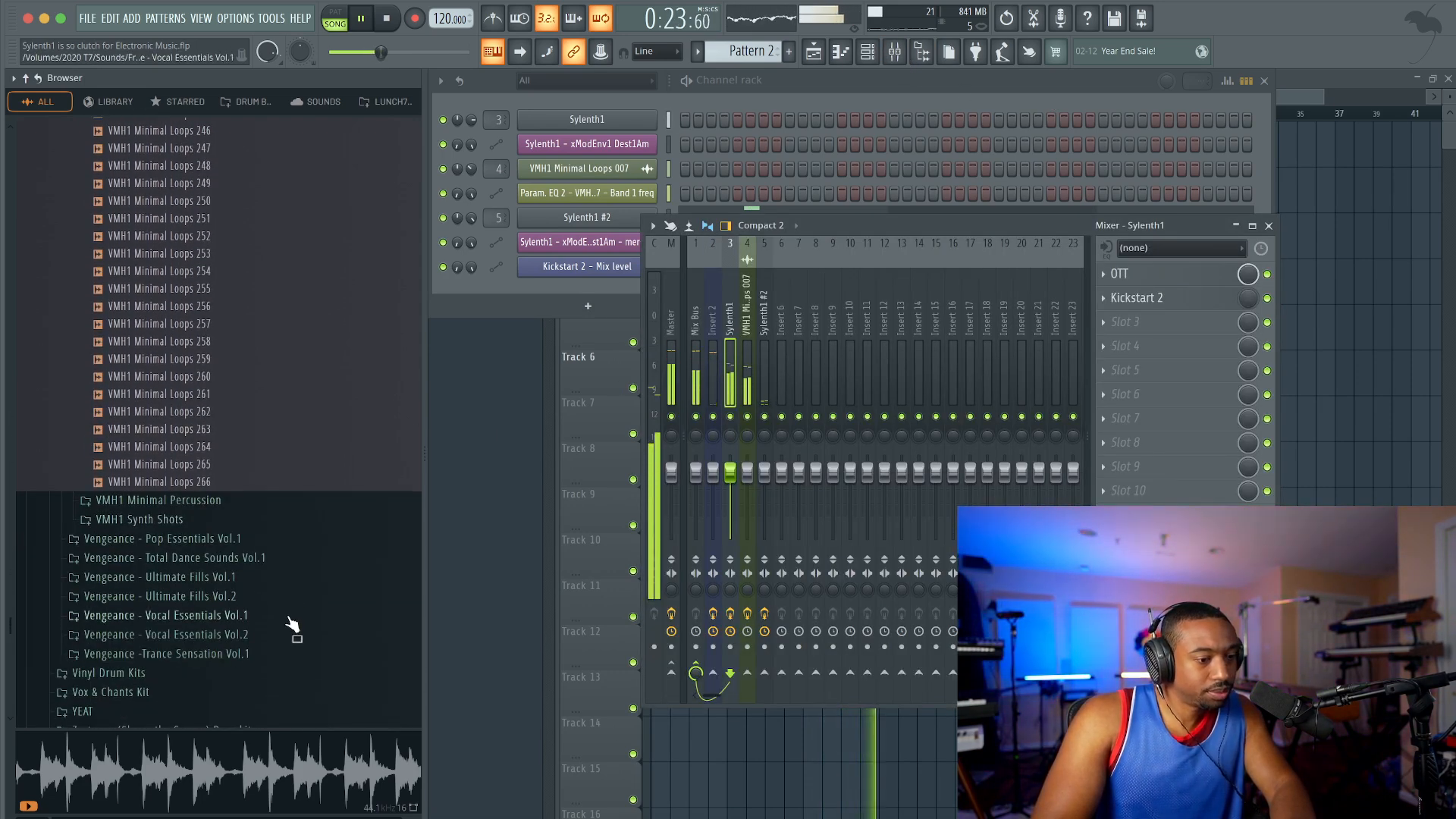
{"action": "left_click", "coordinate": [242, 616]}
{"action": "scroll", "coordinate": [189, 509], "scroll_direction": "down", "scroll_amount": 3}
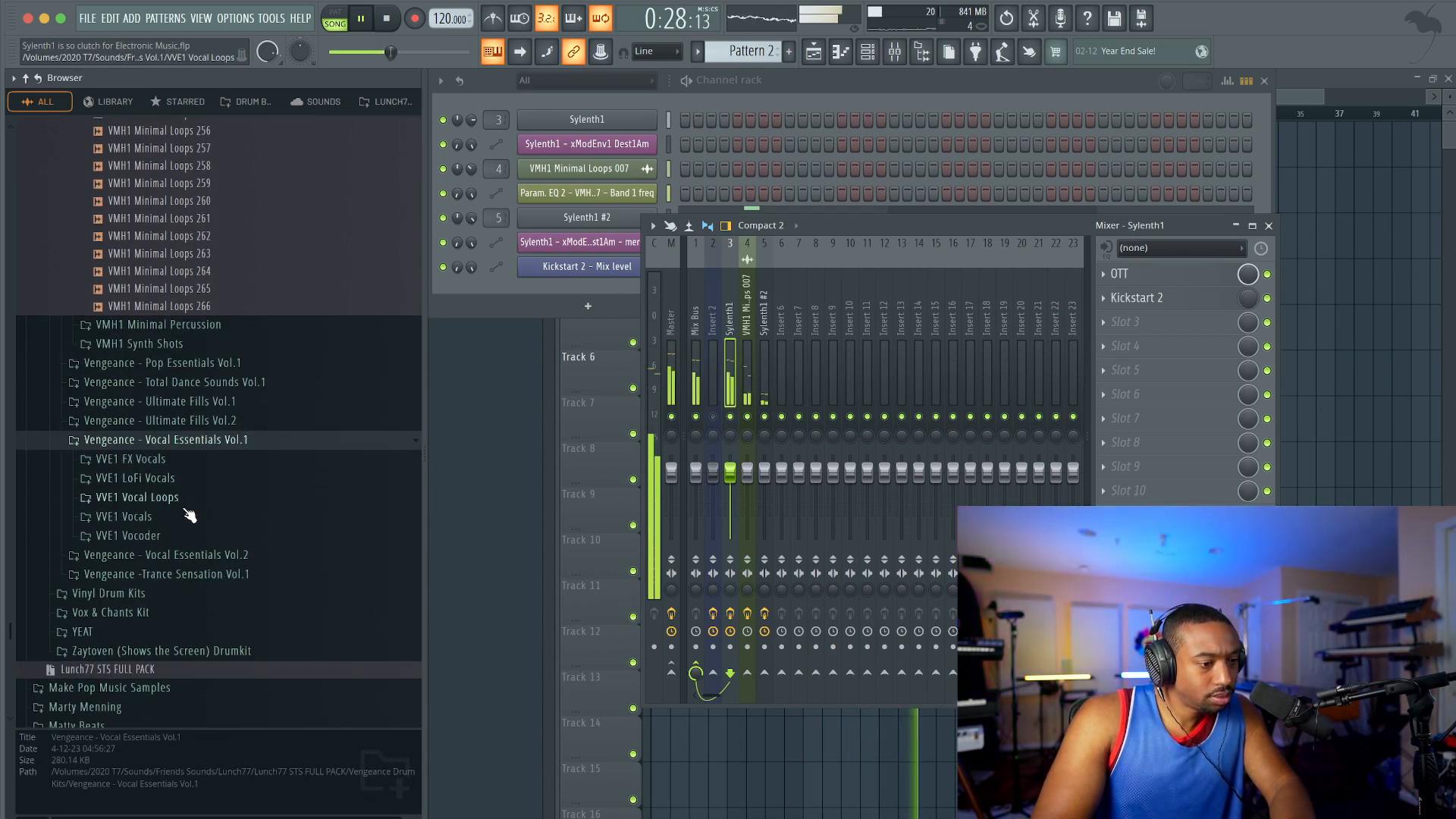
{"action": "left_click", "coordinate": [125, 516]}
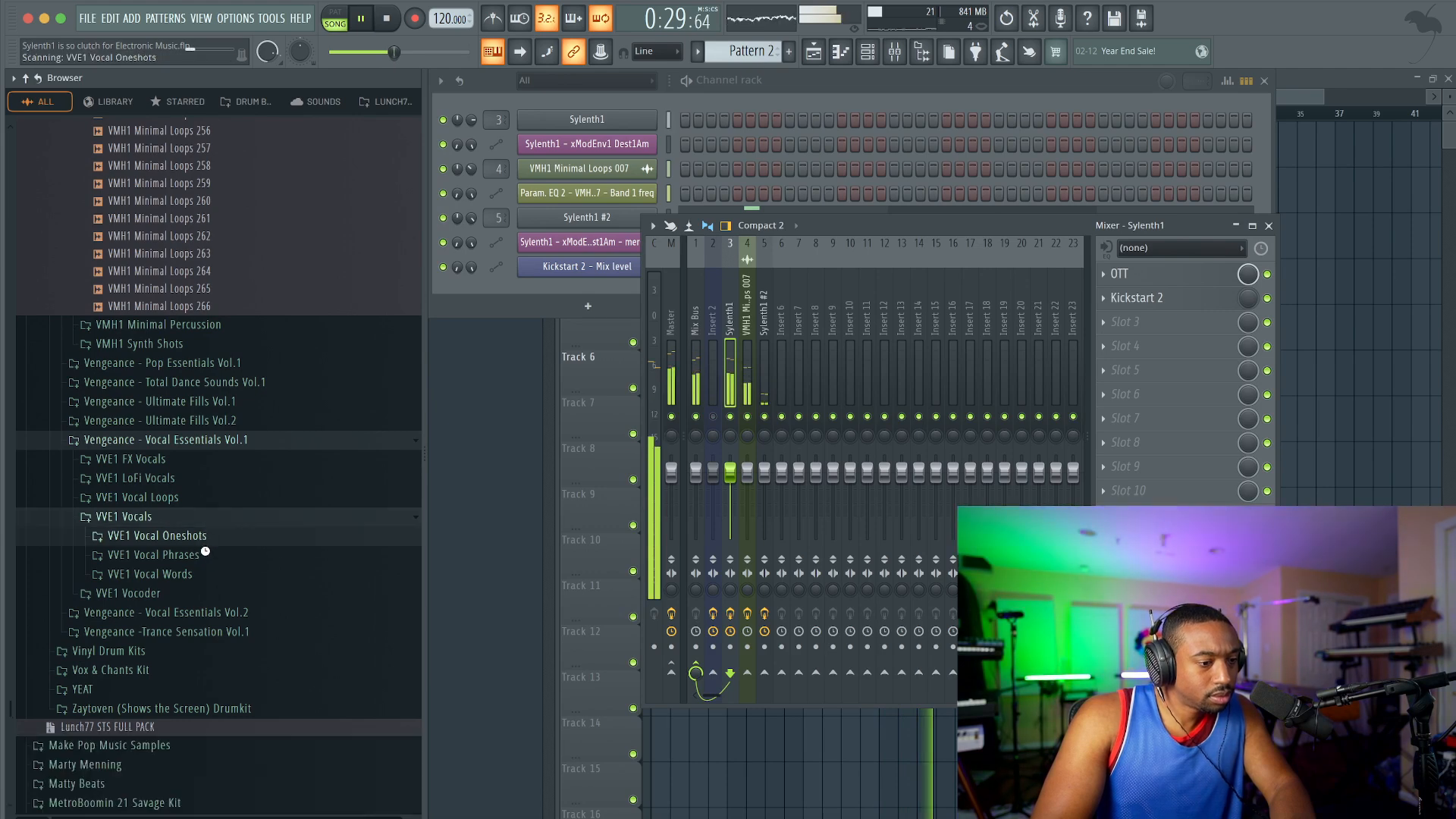
Step: Audition several samples in the VVE1 Vocal Oneshots folder against the playing track
{"action": "left_click", "coordinate": [201, 538]}
{"action": "left_click", "coordinate": [209, 485]}
{"action": "left_click", "coordinate": [215, 461]}
{"action": "left_click", "coordinate": [217, 426]}
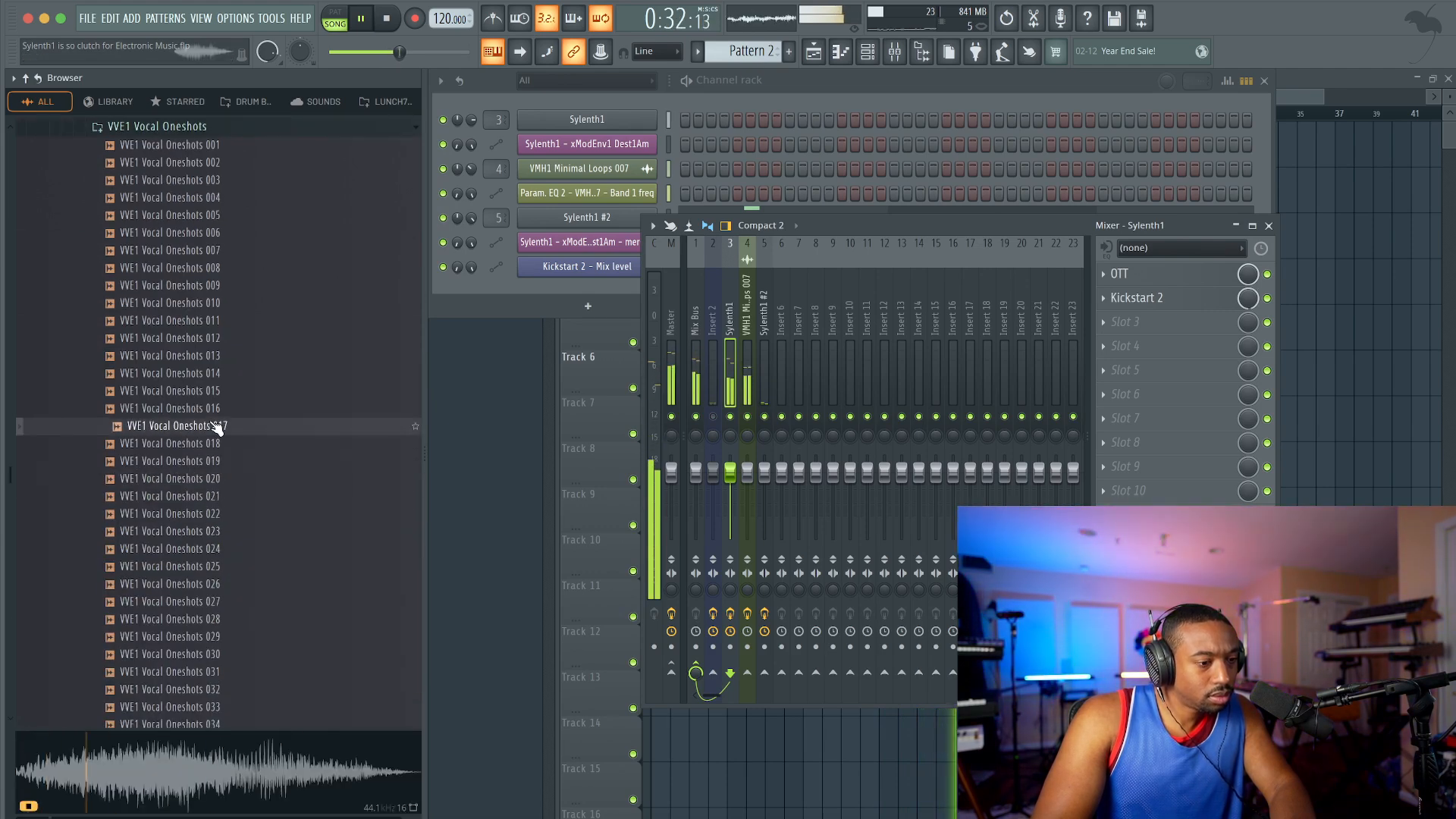
{"action": "left_click", "coordinate": [216, 408]}
{"action": "left_click", "coordinate": [217, 373]}
{"action": "left_click", "coordinate": [217, 339]}
{"action": "left_click", "coordinate": [218, 304]}
{"action": "left_click", "coordinate": [221, 269]}
{"action": "scroll", "coordinate": [222, 235], "scroll_direction": "up", "scroll_amount": 4}
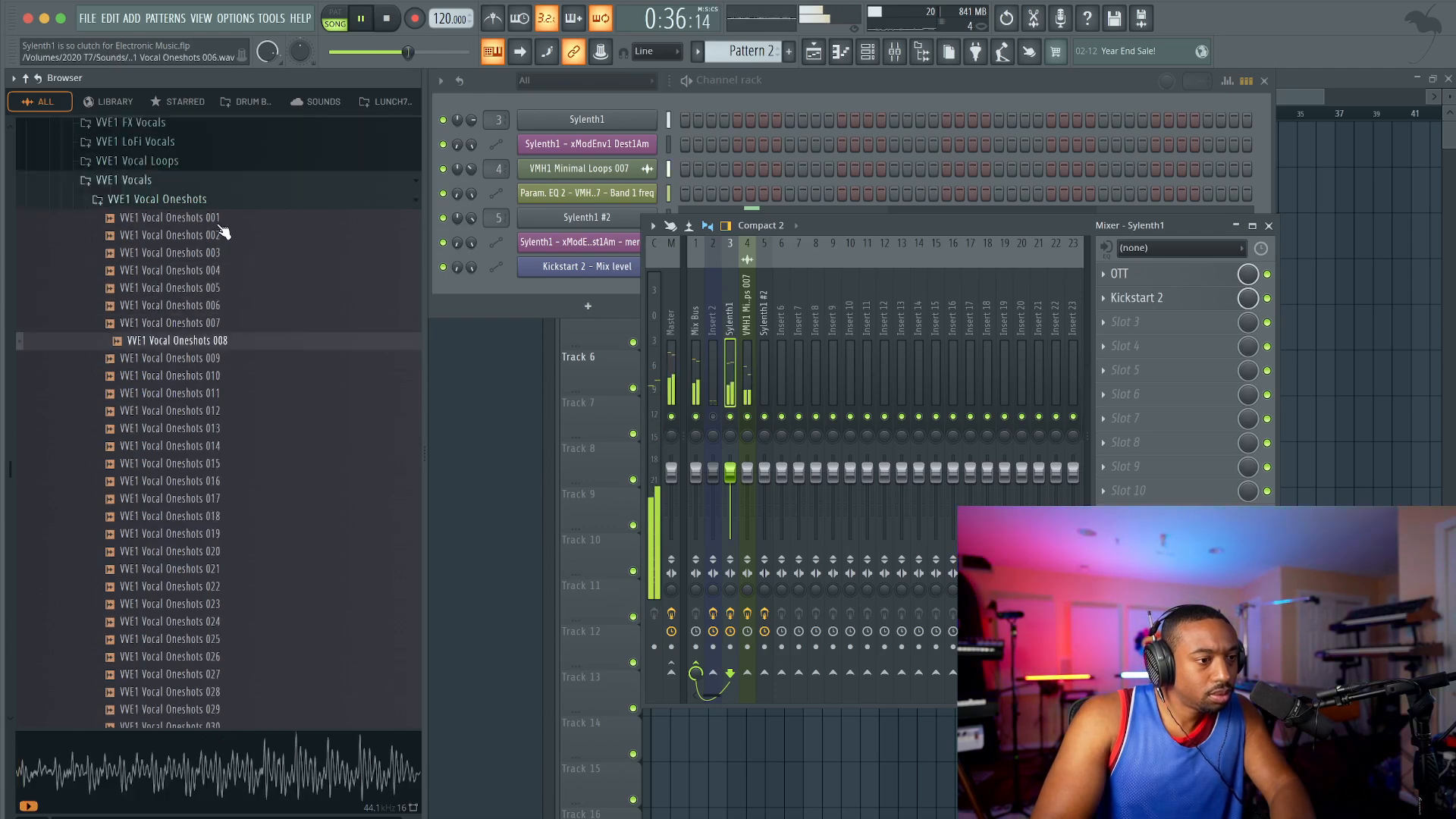
Step: Audition samples throughout the VVE1 Vocal Phrases folder against the playing track
{"action": "left_click", "coordinate": [221, 266]}
{"action": "left_click", "coordinate": [217, 291]}
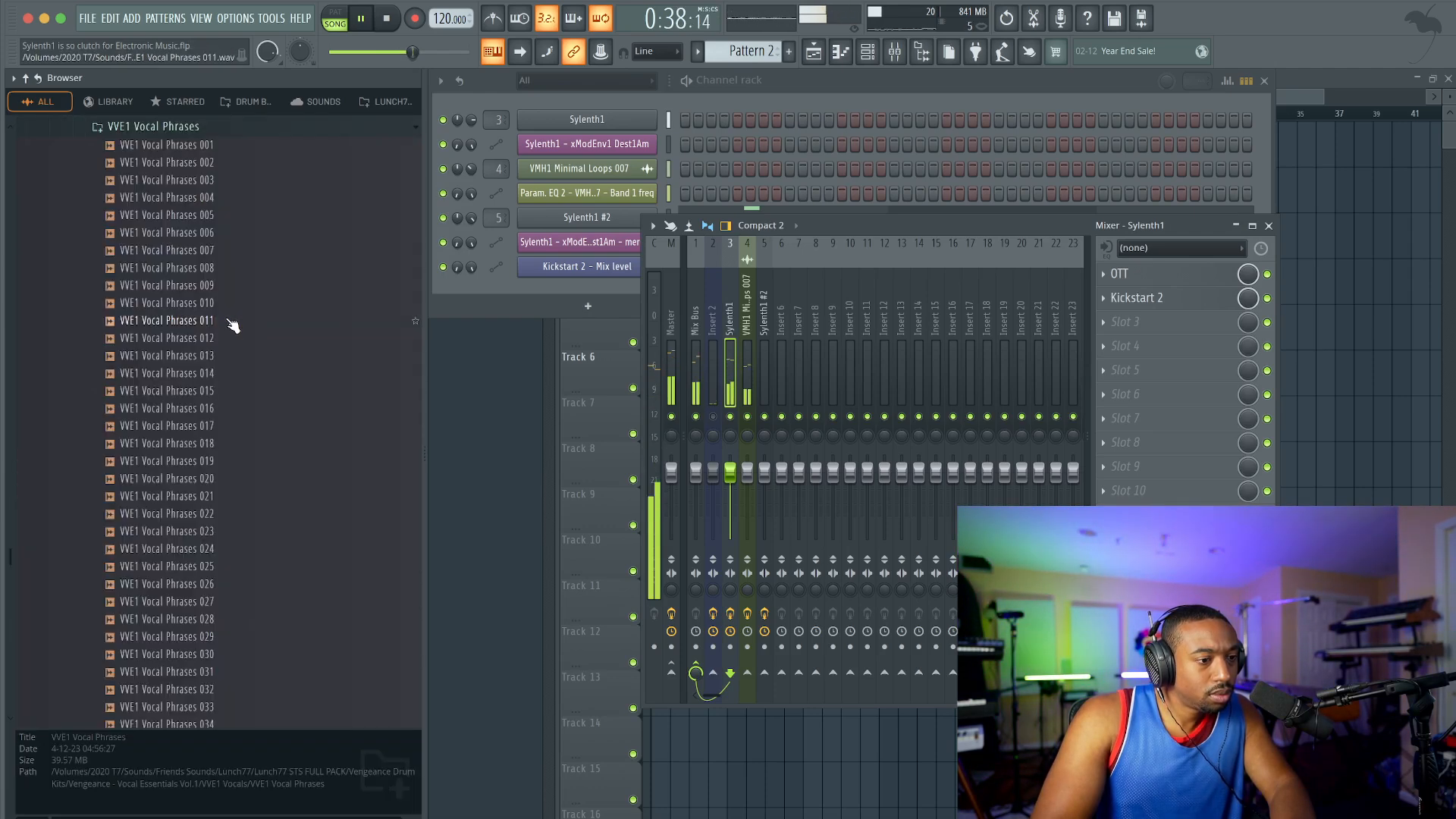
{"action": "left_click", "coordinate": [232, 322]}
{"action": "left_click", "coordinate": [236, 284]}
{"action": "left_click", "coordinate": [238, 250]}
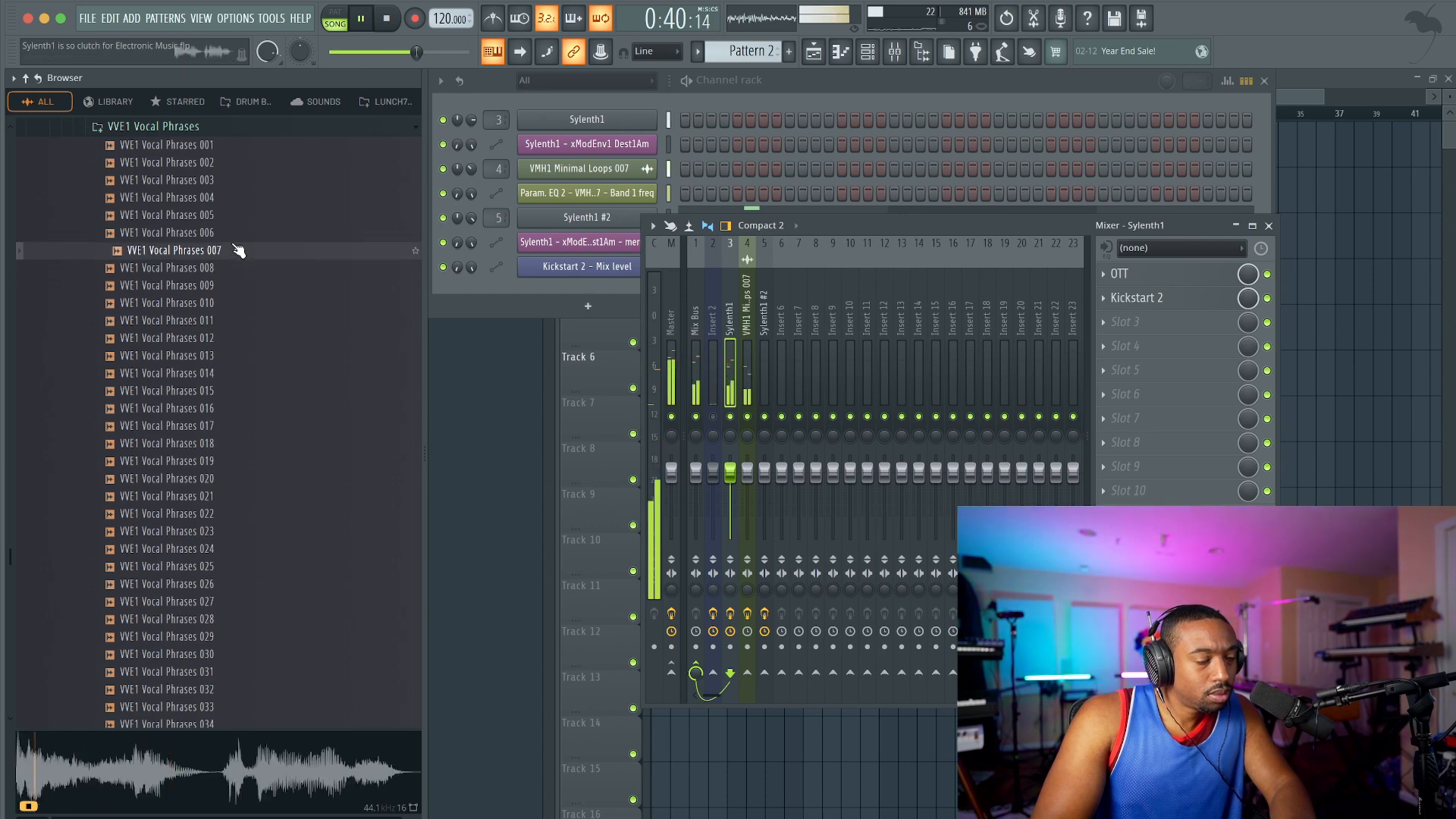
{"action": "left_click", "coordinate": [234, 233]}
{"action": "left_click", "coordinate": [249, 392]}
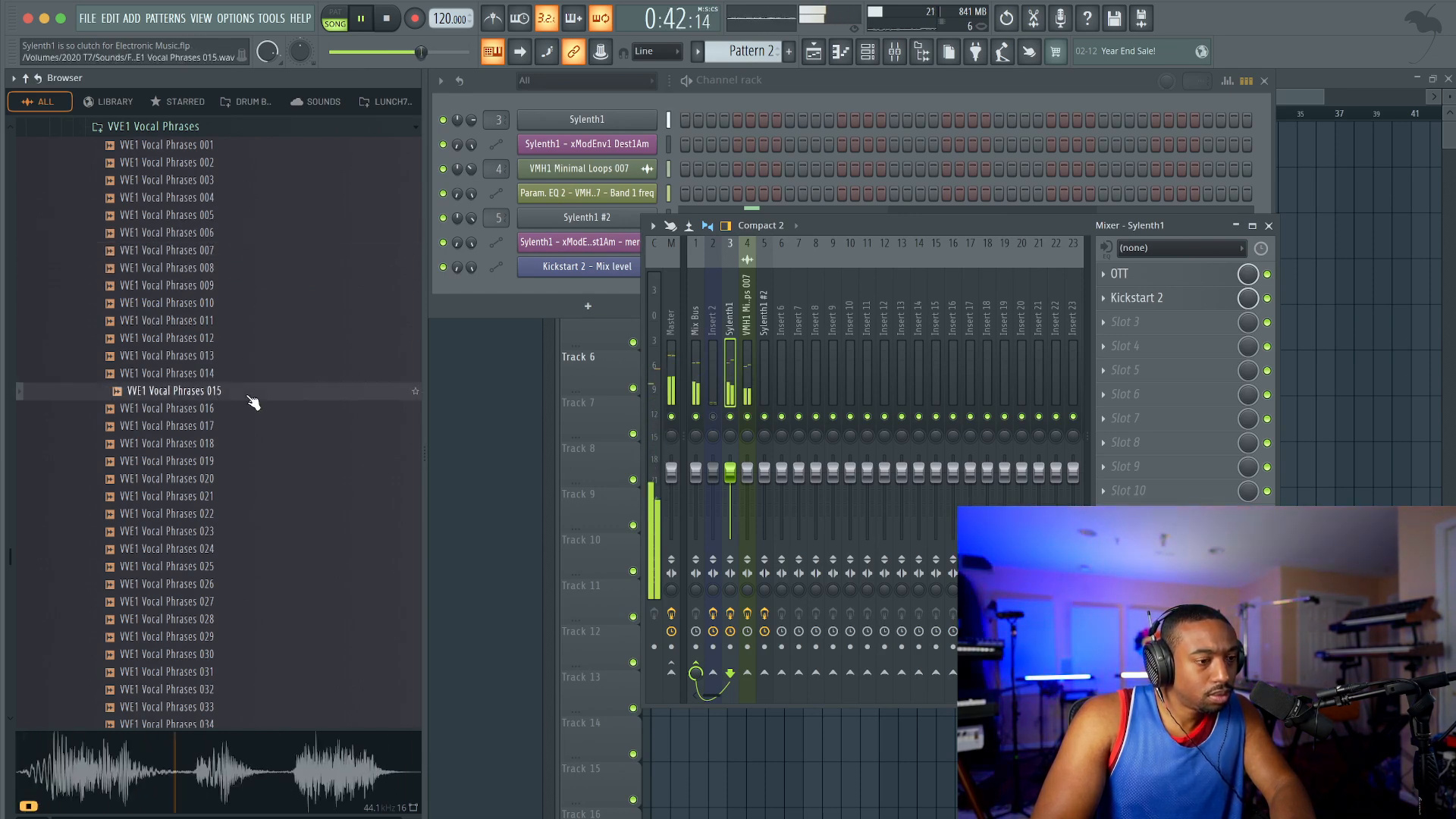
{"action": "left_click", "coordinate": [245, 565]}
{"action": "scroll", "coordinate": [235, 542], "scroll_direction": "down", "scroll_amount": 5}
{"action": "left_click", "coordinate": [230, 533]}
{"action": "scroll", "coordinate": [230, 531], "scroll_direction": "down", "scroll_amount": 6}
{"action": "left_click", "coordinate": [230, 502]}
{"action": "left_click", "coordinate": [230, 531]}
{"action": "scroll", "coordinate": [228, 536], "scroll_direction": "down", "scroll_amount": 5}
{"action": "left_click", "coordinate": [227, 498]}
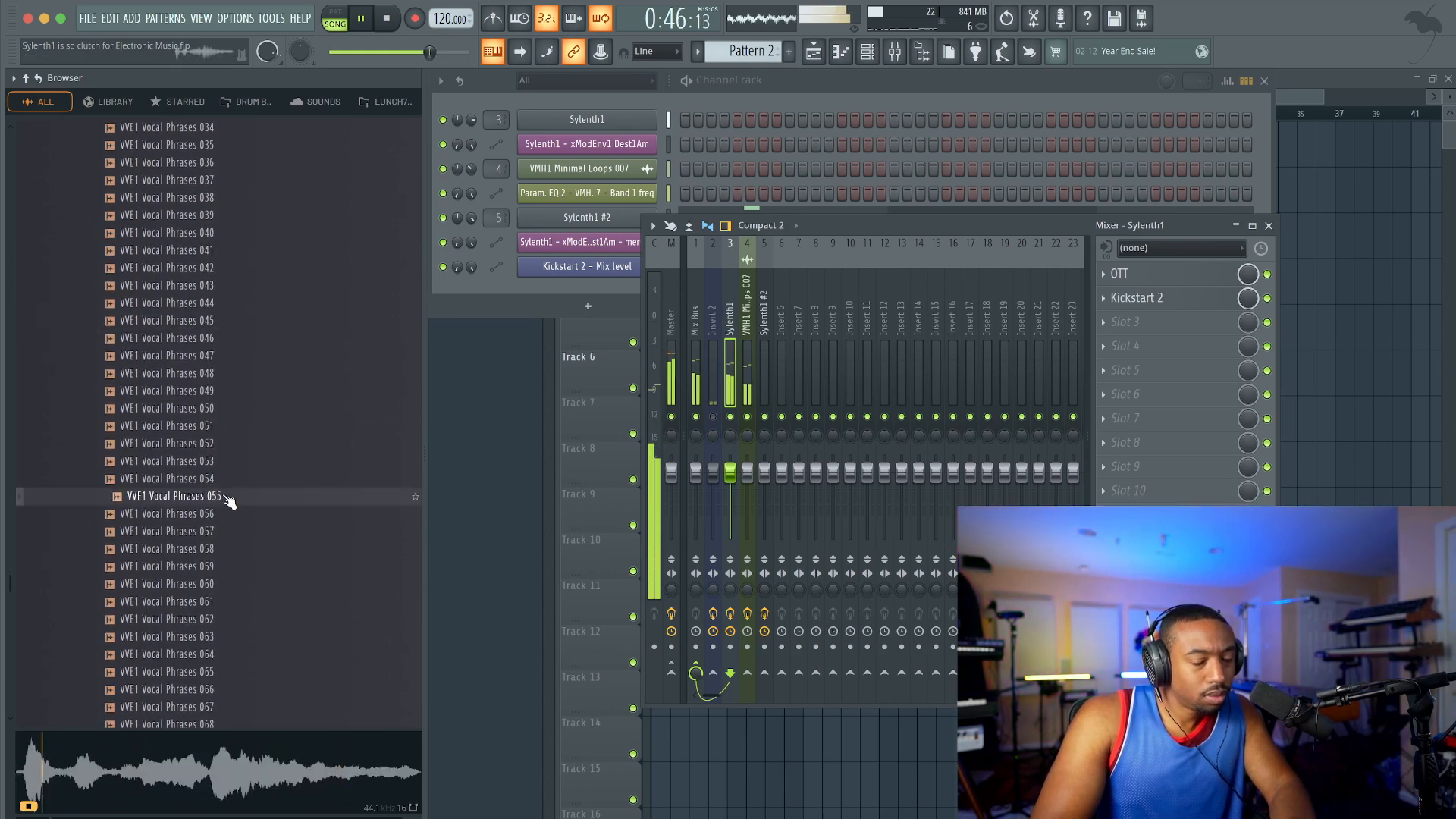
{"action": "scroll", "coordinate": [230, 502], "scroll_direction": "down", "scroll_amount": 5}
{"action": "left_click", "coordinate": [226, 482]}
{"action": "scroll", "coordinate": [226, 484], "scroll_direction": "down", "scroll_amount": 5}
{"action": "left_click", "coordinate": [226, 482]}
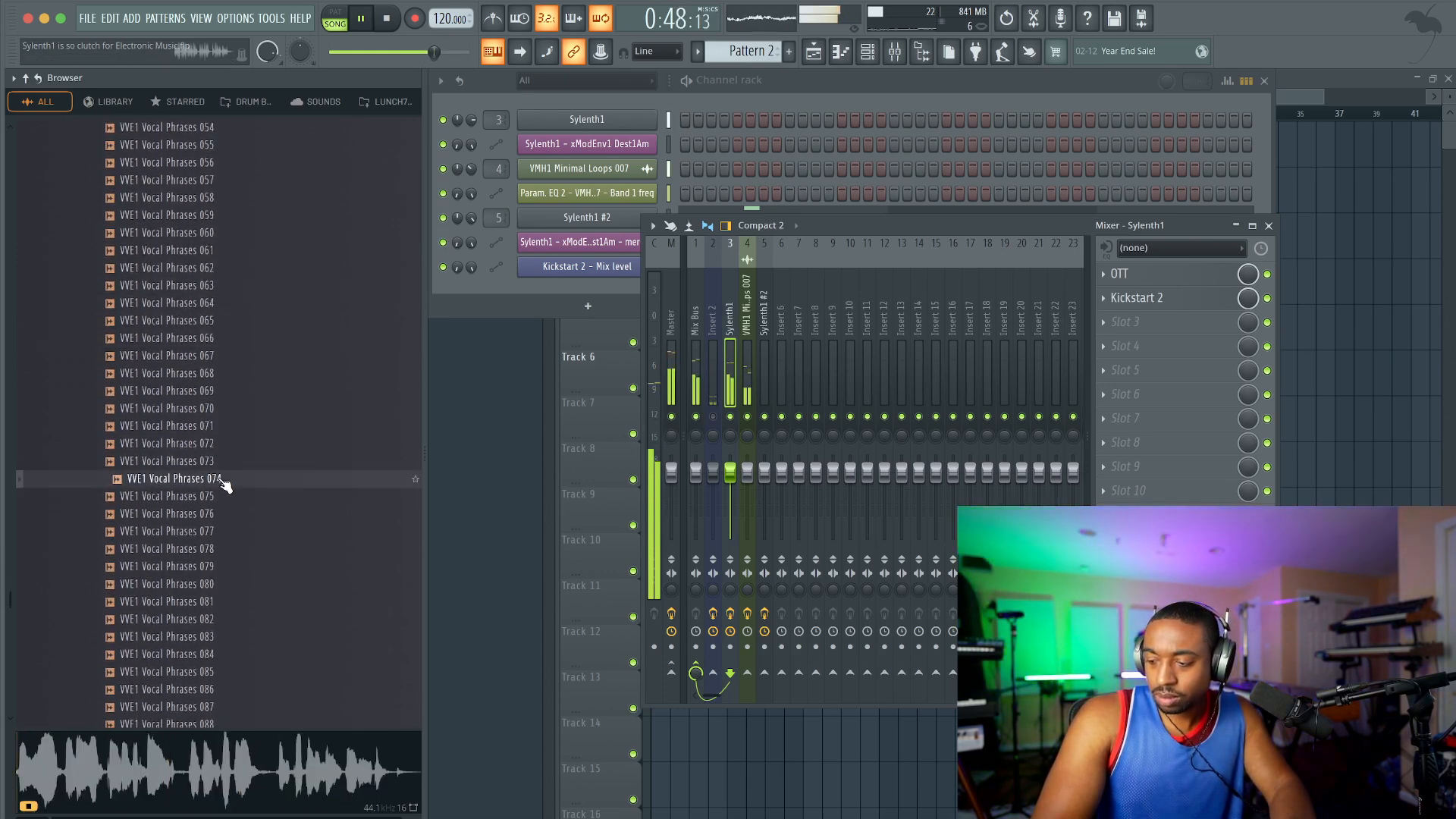
{"action": "scroll", "coordinate": [226, 485], "scroll_direction": "down", "scroll_amount": 5}
{"action": "scroll", "coordinate": [226, 486], "scroll_direction": "down", "scroll_amount": 5}
{"action": "left_click", "coordinate": [226, 484]}
{"action": "scroll", "coordinate": [226, 485], "scroll_direction": "down", "scroll_amount": 1}
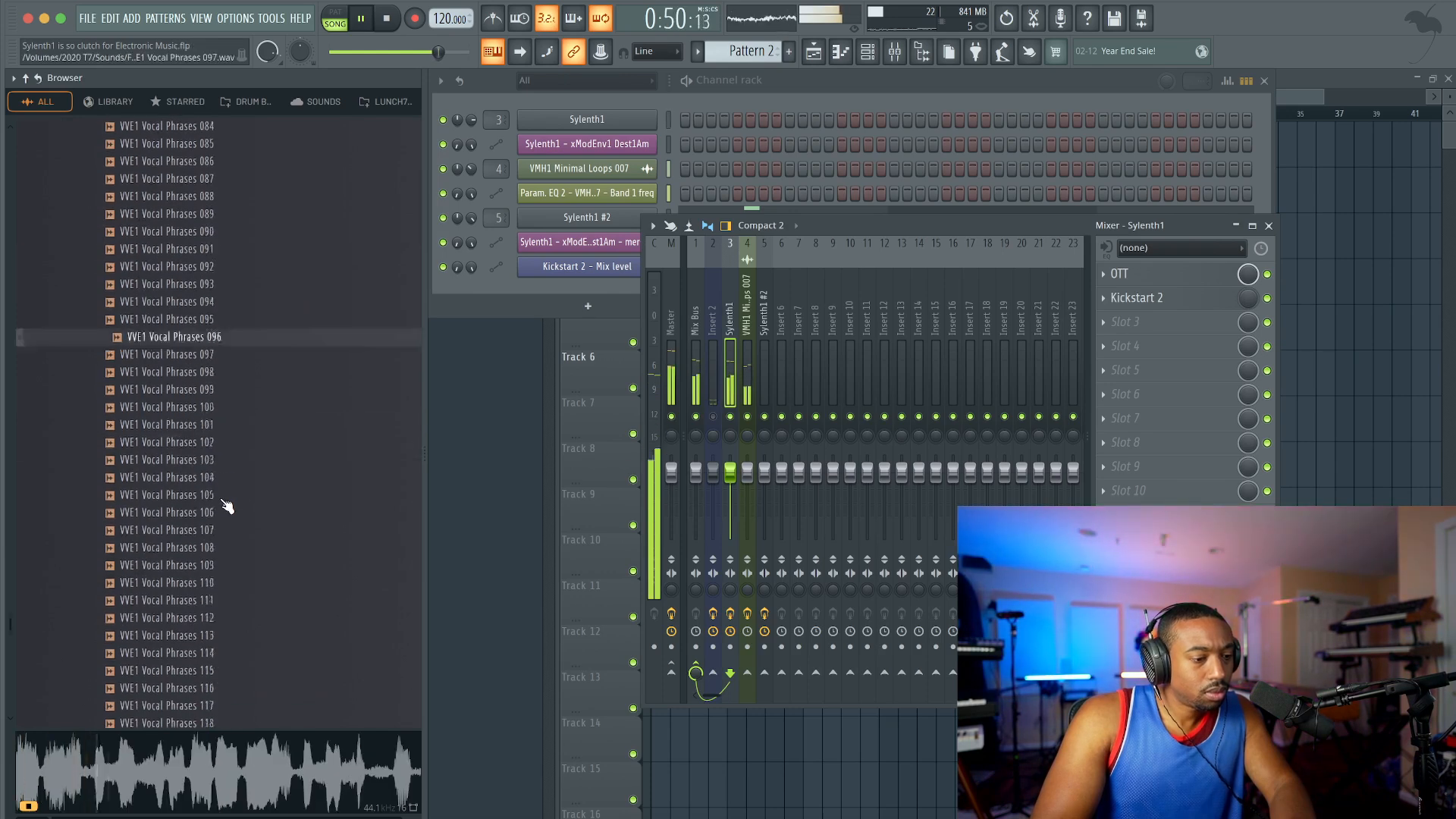
{"action": "left_click", "coordinate": [226, 496]}
{"action": "scroll", "coordinate": [228, 494], "scroll_direction": "down", "scroll_amount": 5}
Step: Switch to the VVE1 Vocal Words folder and audition some of its samples
{"action": "scroll", "coordinate": [226, 485], "scroll_direction": "up", "scroll_amount": 20}
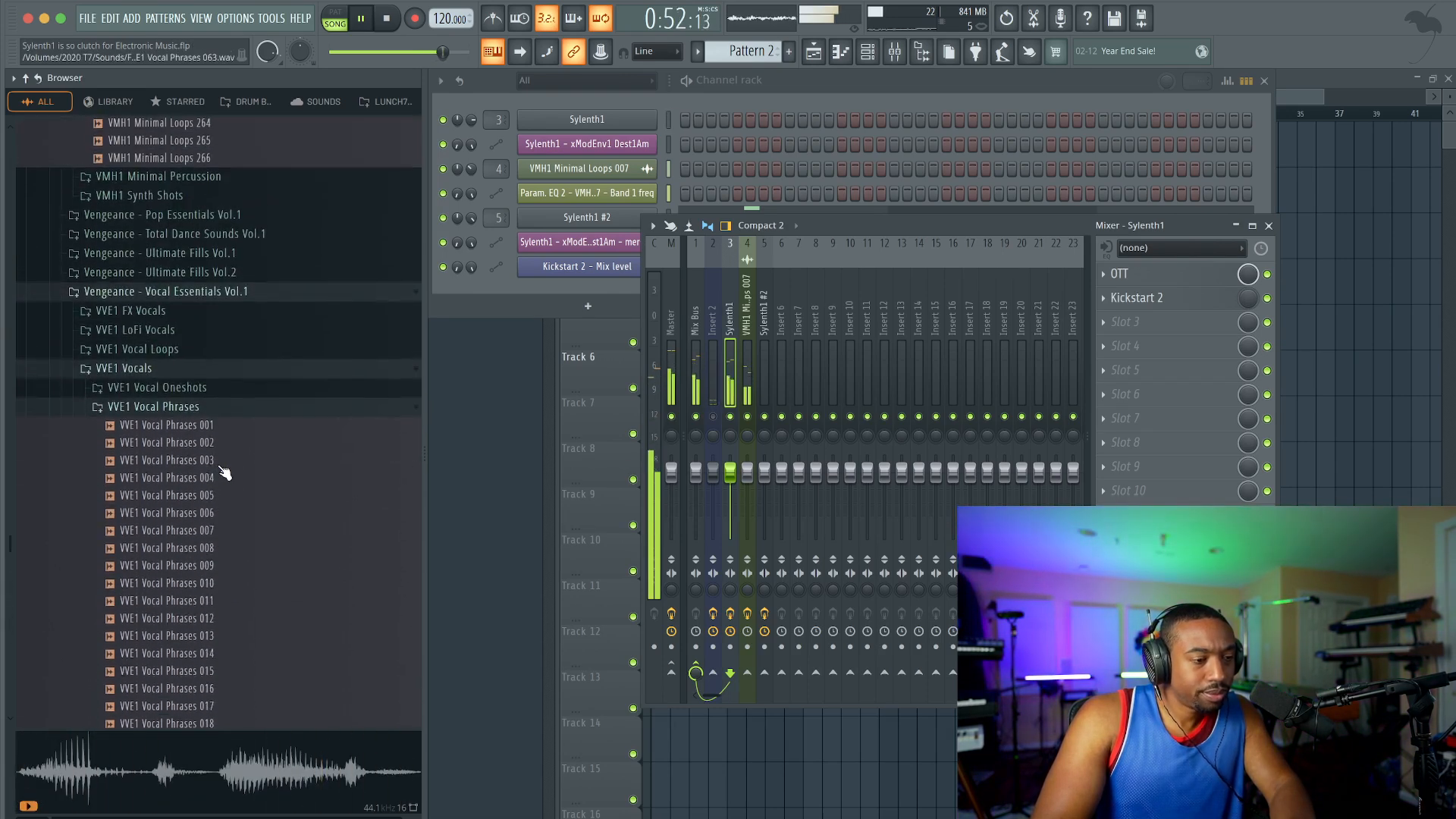
{"action": "left_click", "coordinate": [215, 407]}
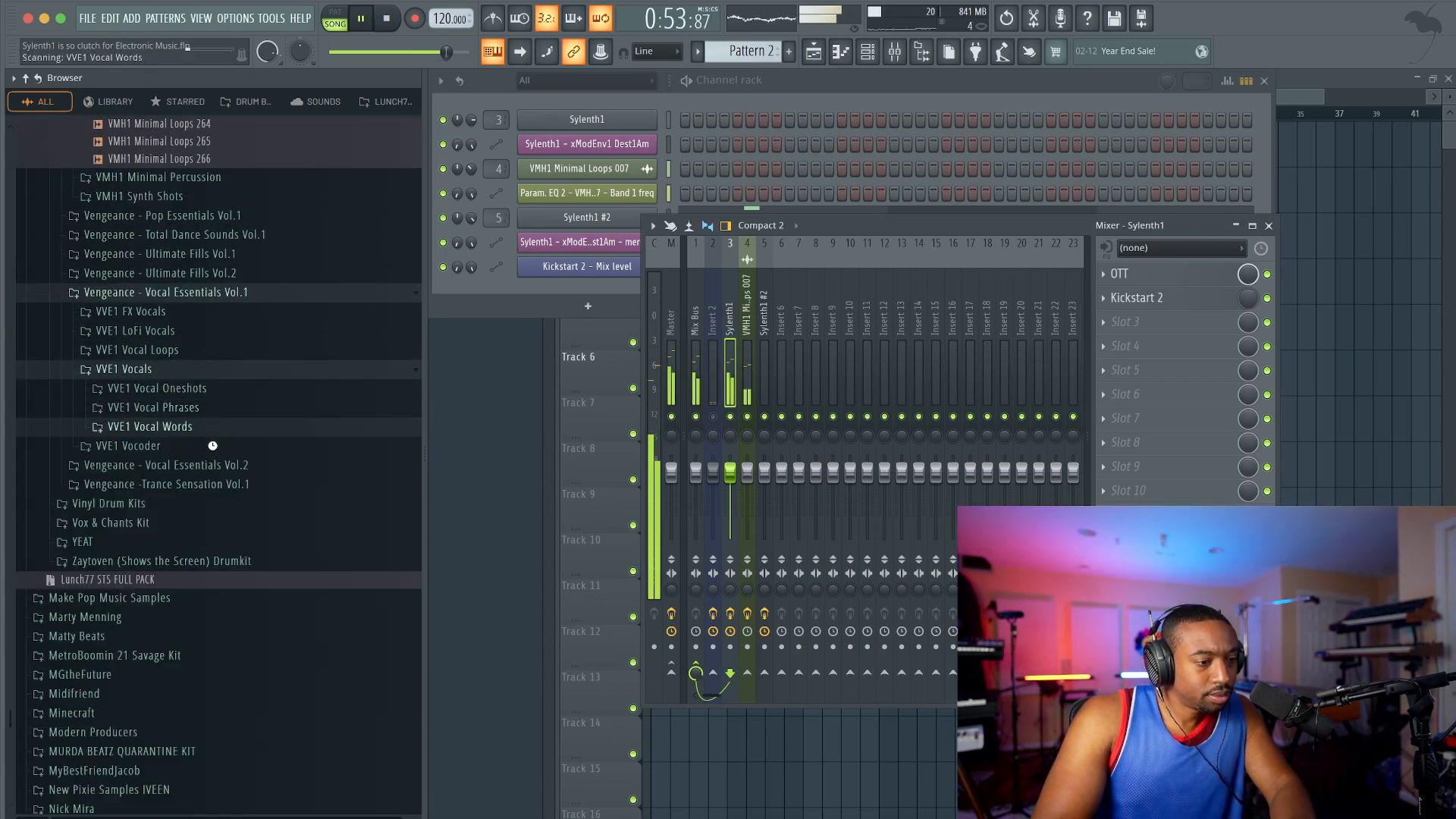
{"action": "left_click", "coordinate": [212, 427]}
{"action": "left_click", "coordinate": [228, 533]}
{"action": "left_click", "coordinate": [226, 602]}
{"action": "scroll", "coordinate": [226, 601], "scroll_direction": "down", "scroll_amount": 4}
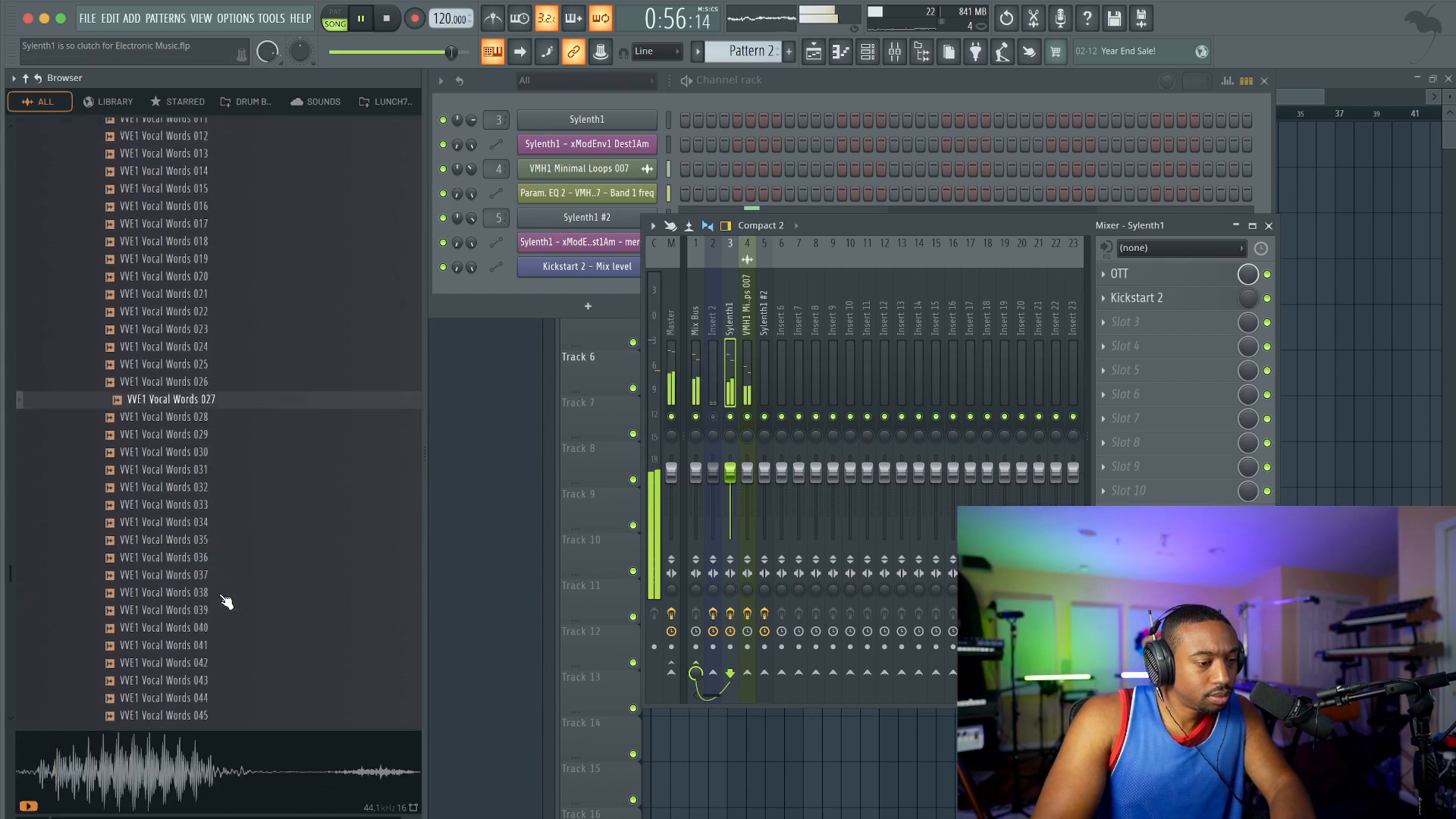
Step: Preview VVE1 Vocal Words 039, load it into a new sampler channel and close its settings window
{"action": "left_click", "coordinate": [226, 602]}
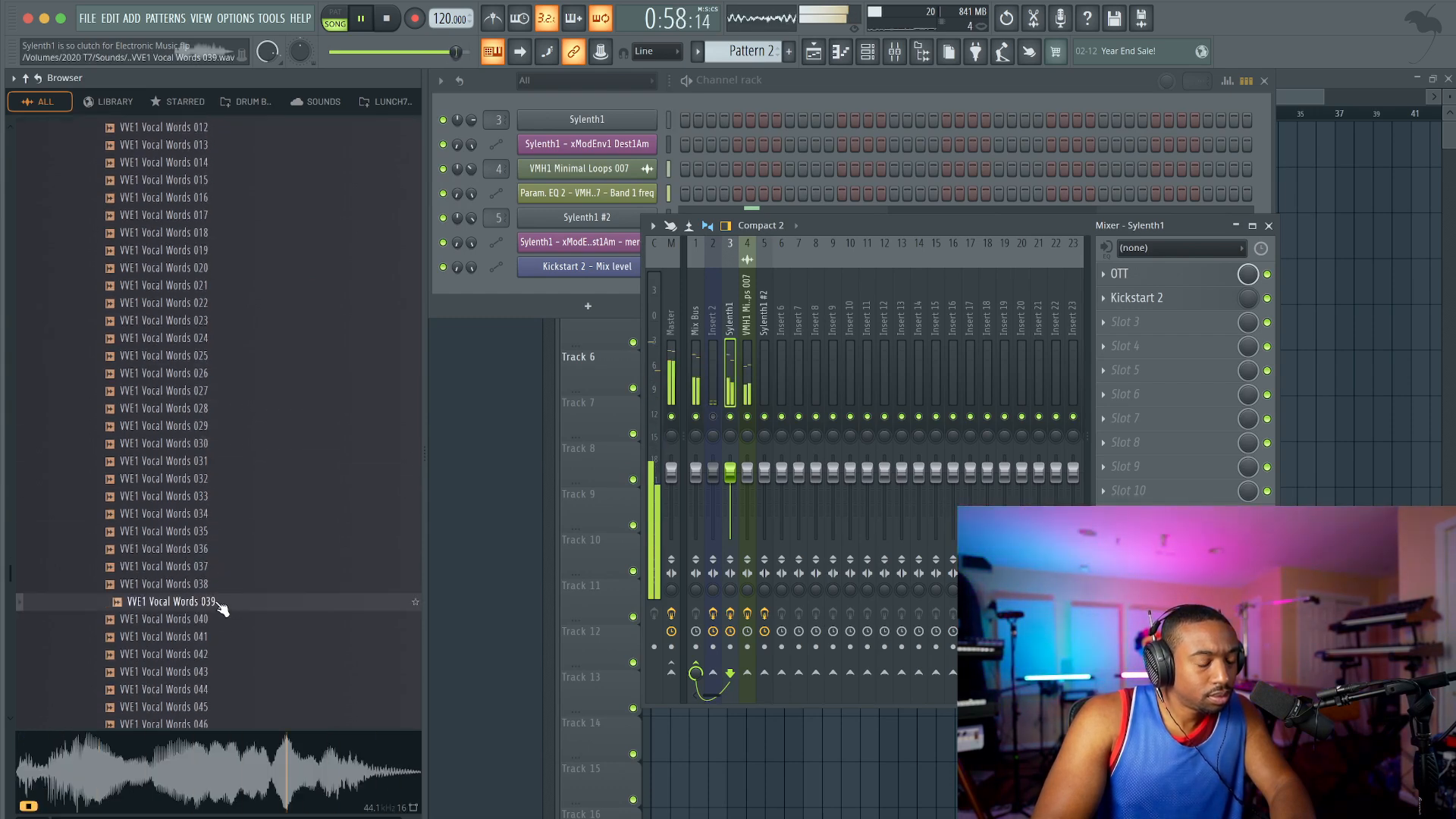
{"action": "right_click", "coordinate": [221, 607]}
{"action": "left_click", "coordinate": [250, 516]}
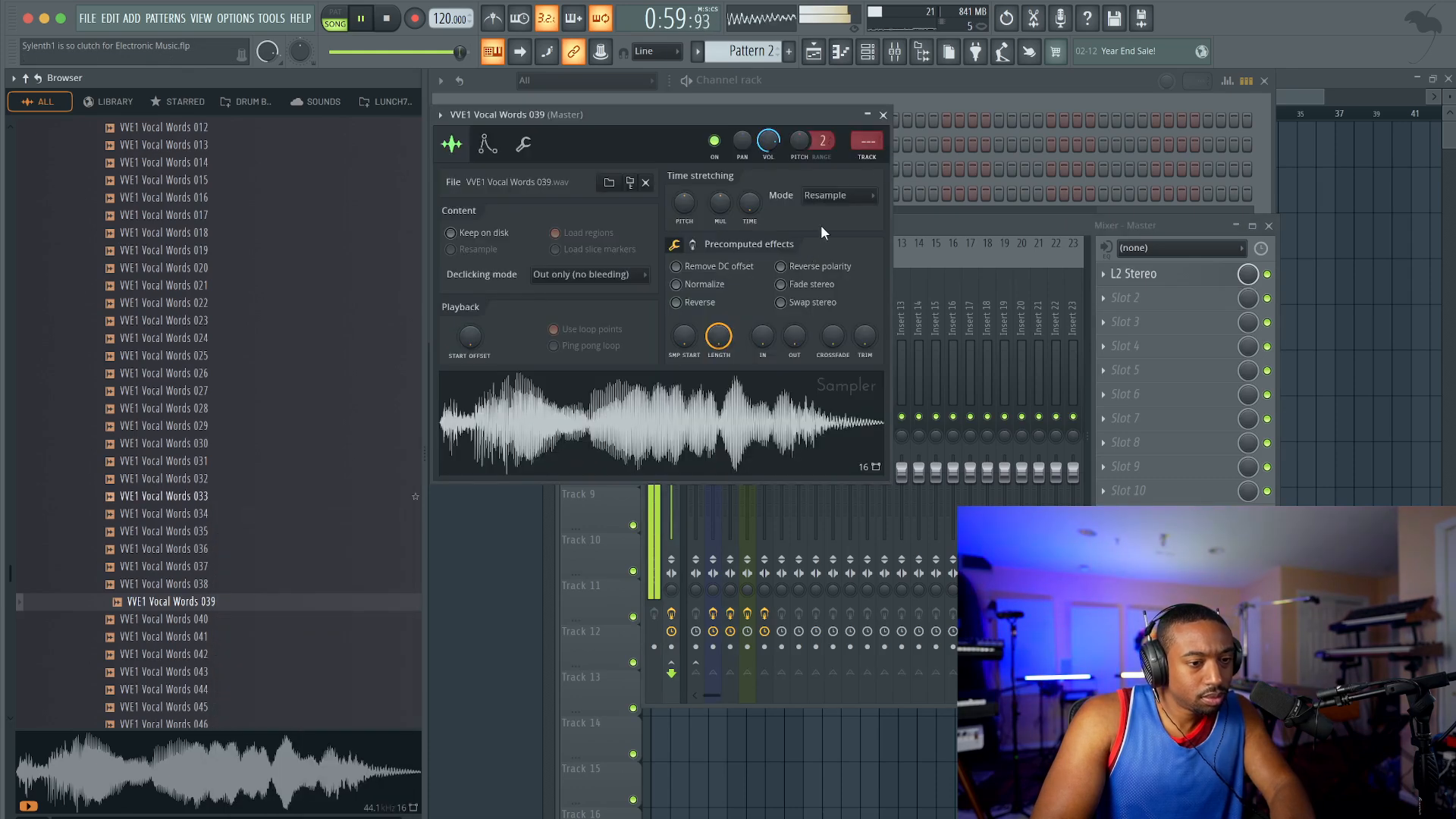
{"action": "left_click", "coordinate": [885, 113]}
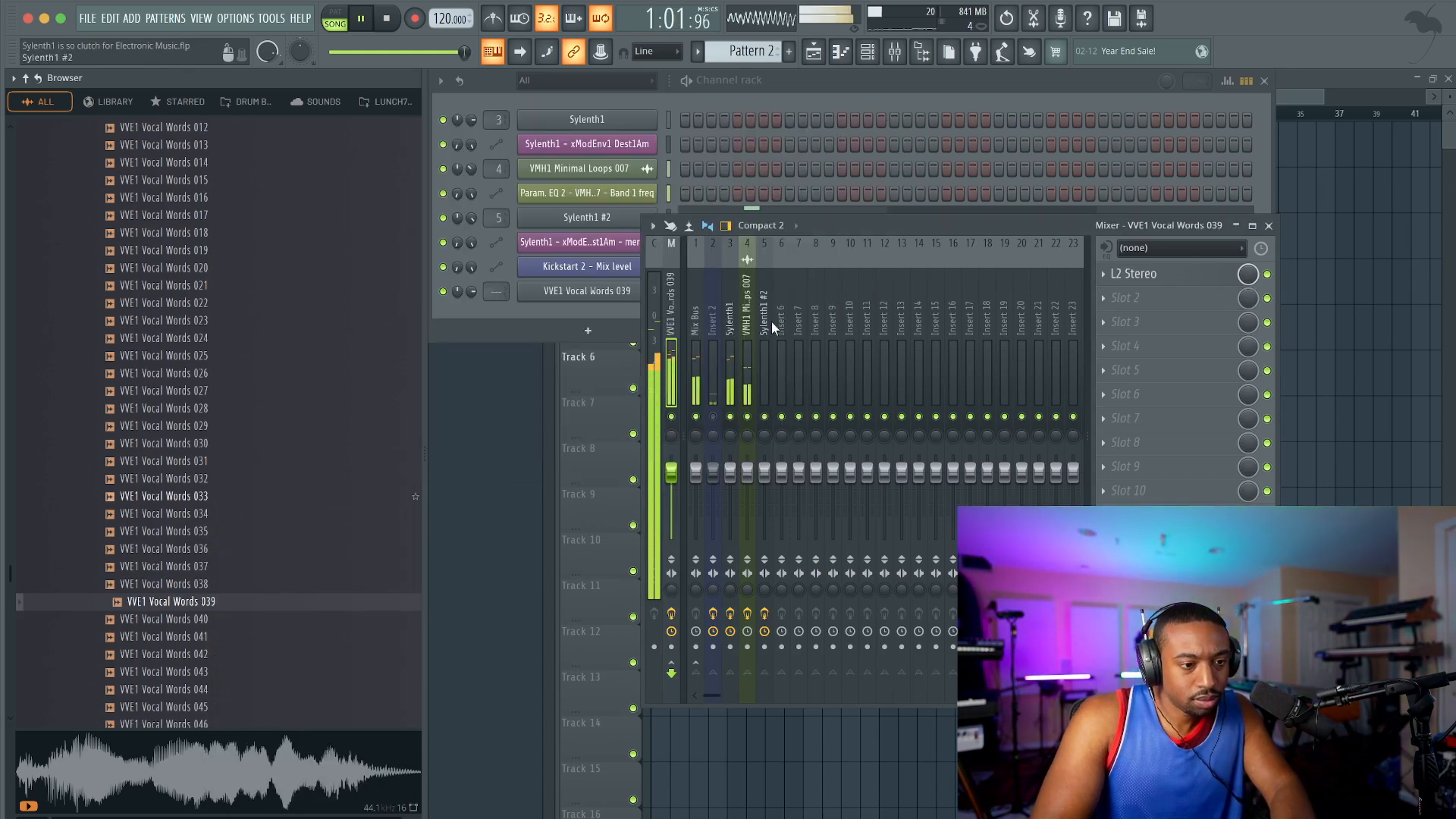
Step: Record a VVE1 Vocal Words 039 hit into Pattern 2 using the notes and automation recording mode
{"action": "key", "text": "r"}
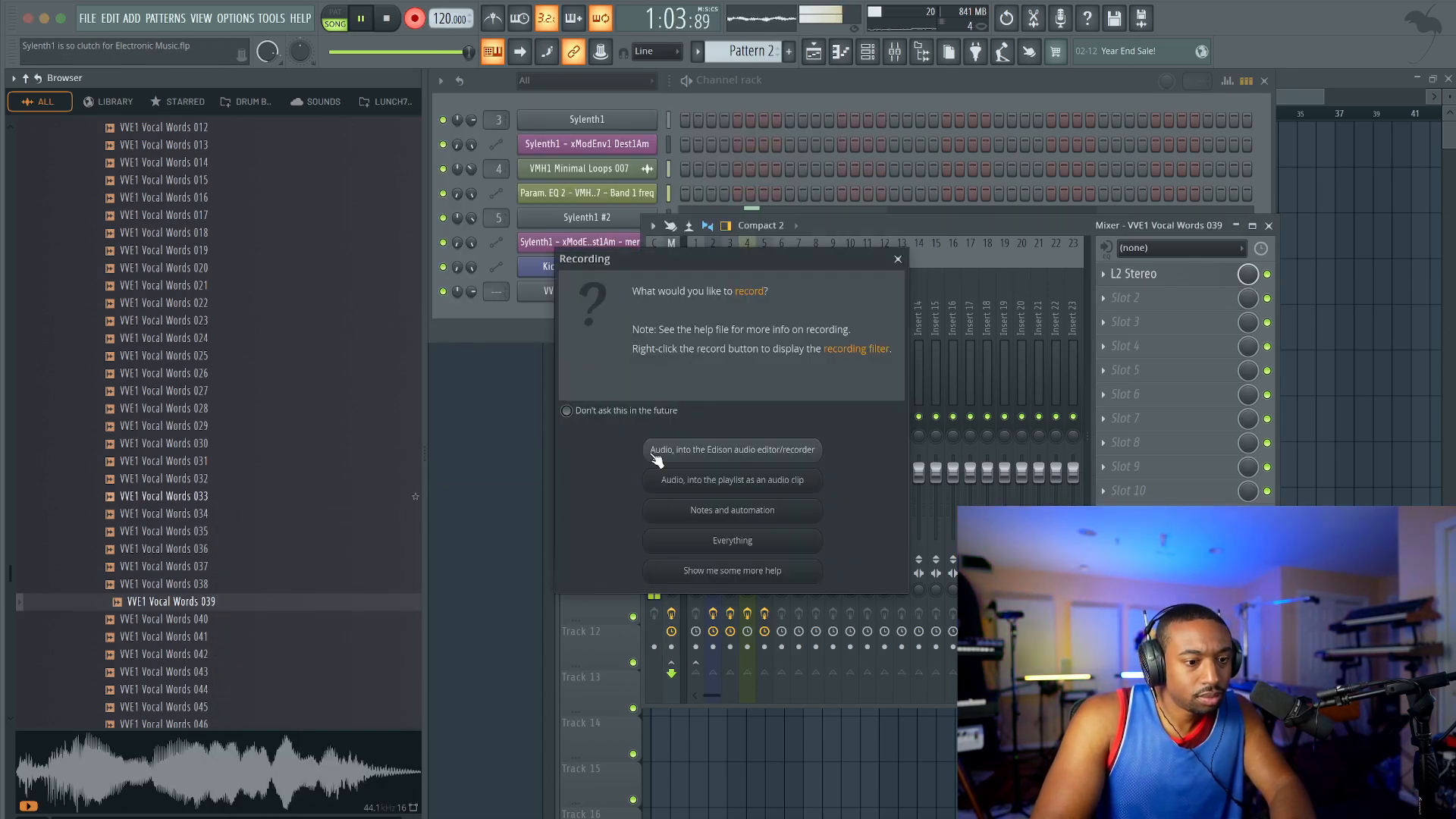
{"action": "left_click", "coordinate": [771, 511]}
{"action": "left_click", "coordinate": [1316, 470]}
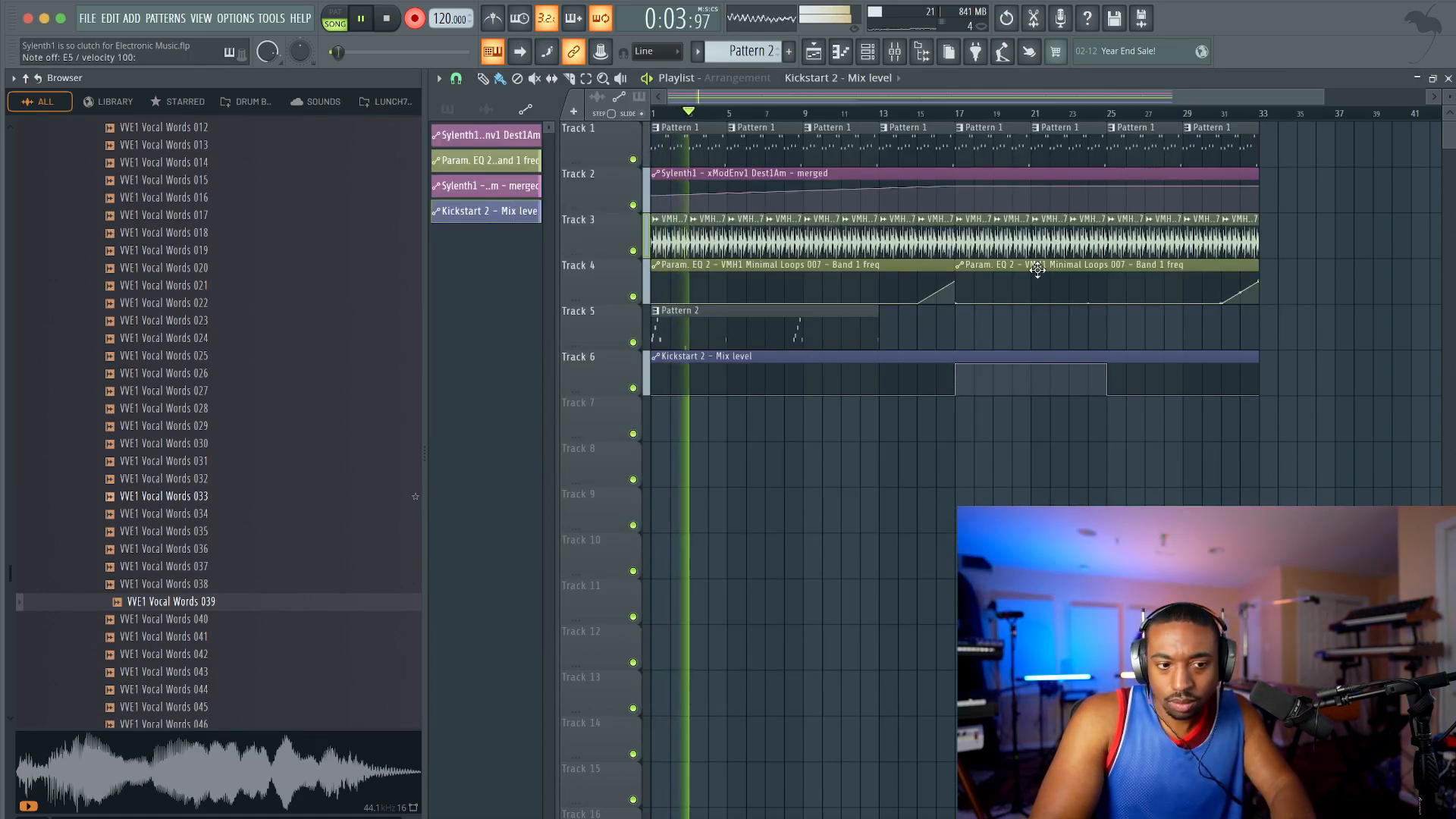
Step: Hide the browser and inspect Part A of the first Sylenth1 instance
{"action": "left_click", "coordinate": [921, 51]}
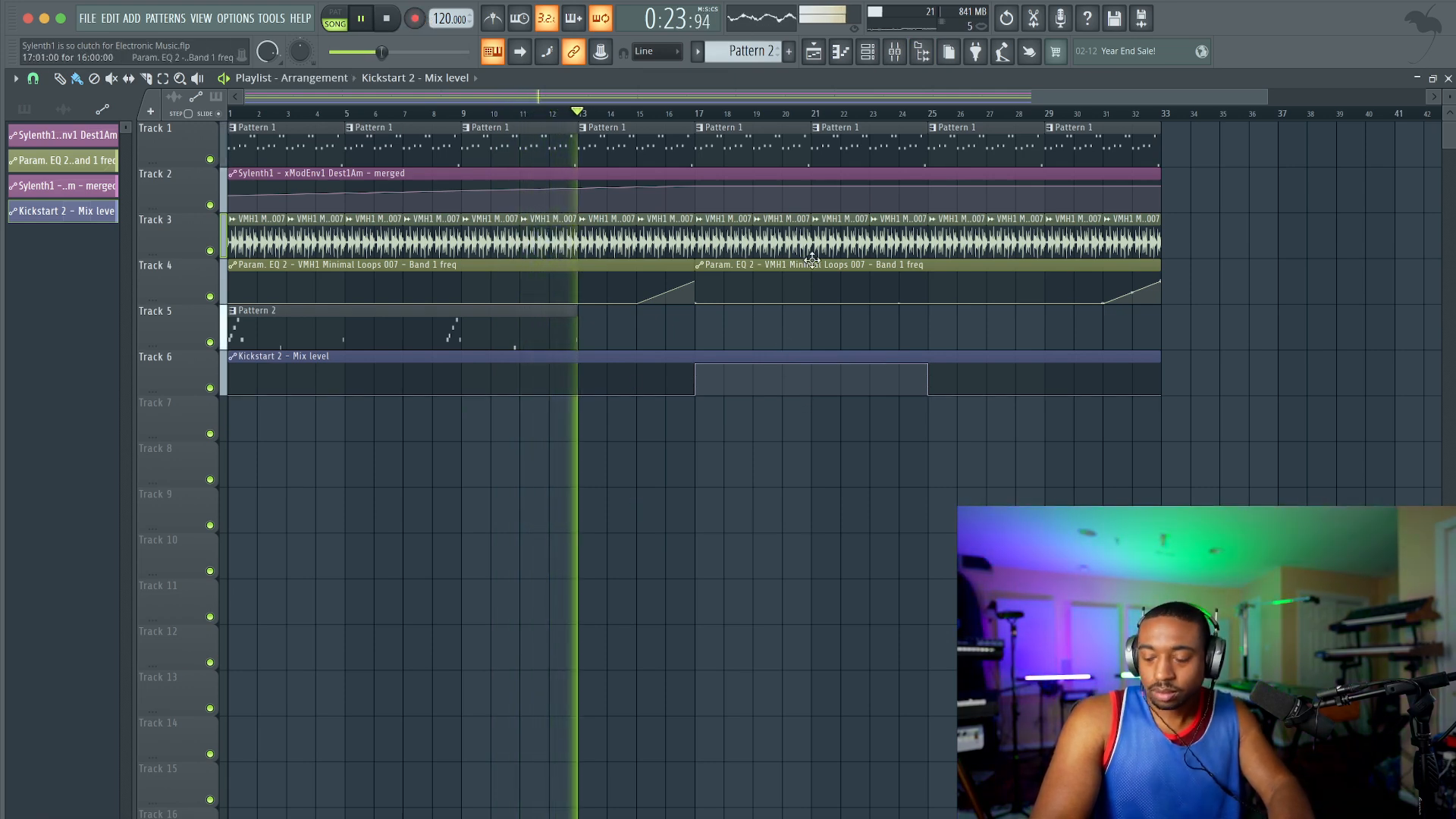
{"action": "key", "text": "F6"}
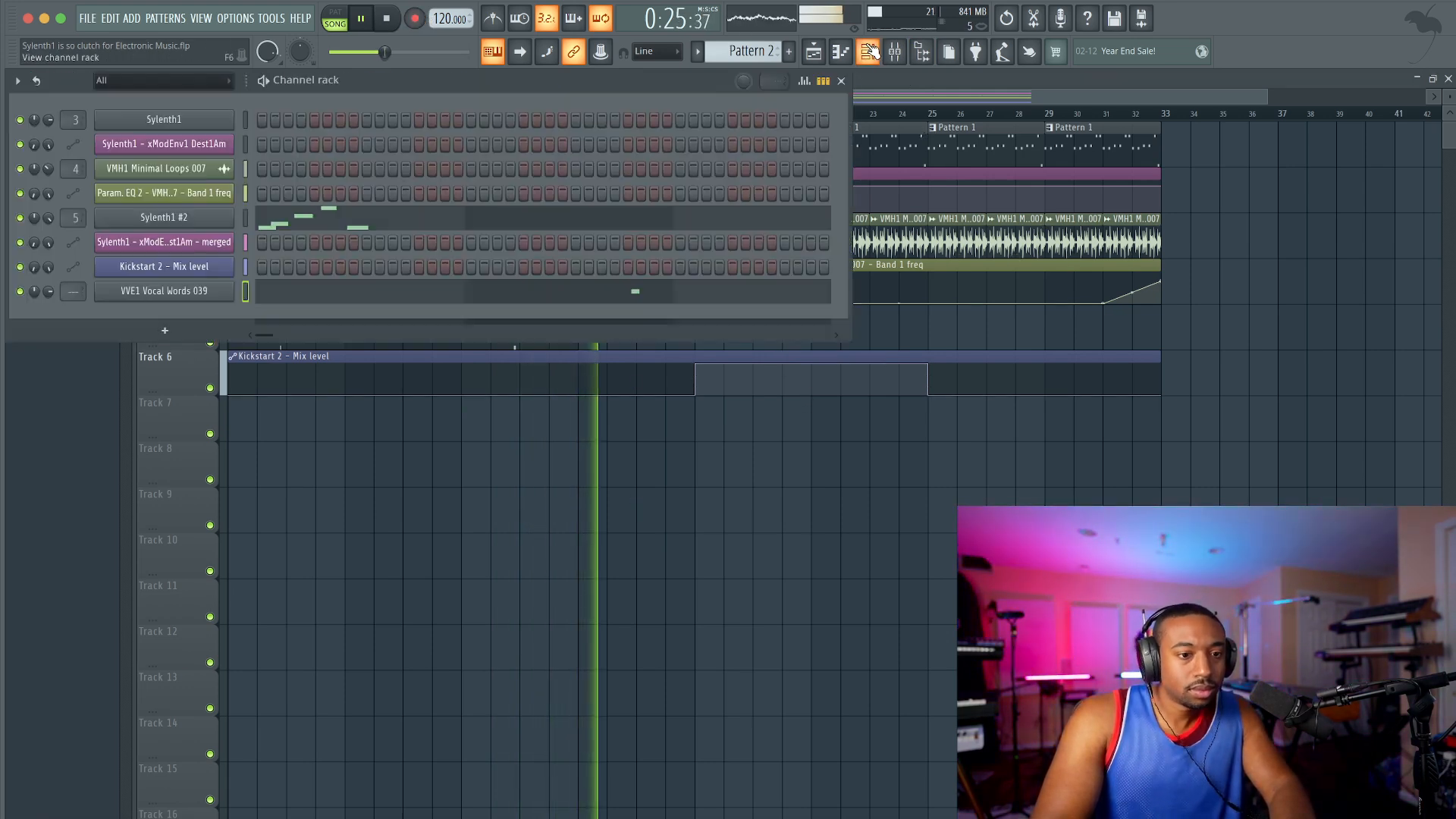
{"action": "left_click", "coordinate": [199, 125]}
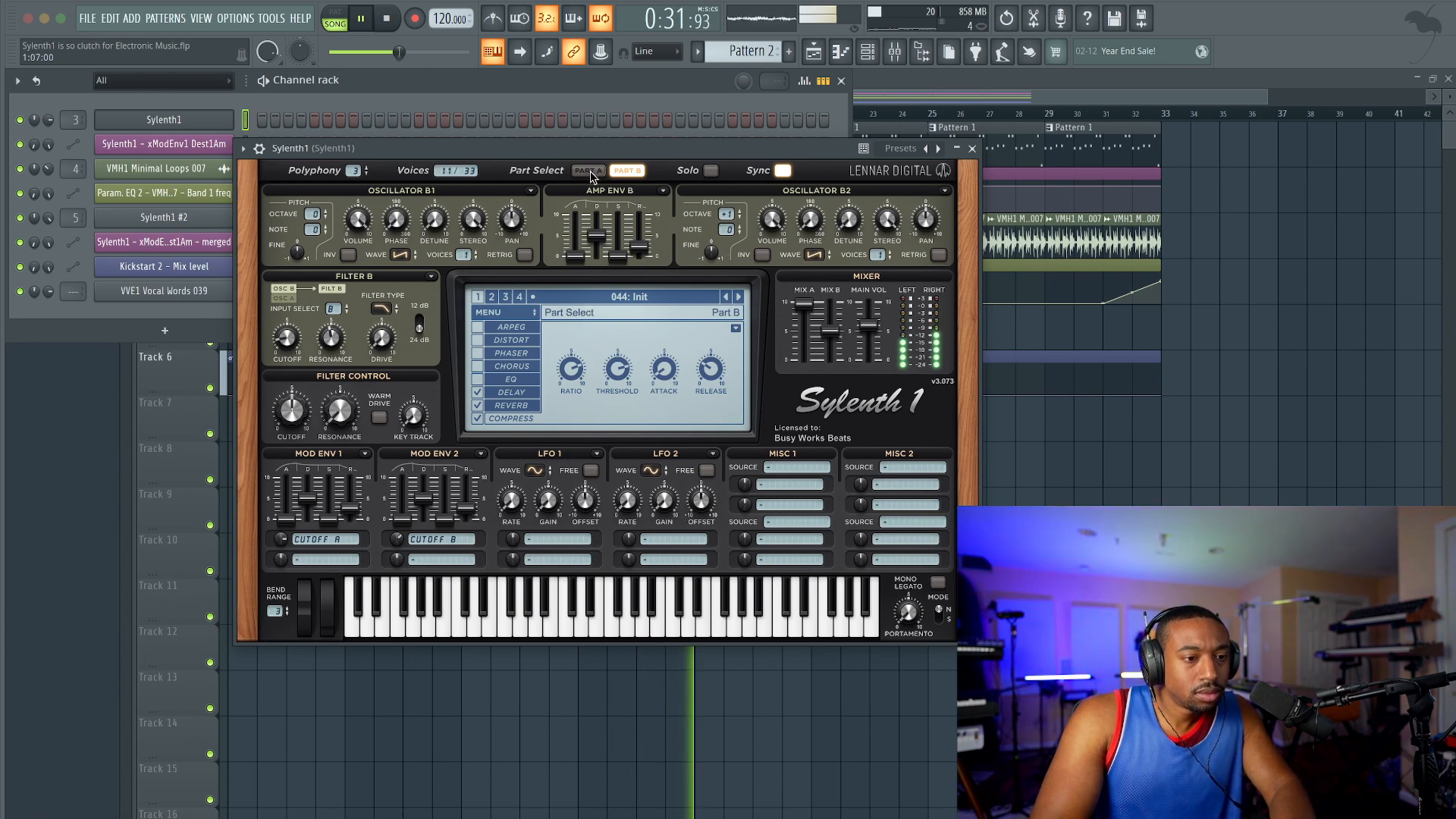
{"action": "left_click", "coordinate": [590, 171]}
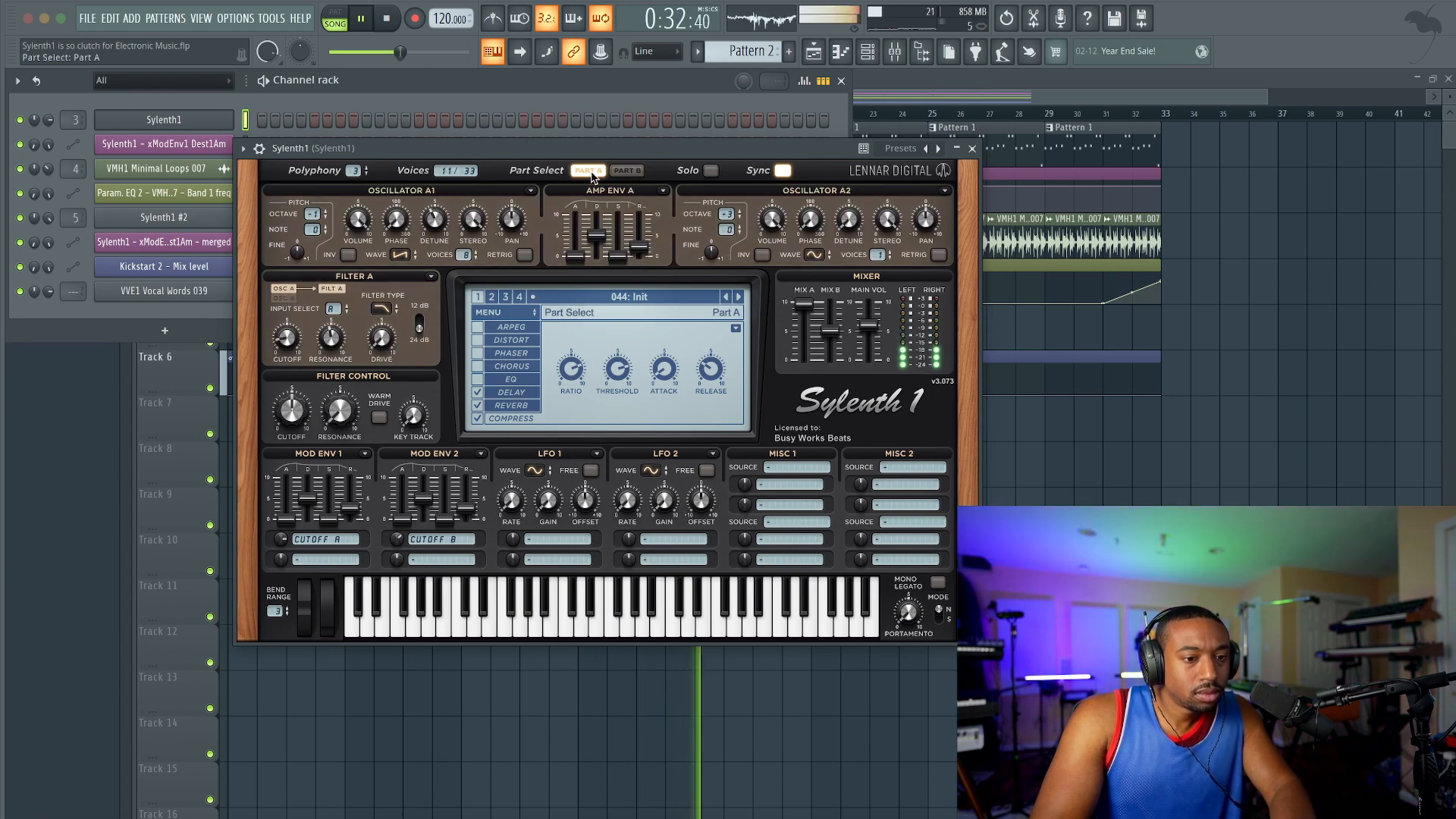
{"action": "left_click", "coordinate": [974, 149]}
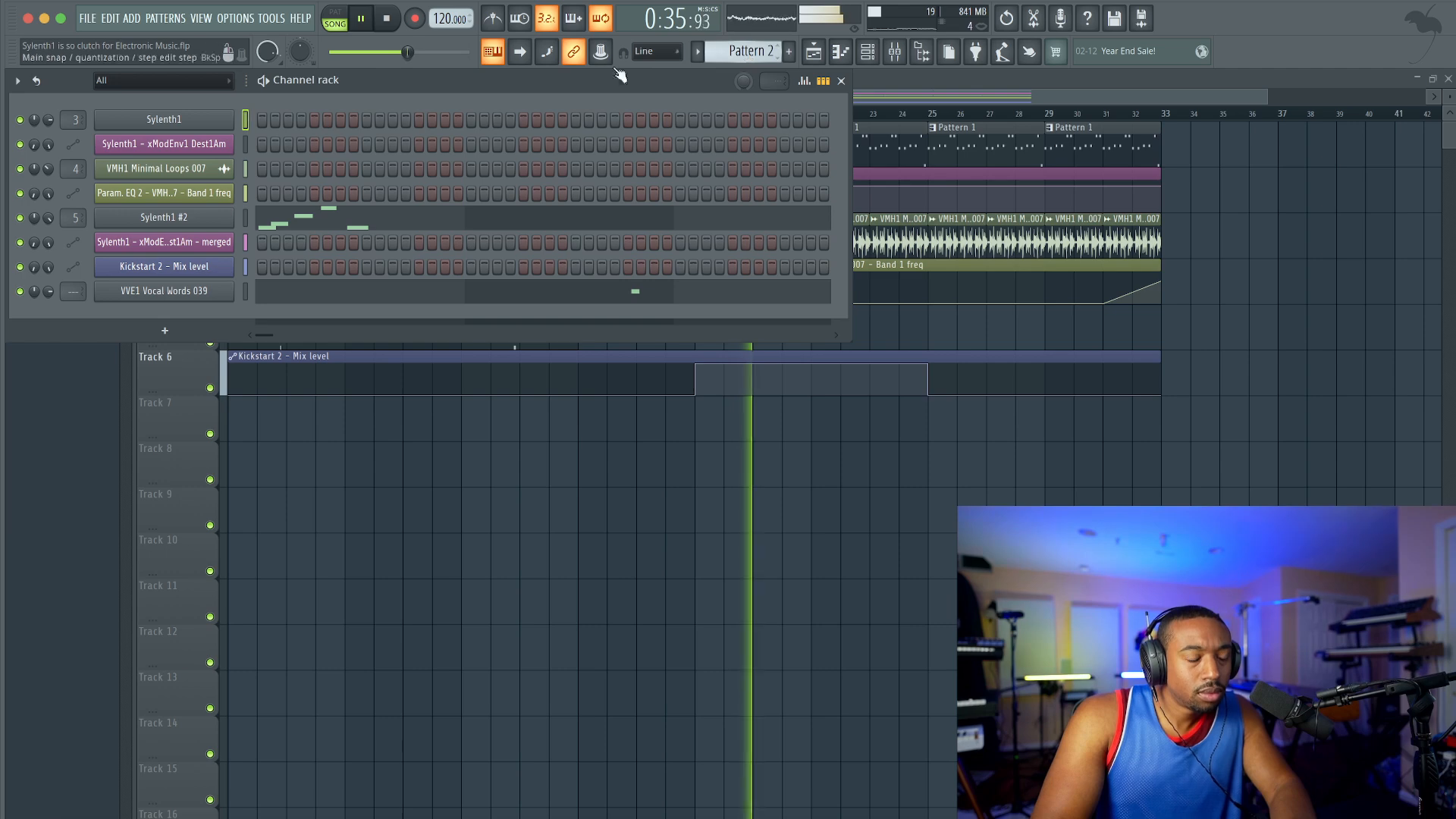
Step: Switch to Pattern 1, copy the first Sylenth1's notes and add another Sylenth1 channel
{"action": "left_click_drag", "start_coordinate": [746, 52], "coordinate": [746, 62]}
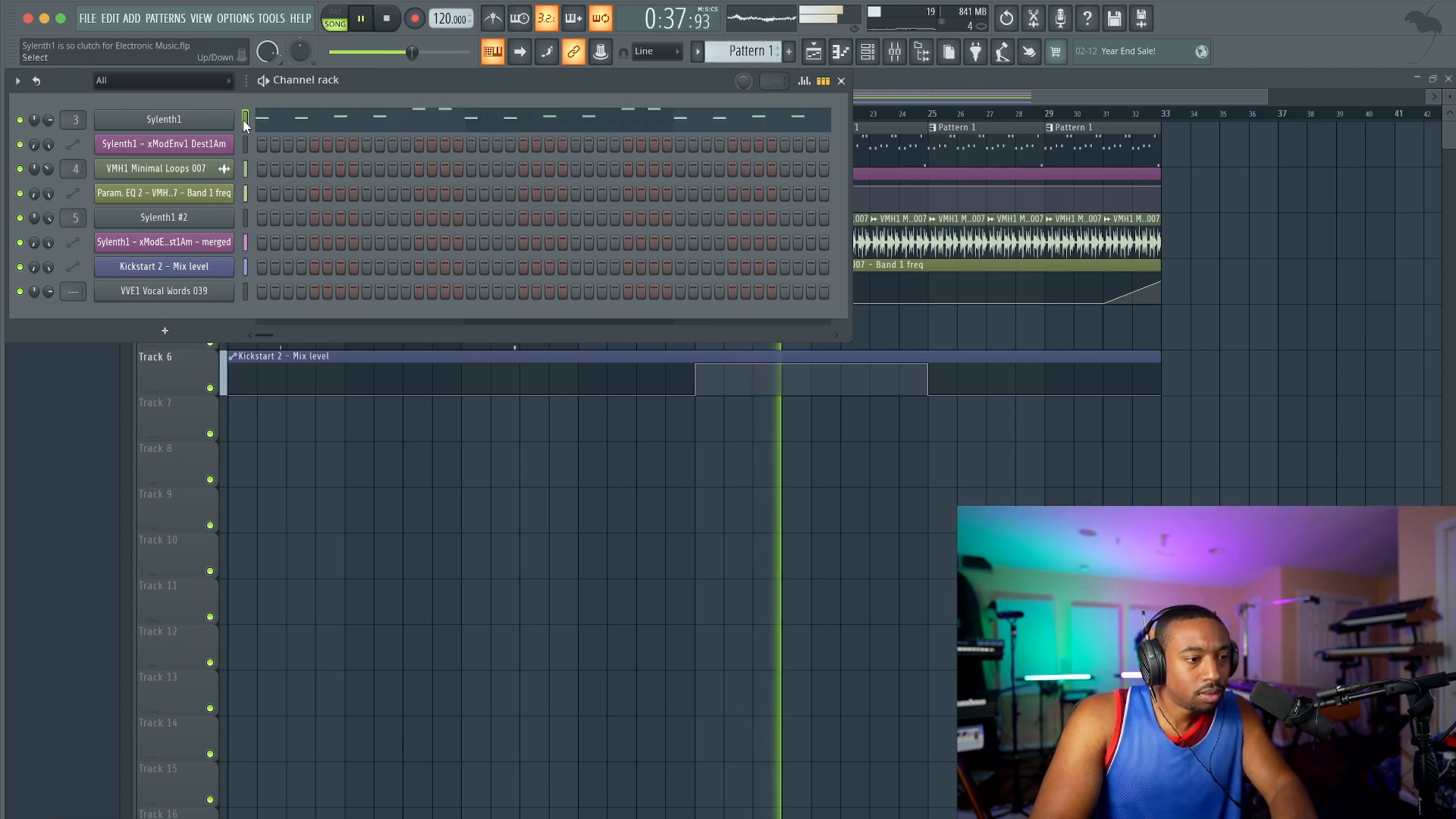
{"action": "left_click", "coordinate": [186, 331]}
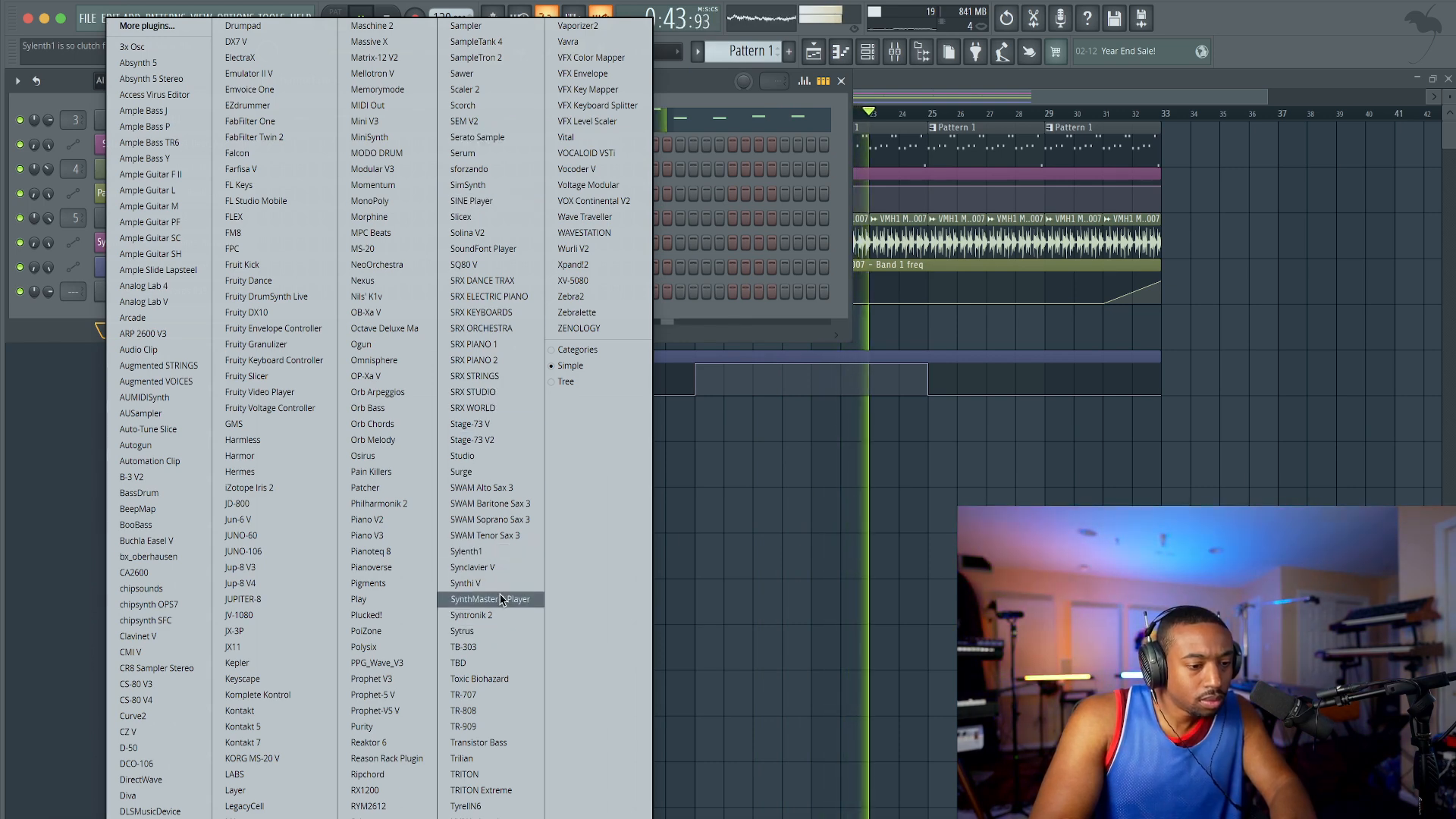
{"action": "left_click", "coordinate": [498, 551]}
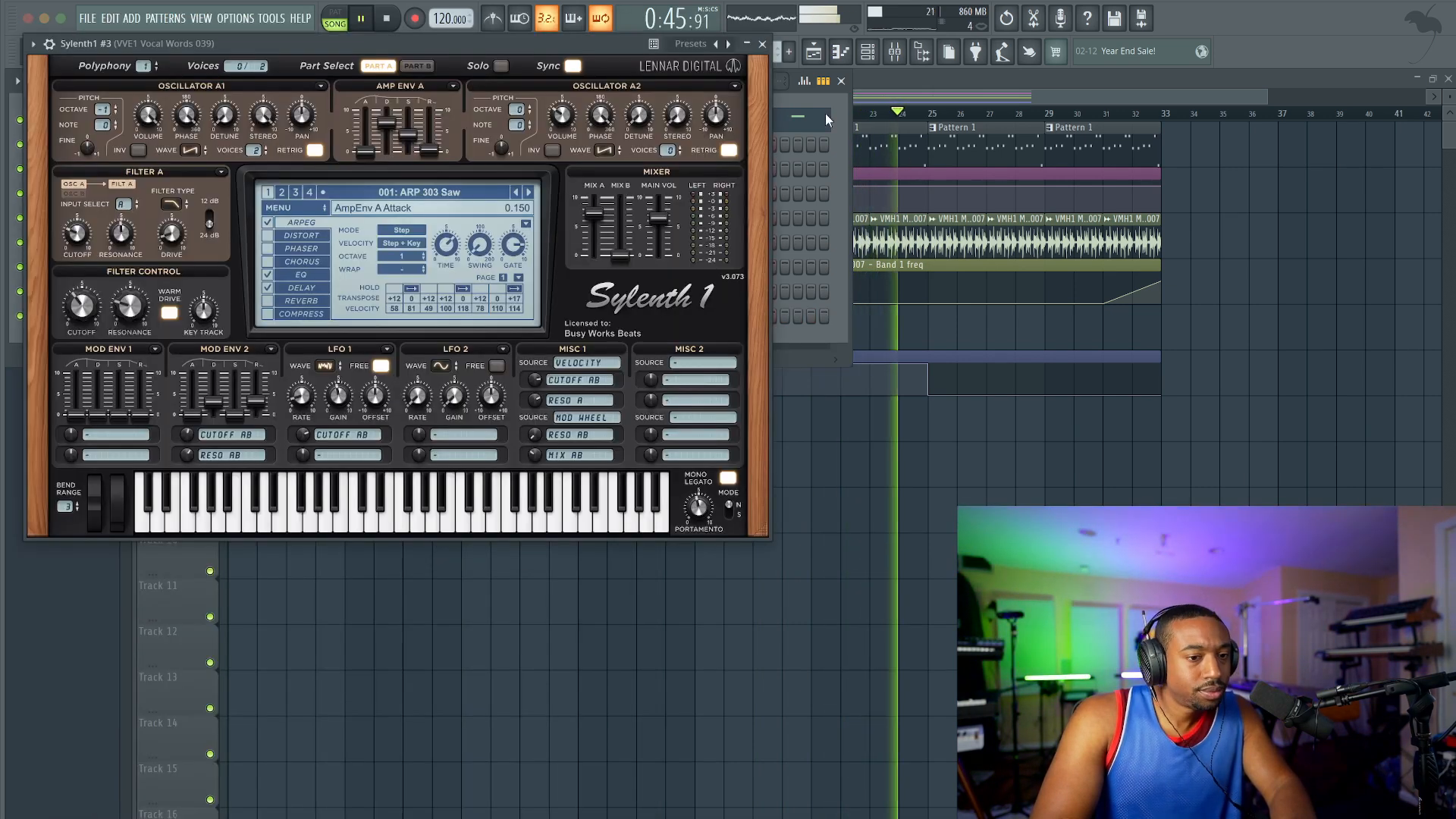
{"action": "left_click", "coordinate": [771, 44]}
Step: Create Pattern 3 and paste the copied notes into the piano roll of Sylenth1 #3
{"action": "right_click", "coordinate": [746, 47]}
{"action": "left_click", "coordinate": [845, 53]}
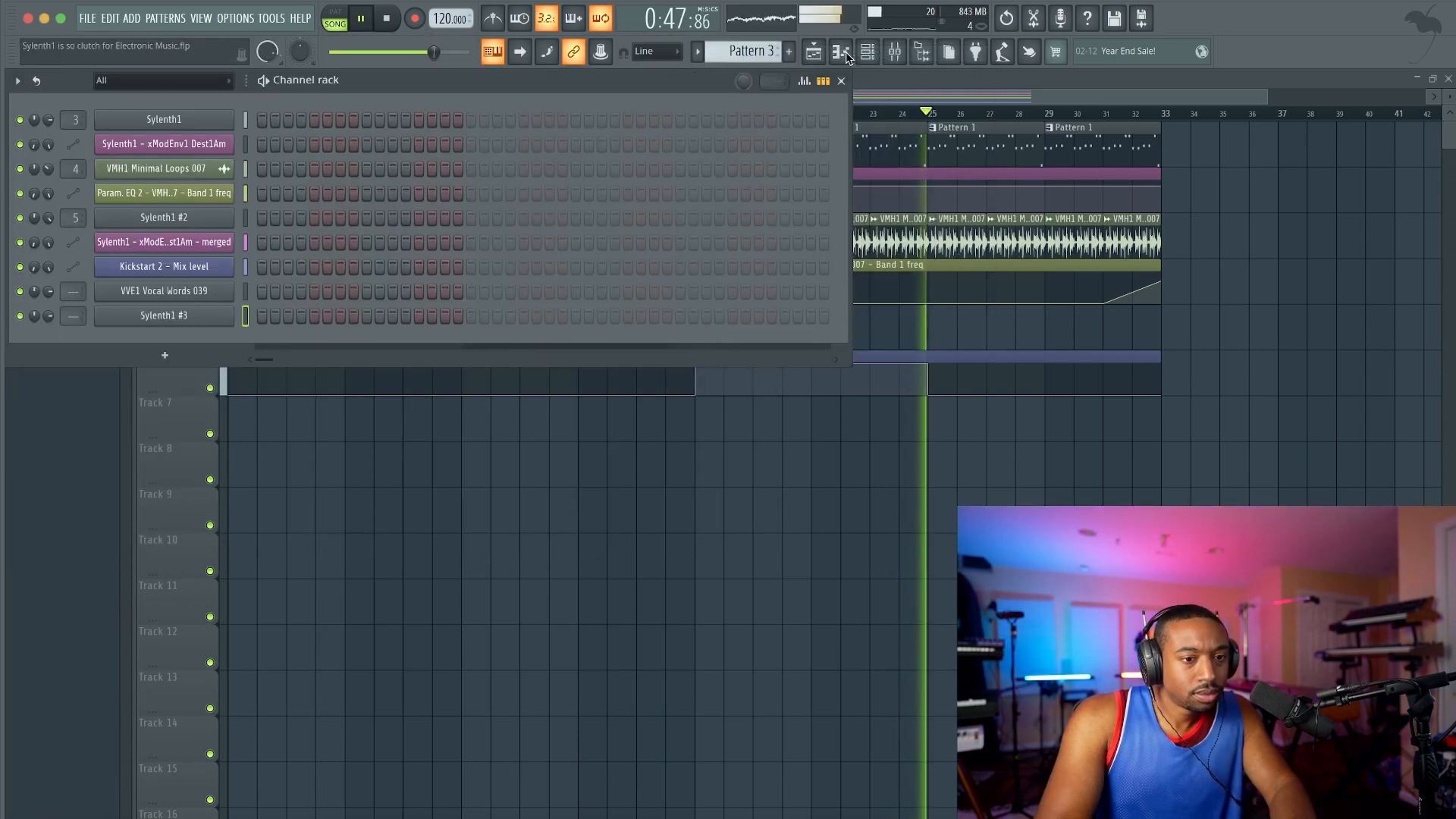
{"action": "right_click", "coordinate": [231, 317]}
{"action": "left_click", "coordinate": [262, 313]}
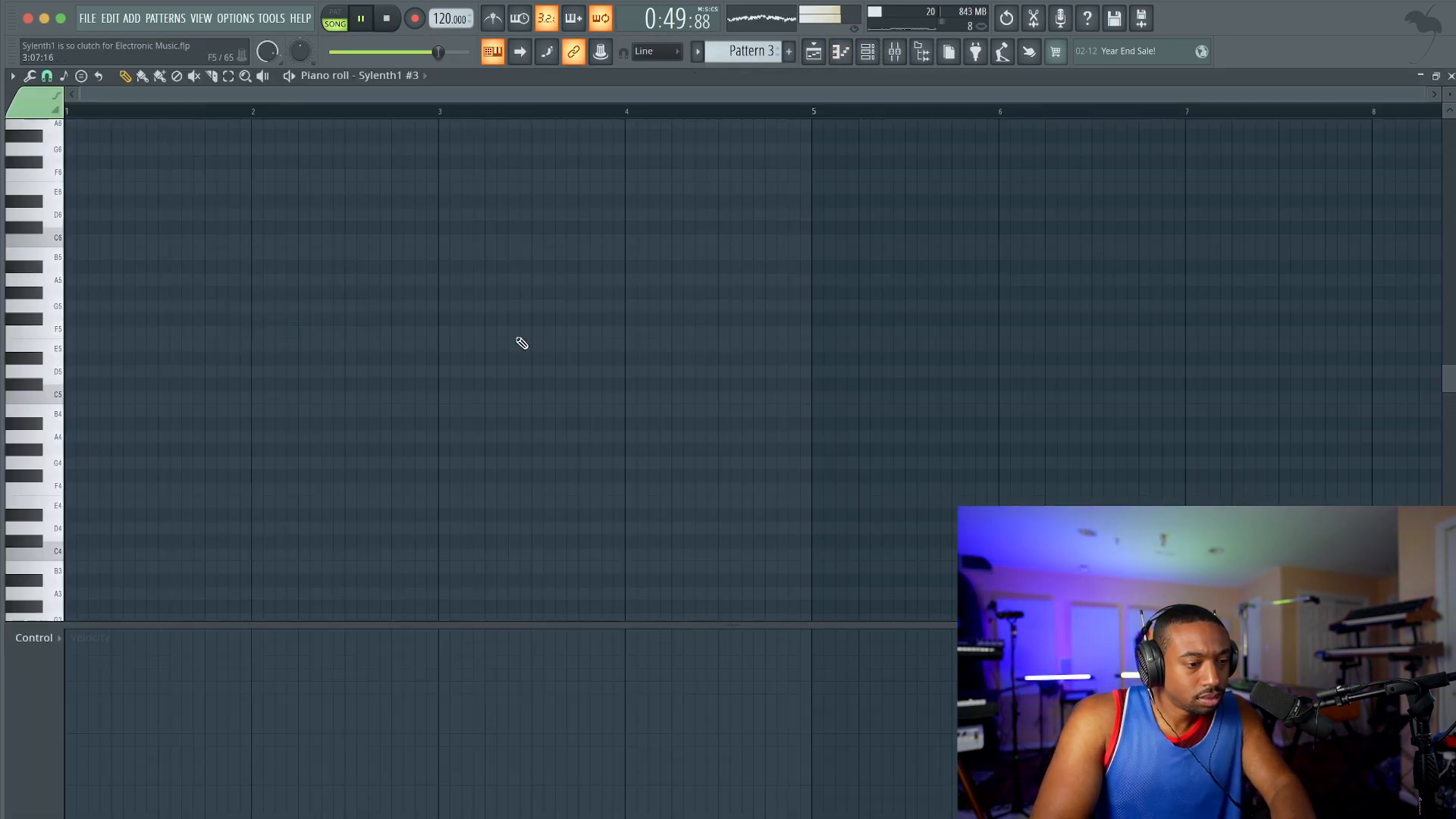
{"action": "left_click", "coordinate": [867, 55]}
{"action": "key", "text": "super+v"}
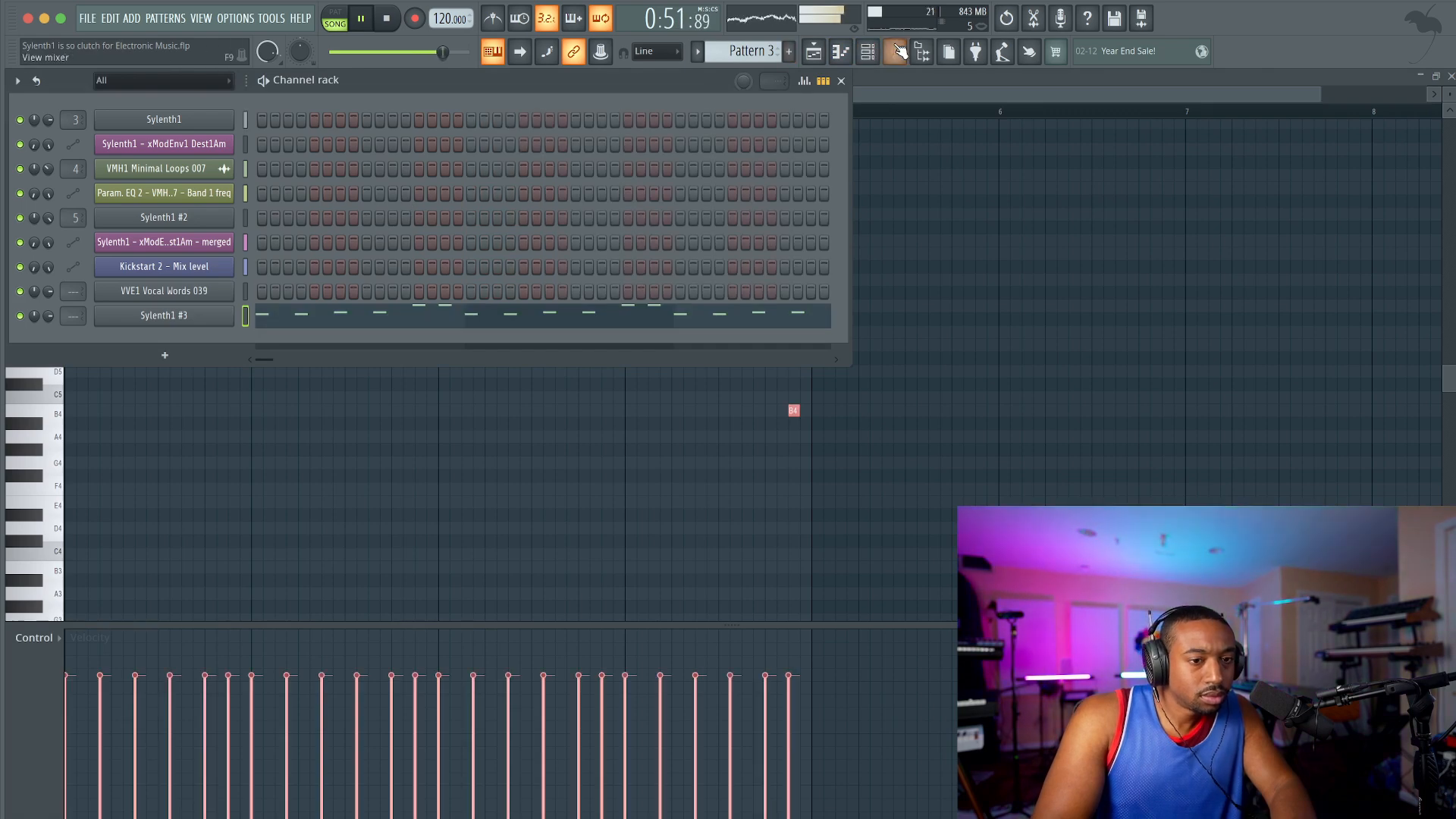
Step: Stop playback, route Sylenth1 #3 to mixer track 6 and play Pattern 3 in pattern mode
{"action": "left_click", "coordinate": [896, 51]}
{"action": "key", "text": "space"}
{"action": "left_click", "coordinate": [145, 336]}
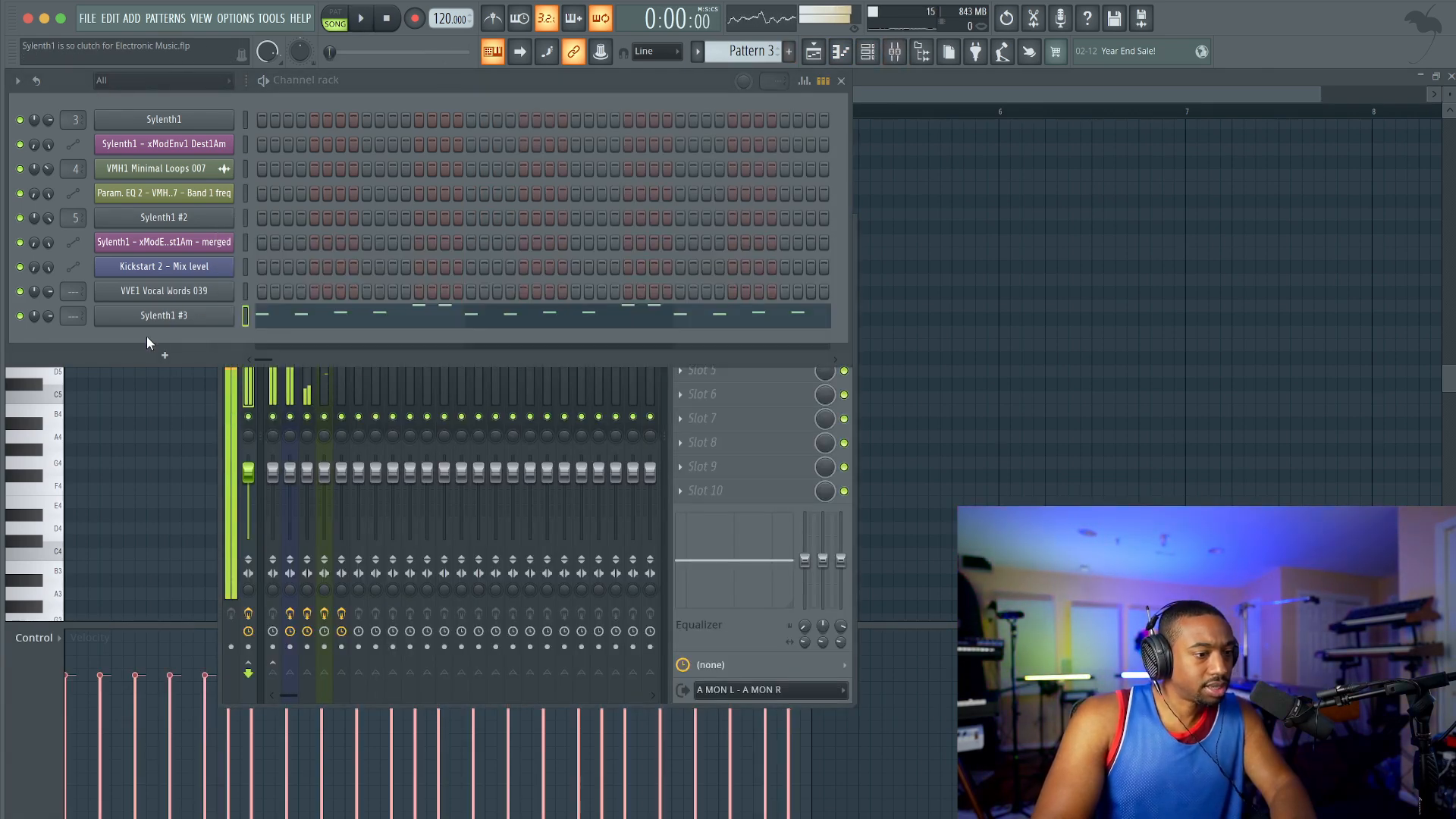
{"action": "key", "text": "ctrl+l"}
{"action": "left_click", "coordinate": [334, 19]}
{"action": "key", "text": "space"}
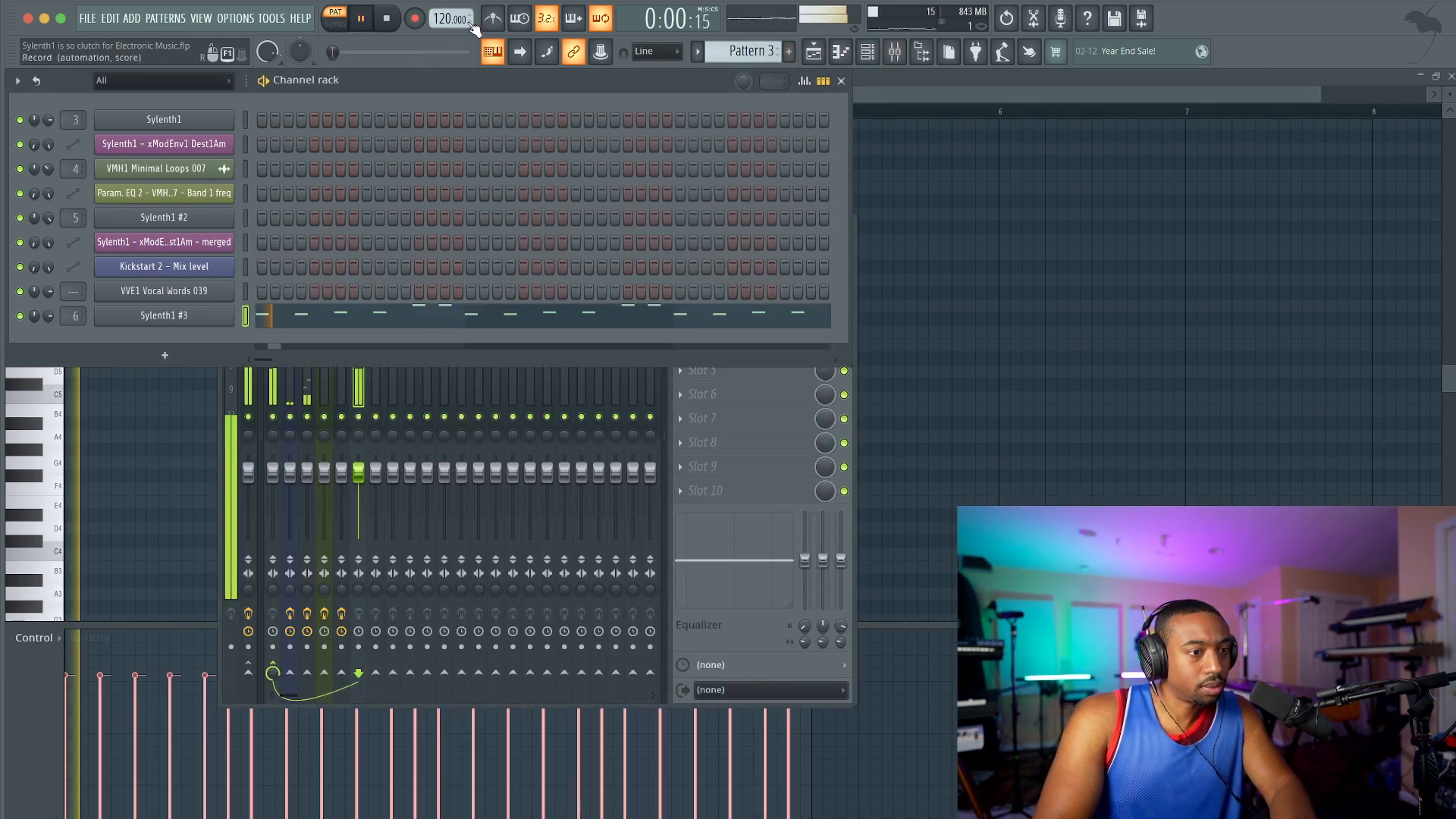
Step: Fill playlist Track 7 with Pattern 3 clips from bar 1 through the end of bar 32
{"action": "left_click", "coordinate": [817, 52]}
{"action": "key", "text": "space"}
{"action": "left_click", "coordinate": [242, 416]}
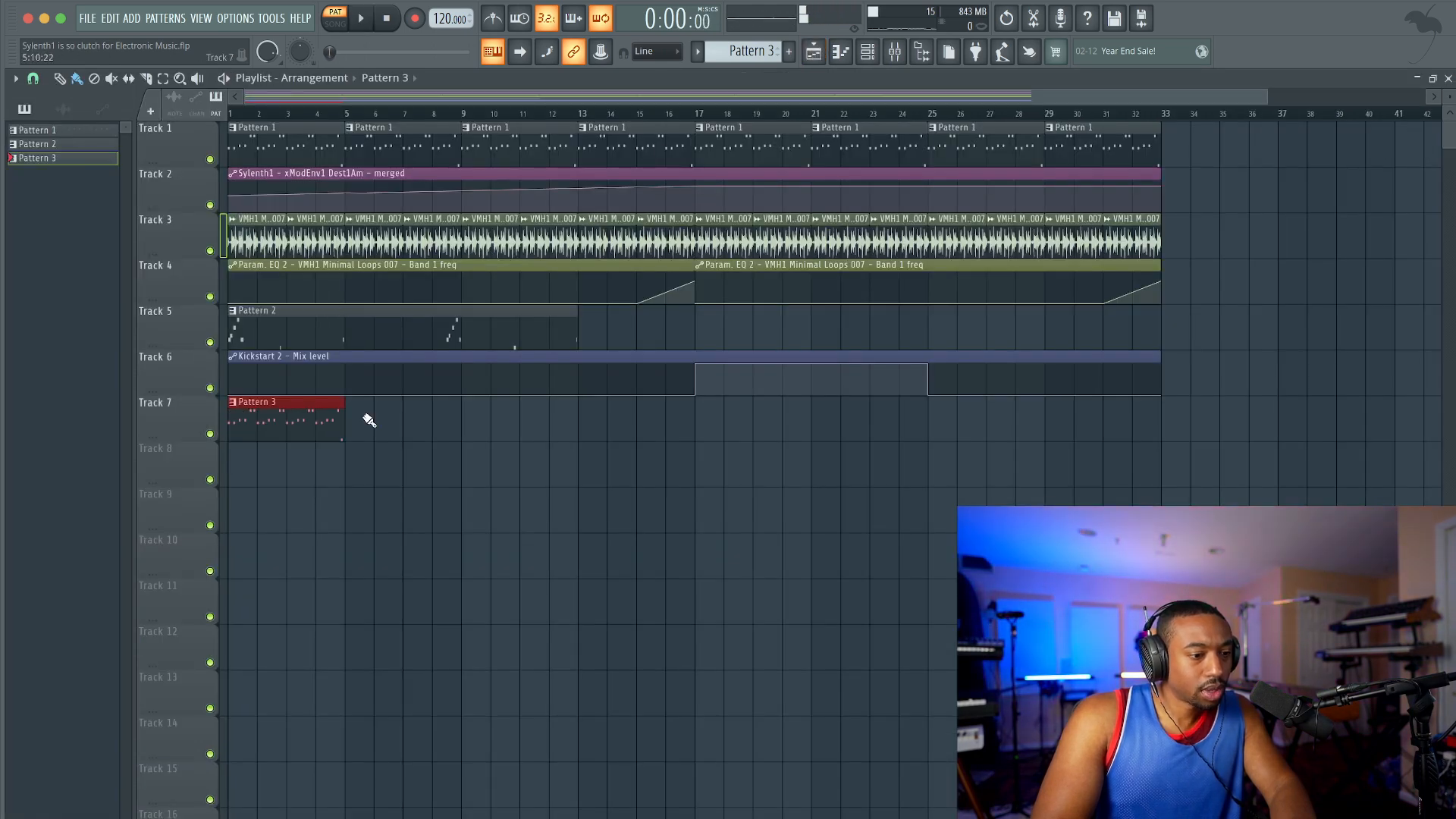
{"action": "mouse_move", "coordinate": [357, 423]}
{"action": "left_mouse_down"}
{"action": "mouse_move", "coordinate": [538, 401]}
{"action": "mouse_move", "coordinate": [895, 394]}
{"action": "left_mouse_up"}
{"action": "left_click_drag", "start_coordinate": [1009, 377], "coordinate": [1207, 402]}
{"action": "right_click", "coordinate": [1211, 403]}
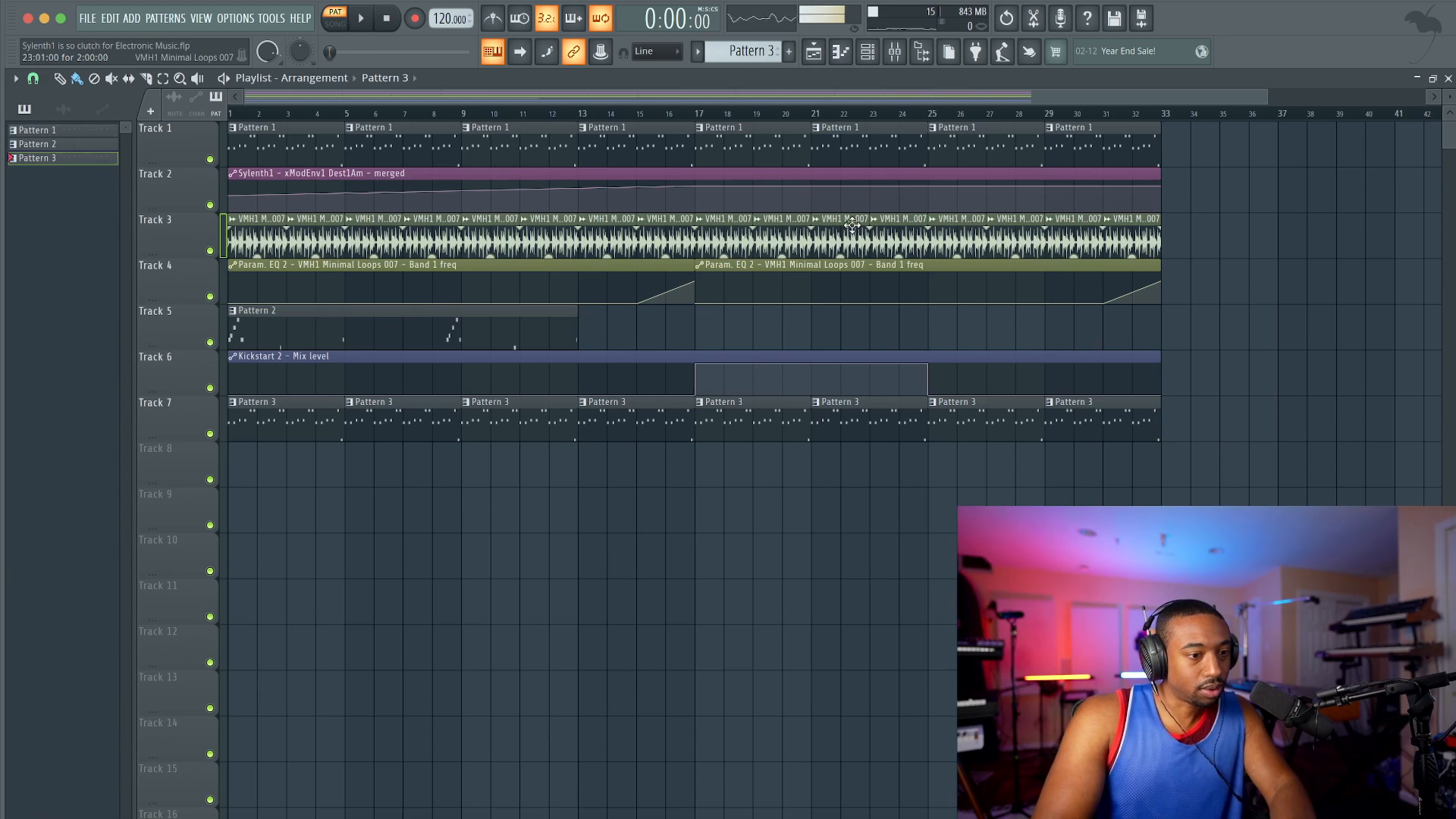
Step: Route the VVE1 Vocal Words 039 channel to mixer track 7
{"action": "left_click", "coordinate": [869, 59]}
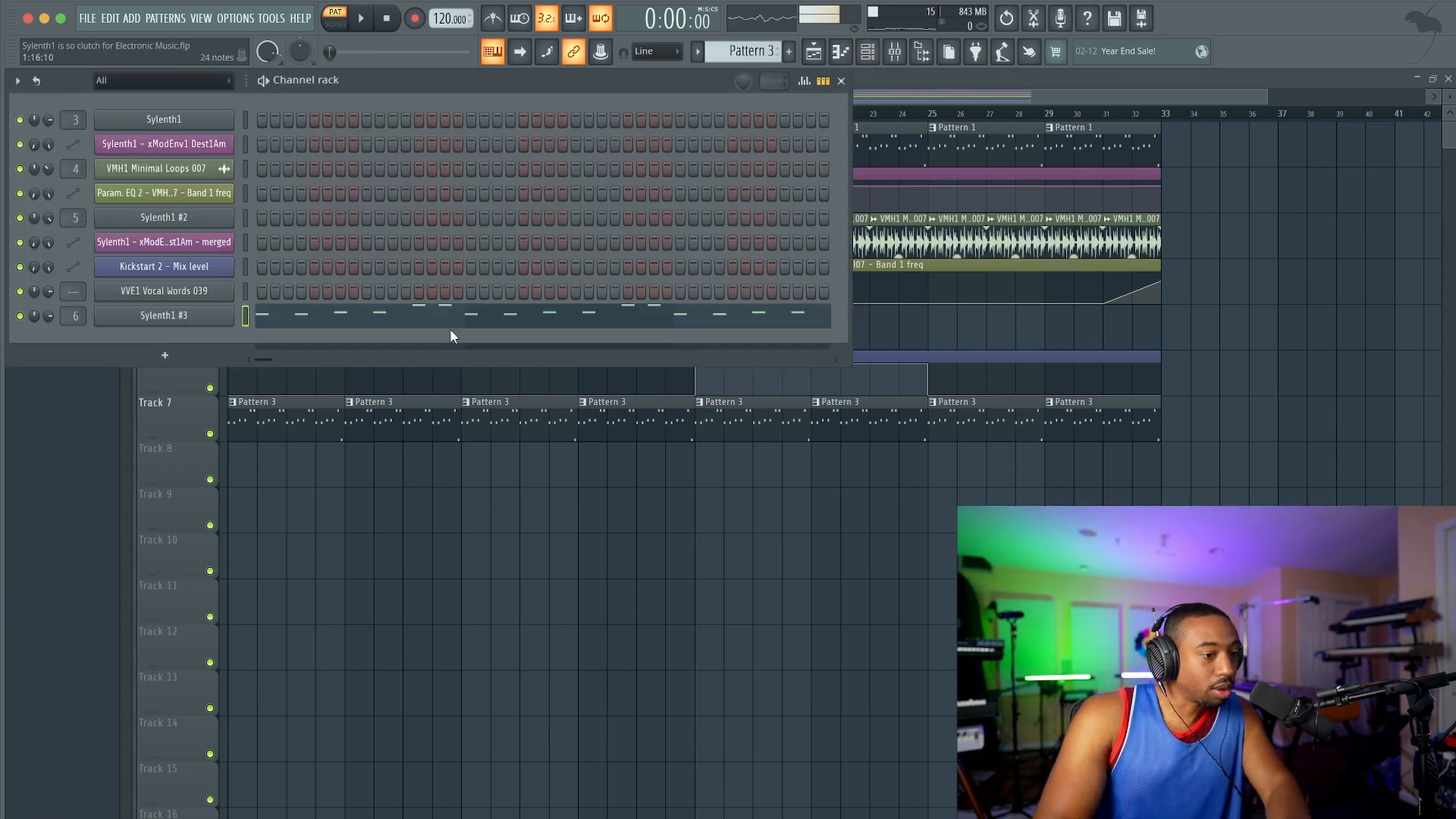
{"action": "left_click", "coordinate": [245, 291]}
{"action": "key", "text": "super+l"}
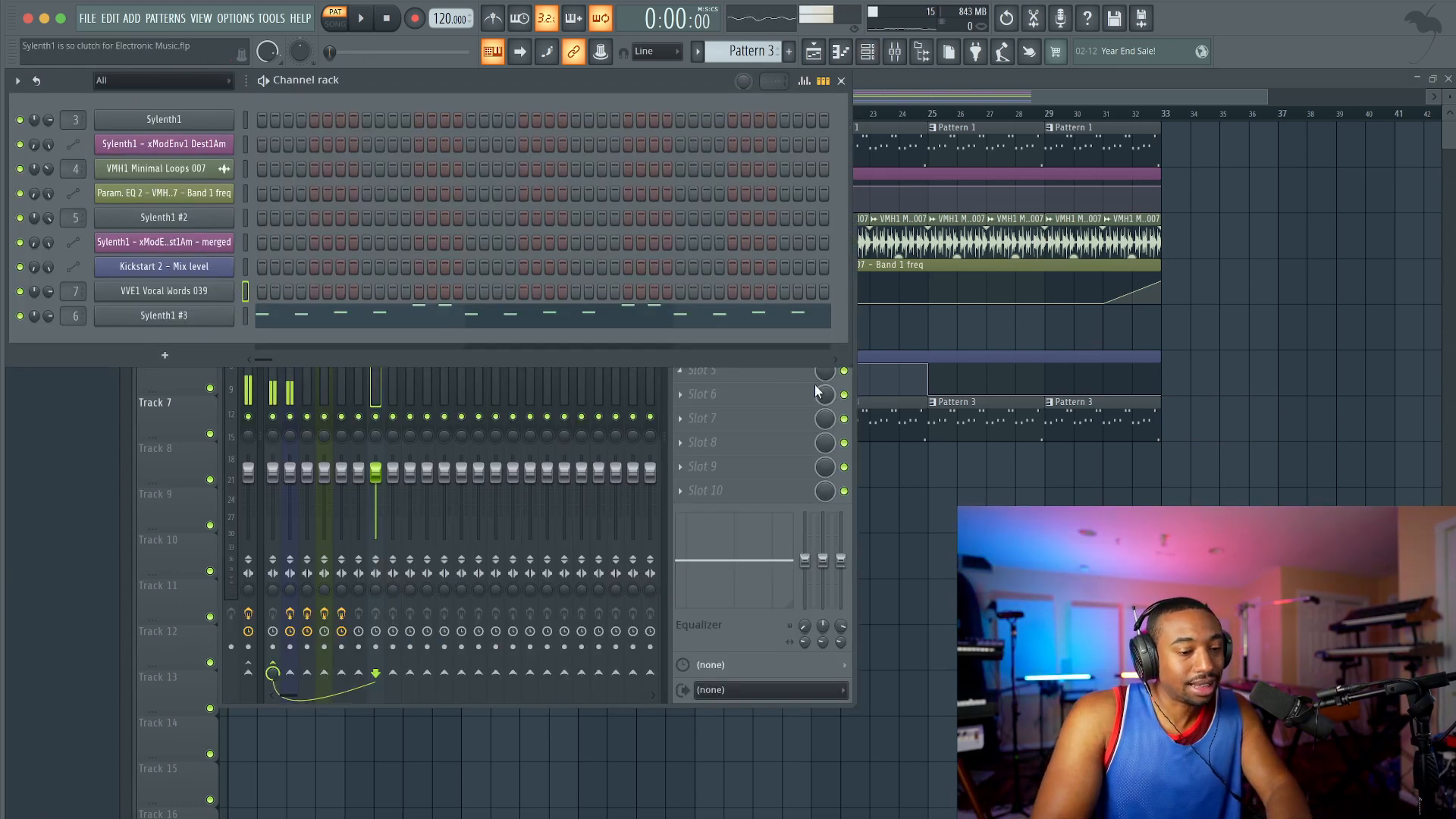
{"action": "left_click", "coordinate": [734, 625]}
Step: Clear the preset bank in Sylenth1 #3 to start from an Init patch
{"action": "left_click", "coordinate": [197, 314]}
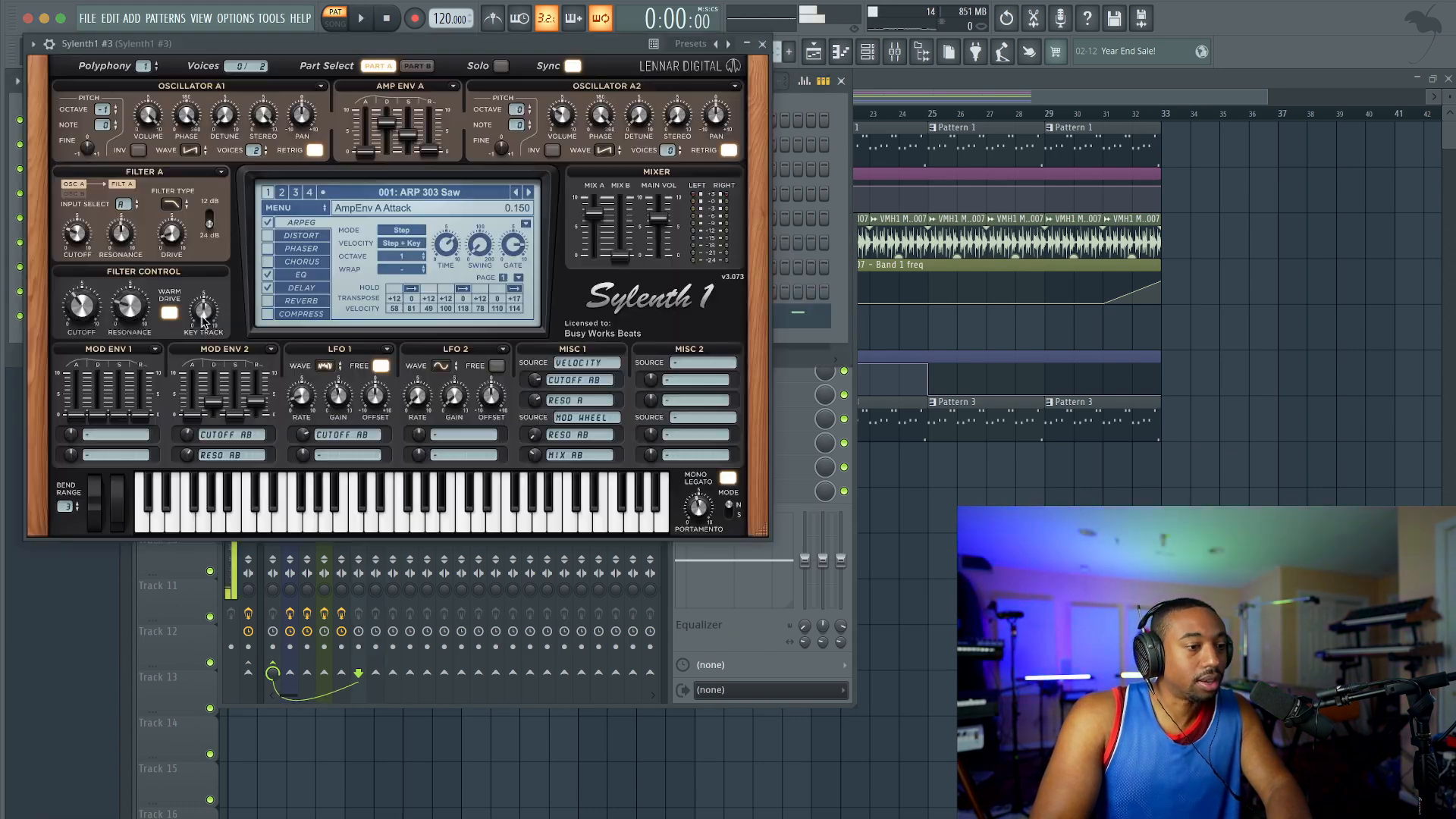
{"action": "left_click", "coordinate": [286, 211]}
{"action": "mouse_move", "coordinate": [409, 225]}
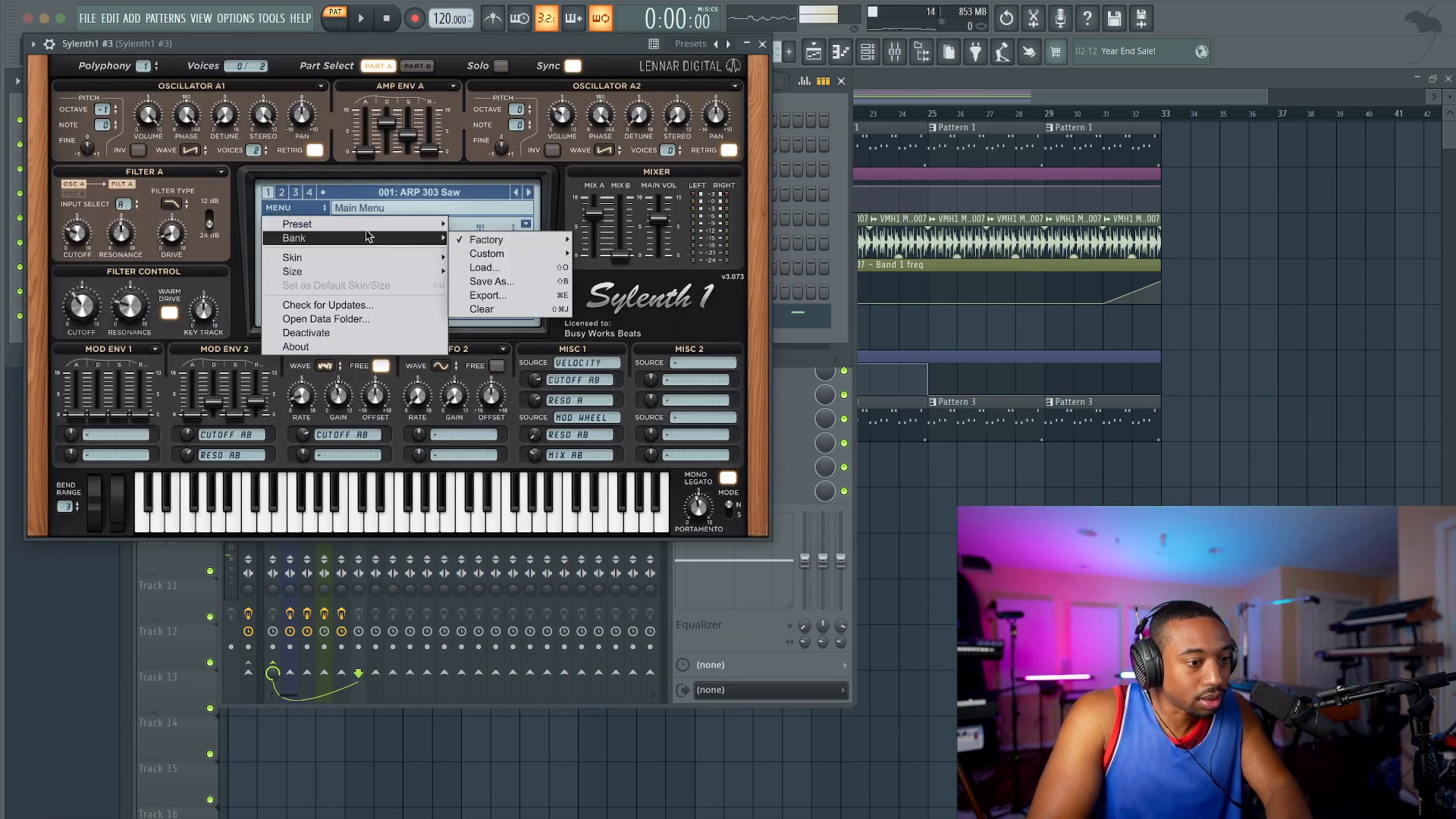
{"action": "left_click", "coordinate": [492, 309]}
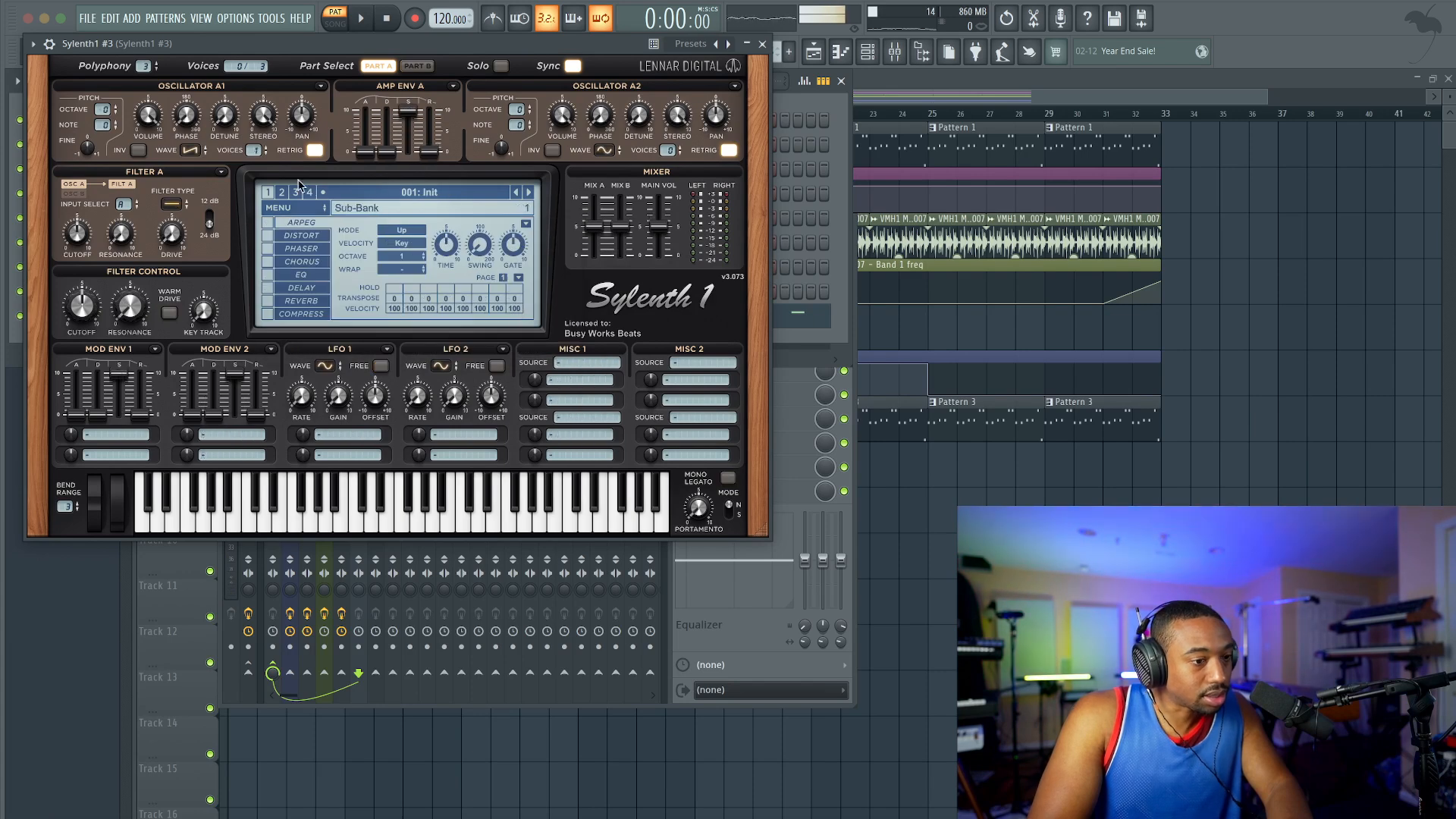
Step: Set Filter A to Lowpass with the cutoff at 3.437 and assign Mod Env 1 to Cutoff A, adjusting its amount
{"action": "left_click", "coordinate": [172, 205]}
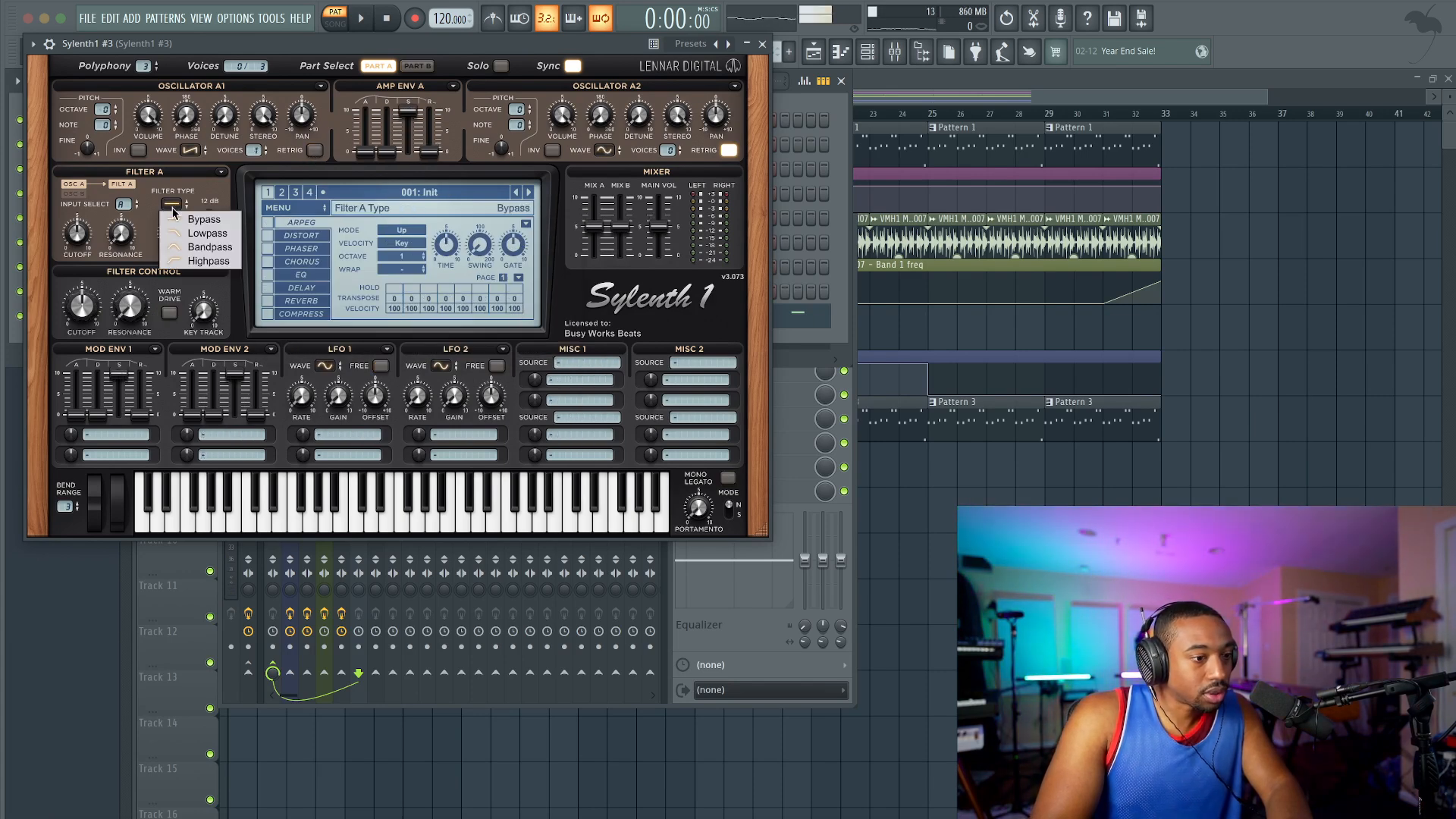
{"action": "left_click", "coordinate": [203, 233]}
{"action": "left_click", "coordinate": [116, 435]}
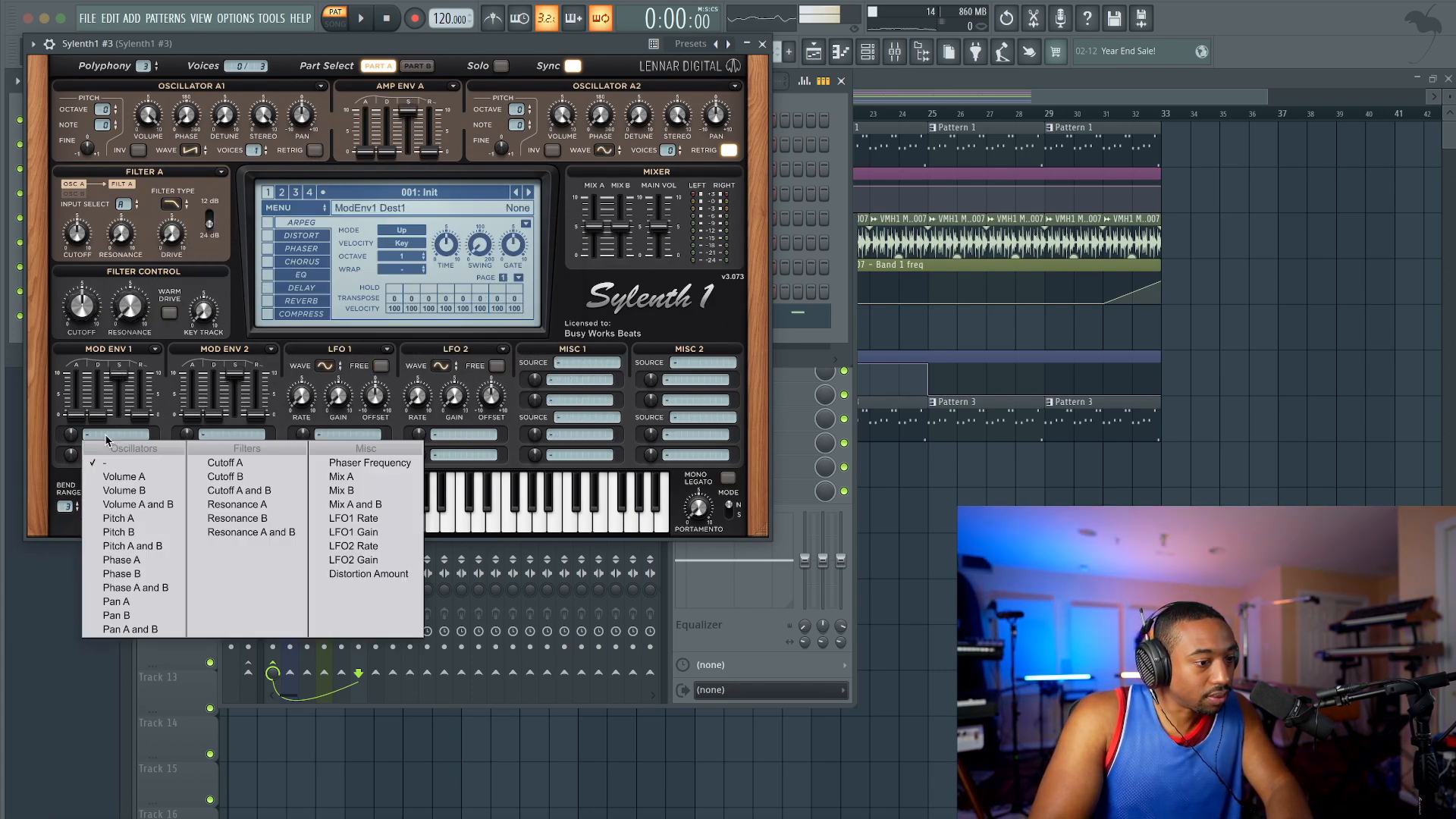
{"action": "left_click", "coordinate": [247, 468]}
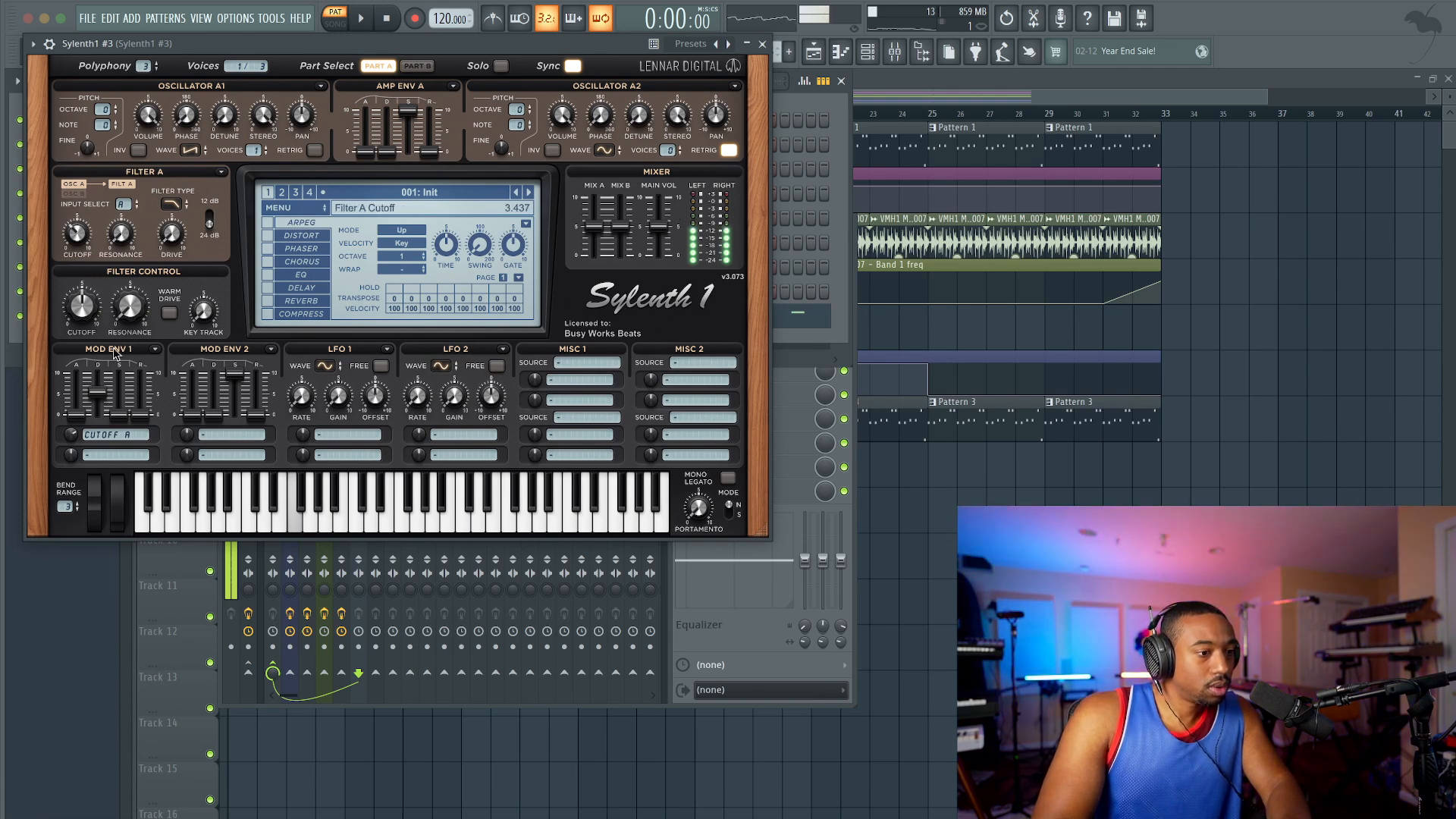
{"action": "left_click_drag", "start_coordinate": [71, 435], "coordinate": [74, 405]}
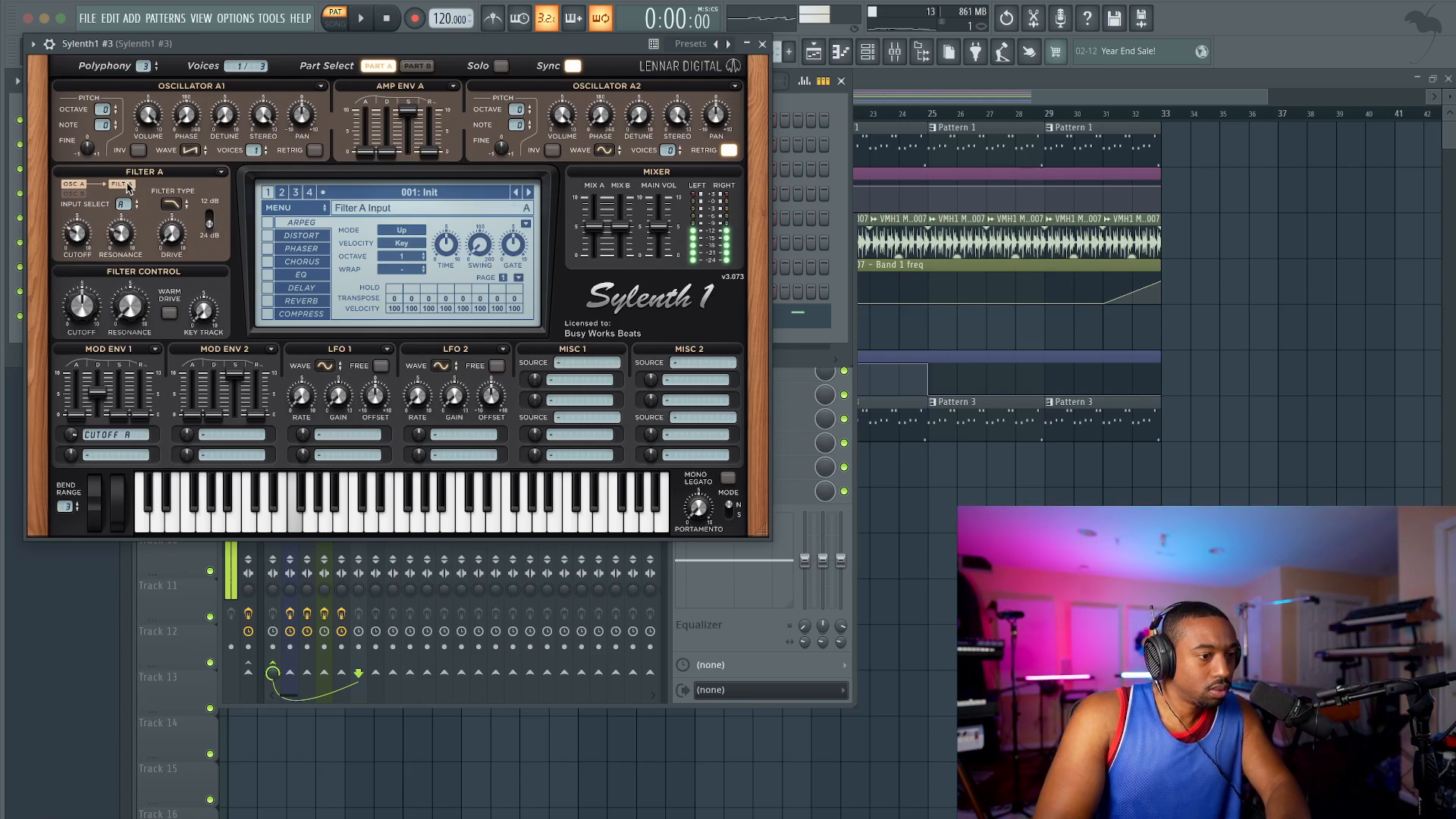
Step: Lower oscillator A1's octave, then enable the compressor and adjust its threshold
{"action": "left_click_drag", "start_coordinate": [101, 109], "coordinate": [104, 131]}
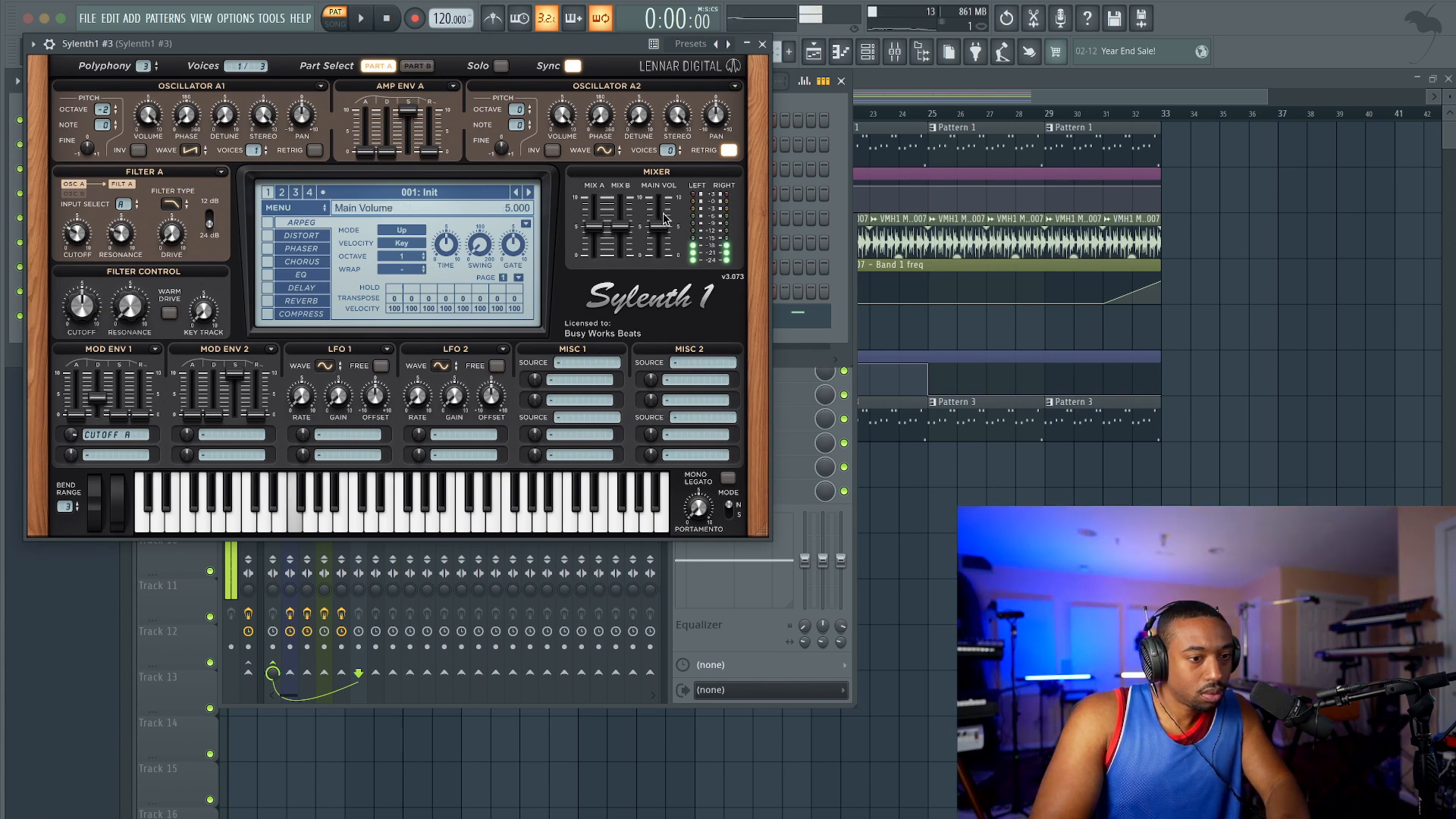
{"action": "left_click", "coordinate": [268, 315]}
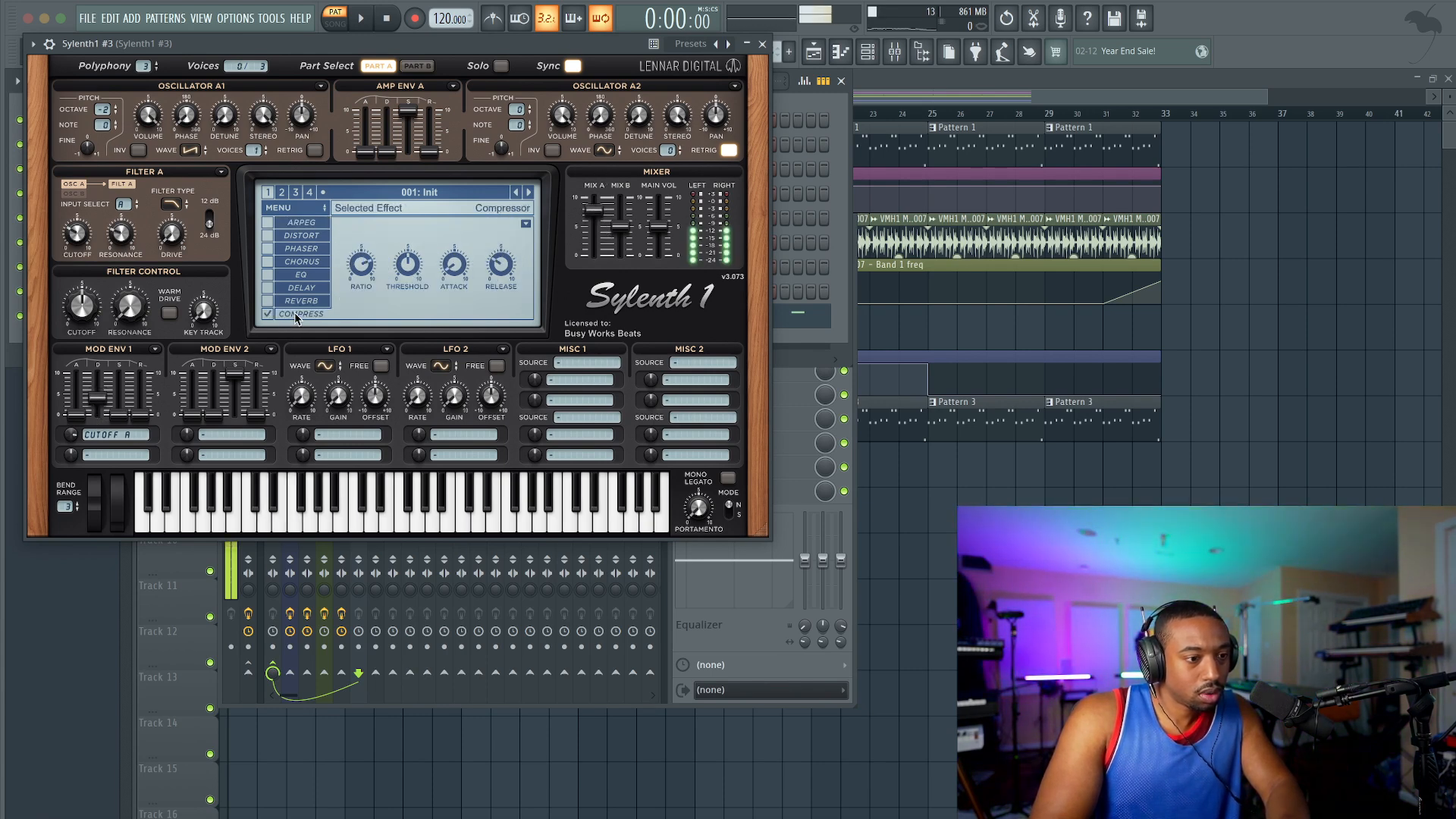
{"action": "left_click_drag", "start_coordinate": [411, 274], "coordinate": [425, 155]}
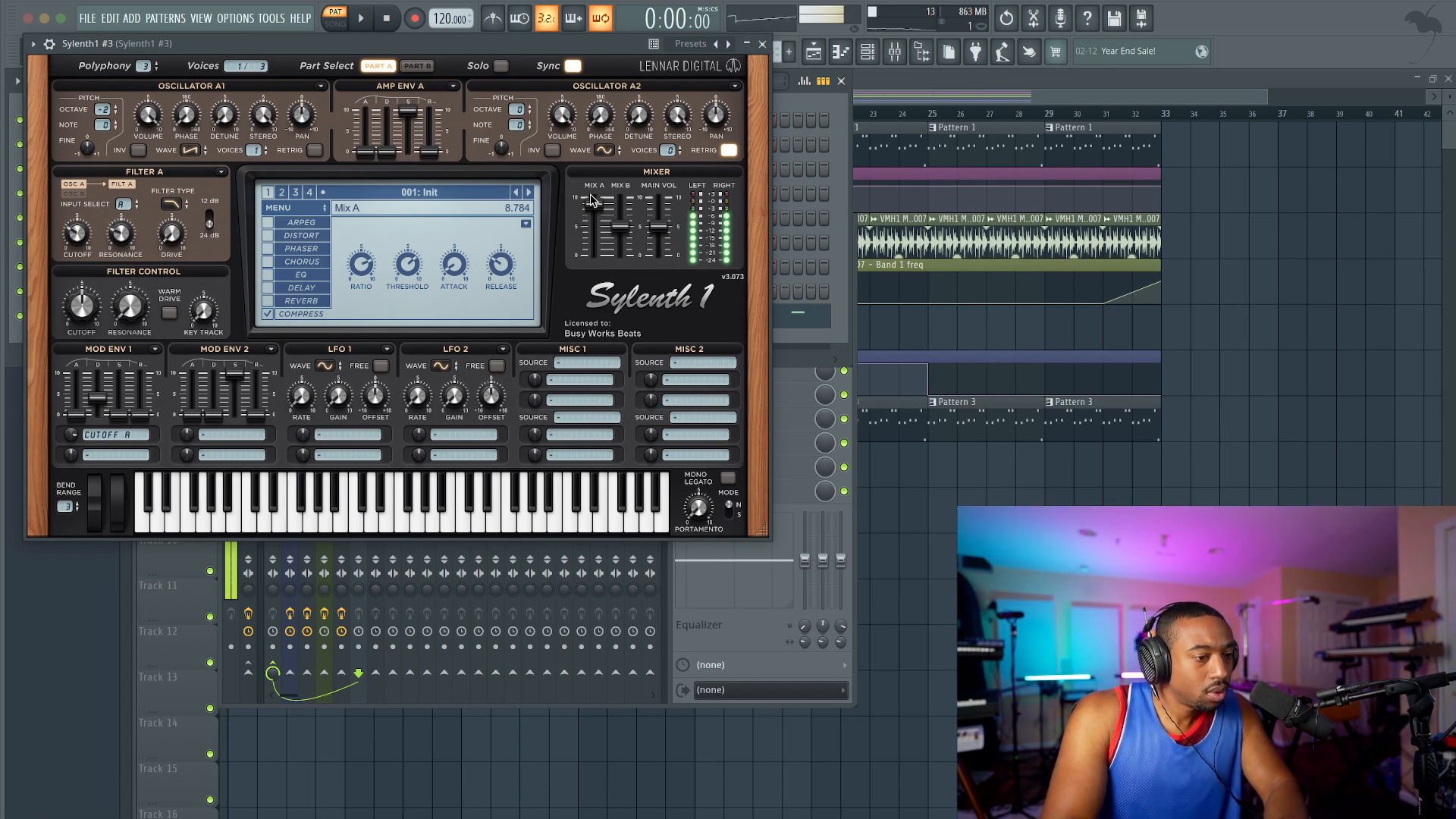
Step: Set oscillator A1 to 2 voices with detune at 1.693 and close Sylenth1 #3
{"action": "left_click_drag", "start_coordinate": [254, 151], "coordinate": [251, 131]}
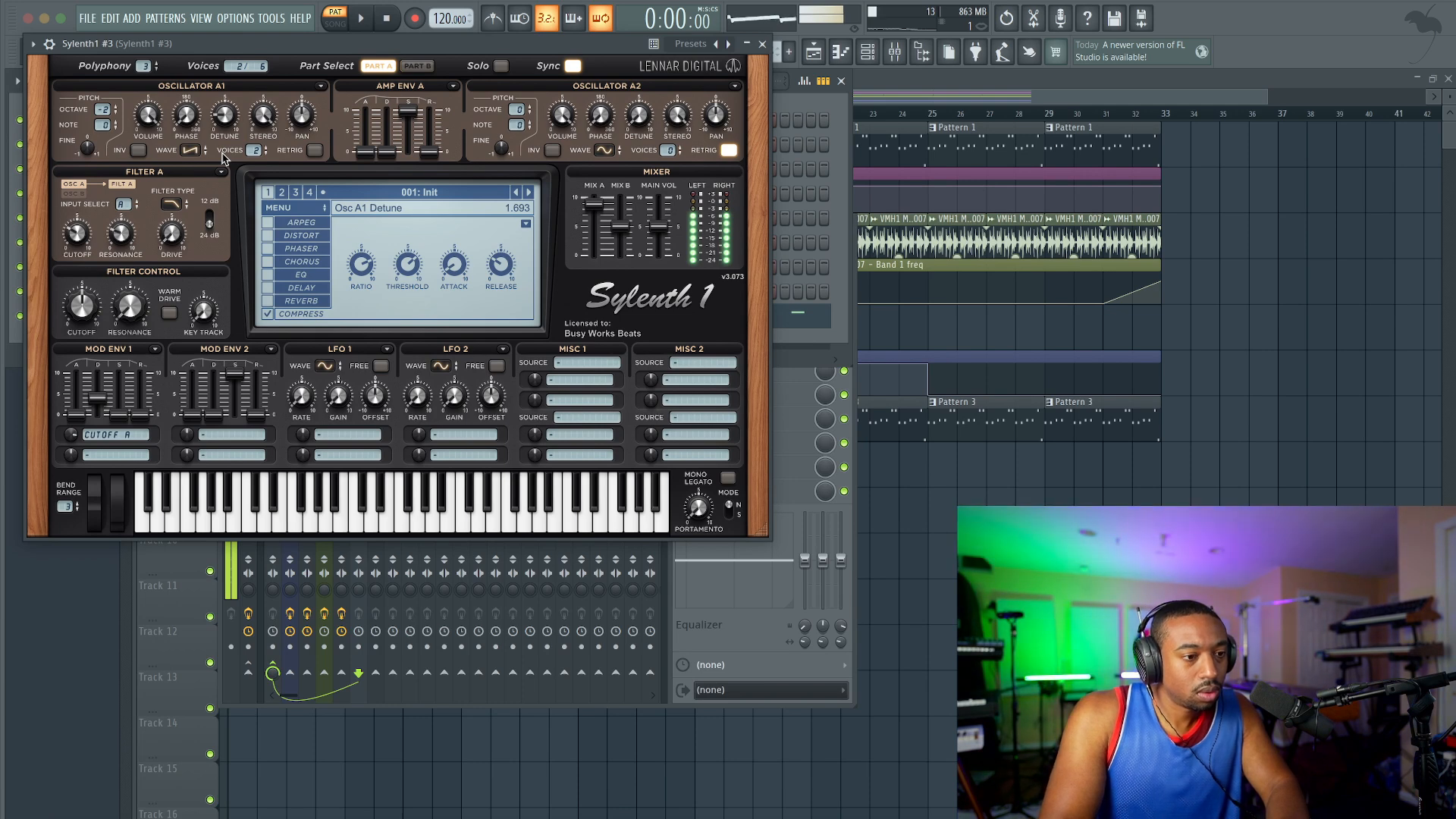
{"action": "left_click", "coordinate": [764, 44]}
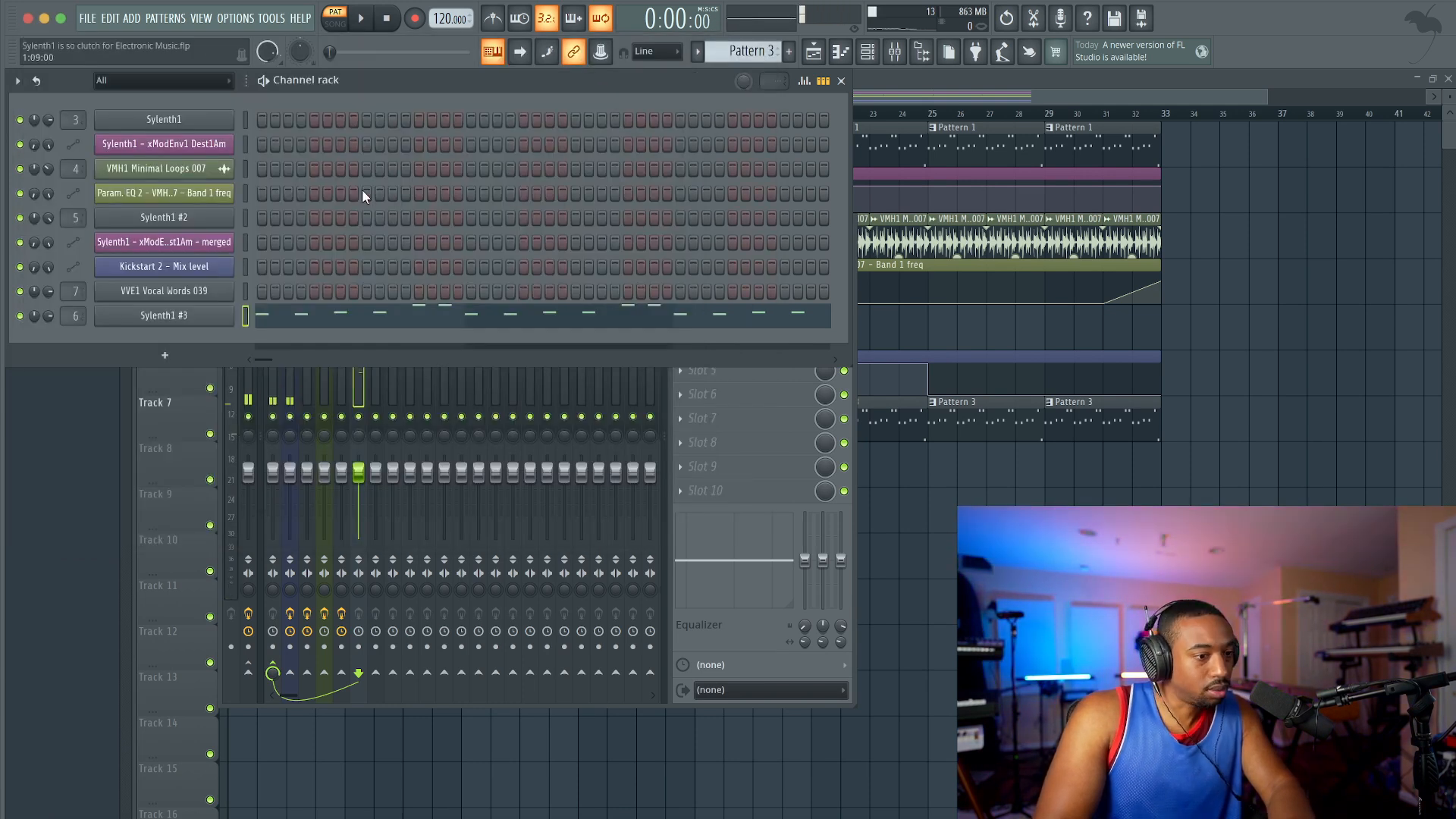
Step: Play the arrangement in song mode and check the first Sylenth1's oscillator settings for comparison
{"action": "key", "text": "F5"}
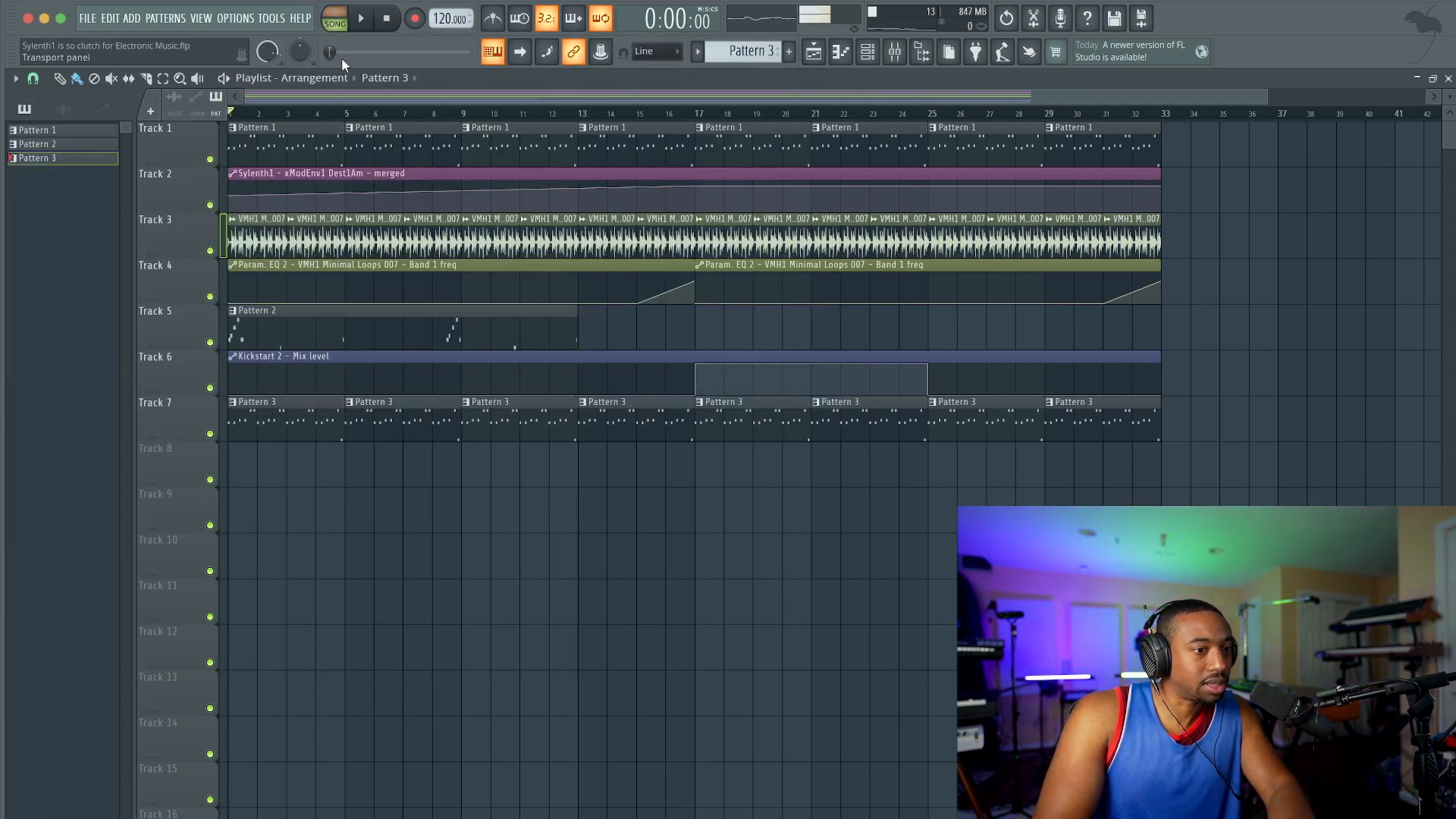
{"action": "left_click", "coordinate": [866, 60]}
{"action": "left_click", "coordinate": [211, 117]}
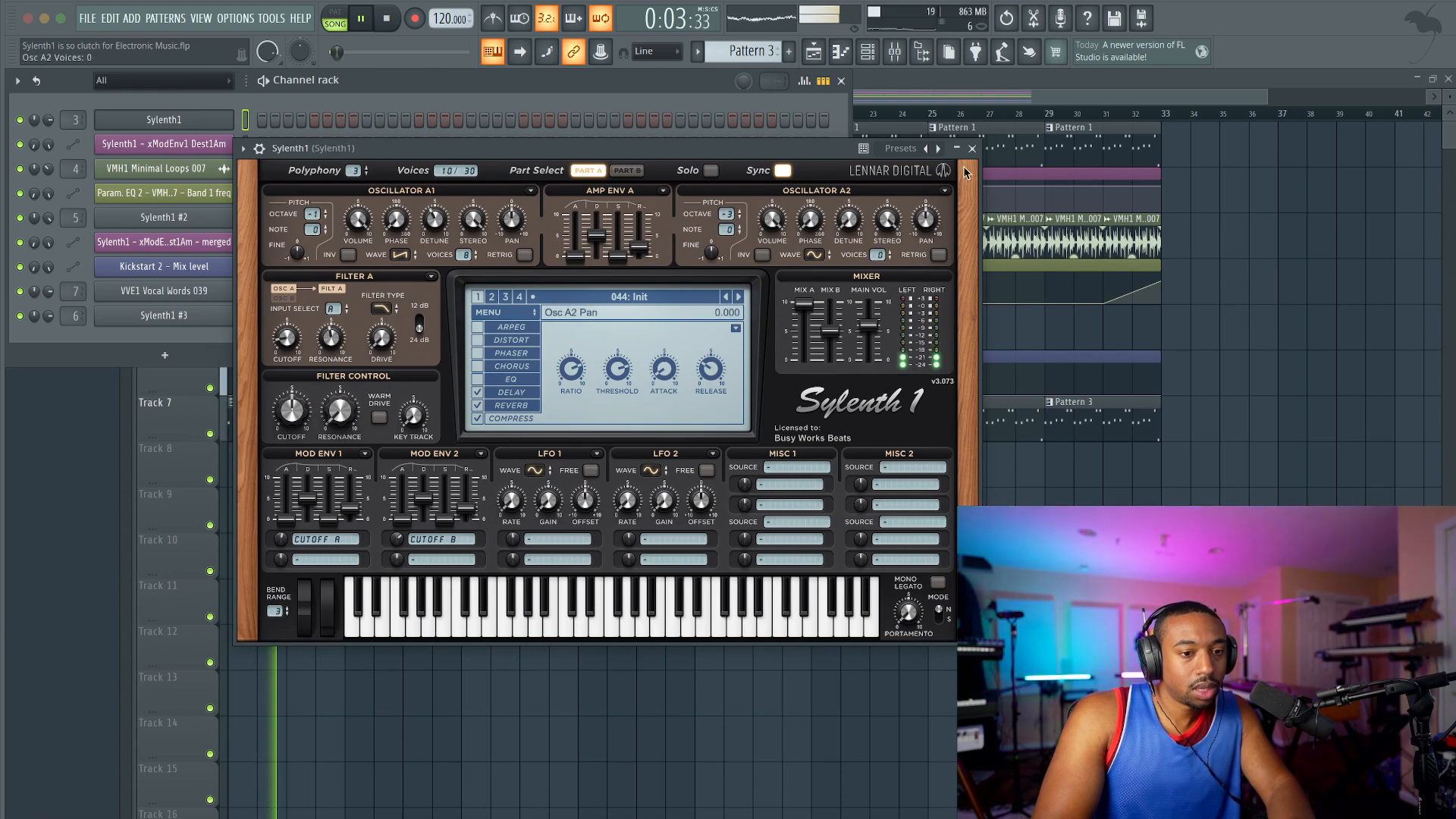
{"action": "left_click", "coordinate": [972, 149]}
Step: In Sylenth1 #3, set oscillators A1 and A2 to 1 voice each, with A2's retrigger off and its octave at -3
{"action": "left_click", "coordinate": [207, 313]}
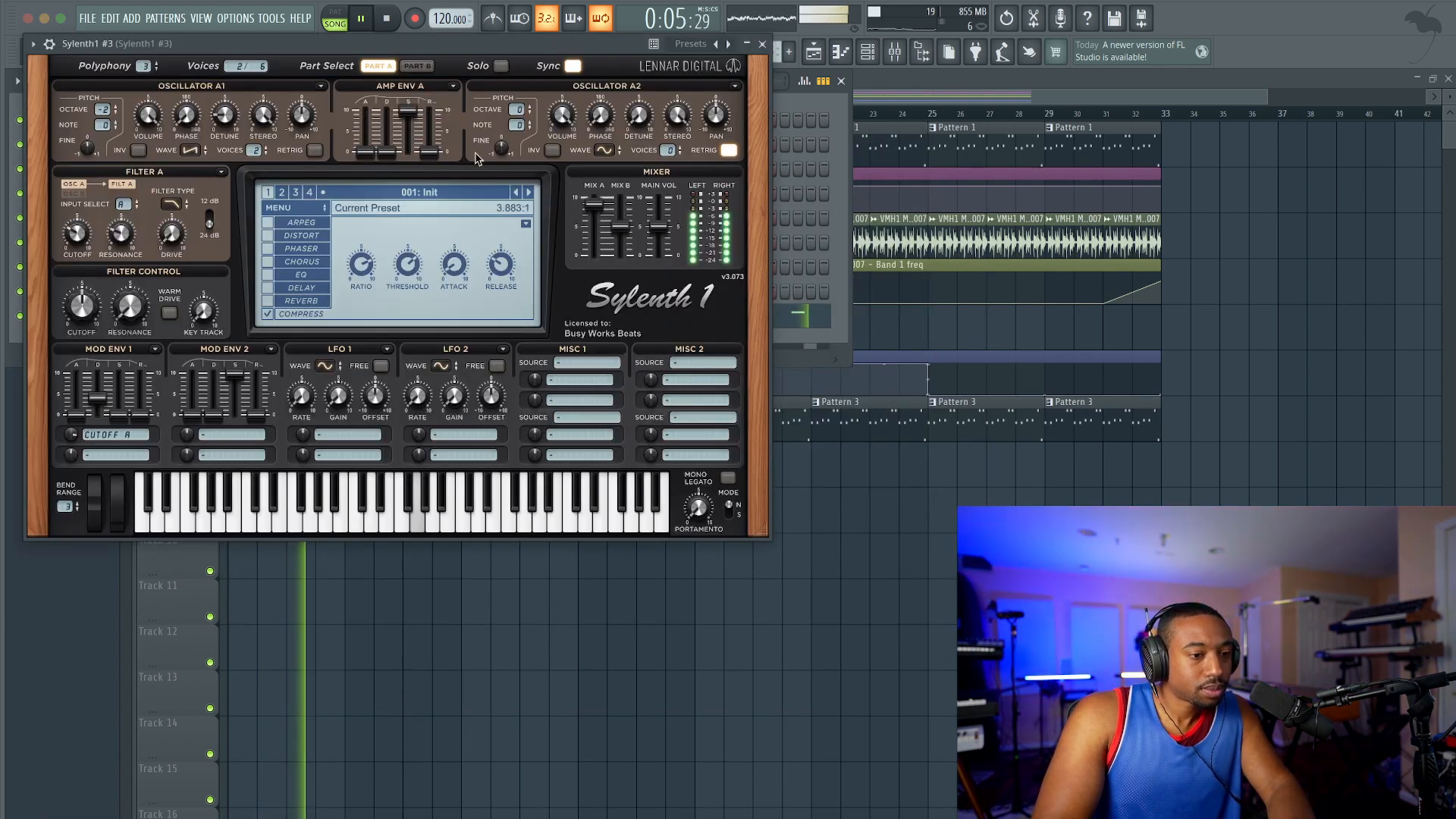
{"action": "left_click_drag", "start_coordinate": [255, 150], "coordinate": [246, 192]}
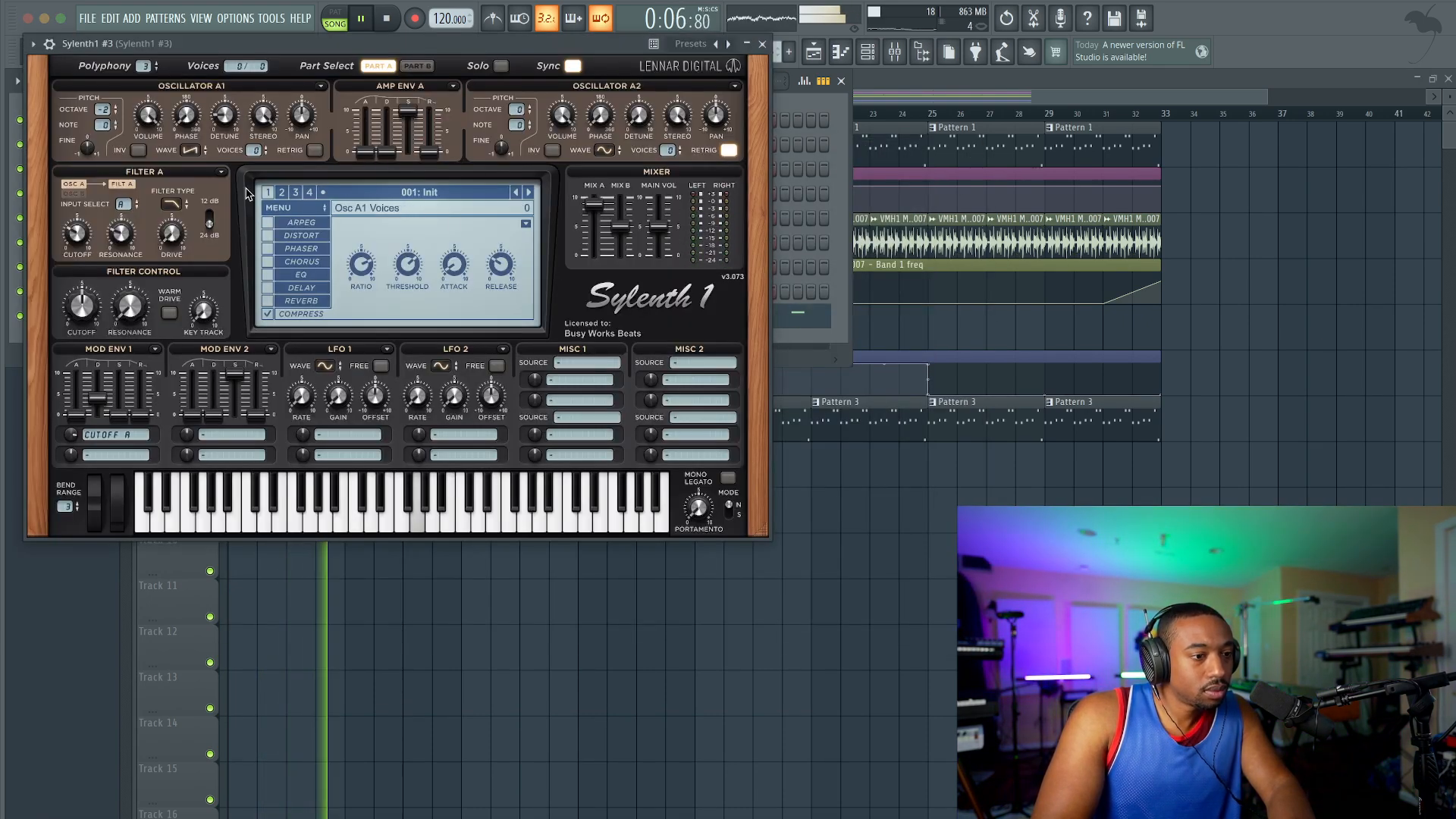
{"action": "left_click", "coordinate": [265, 148]}
{"action": "left_click", "coordinate": [728, 151]}
{"action": "left_click", "coordinate": [674, 144]}
{"action": "left_click_drag", "start_coordinate": [516, 109], "coordinate": [520, 148]}
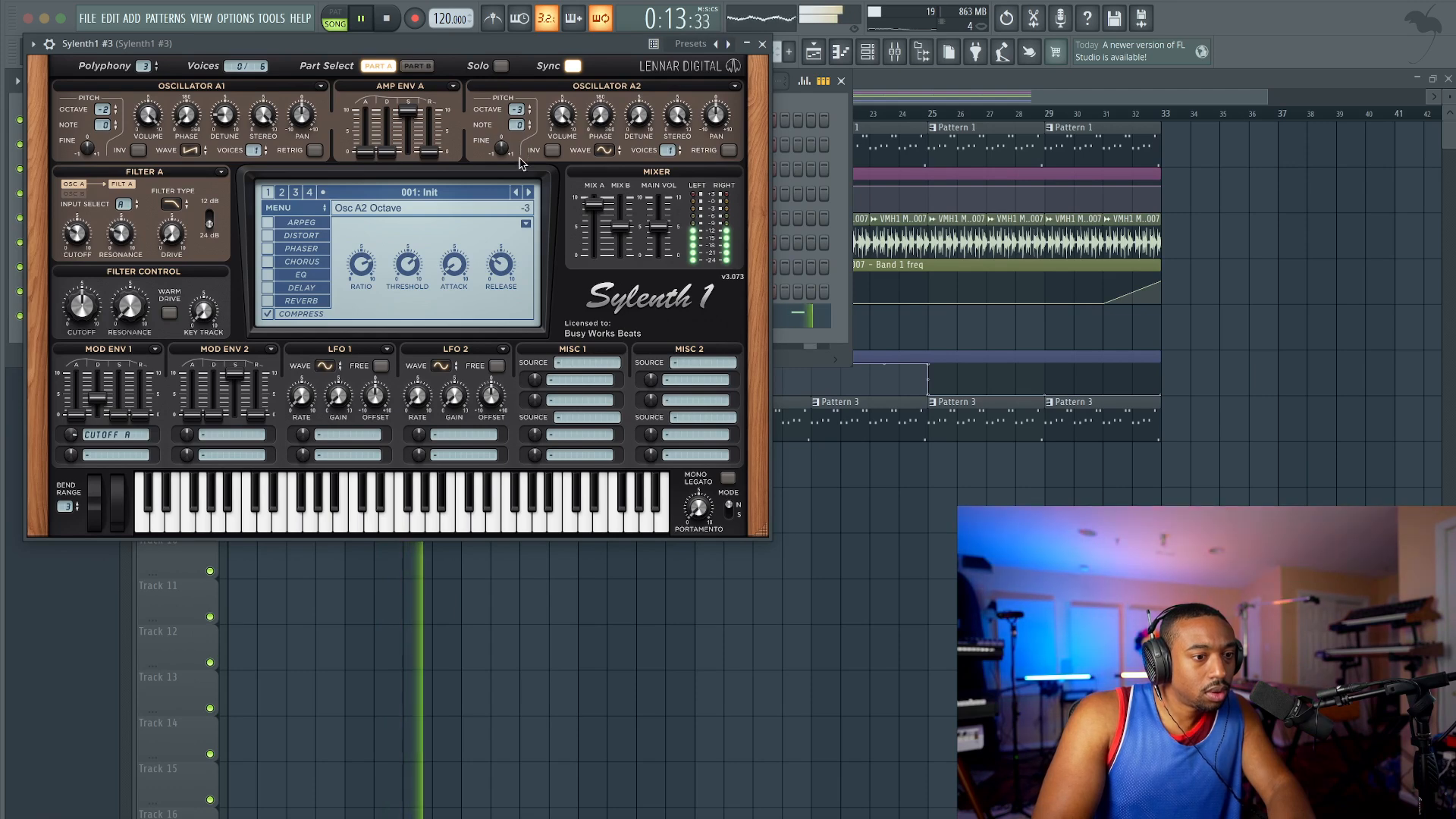
{"action": "left_click", "coordinate": [299, 126]}
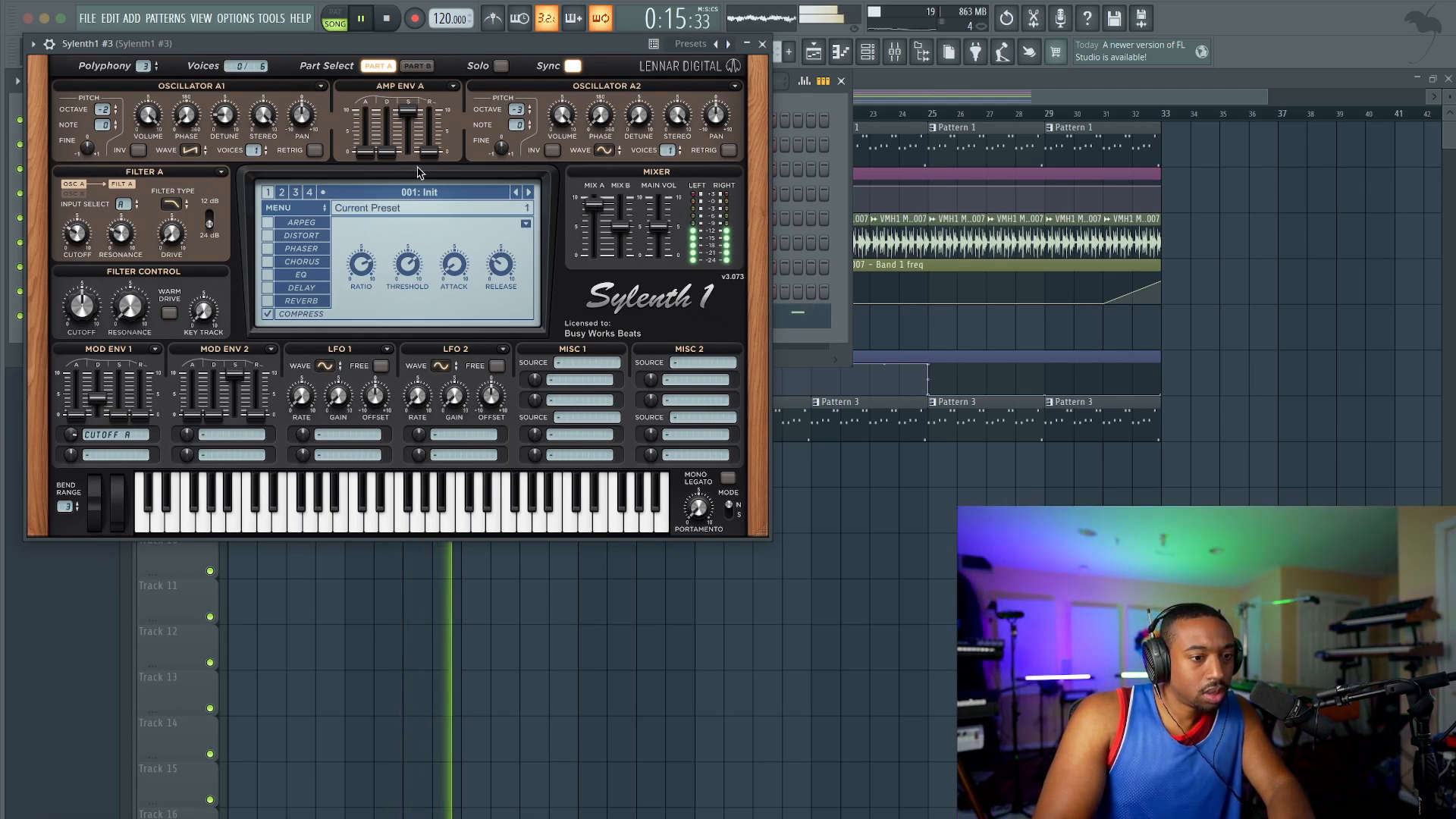
Step: Try a bass boost with Sylenth1 #3's EQ effect during playback, then turn the EQ off and close the synth
{"action": "mouse_move", "coordinate": [72, 441]}
{"action": "left_mouse_down"}
{"action": "mouse_move", "coordinate": [74, 465]}
{"action": "mouse_move", "coordinate": [74, 452]}
{"action": "left_mouse_up"}
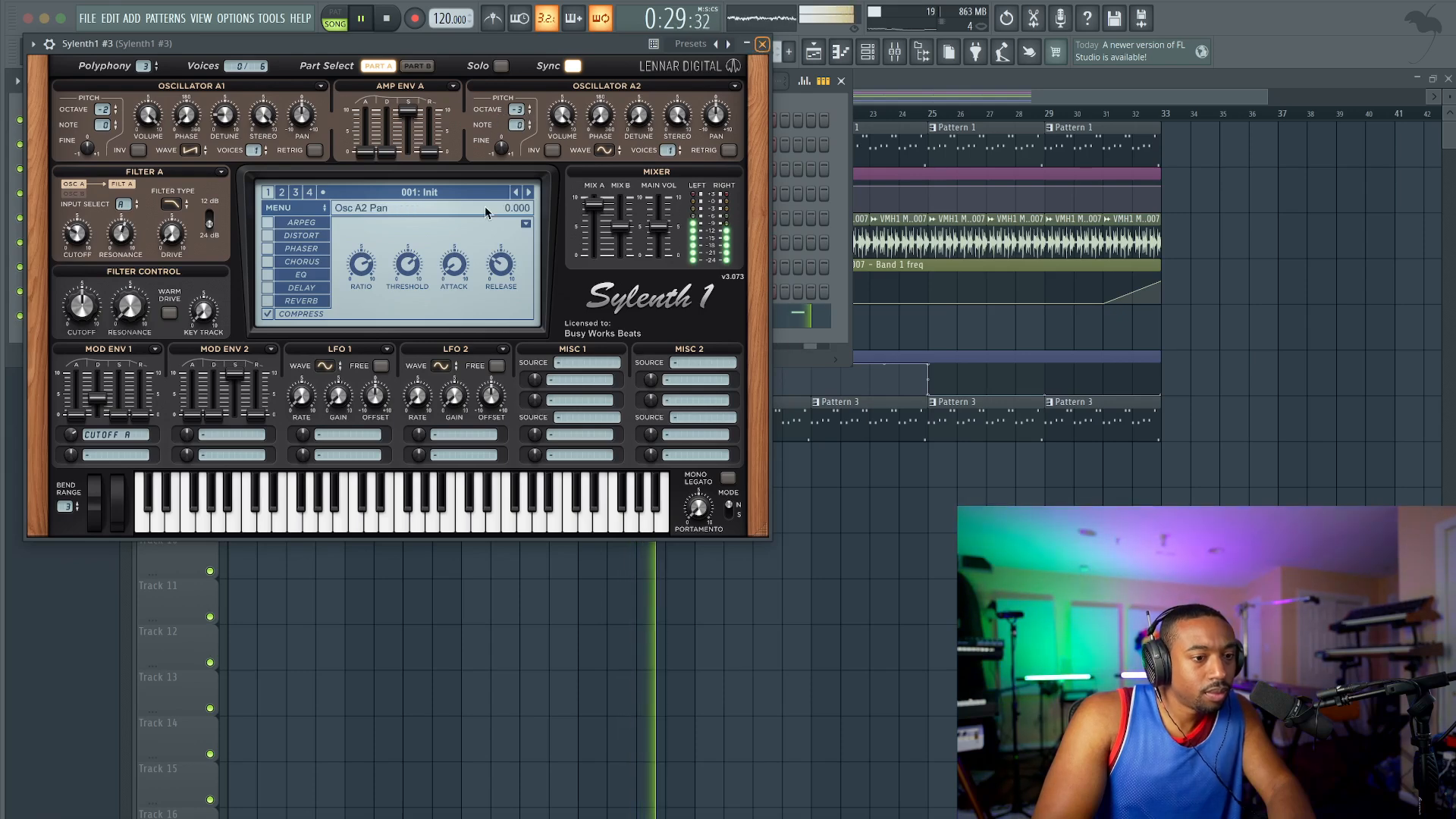
{"action": "left_click", "coordinate": [307, 276]}
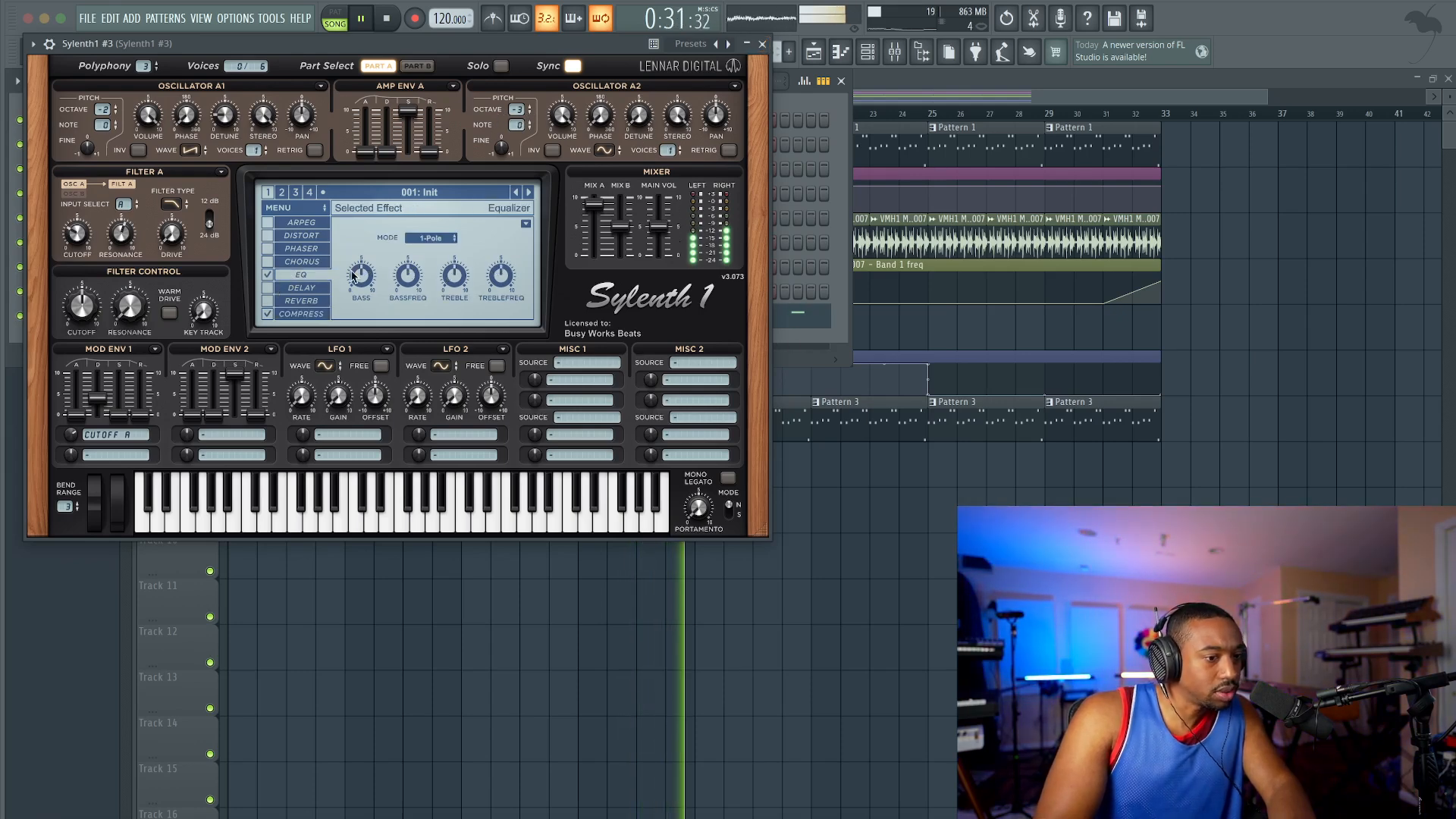
{"action": "left_click_drag", "start_coordinate": [361, 243], "coordinate": [361, 239]}
{"action": "left_click", "coordinate": [268, 275]}
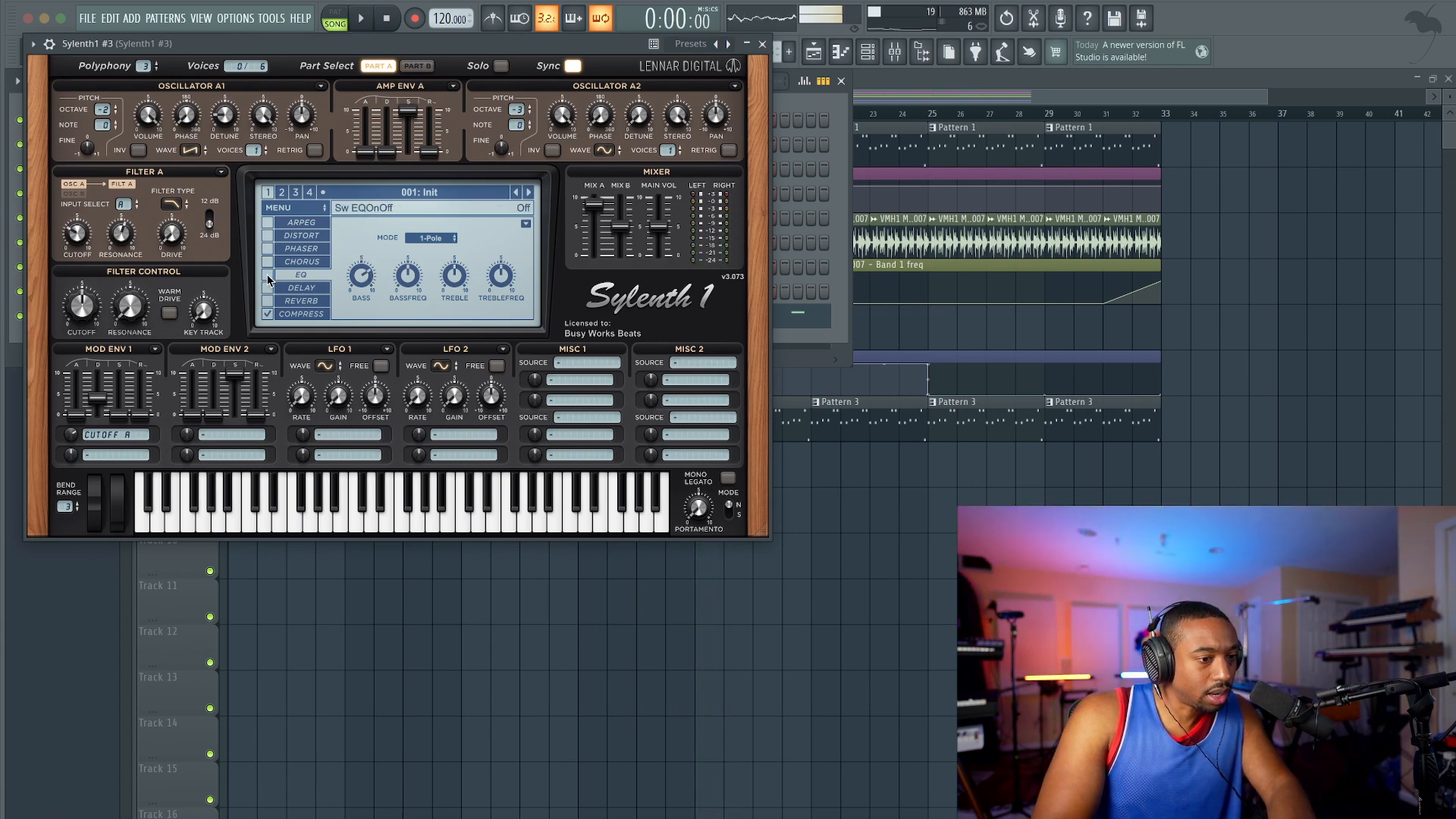
{"action": "left_click", "coordinate": [760, 46]}
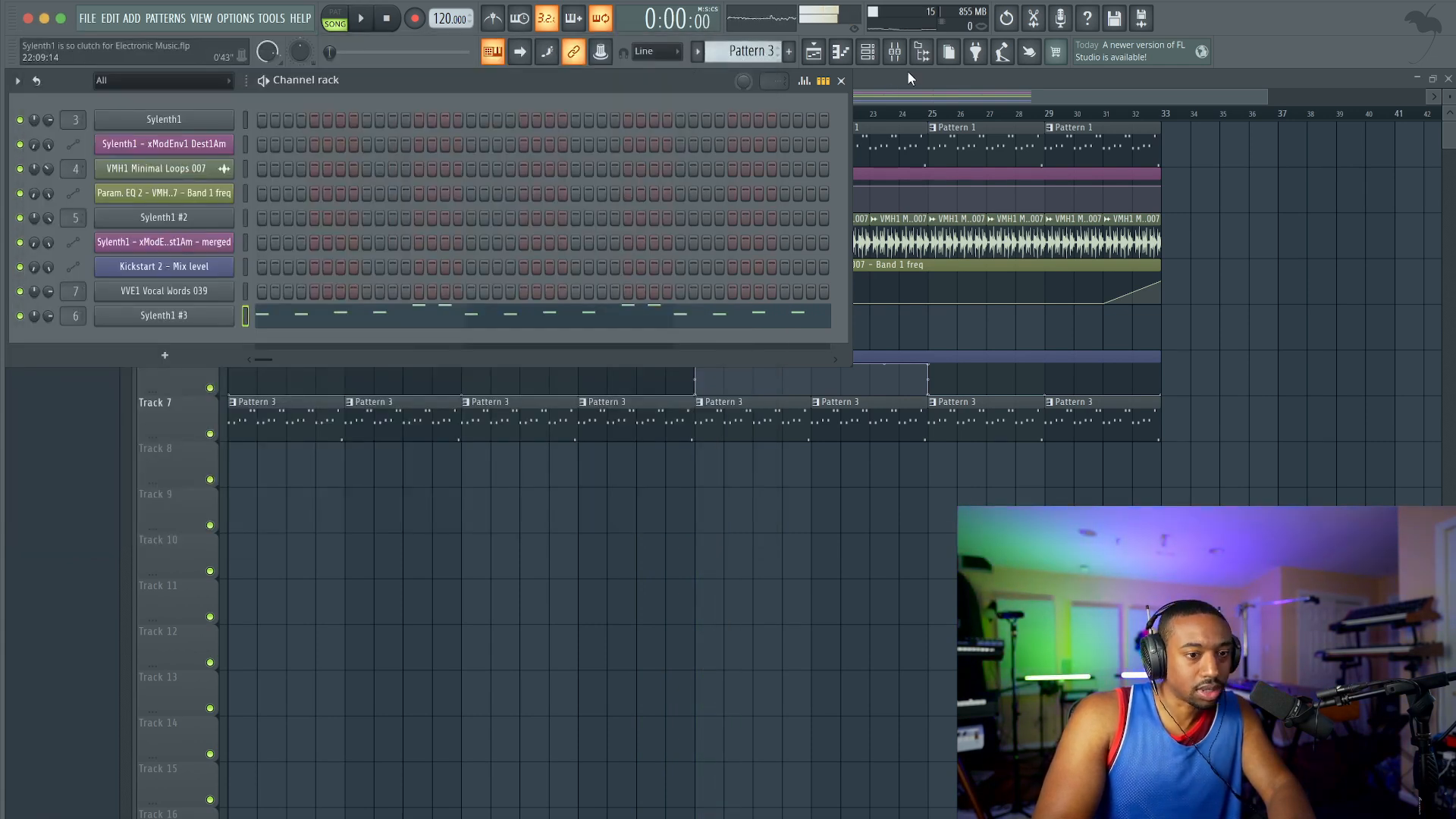
Step: Load OTT in the first effect slot of the Sylenth1 #3 mixer track and audition it during playback
{"action": "left_click", "coordinate": [895, 53]}
{"action": "left_click", "coordinate": [681, 275]}
{"action": "mouse_move", "coordinate": [685, 298]}
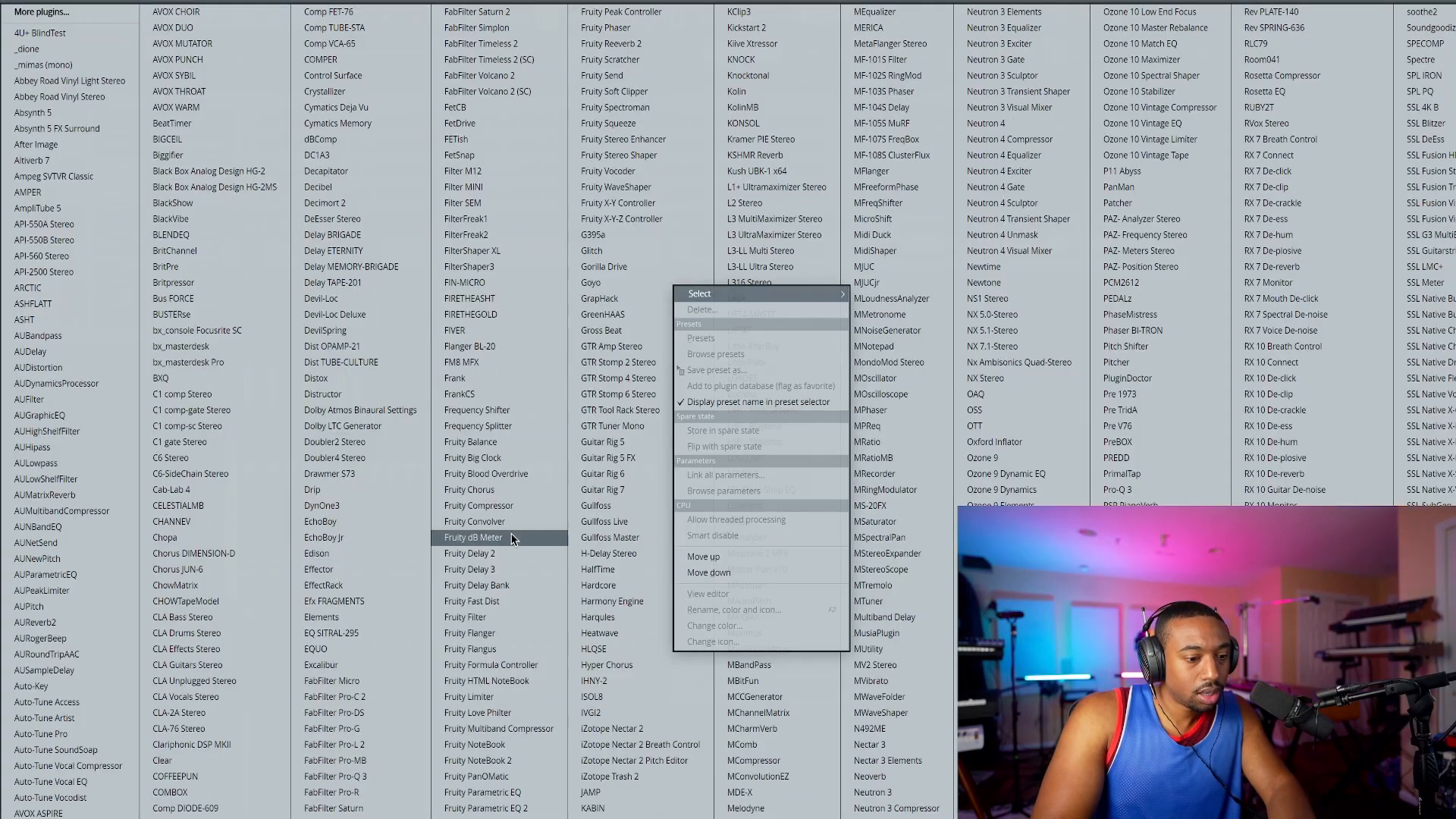
{"action": "left_click", "coordinate": [985, 426]}
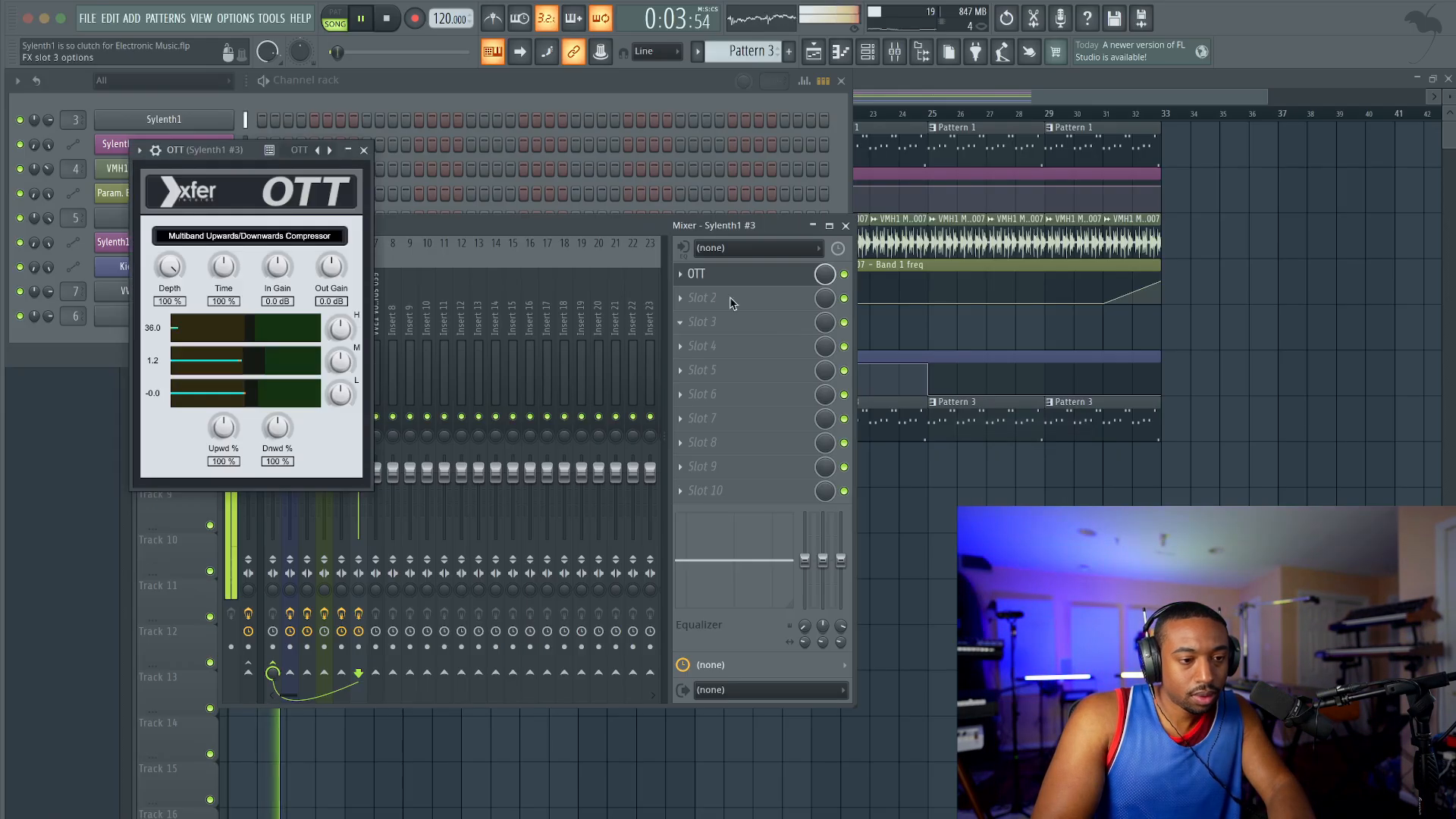
{"action": "left_click", "coordinate": [733, 306]}
{"action": "left_click", "coordinate": [796, 235]}
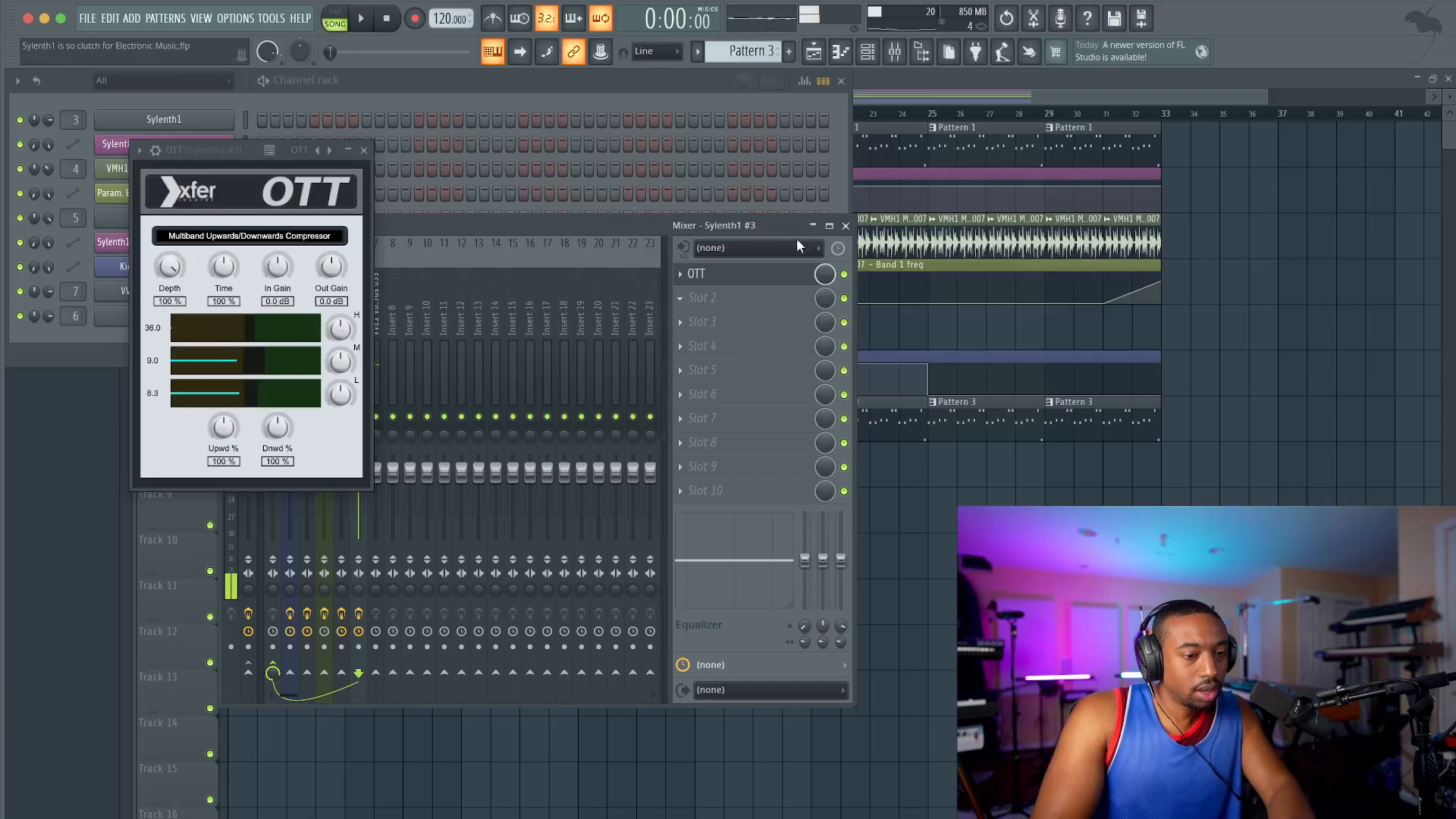
Step: Add Fruity parametric EQ 2 in slot 2 of the Sylenth1 #3 mixer track and boost the lows with band 1, with OTT bypassed
{"action": "left_click", "coordinate": [737, 298]}
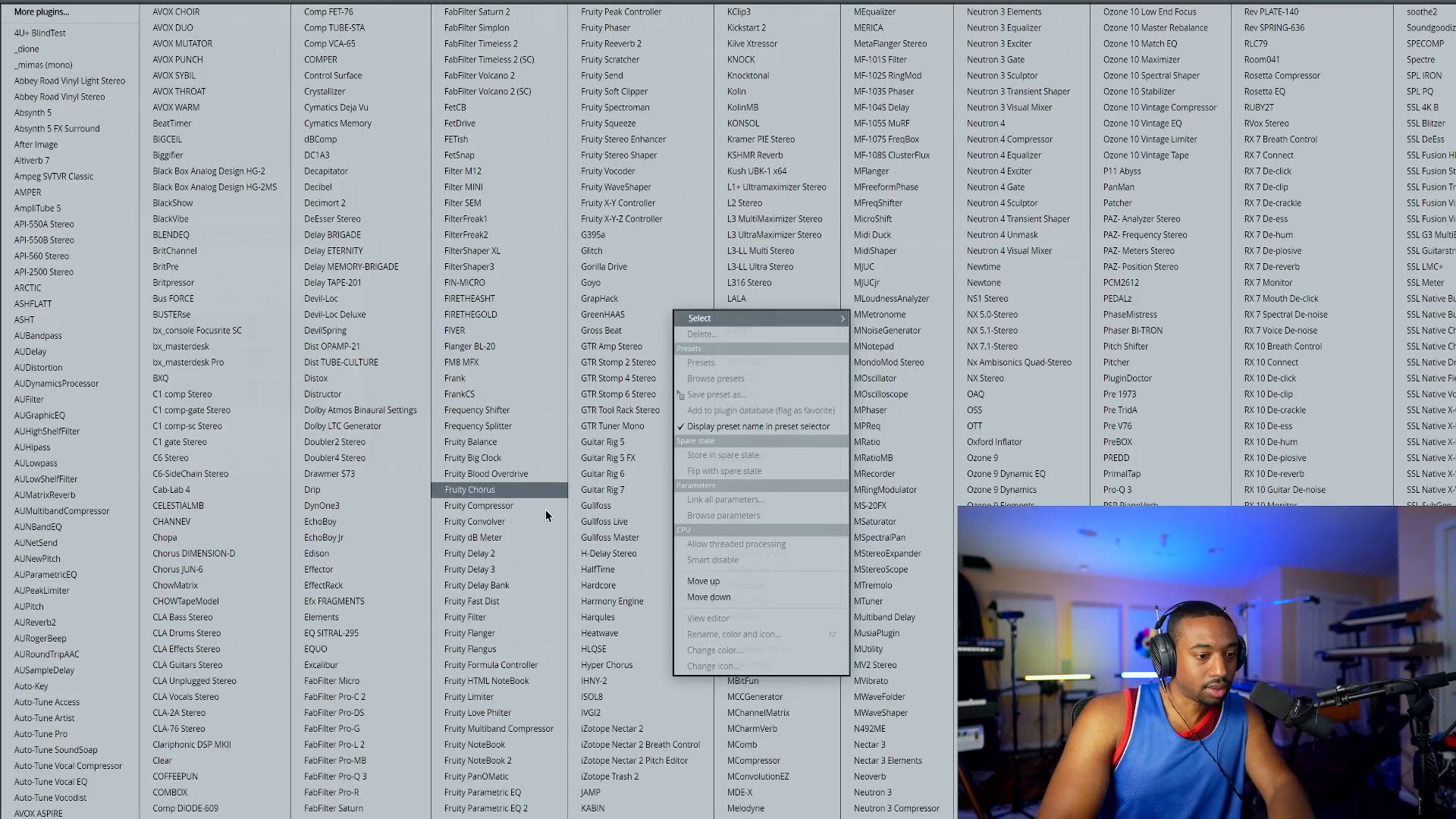
{"action": "left_click", "coordinate": [485, 808]}
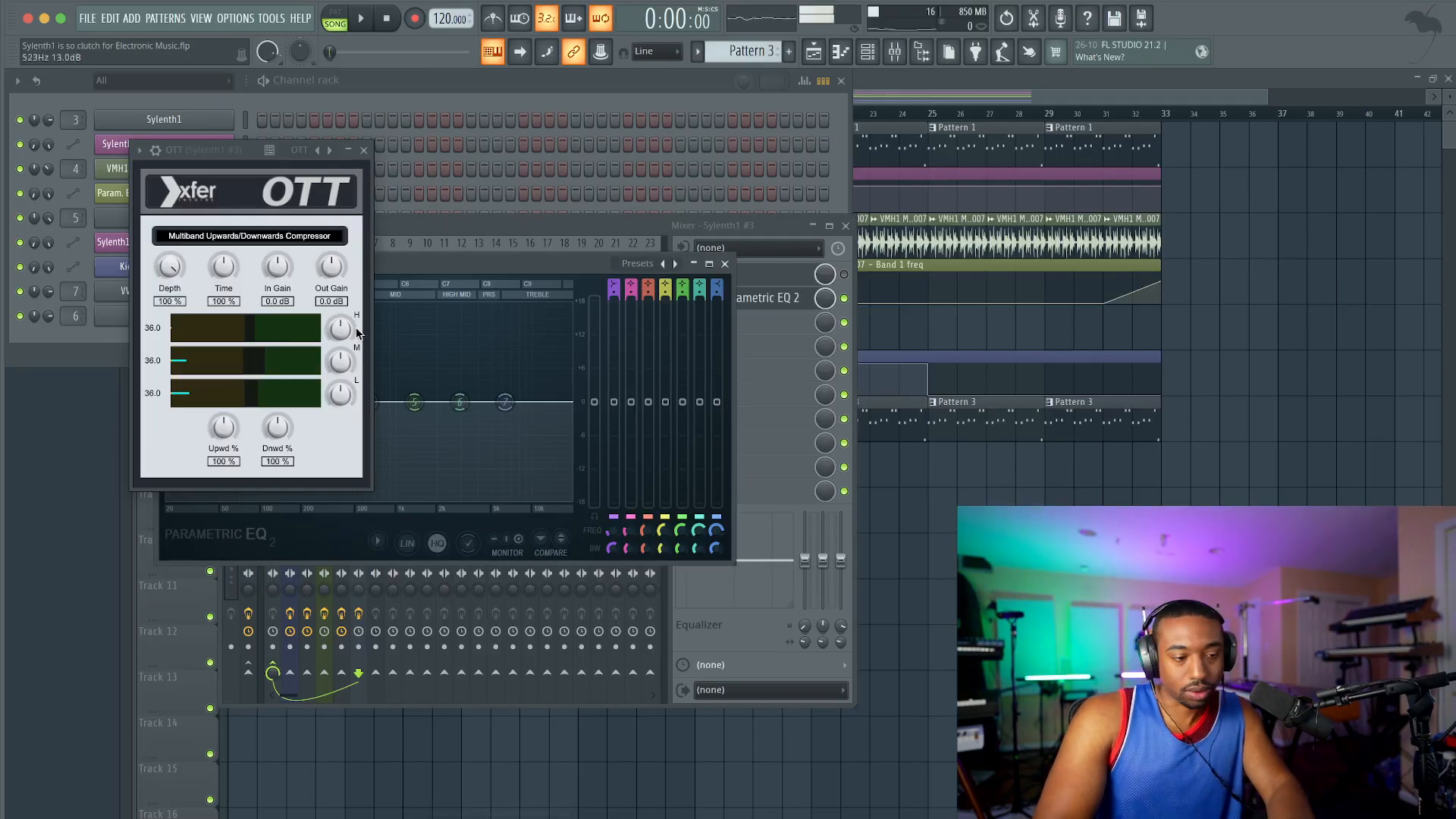
{"action": "key", "text": "space"}
{"action": "left_click", "coordinate": [364, 150]}
{"action": "left_click_drag", "start_coordinate": [236, 408], "coordinate": [292, 369]}
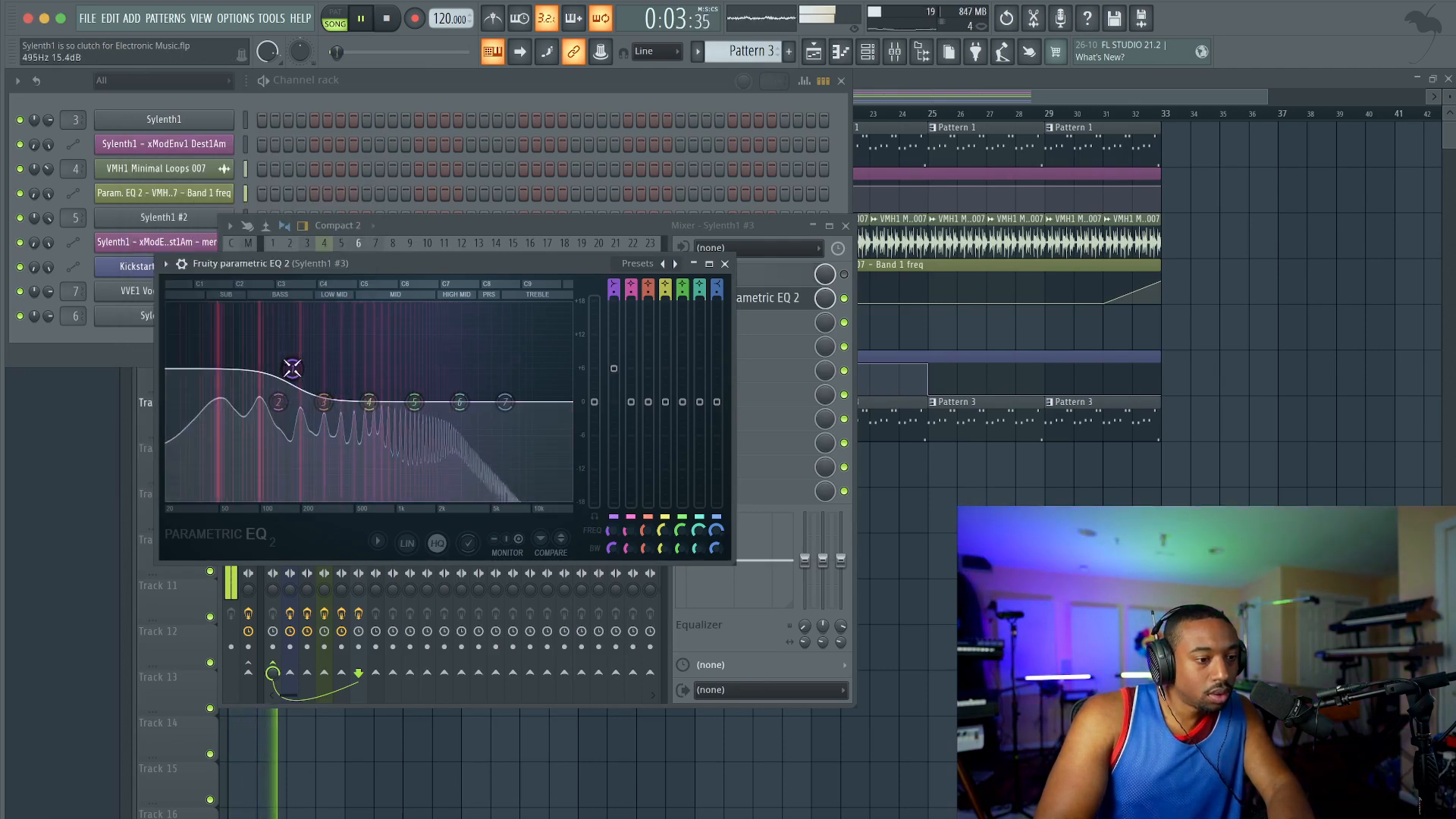
{"action": "left_click", "coordinate": [724, 265]}
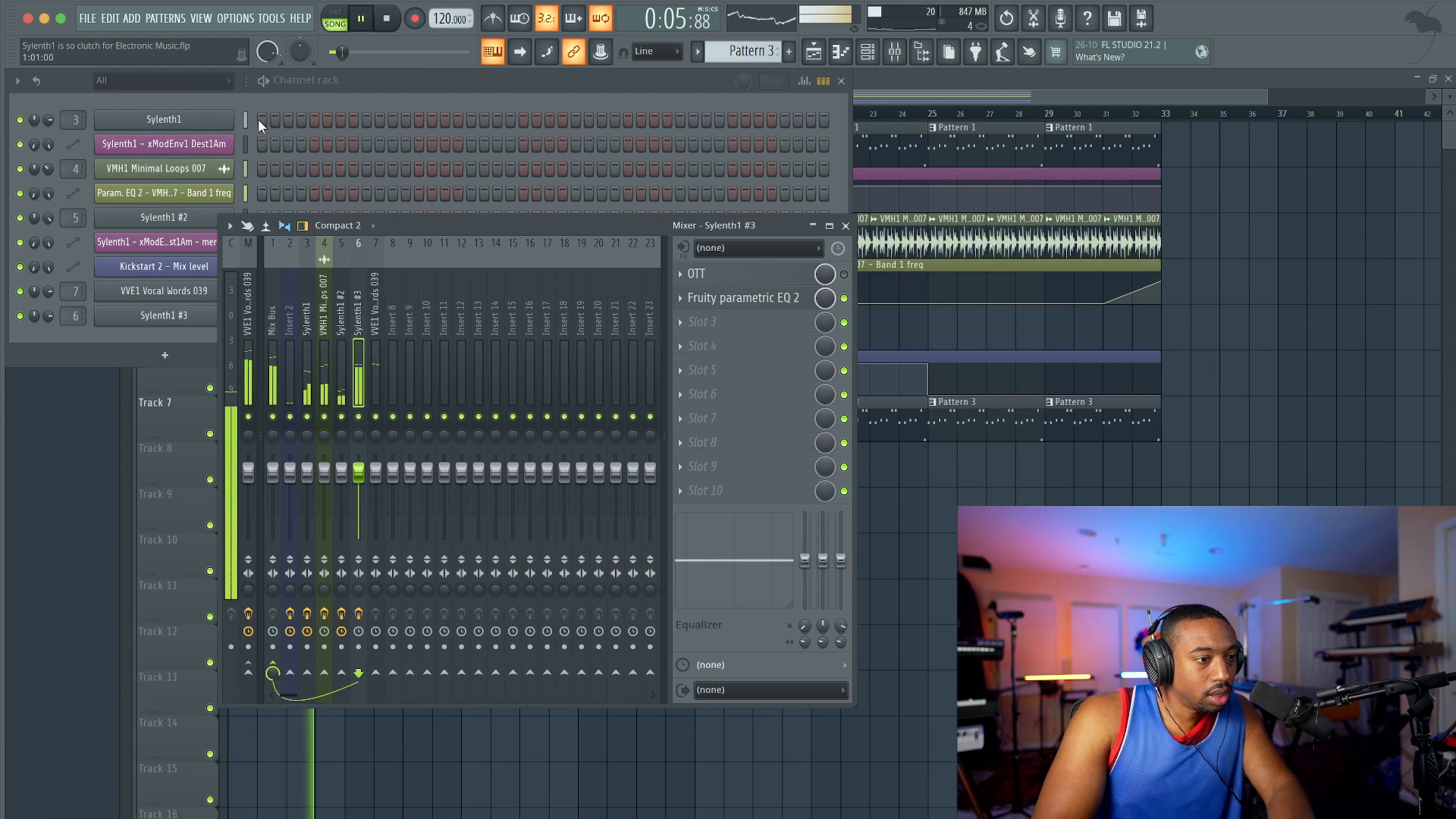
Step: Set oscillator A2 to 1 voice in the first Sylenth1, close it and save the project
{"action": "left_click", "coordinate": [163, 120]}
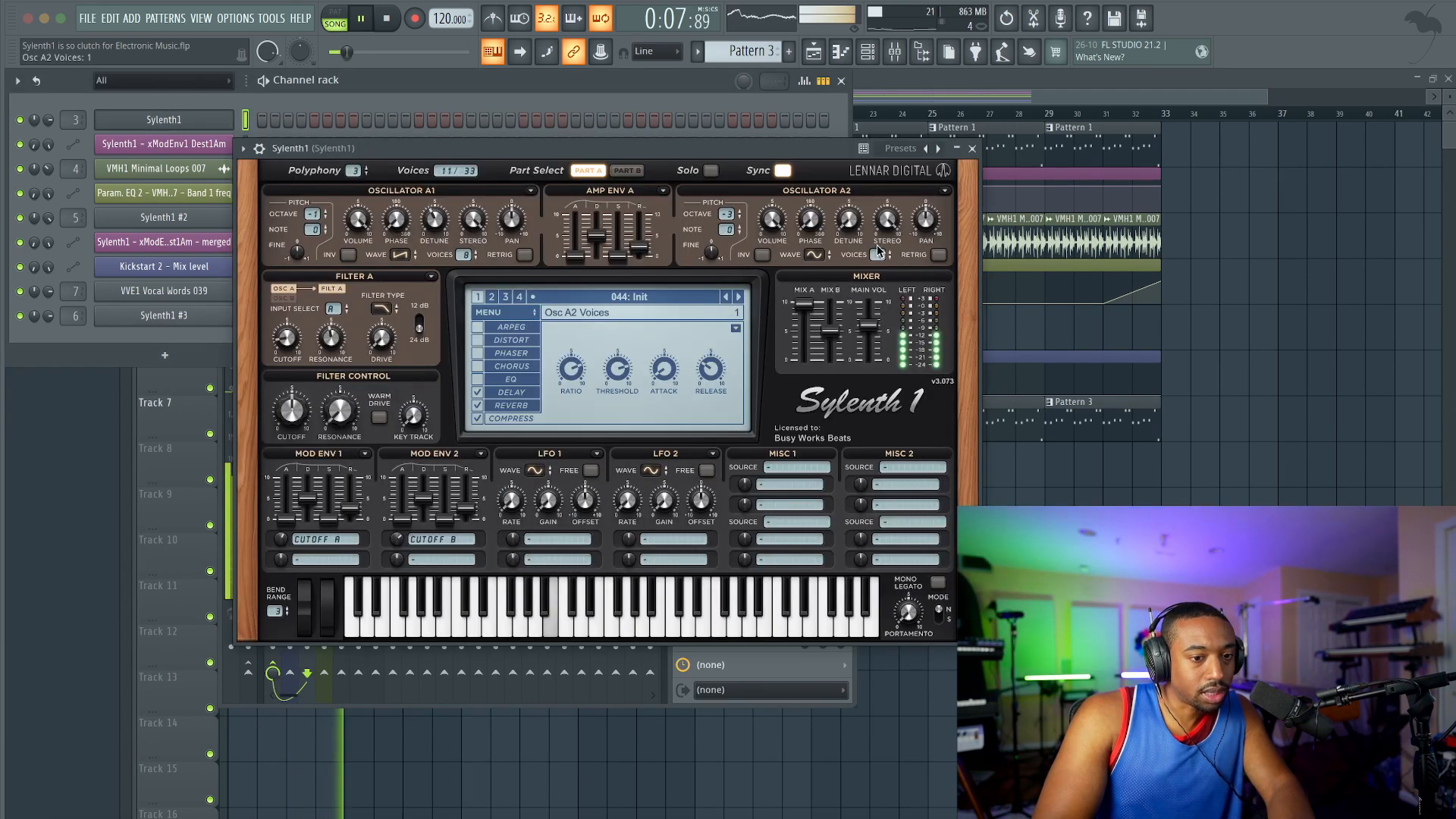
{"action": "left_click", "coordinate": [973, 148]}
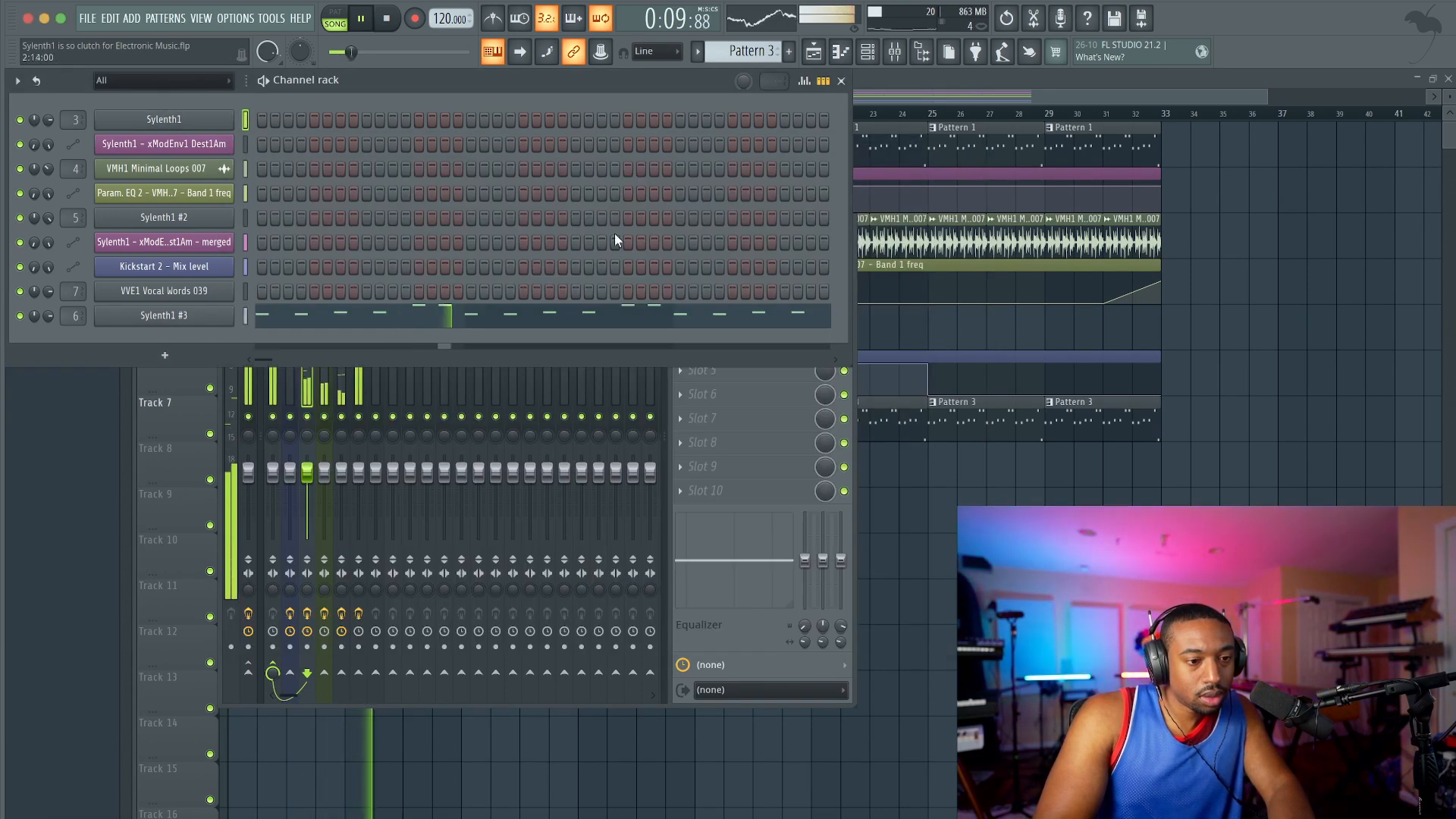
{"action": "key", "text": "ctrl+s"}
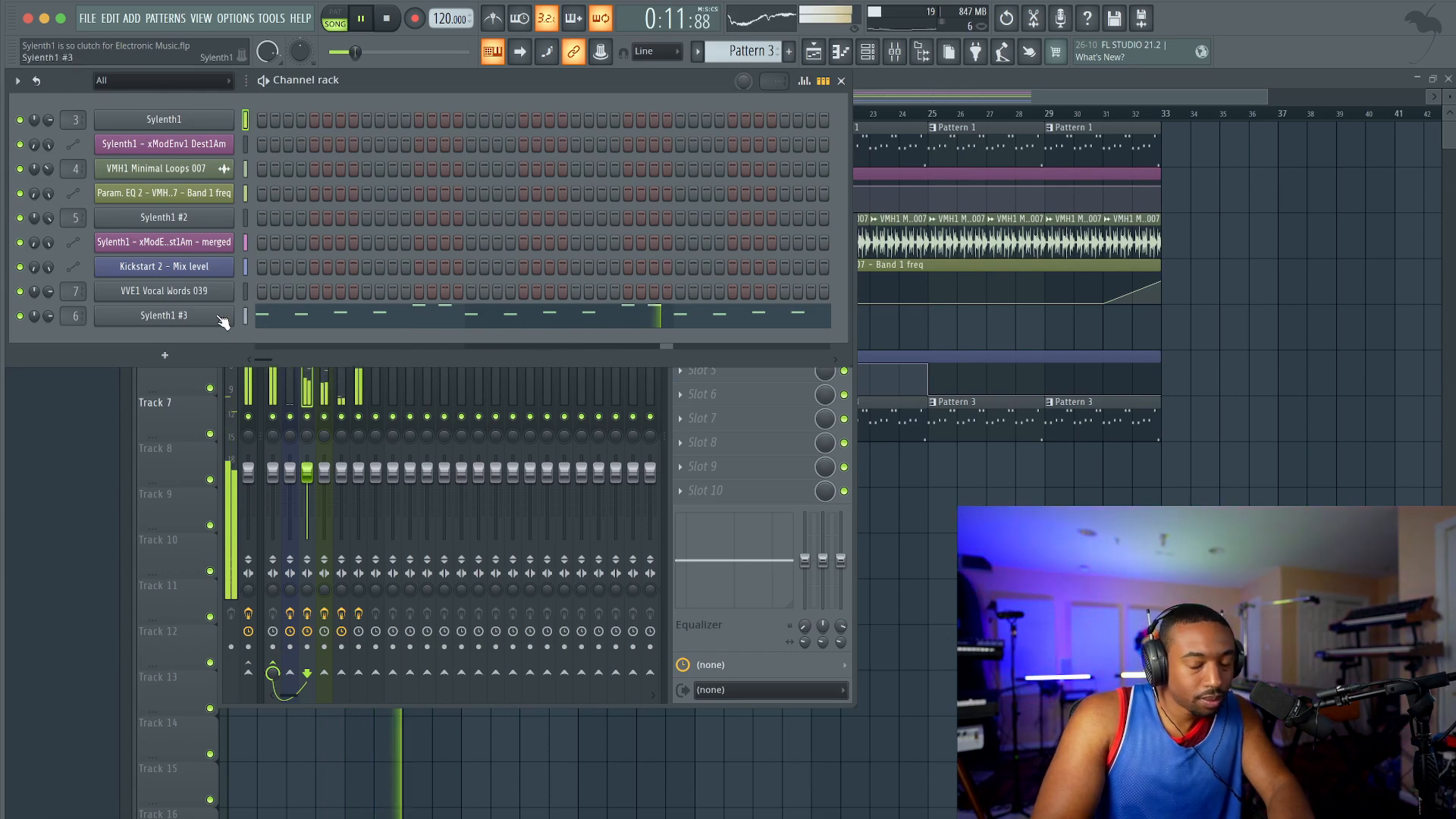
Step: Check Sylenth1 #3 for comparison, then try the first Sylenth1's oscillator A2 at 0 voices
{"action": "left_click", "coordinate": [217, 317]}
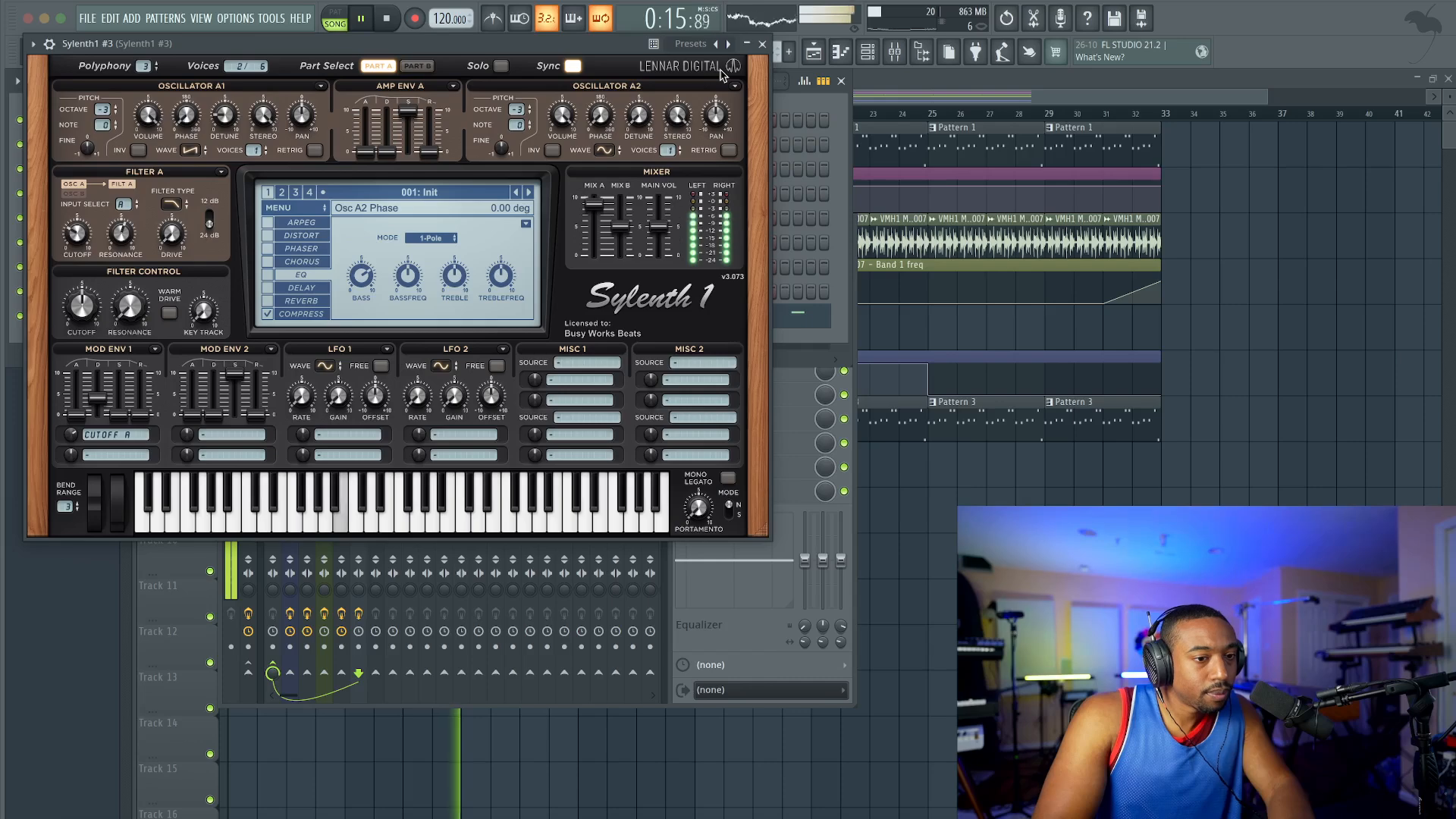
{"action": "left_click", "coordinate": [764, 44]}
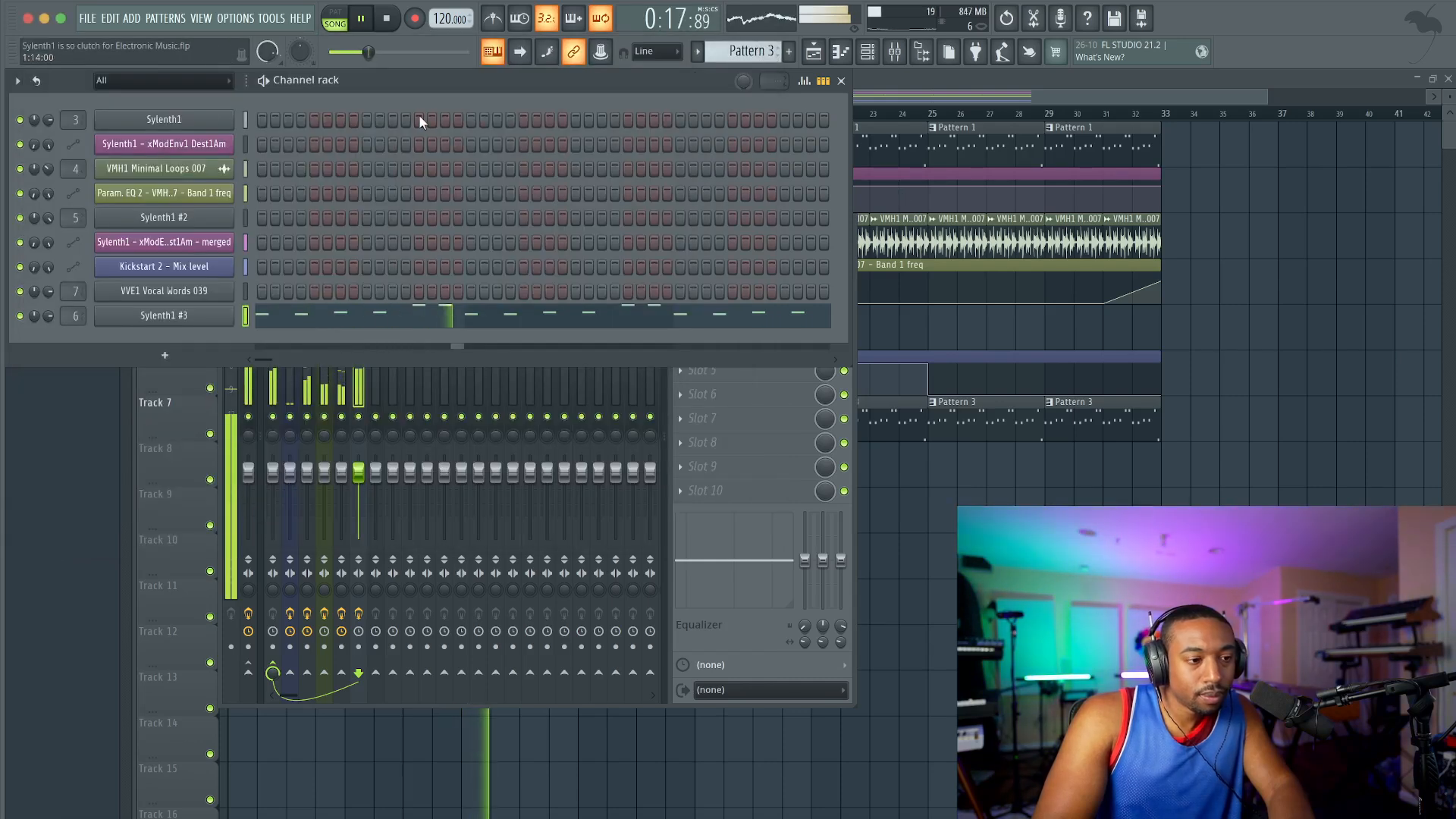
{"action": "left_click", "coordinate": [185, 119]}
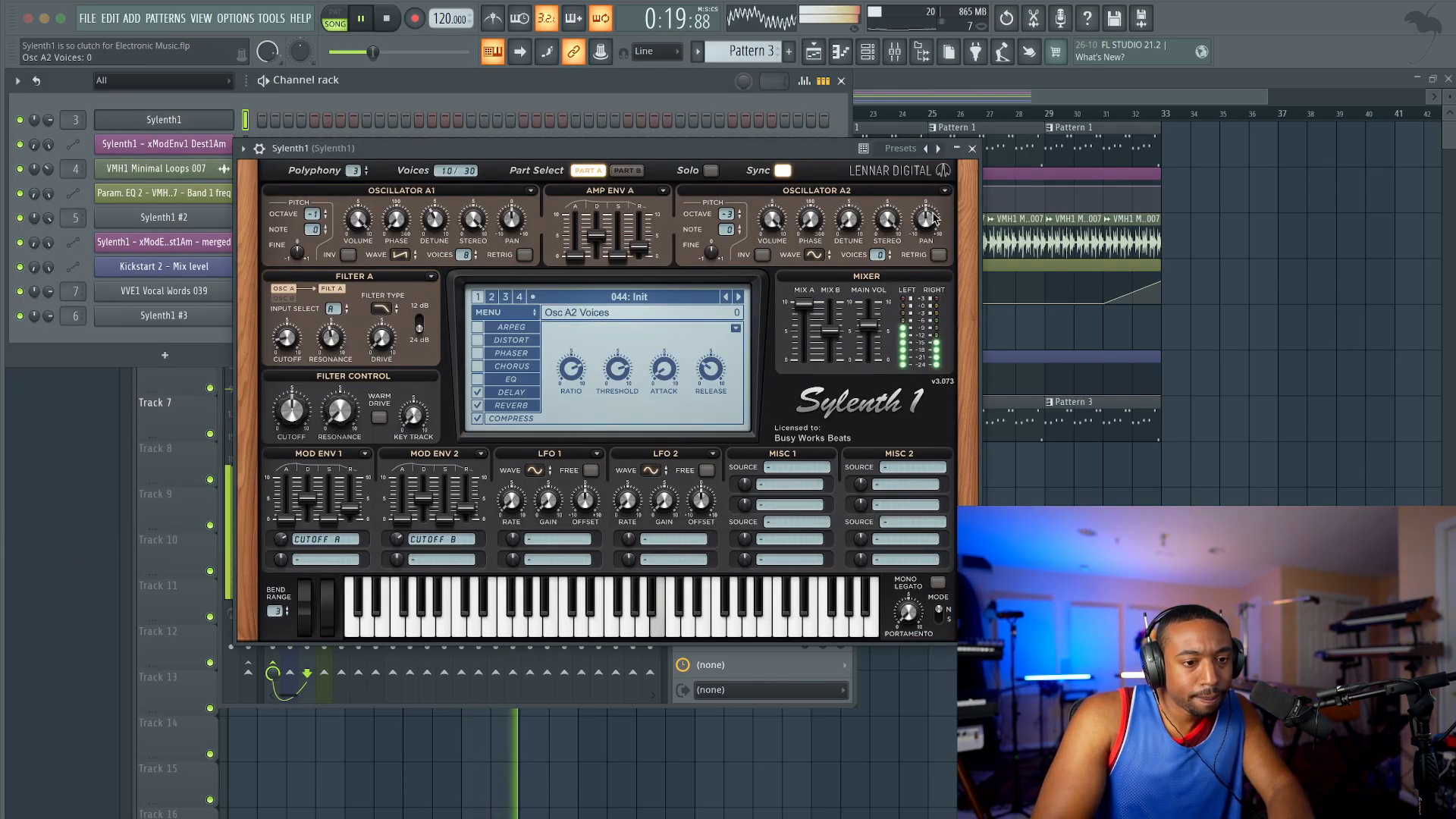
{"action": "left_click", "coordinate": [973, 149]}
{"action": "left_click", "coordinate": [939, 78]}
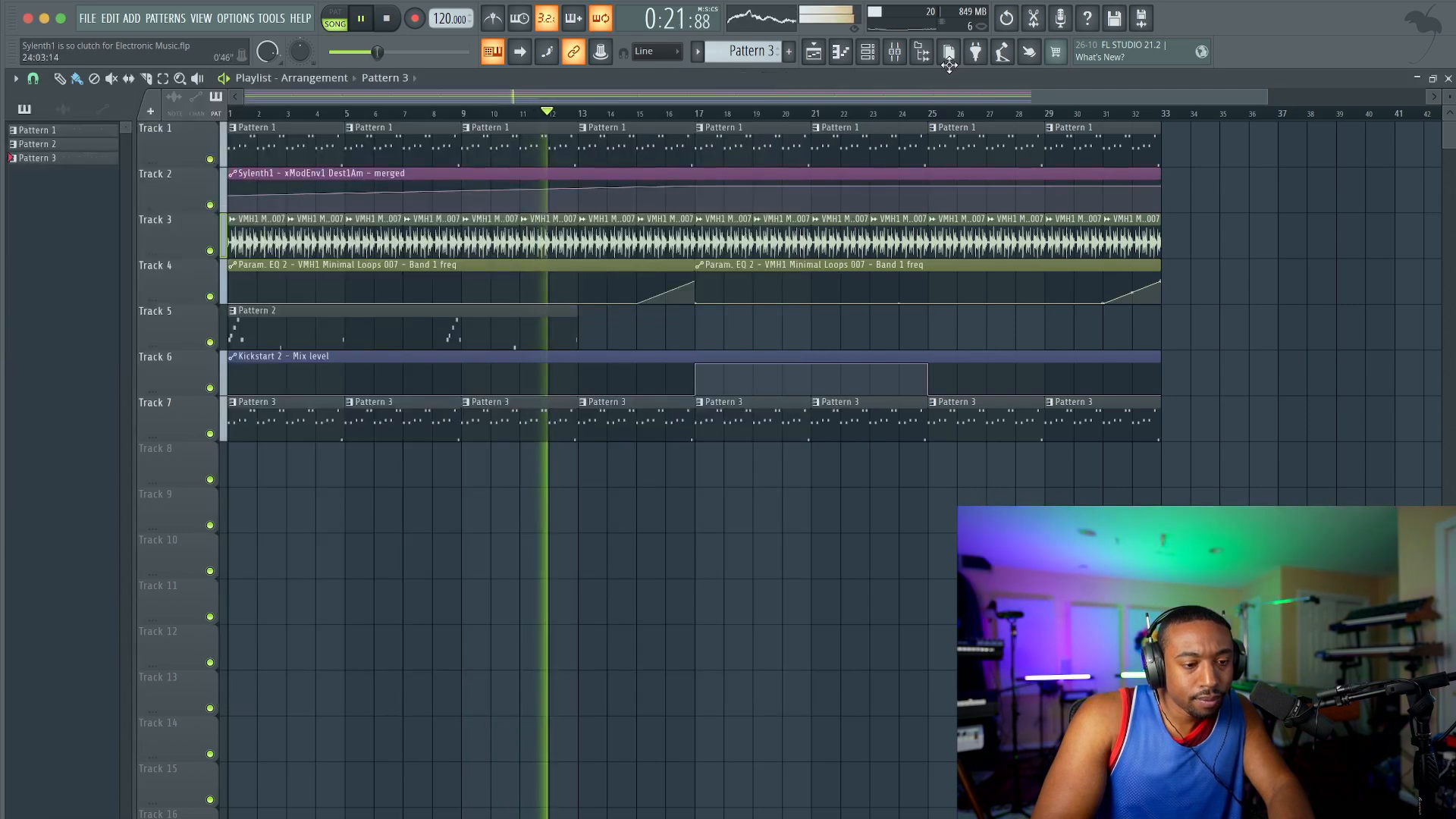
Step: Mute mixer Insert 2, then compare the Sylenth1 #3 track with OTT on and off, leaving OTT bypassed
{"action": "left_click", "coordinate": [895, 52]}
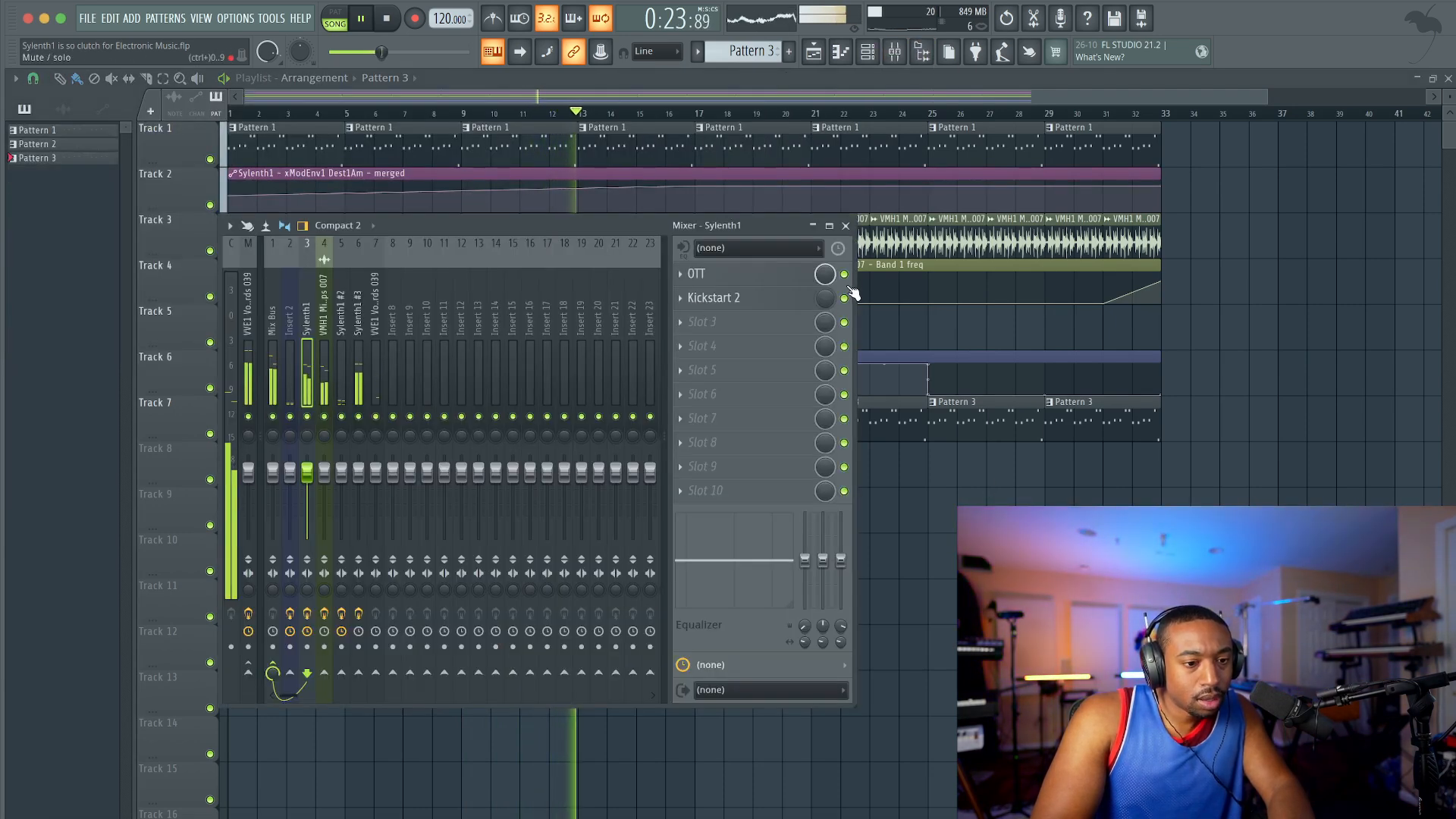
{"action": "left_click", "coordinate": [290, 419]}
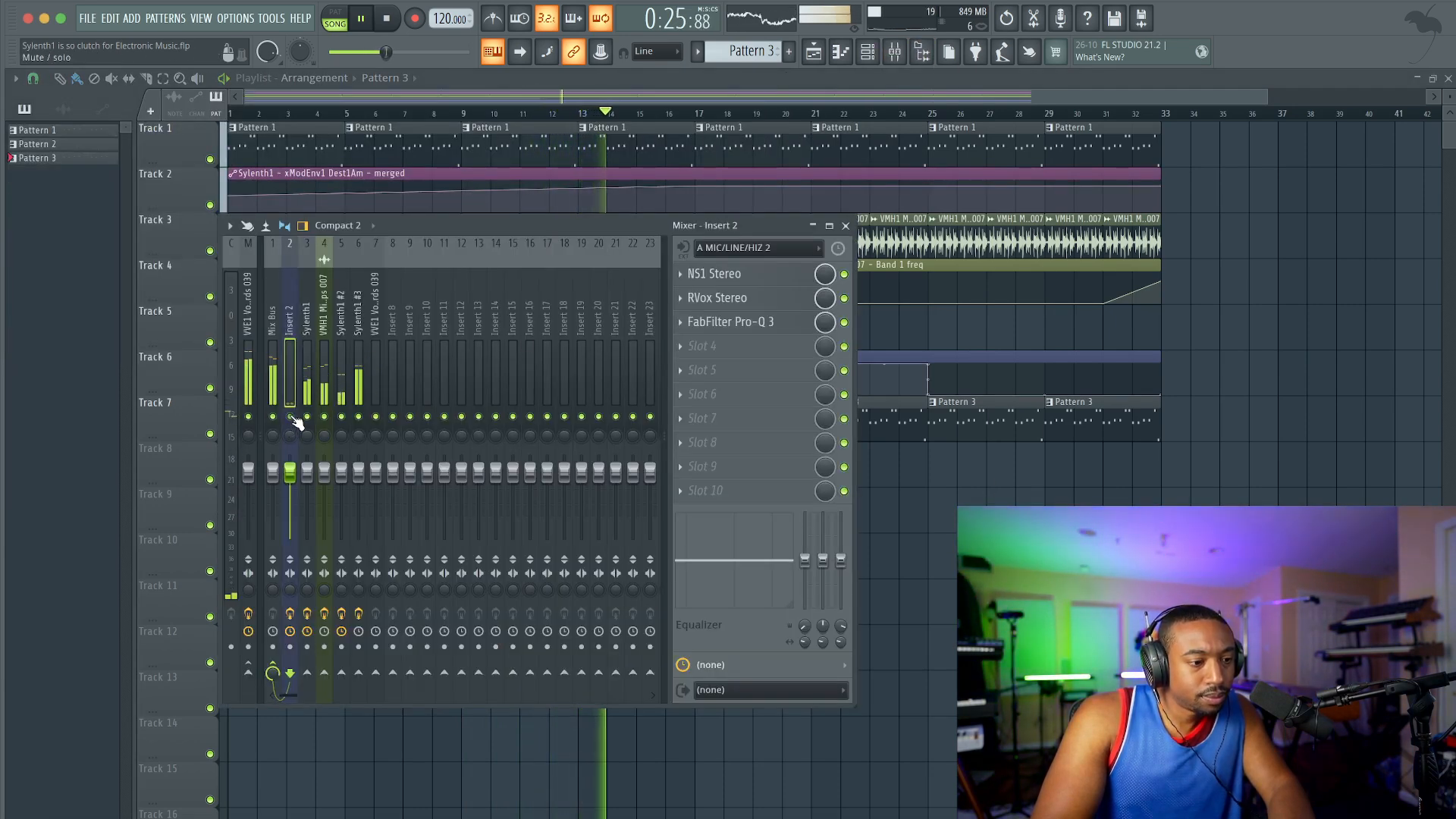
{"action": "left_click", "coordinate": [355, 356]}
{"action": "left_click", "coordinate": [843, 276]}
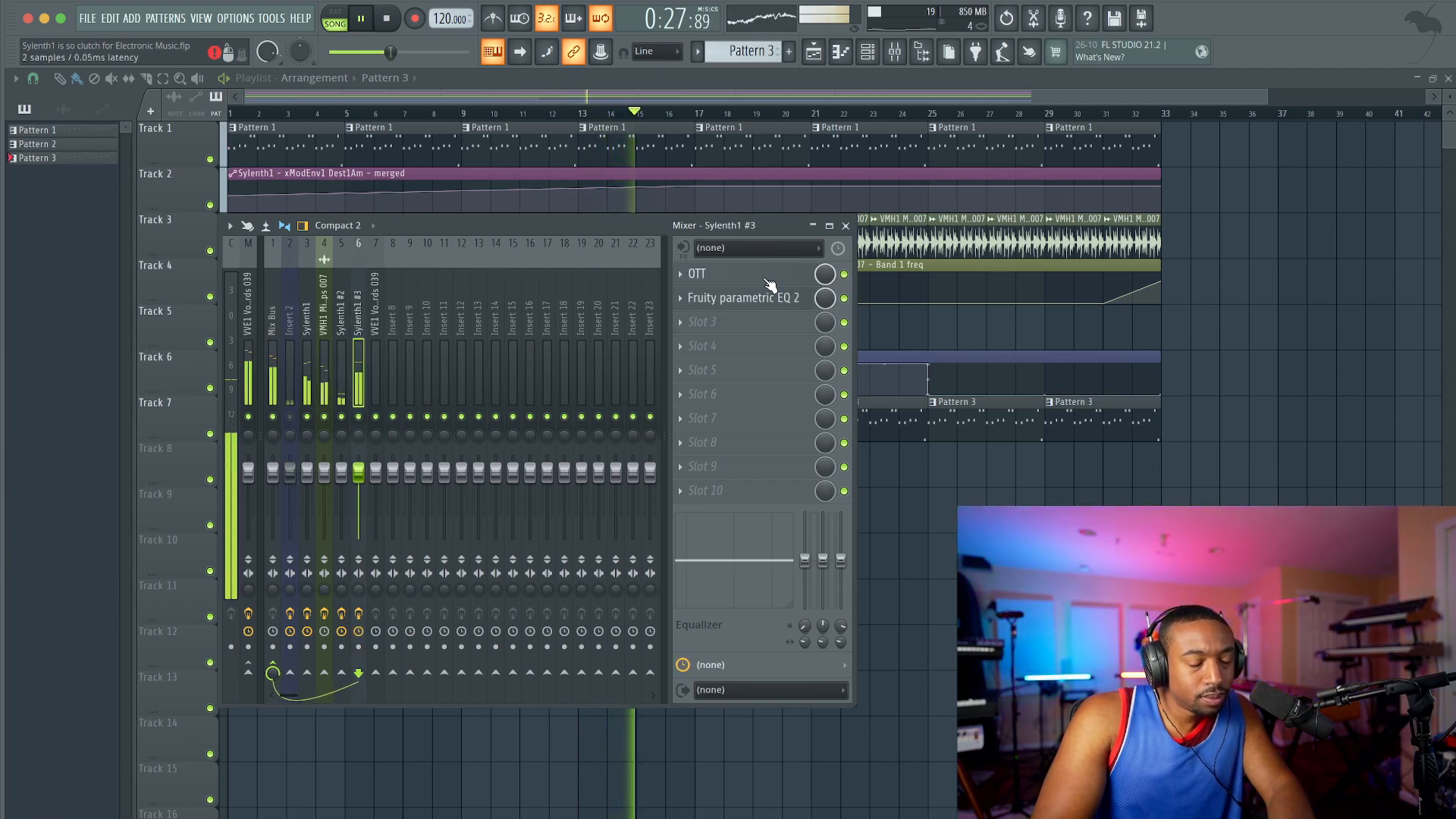
{"action": "left_click", "coordinate": [844, 275]}
{"action": "key", "text": "F9"}
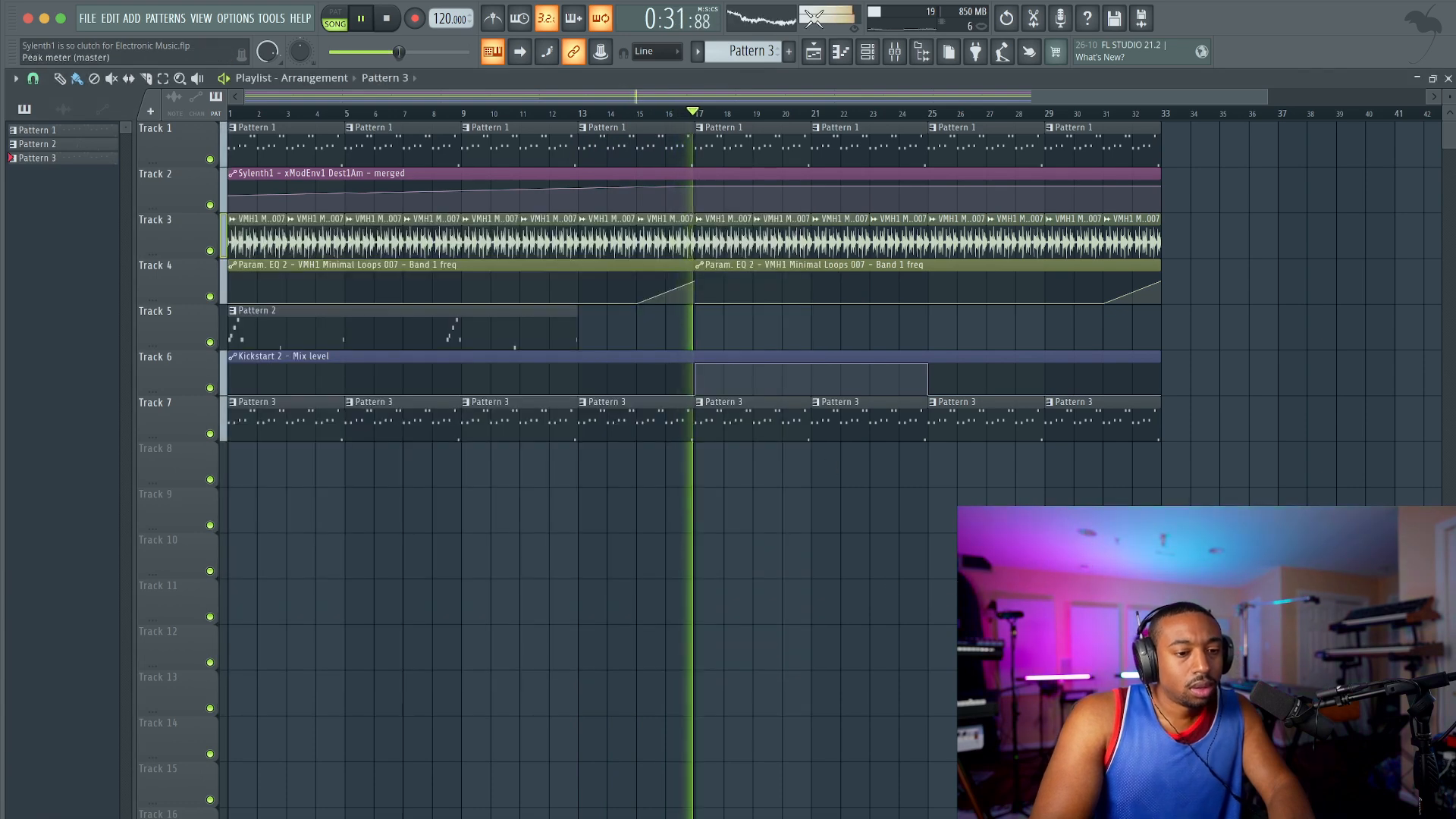
Step: Set the first Sylenth1's oscillator A2 to 1 voice and close the synth
{"action": "key", "text": "F6"}
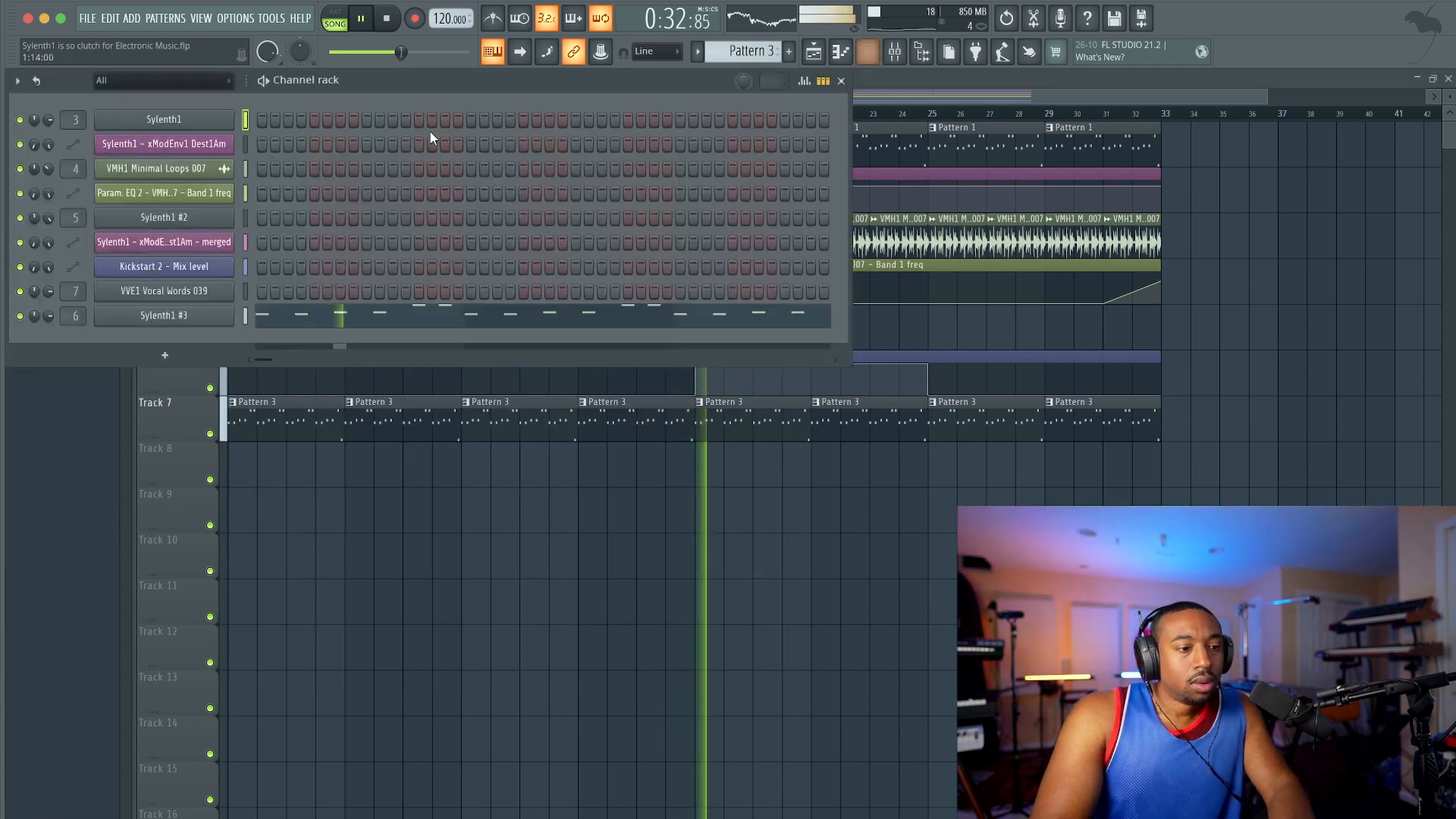
{"action": "left_click", "coordinate": [164, 119]}
{"action": "left_click", "coordinate": [885, 250]}
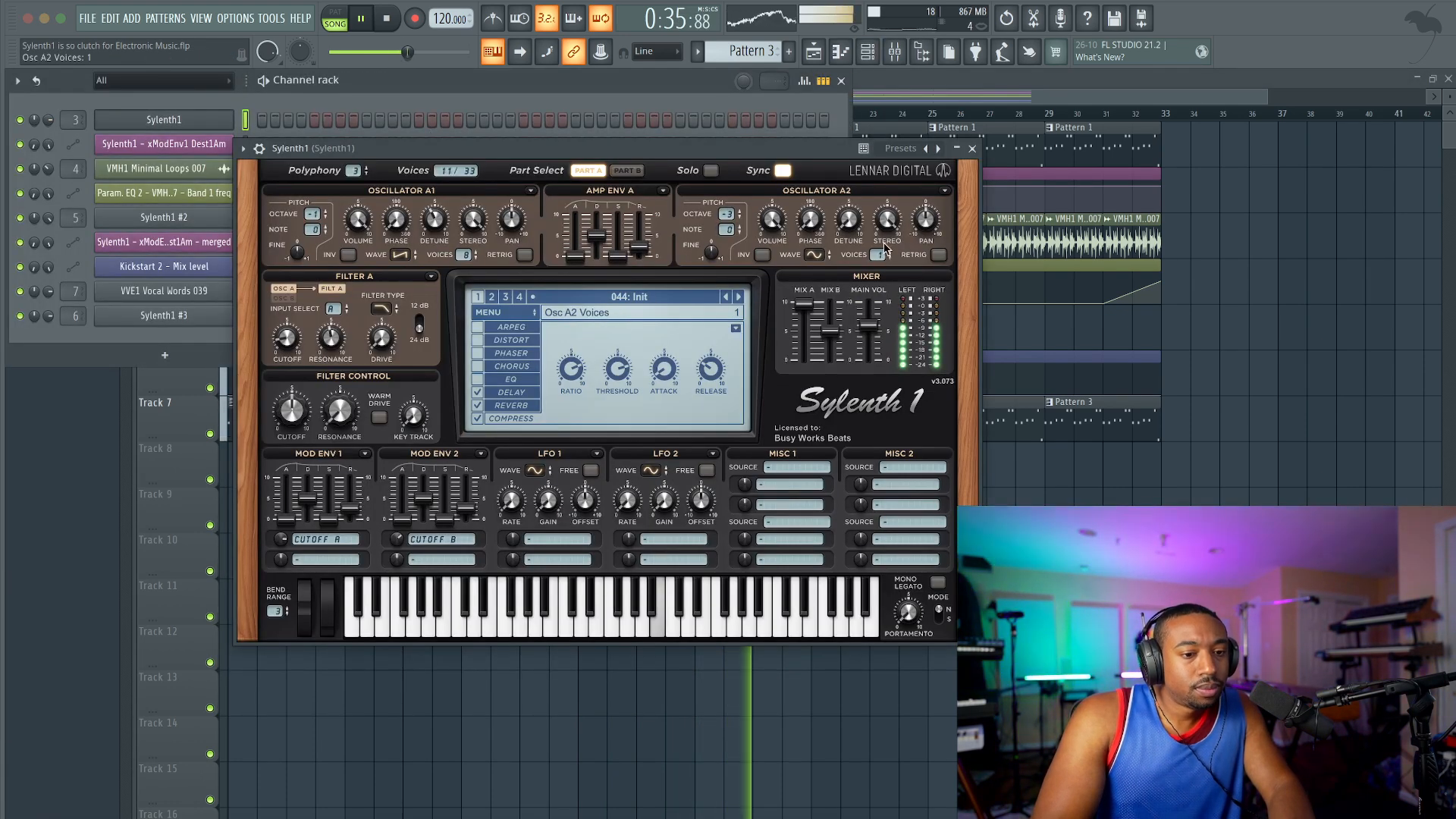
{"action": "left_click", "coordinate": [972, 149]}
Step: Lower the Sylenth1 #3 mixer track's volume to 80% (-4.7 dB) and return to the playlist
{"action": "left_click", "coordinate": [894, 52]}
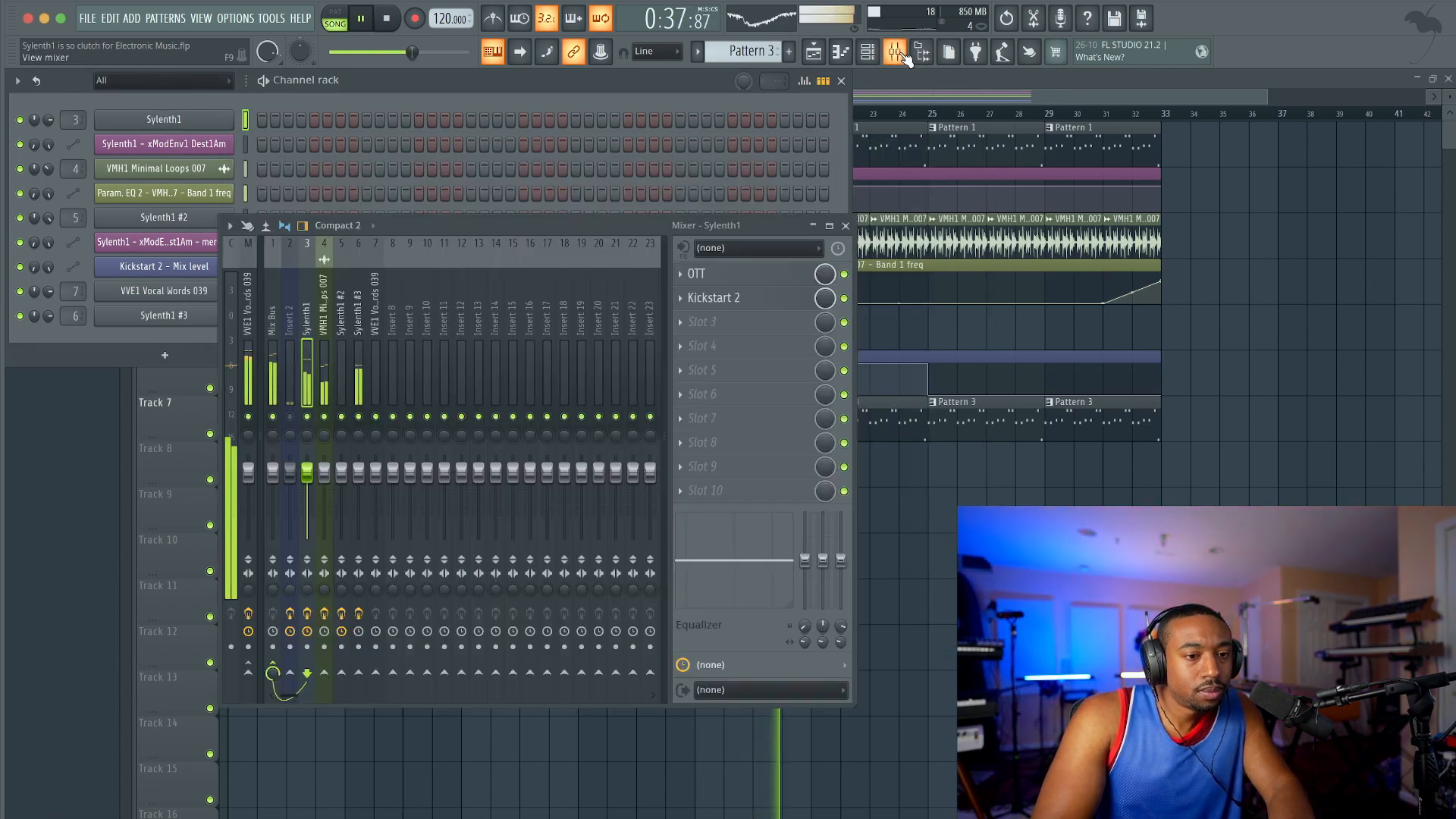
{"action": "left_click", "coordinate": [329, 380]}
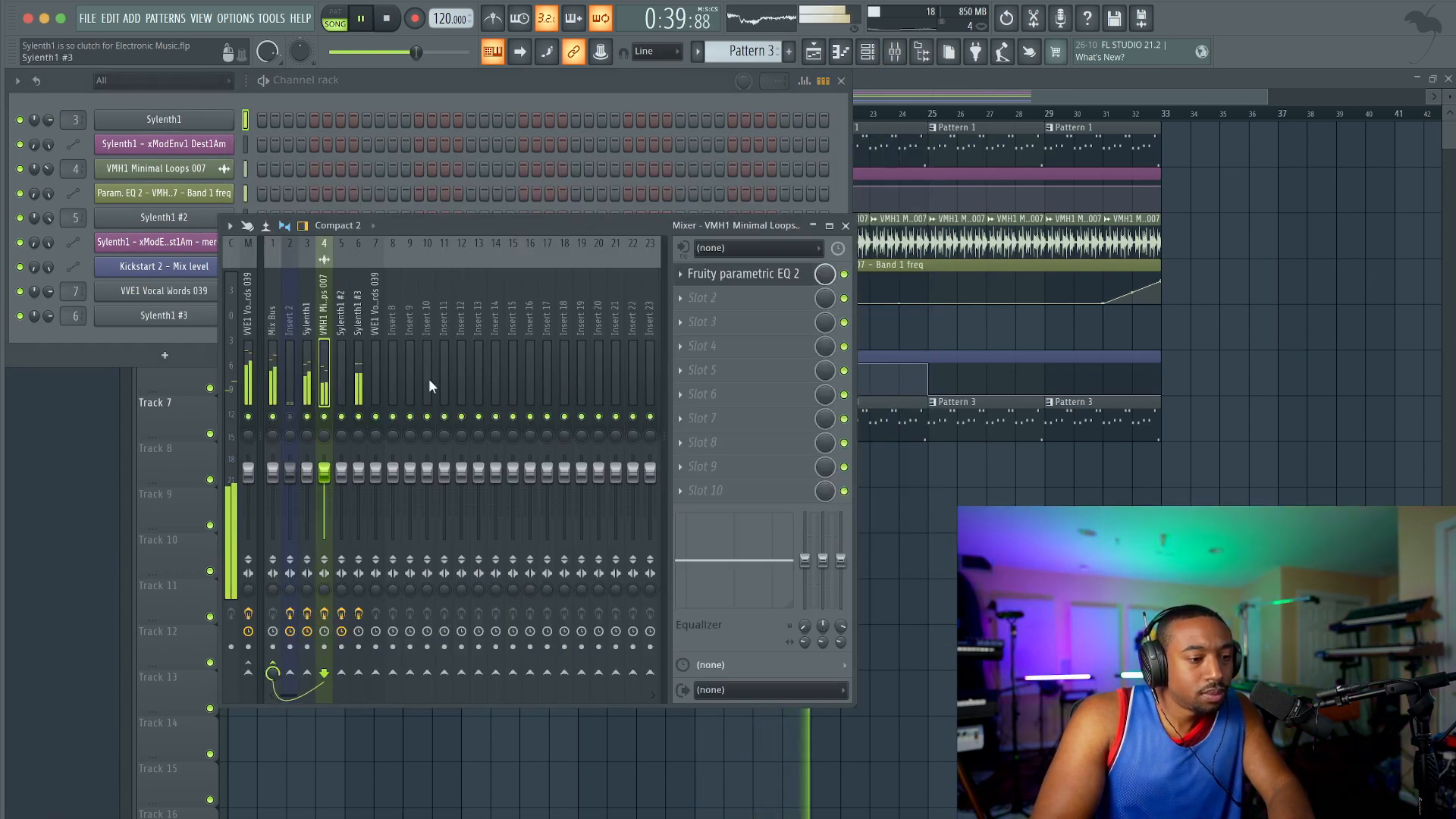
{"action": "key", "text": "F12"}
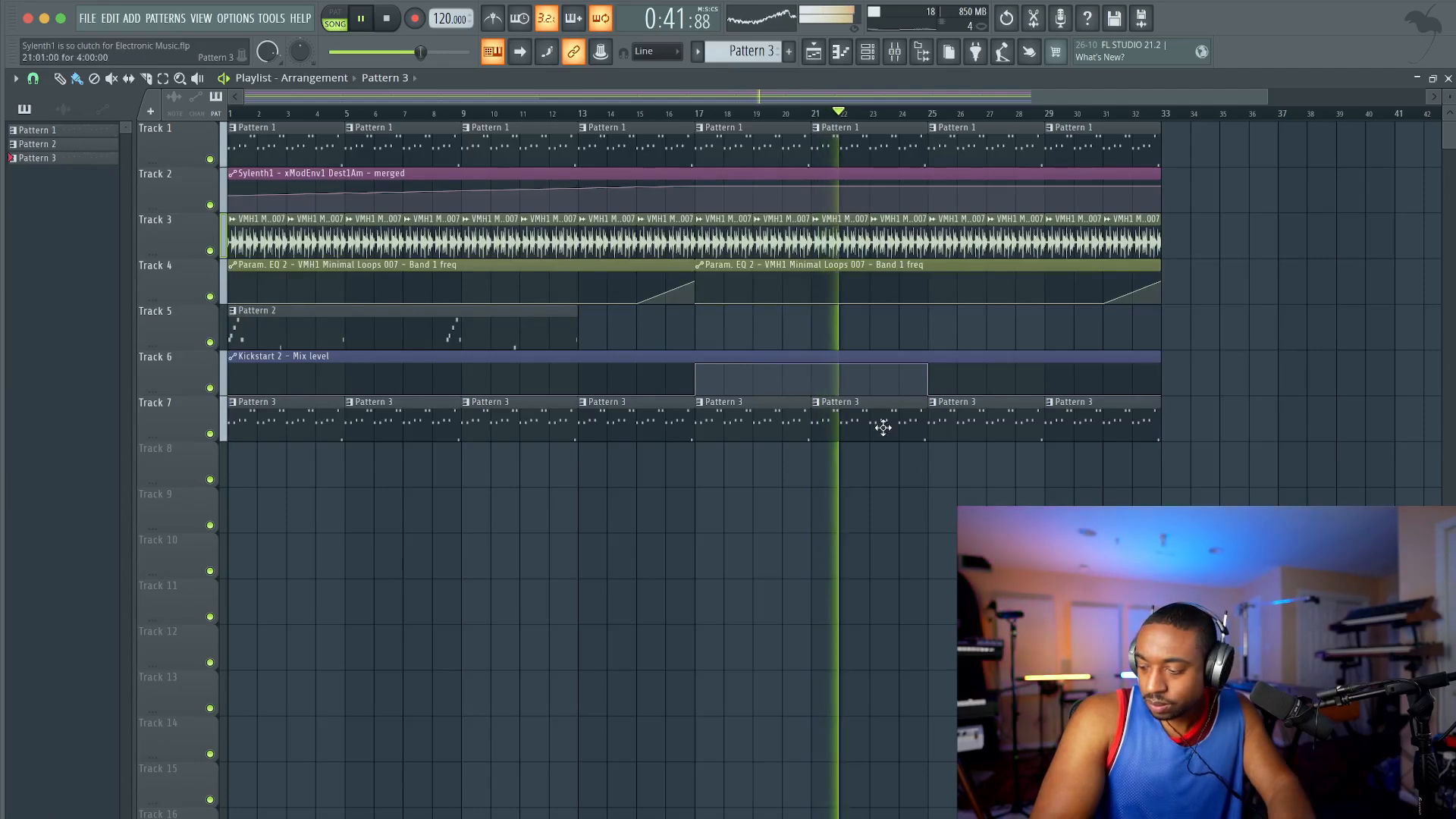
{"action": "left_click", "coordinate": [895, 52]}
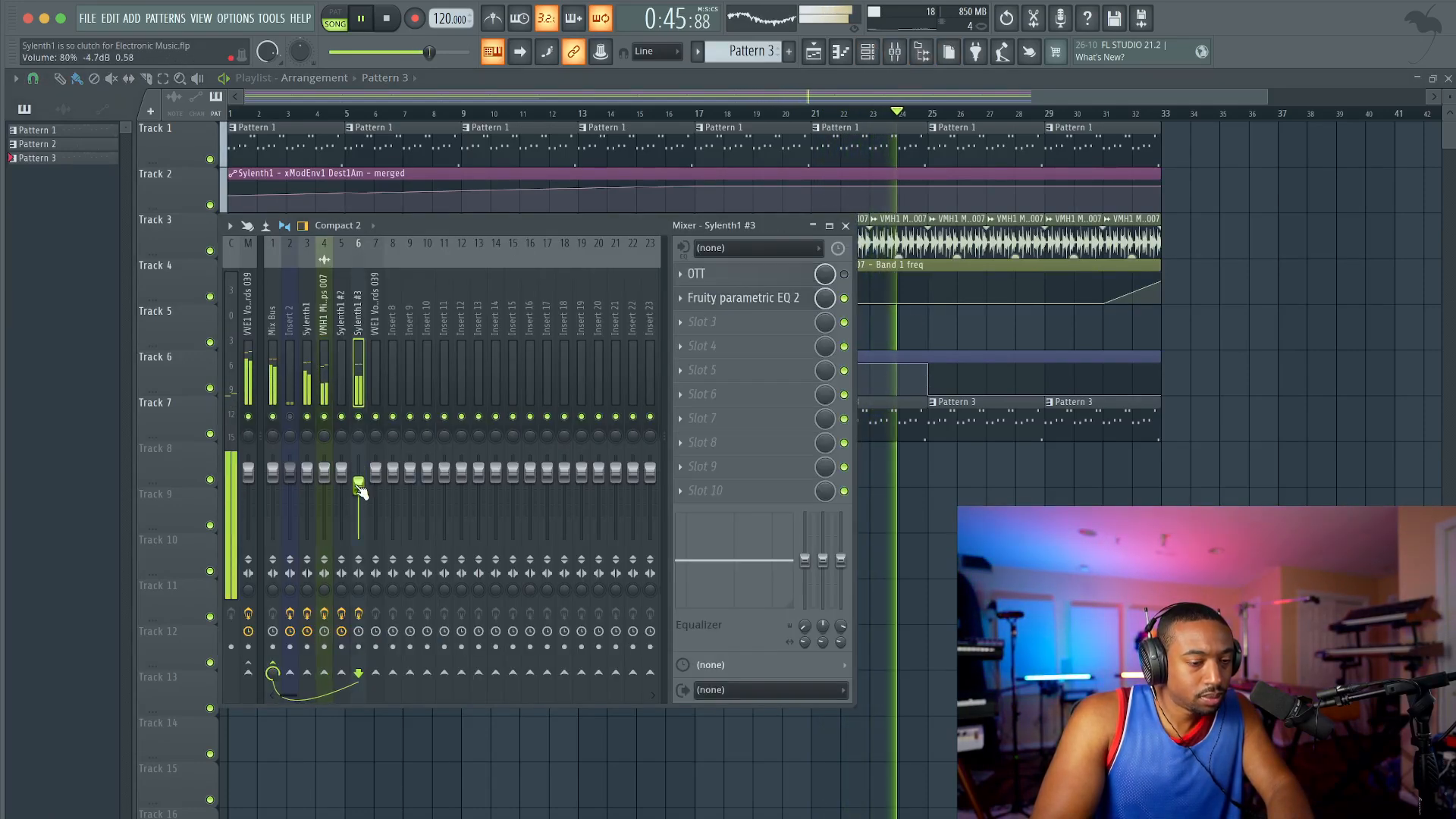
{"action": "key", "text": "F9"}
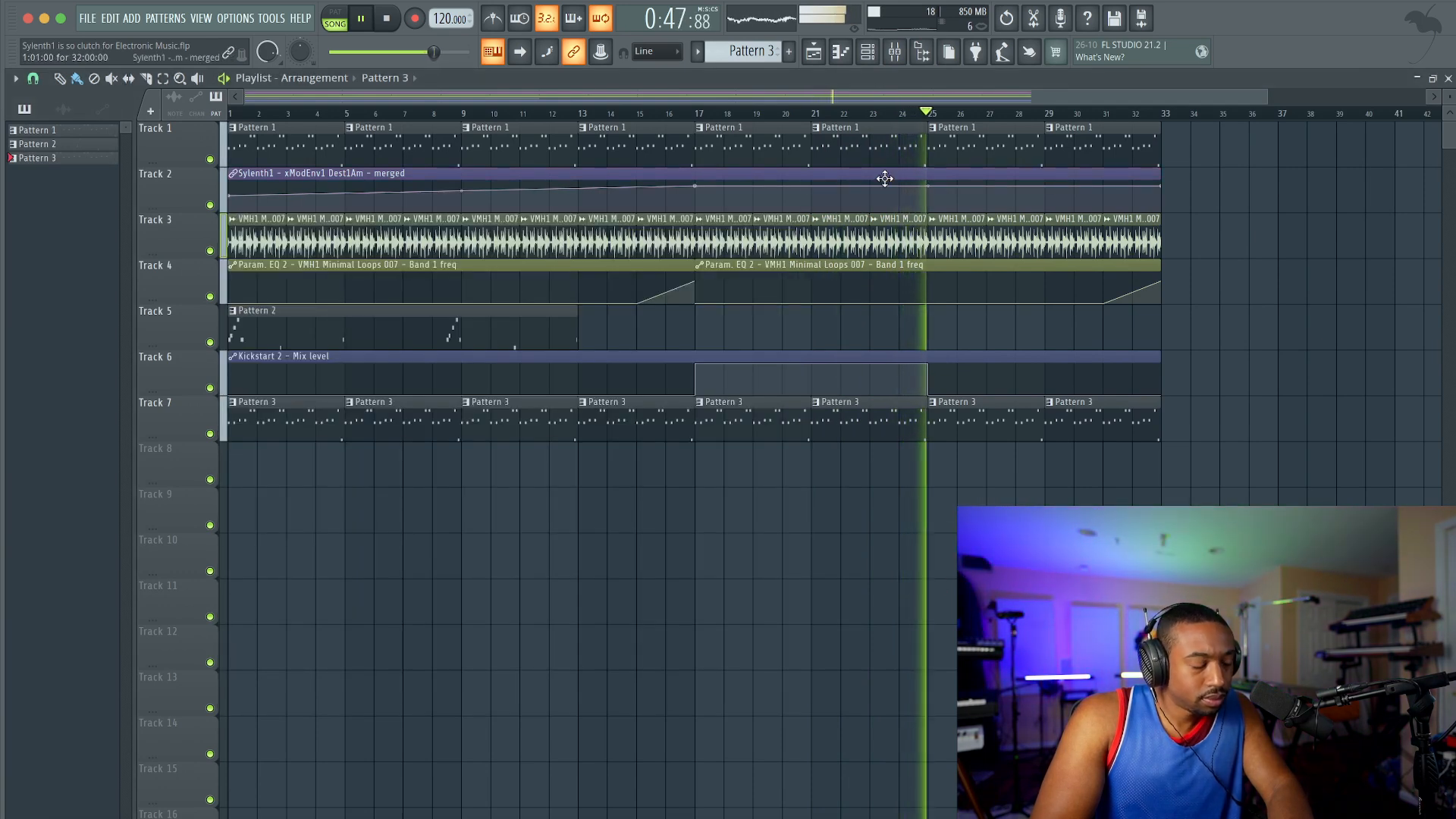
{"action": "left_click", "coordinate": [867, 51]}
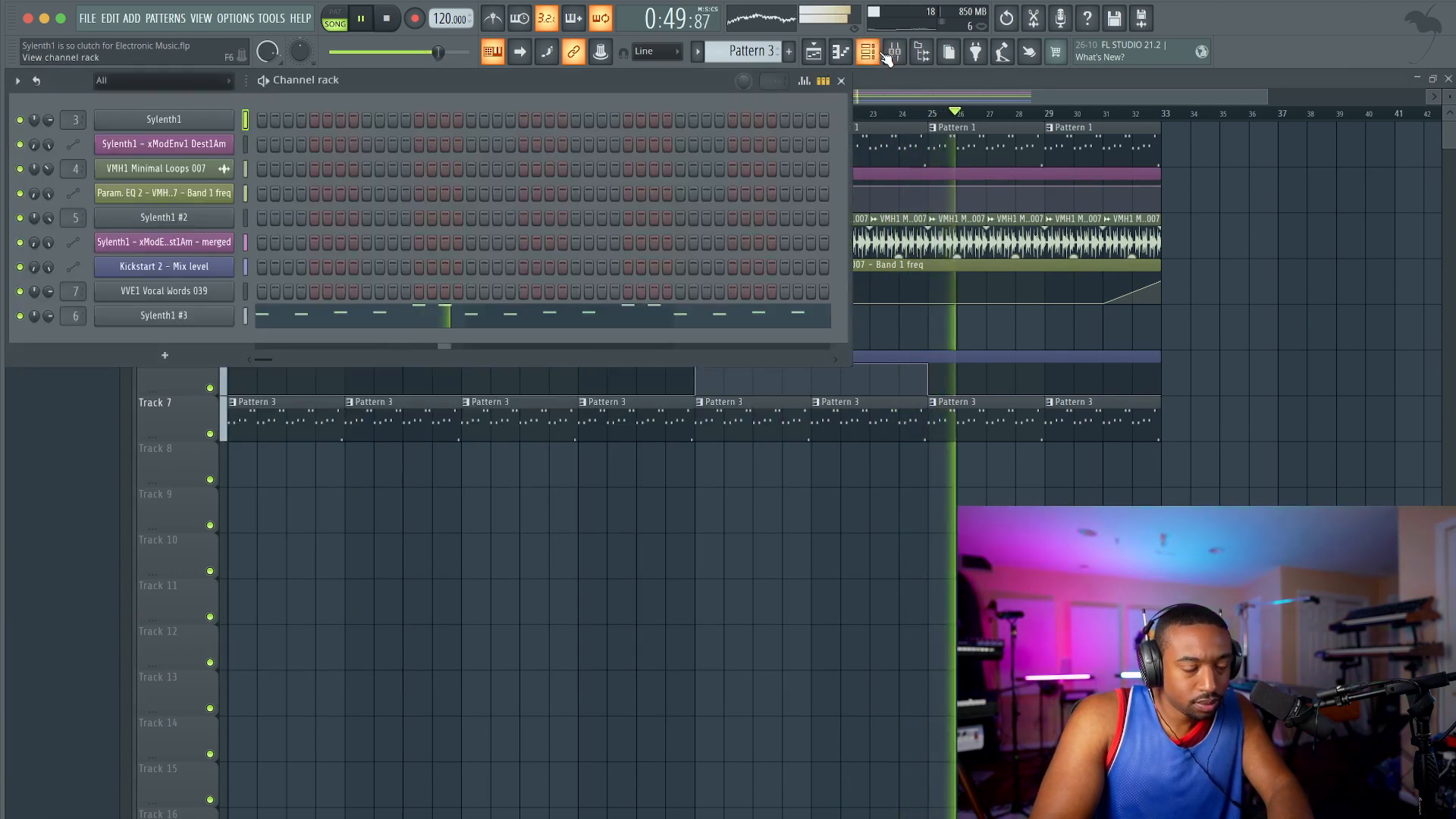
{"action": "left_click", "coordinate": [822, 498]}
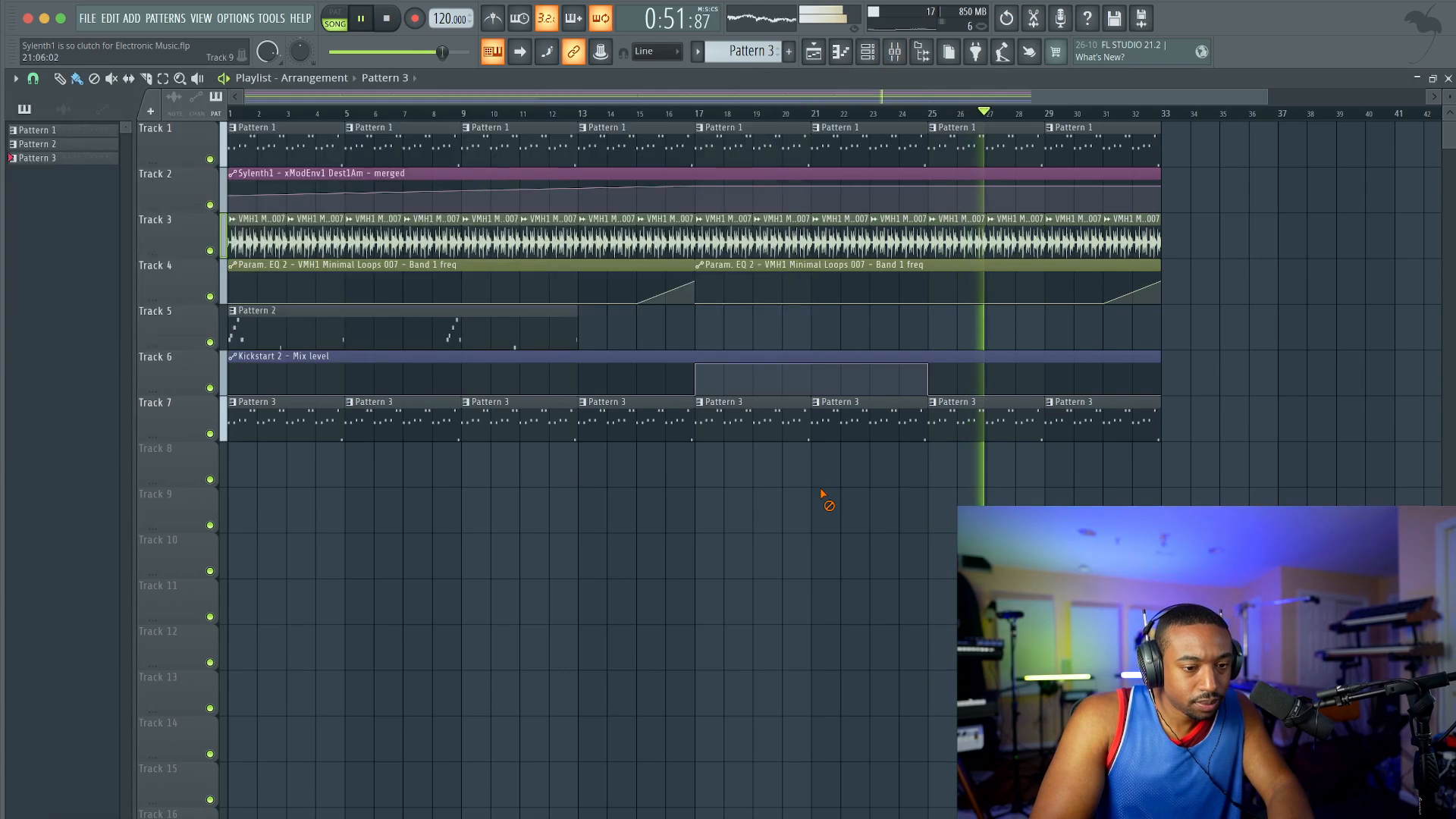
{"action": "left_click", "coordinate": [896, 53]}
{"action": "left_click", "coordinate": [899, 54]}
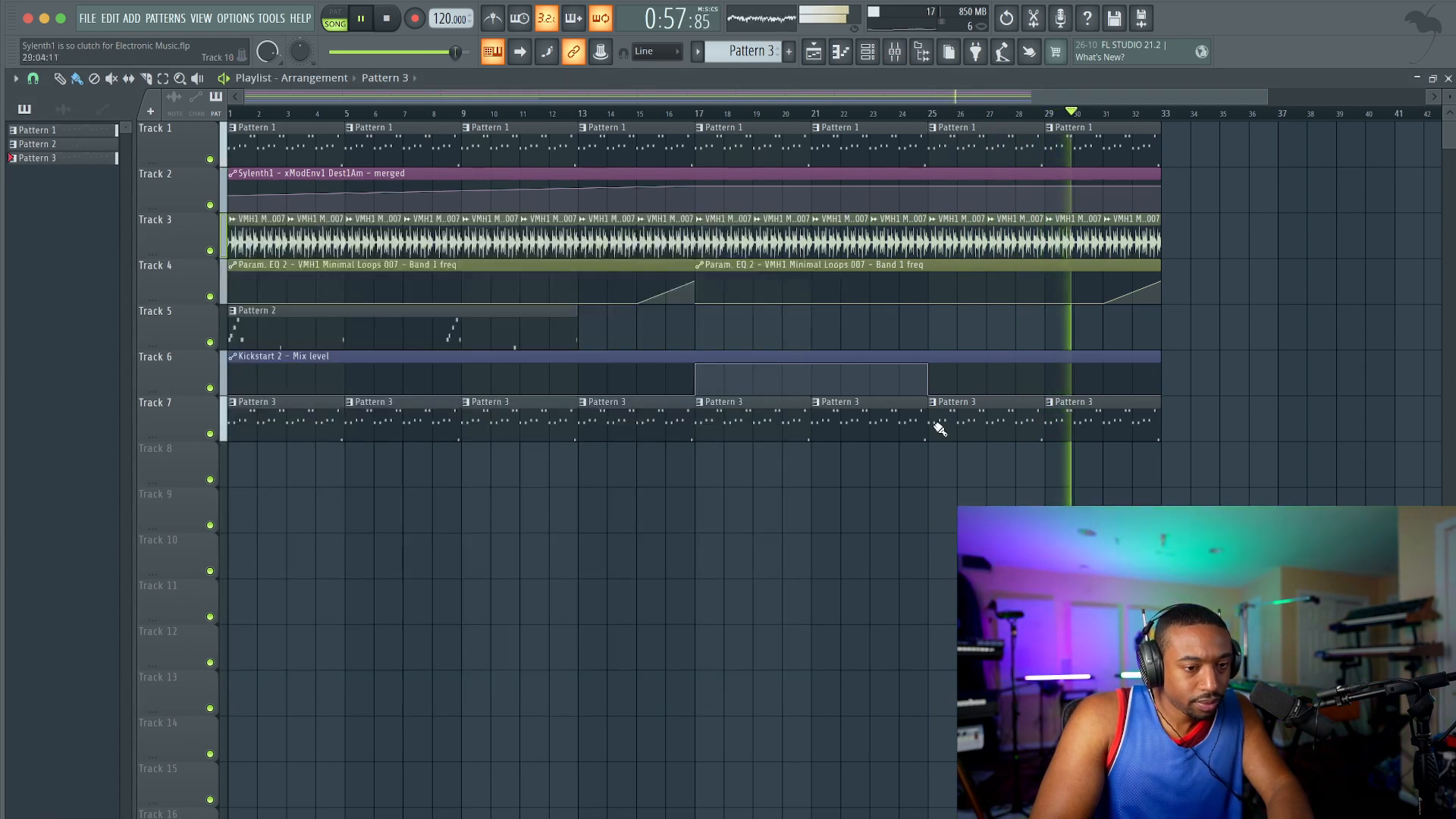
Step: Delete the Pattern 3 clips on Track 7 from bars 1 to 16, leaving those starting at bar 17
{"action": "left_click", "coordinate": [908, 57]}
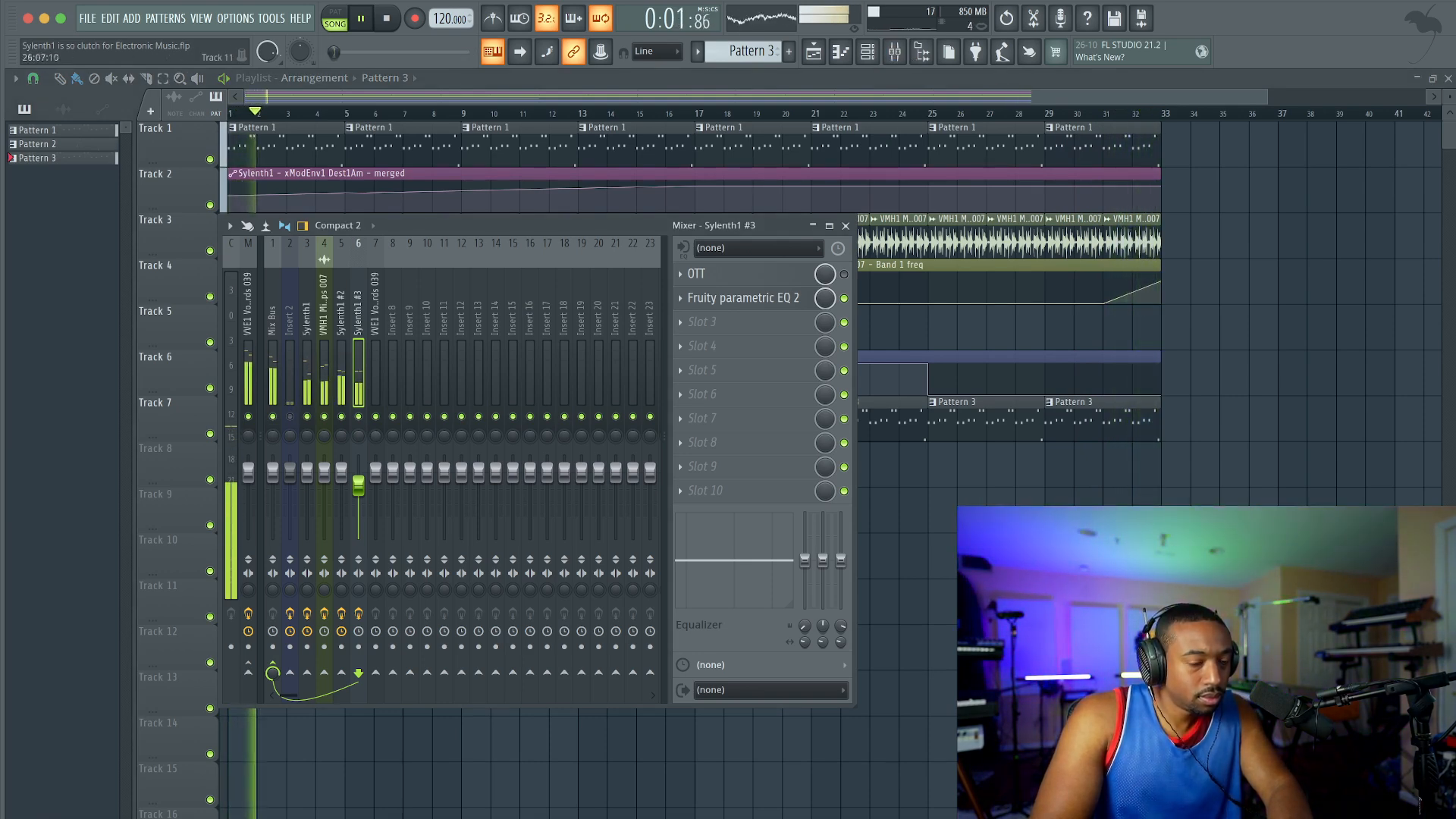
{"action": "key", "text": "F9"}
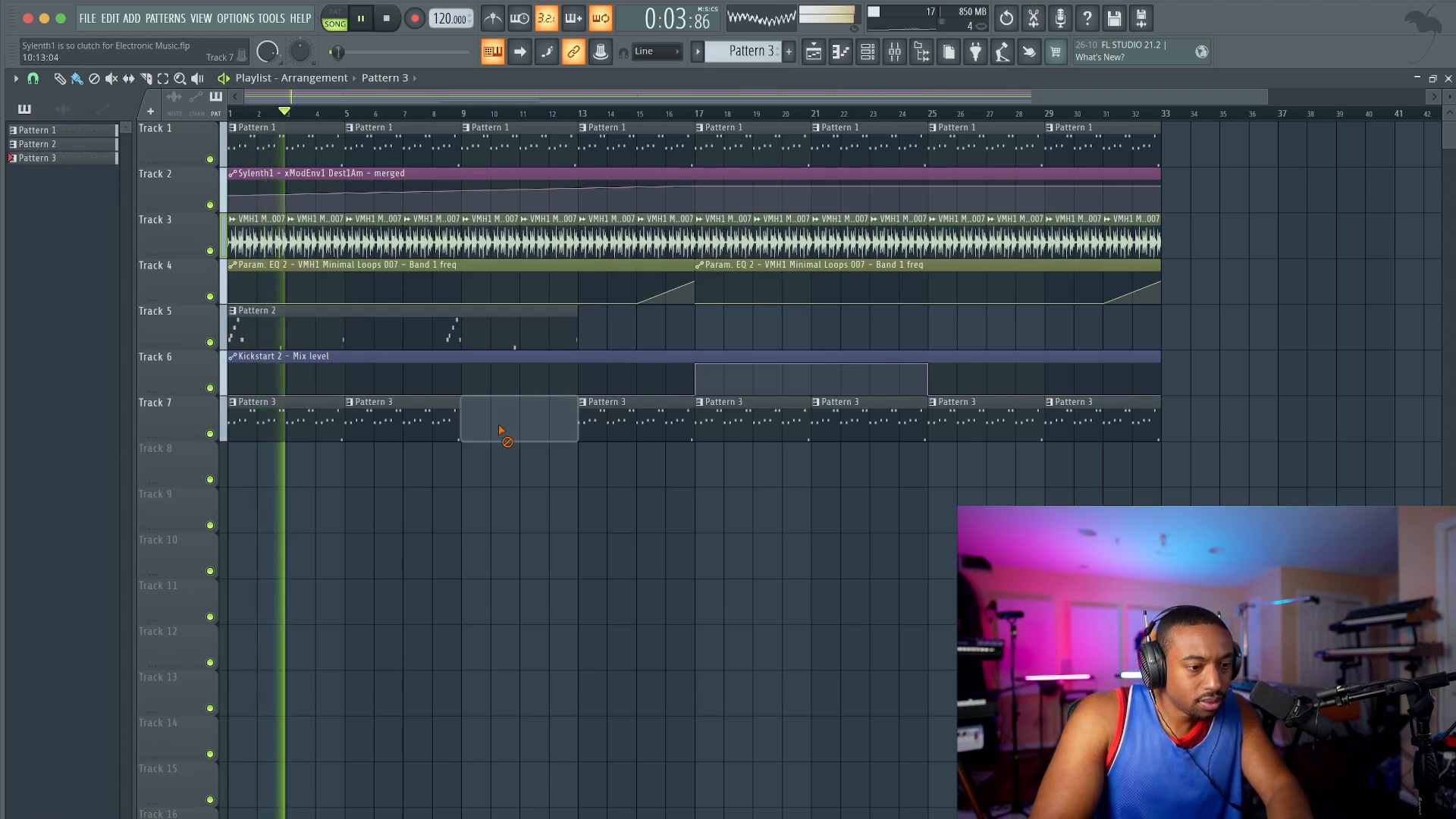
{"action": "right_click", "coordinate": [357, 422]}
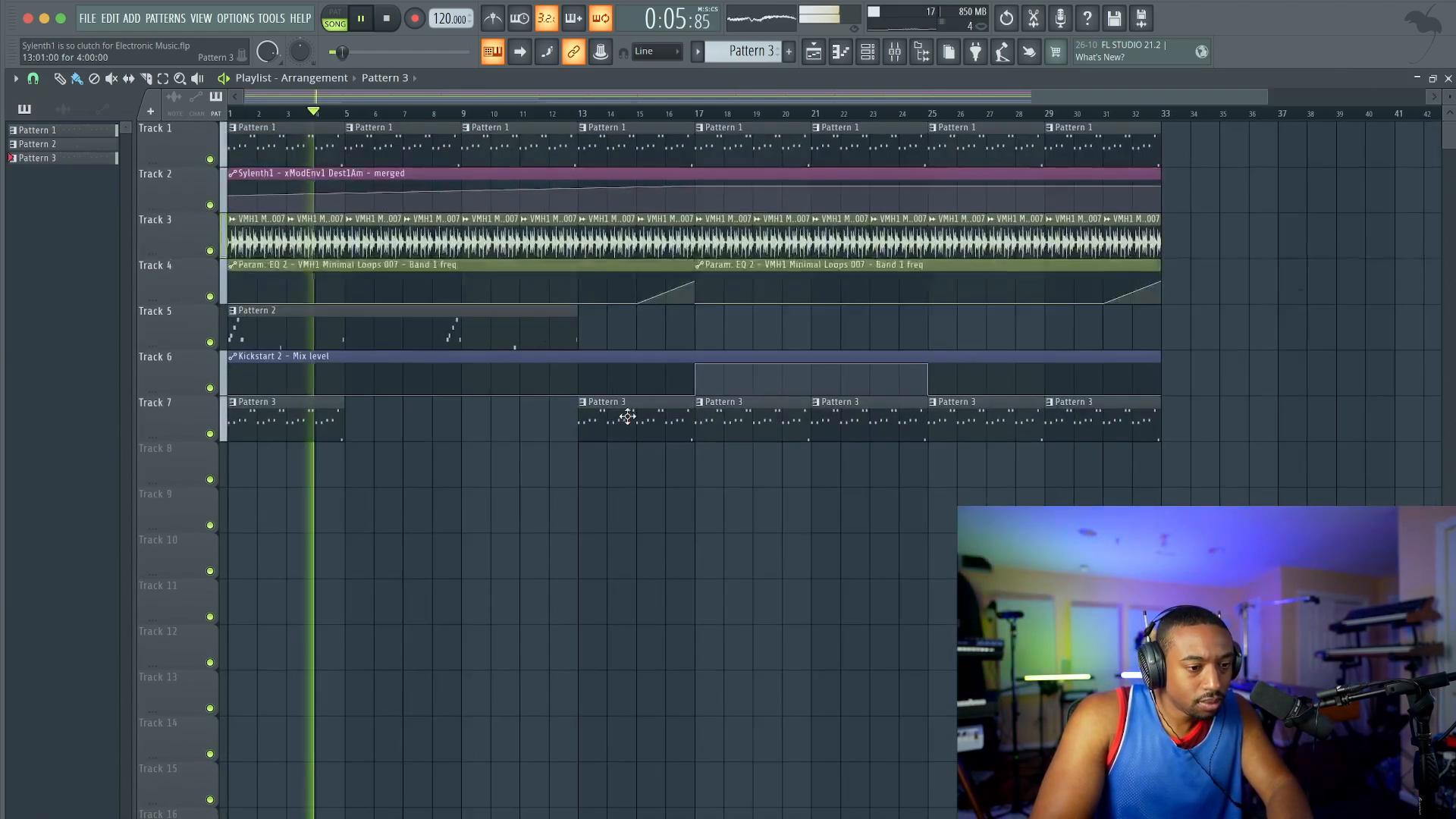
{"action": "right_click", "coordinate": [627, 416]}
{"action": "right_click", "coordinate": [282, 426]}
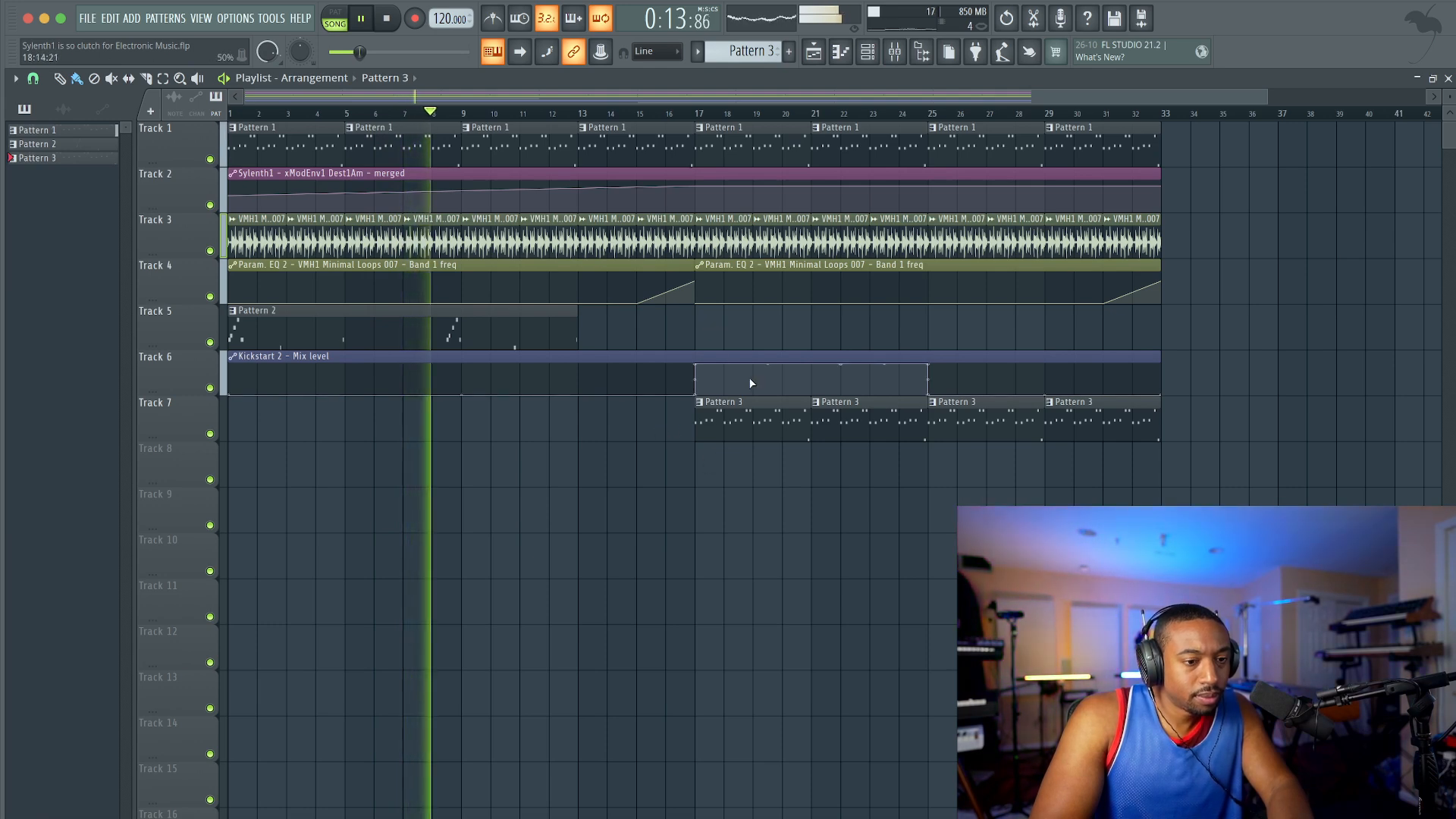
Step: Adjust the Mod Env 1 amount for Cutoff A in Sylenth1 #3, then close the synth and channel rack
{"action": "left_click", "coordinate": [867, 53]}
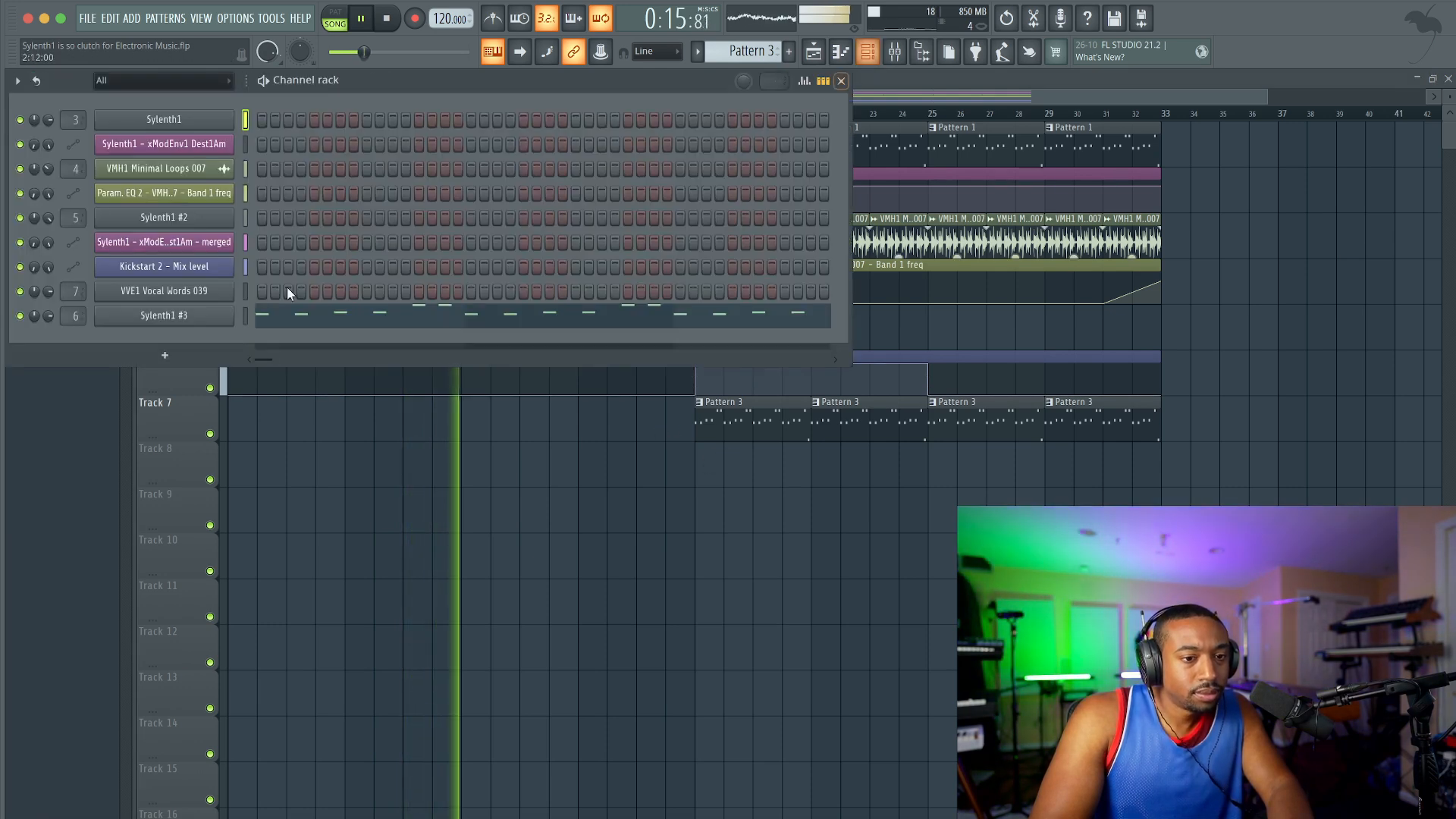
{"action": "left_click", "coordinate": [177, 317]}
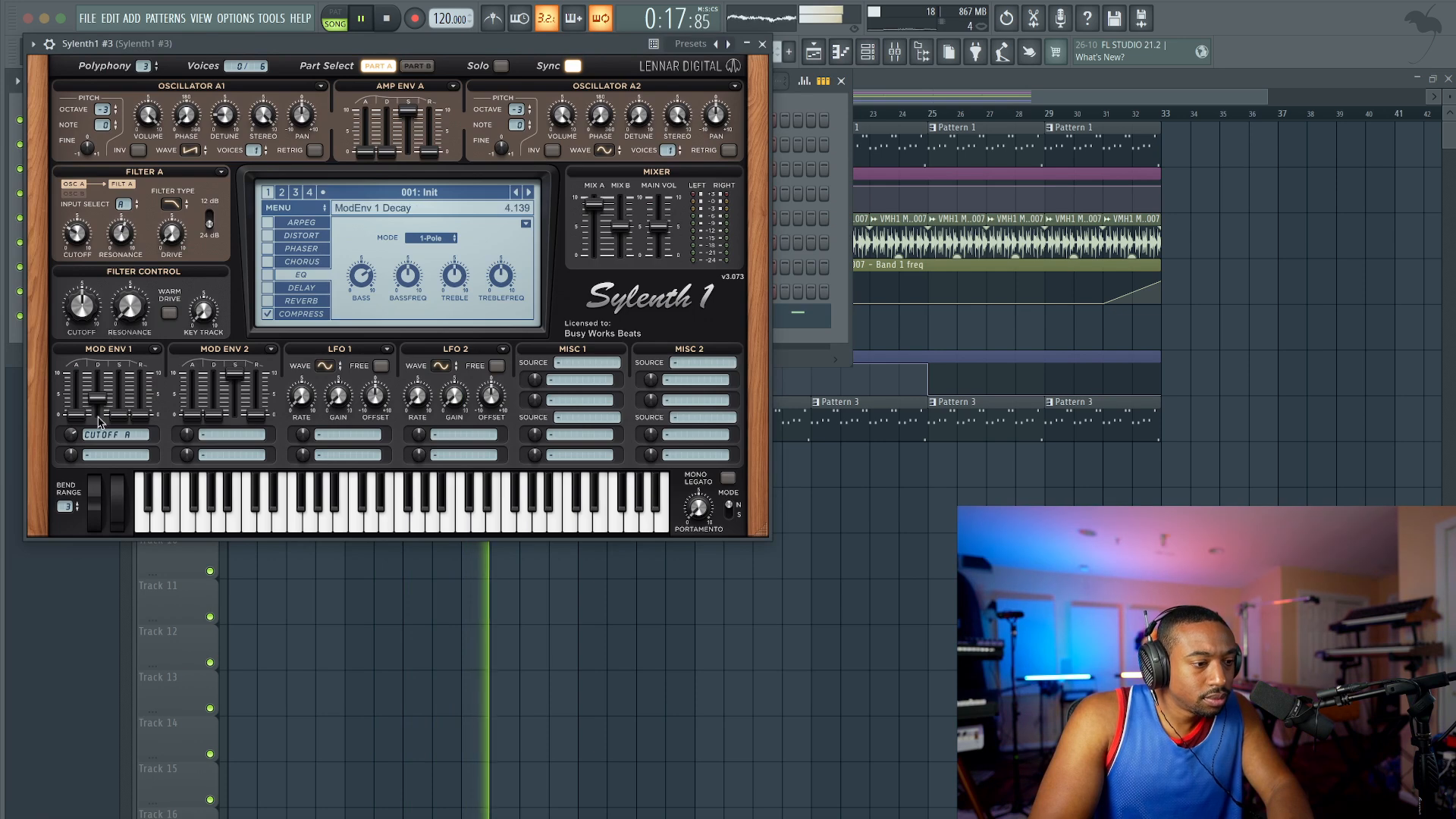
{"action": "left_click_drag", "start_coordinate": [75, 440], "coordinate": [75, 455]}
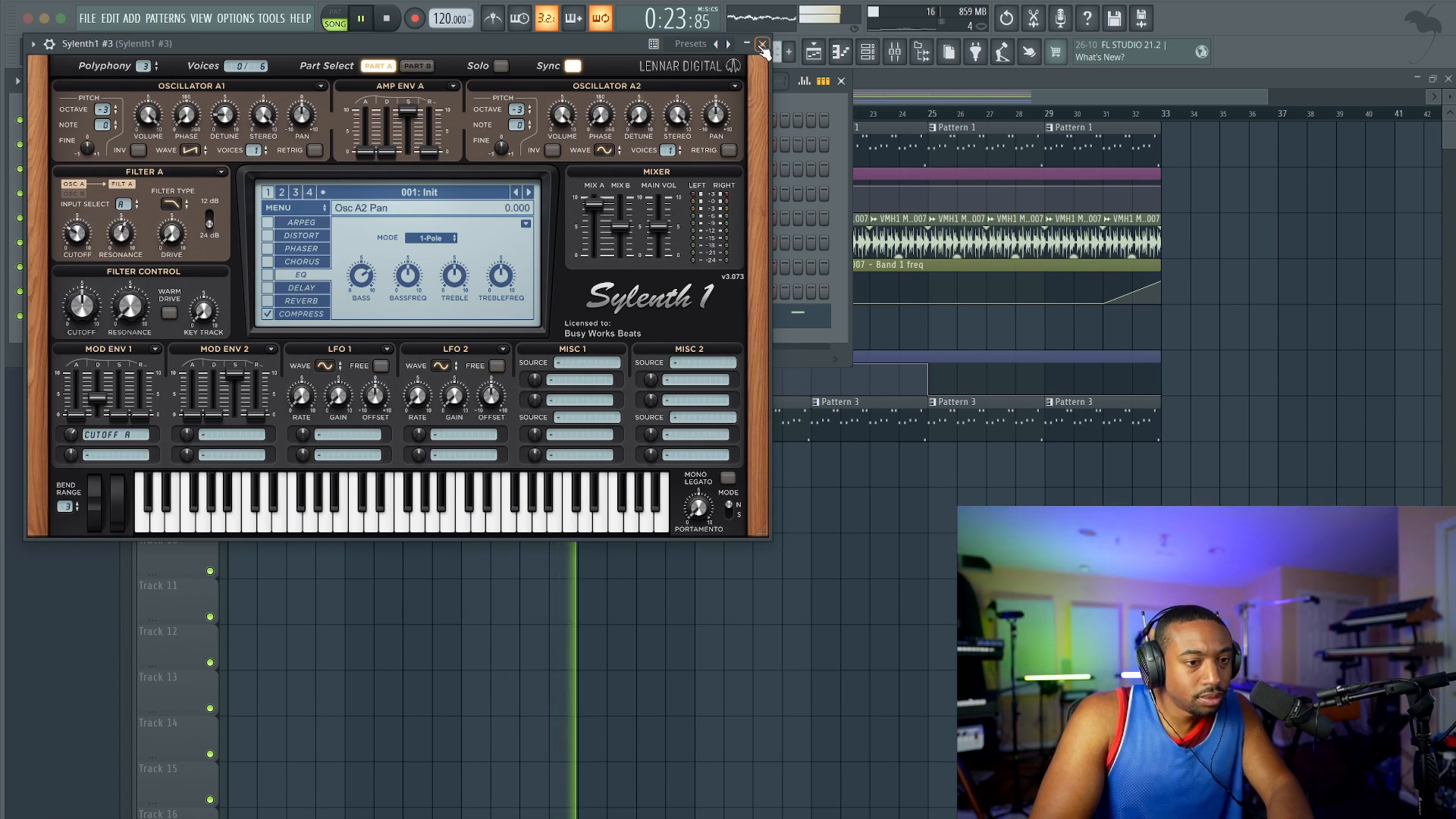
{"action": "left_click", "coordinate": [763, 45]}
{"action": "key", "text": "F6"}
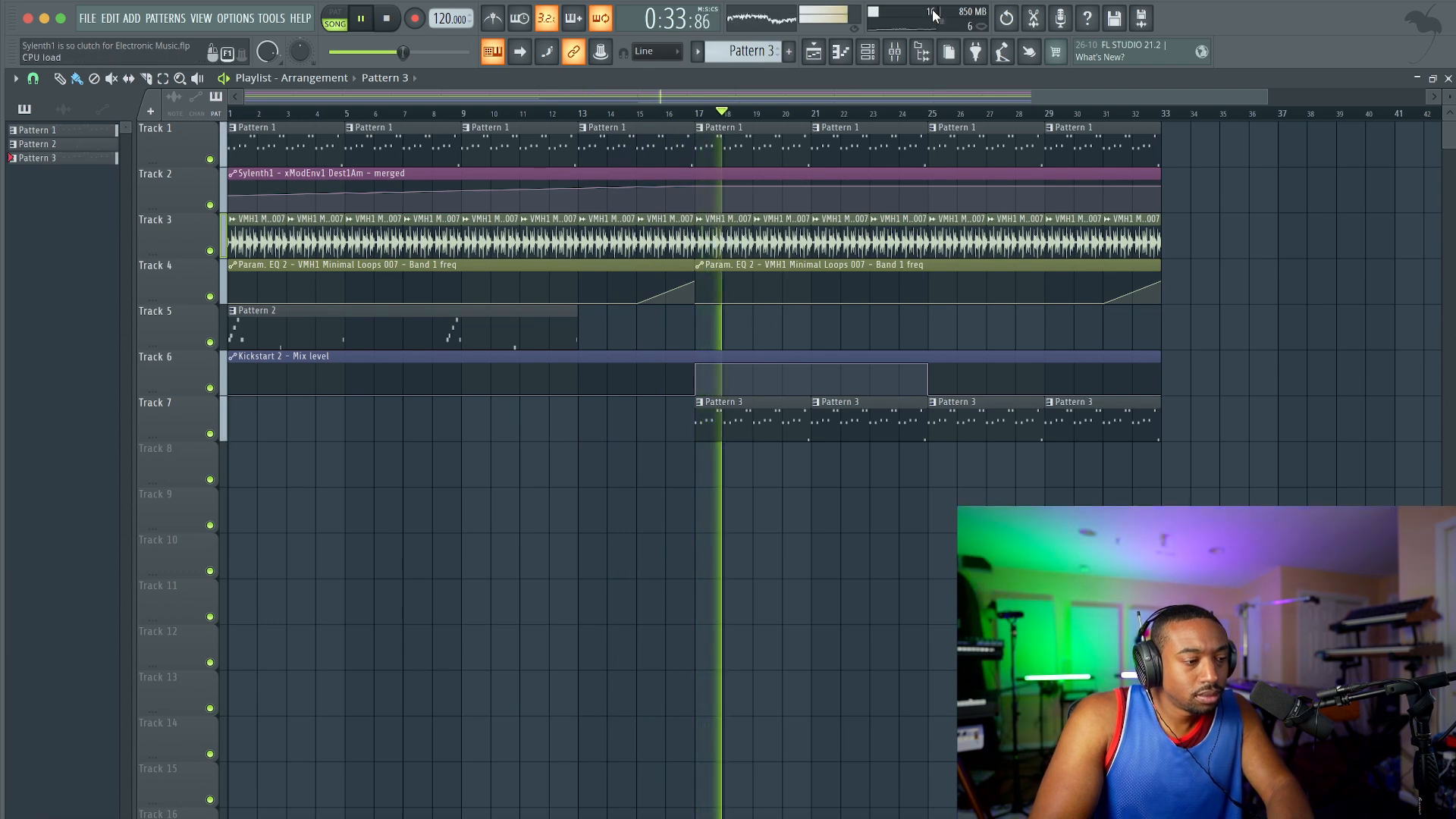
Step: Inspect the channel's miscellaneous settings for Sylenth1 #3, then return to the playlist
{"action": "left_click", "coordinate": [882, 53]}
{"action": "left_click", "coordinate": [179, 119]}
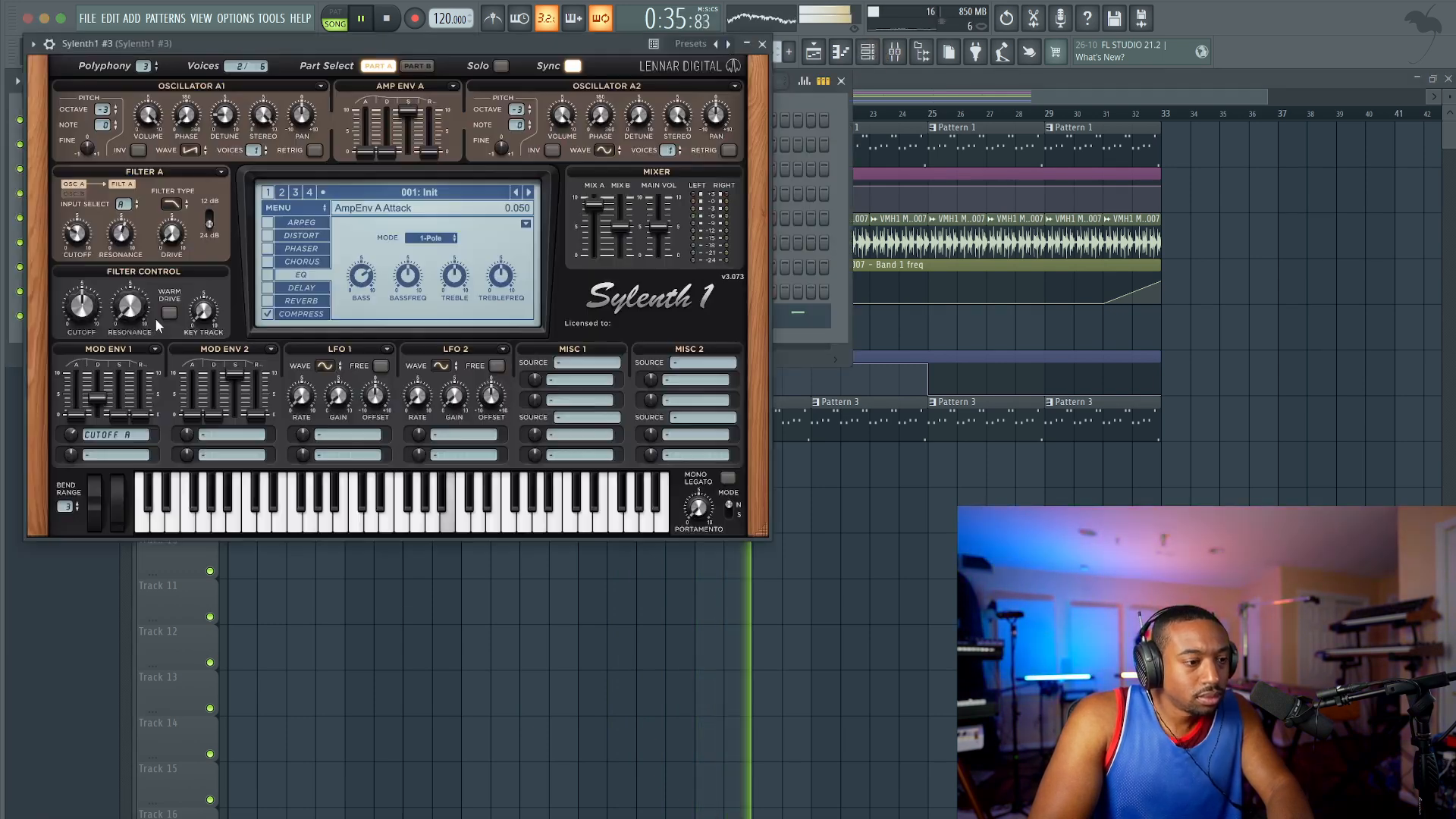
{"action": "left_click", "coordinate": [49, 44]}
{"action": "left_click", "coordinate": [117, 73]}
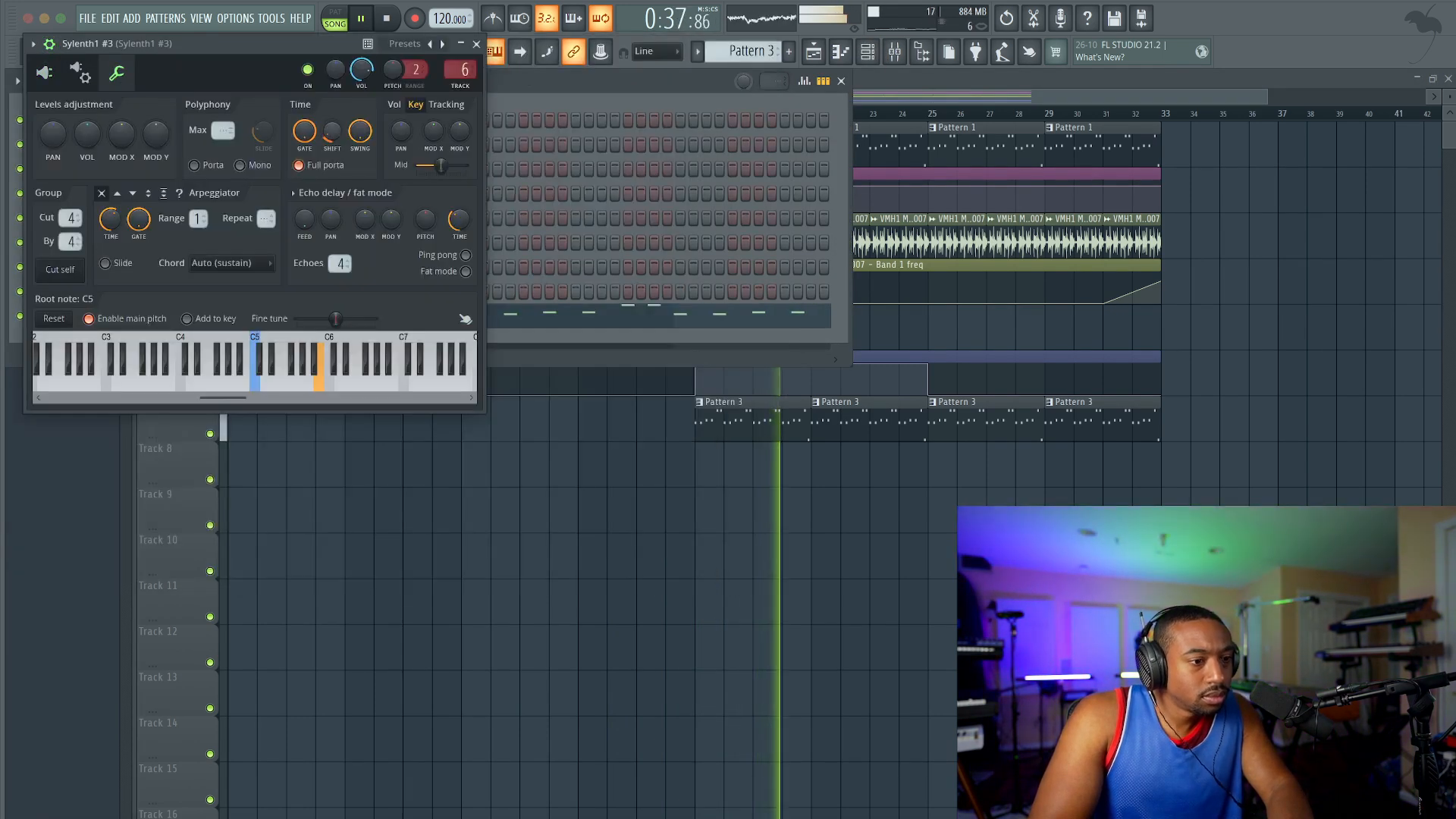
{"action": "left_click", "coordinate": [476, 44]}
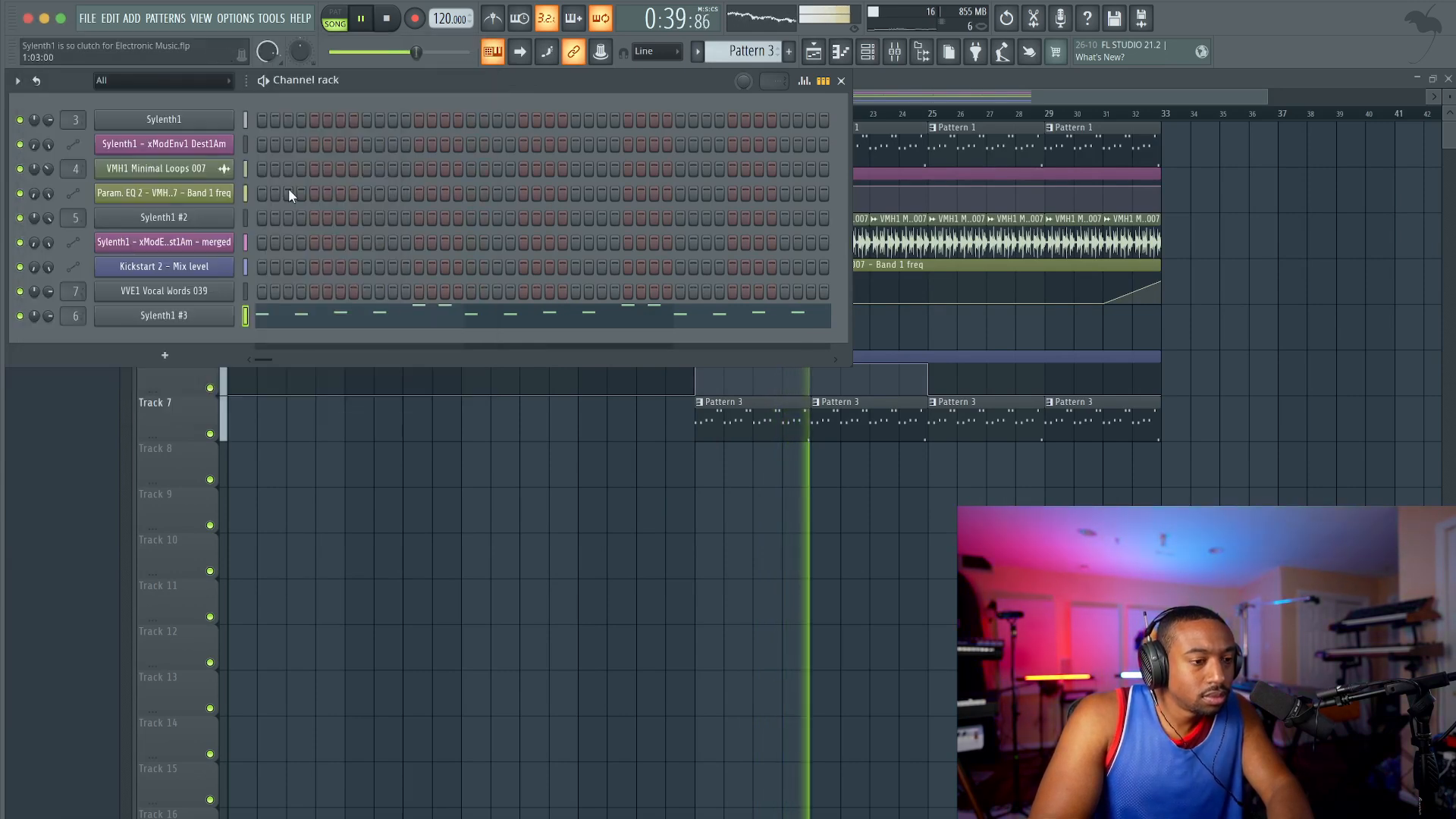
{"action": "left_click", "coordinate": [486, 456]}
Step: Make the Track 2 Sylenth1 automation drop at bar 17 and rise gradually to a lowered end point, then replay the transition
{"action": "key", "text": "F9"}
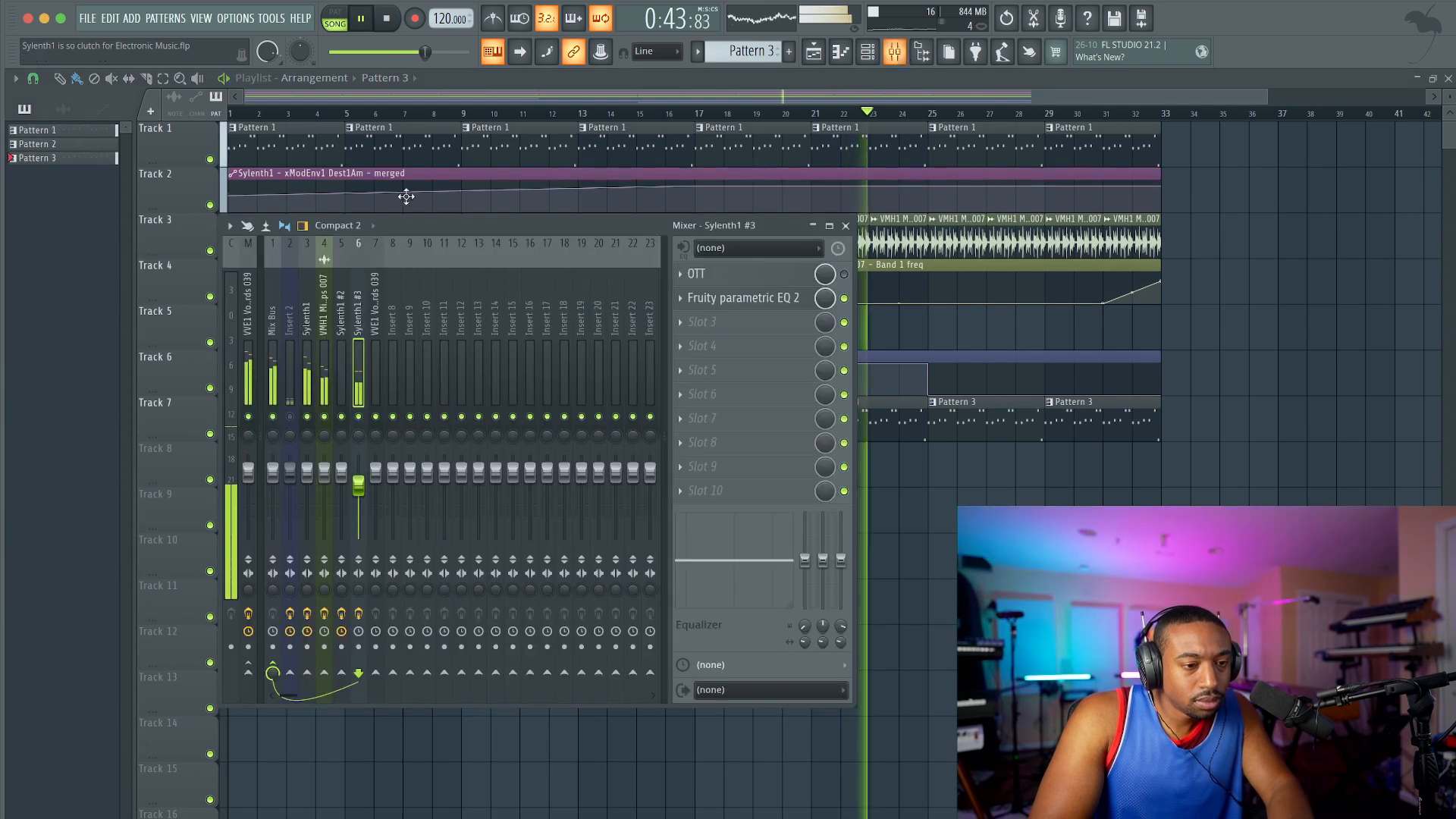
{"action": "key", "text": "F9"}
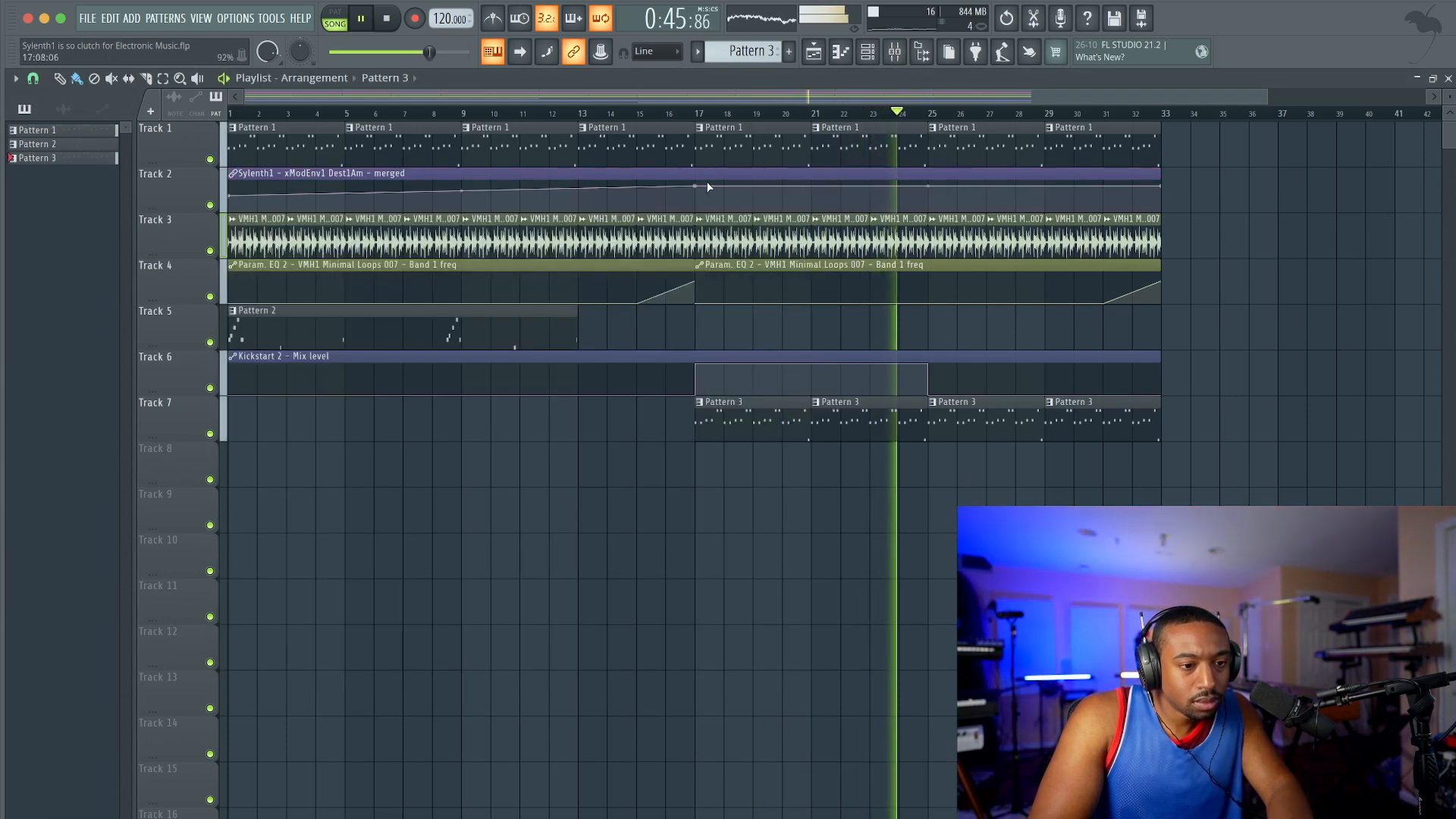
{"action": "right_click", "coordinate": [699, 200]}
{"action": "left_click_drag", "start_coordinate": [1160, 186], "coordinate": [1161, 195]}
{"action": "key", "text": "F9"}
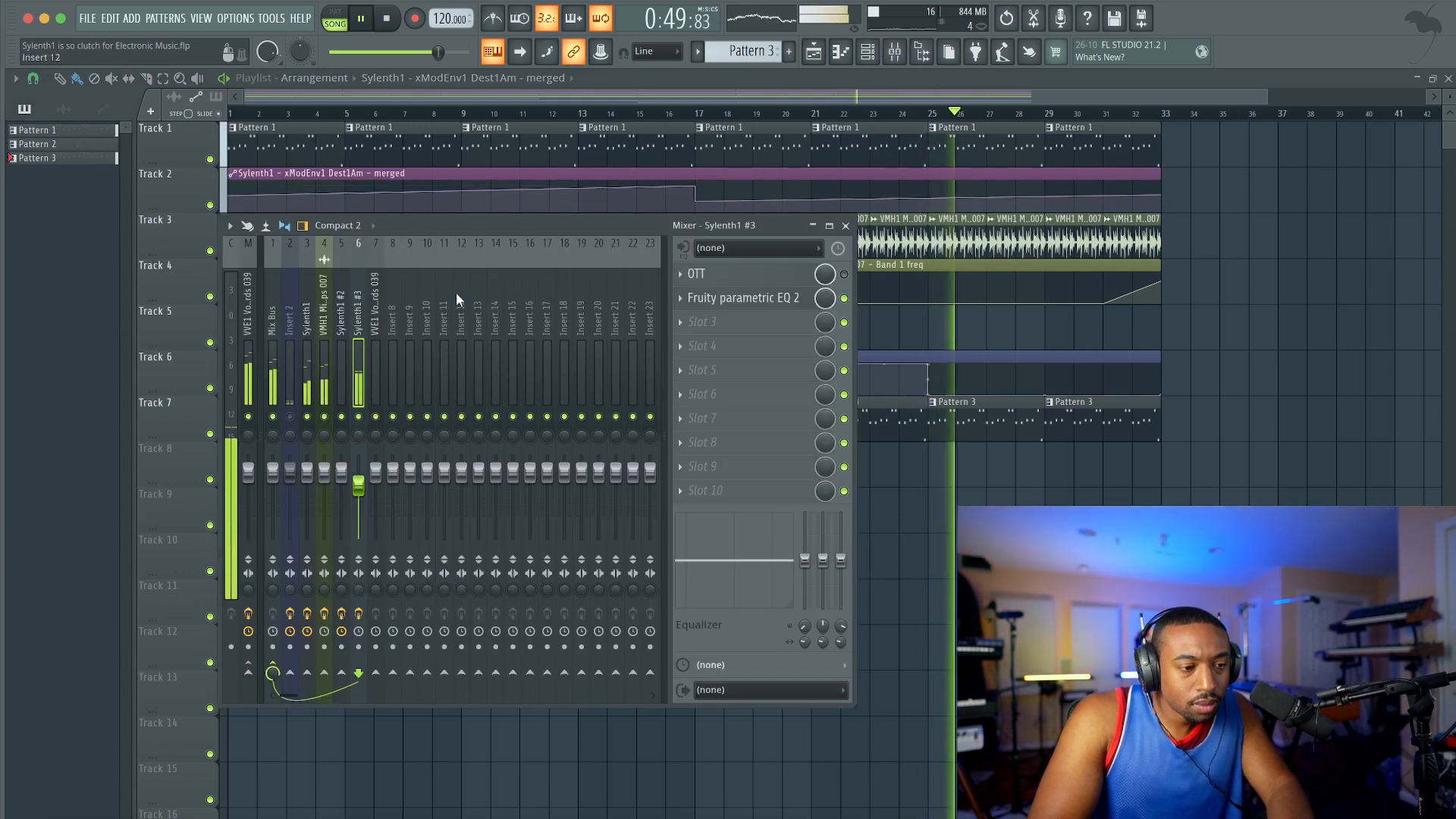
{"action": "key", "text": "F9"}
{"action": "key", "text": "space"}
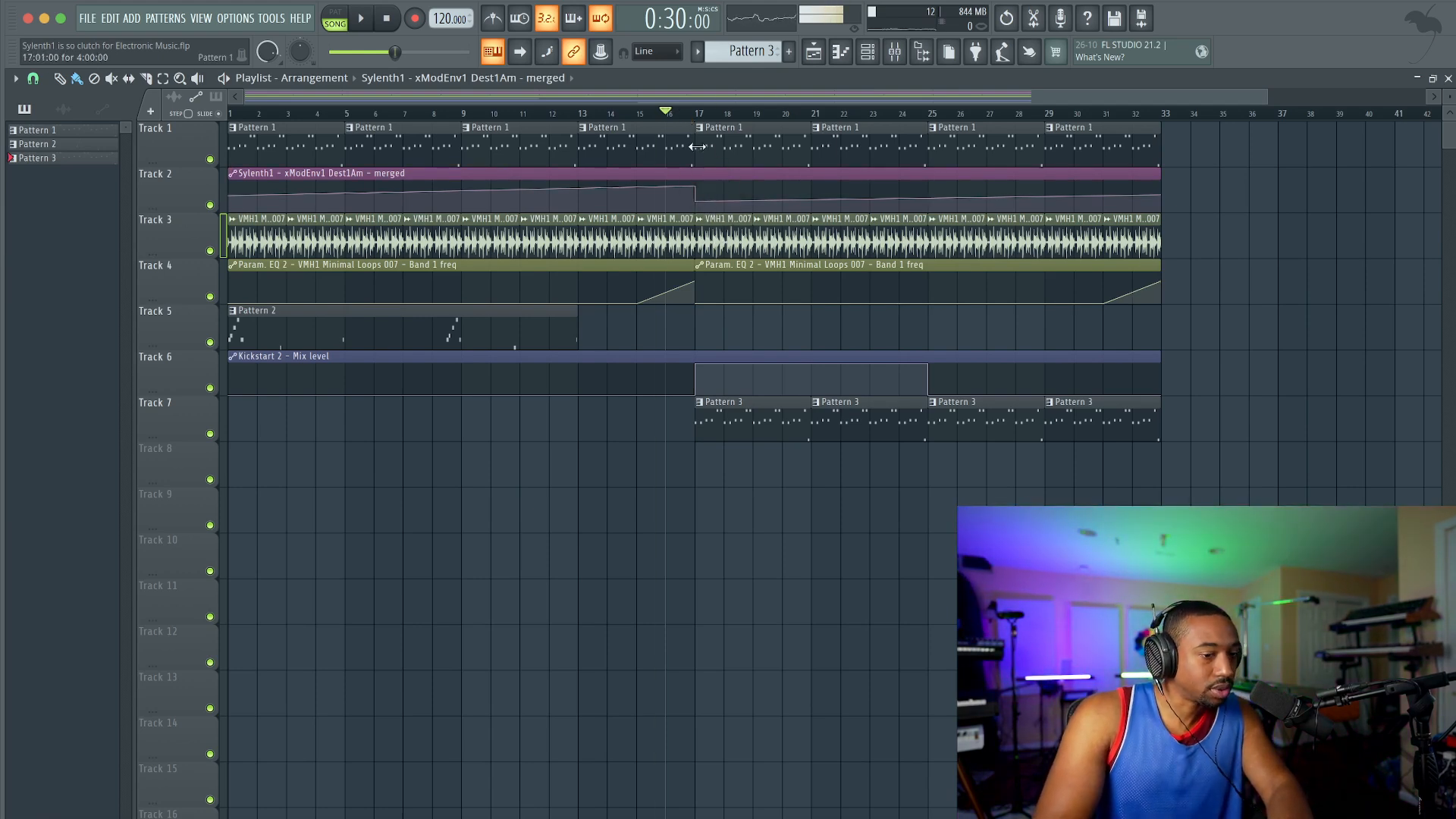
{"action": "key", "text": "space"}
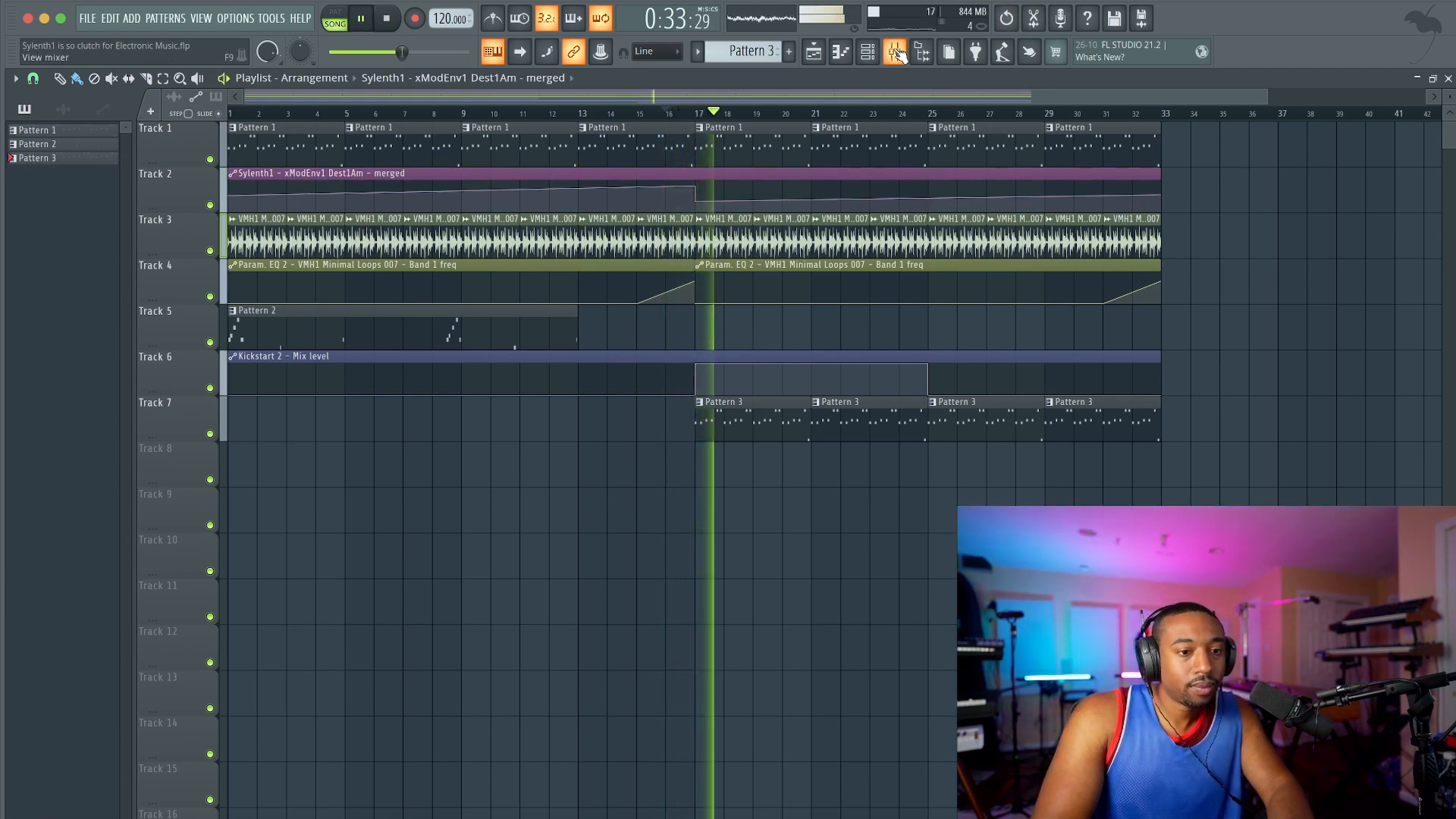
Step: Enable the Distort effect in Sylenth1 #3 with the OverDrive type, then close the synth and return to the playlist
{"action": "key", "text": "F9"}
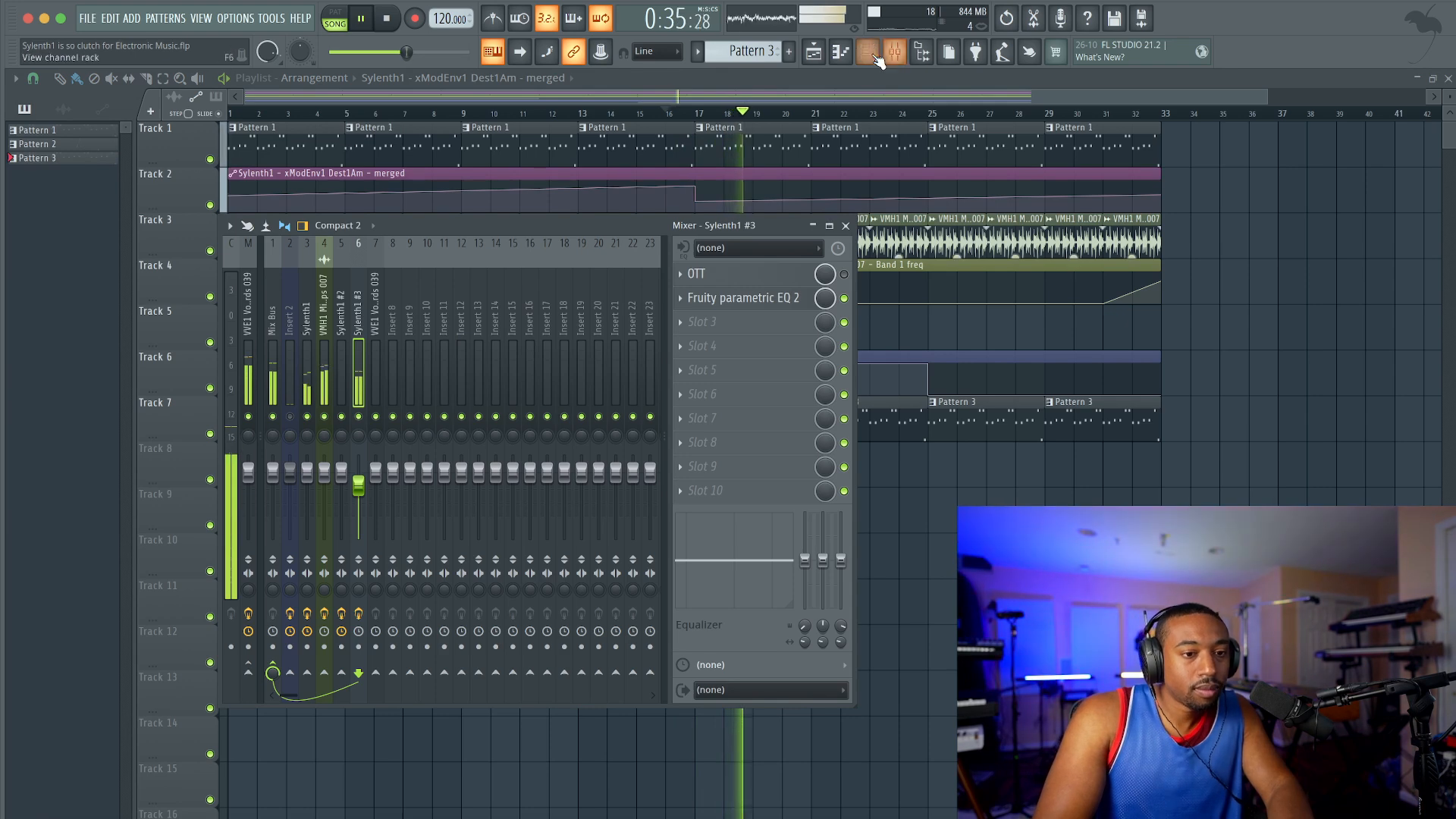
{"action": "key", "text": "F6"}
{"action": "left_click", "coordinate": [114, 316]}
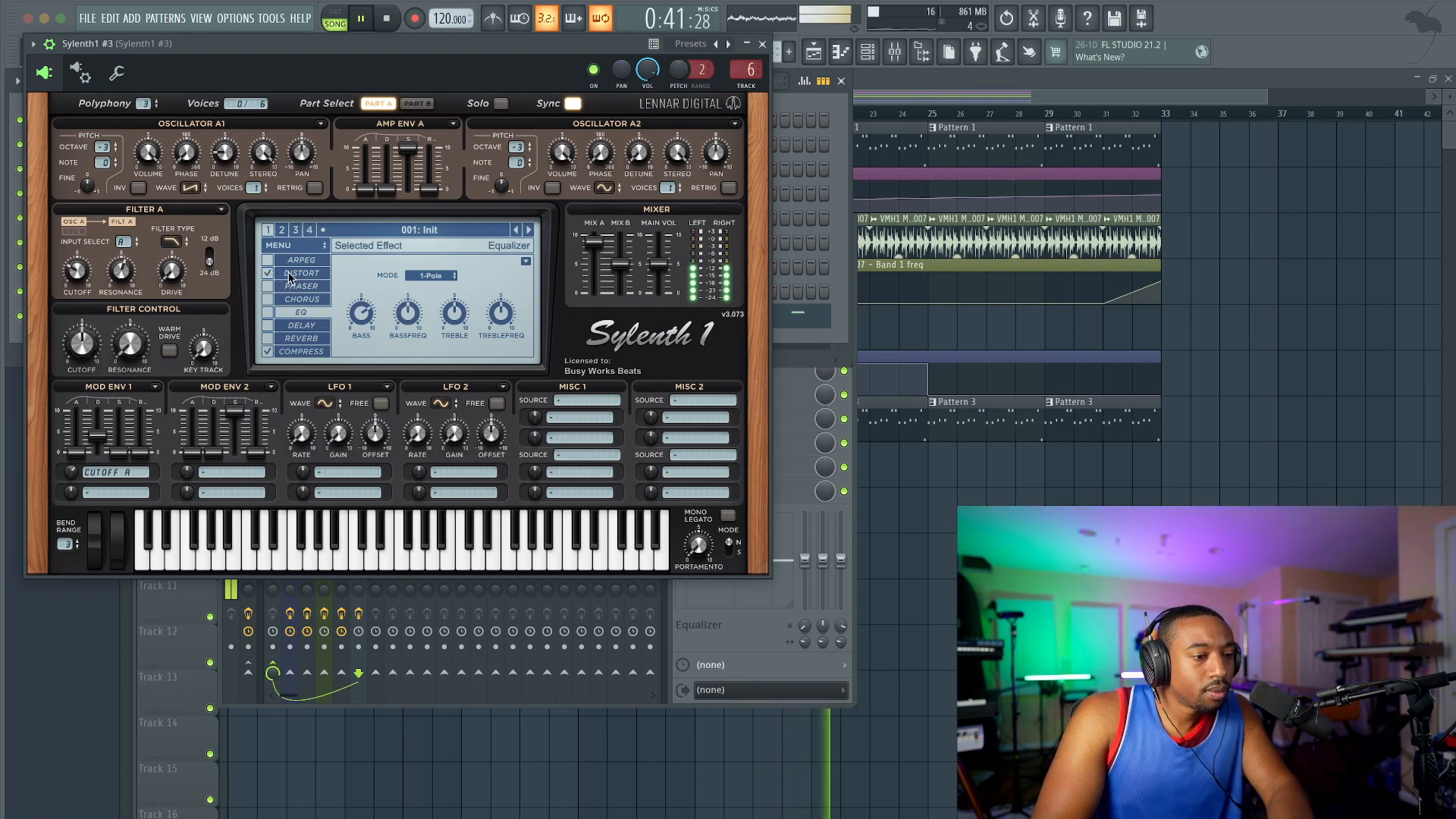
{"action": "left_click", "coordinate": [292, 273]}
{"action": "left_click", "coordinate": [435, 276]}
{"action": "left_click", "coordinate": [450, 289]}
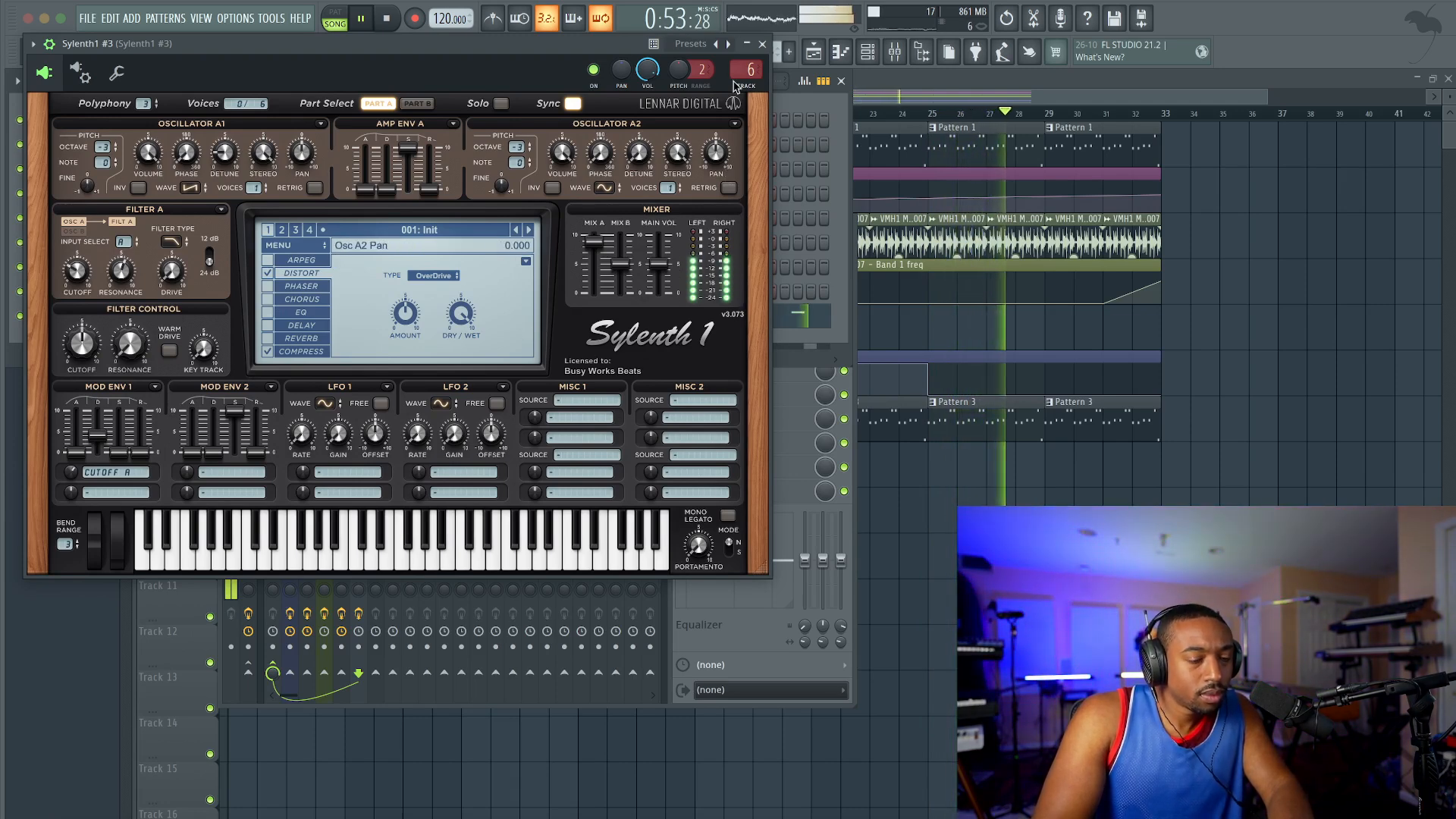
{"action": "left_click", "coordinate": [762, 44]}
{"action": "right_click", "coordinate": [924, 587]}
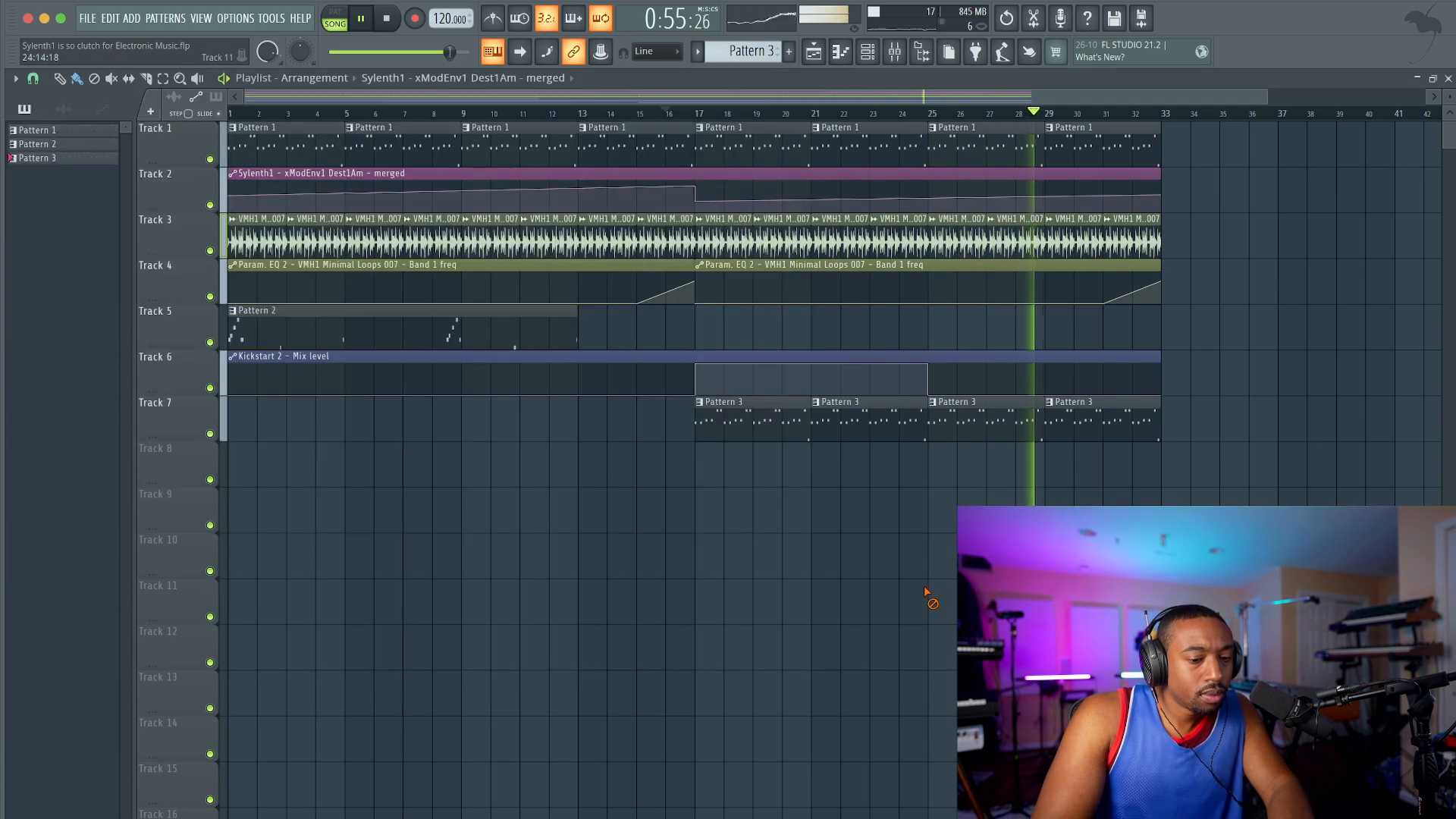
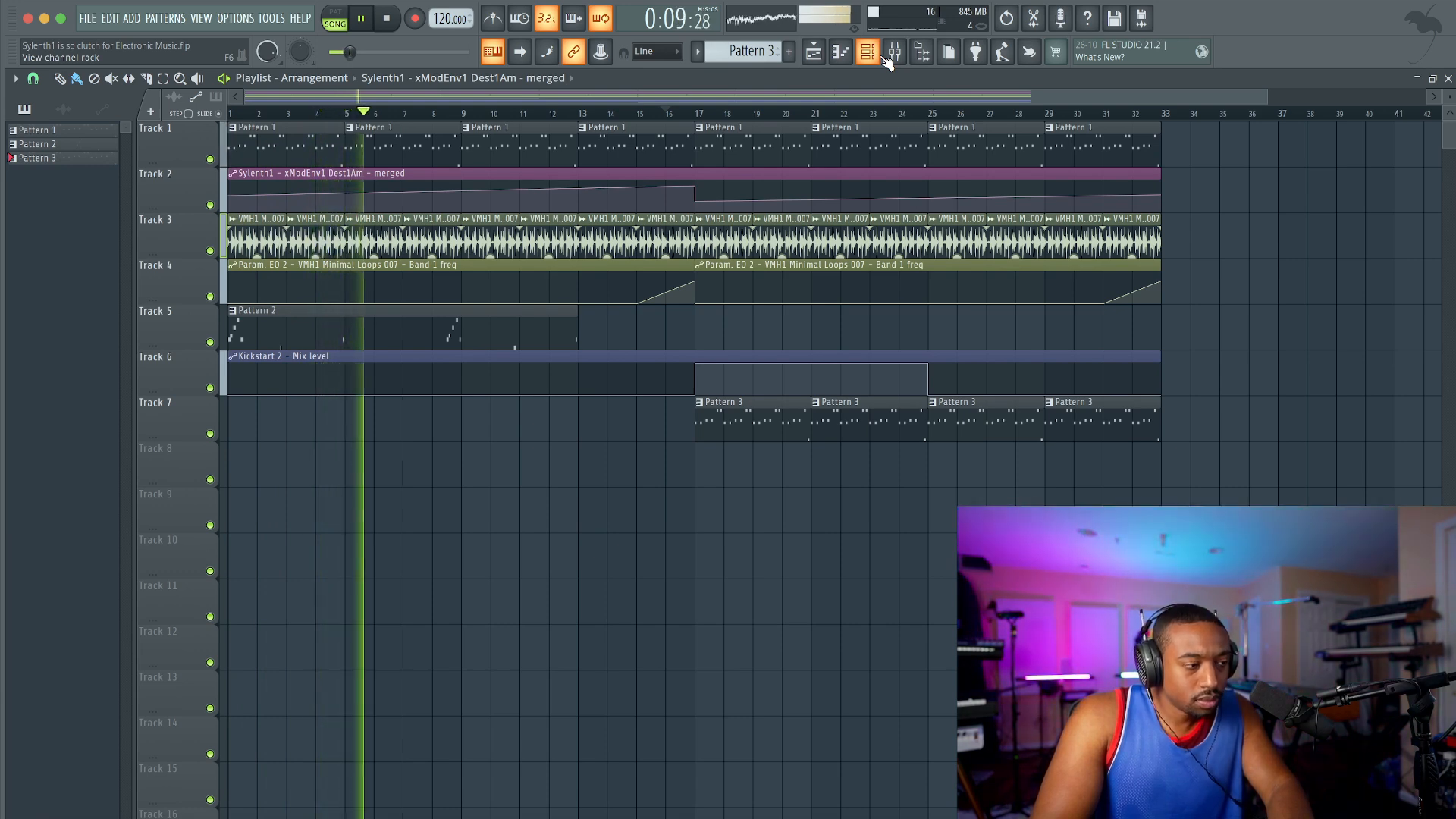
Step: Load FabFilter Pro-C 2 into the first effect slot of the Mix Bus mixer track
{"action": "left_click", "coordinate": [892, 60]}
{"action": "left_click", "coordinate": [893, 60]}
{"action": "left_click", "coordinate": [893, 60]}
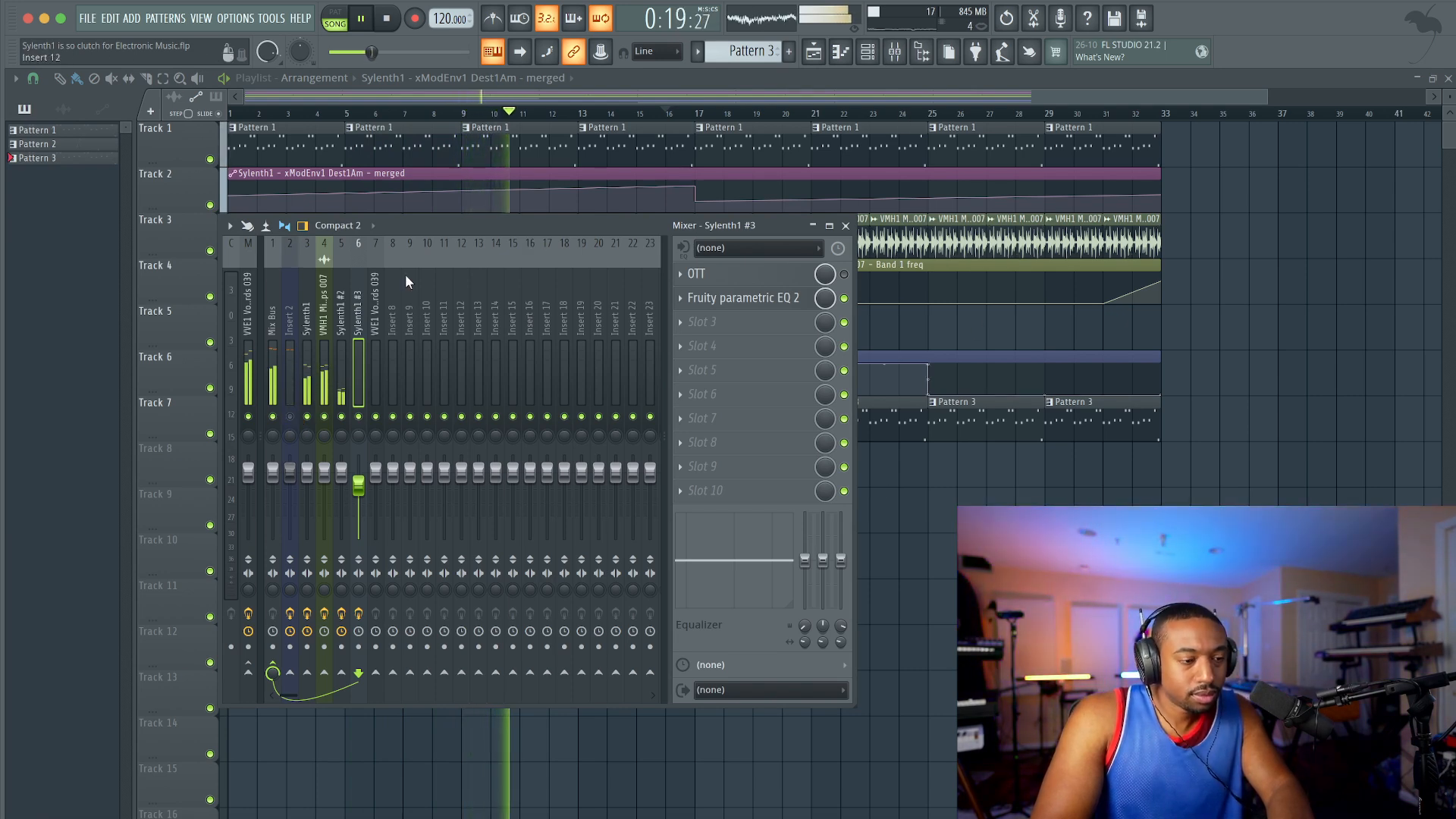
{"action": "left_click", "coordinate": [272, 311]}
{"action": "left_click", "coordinate": [673, 283]}
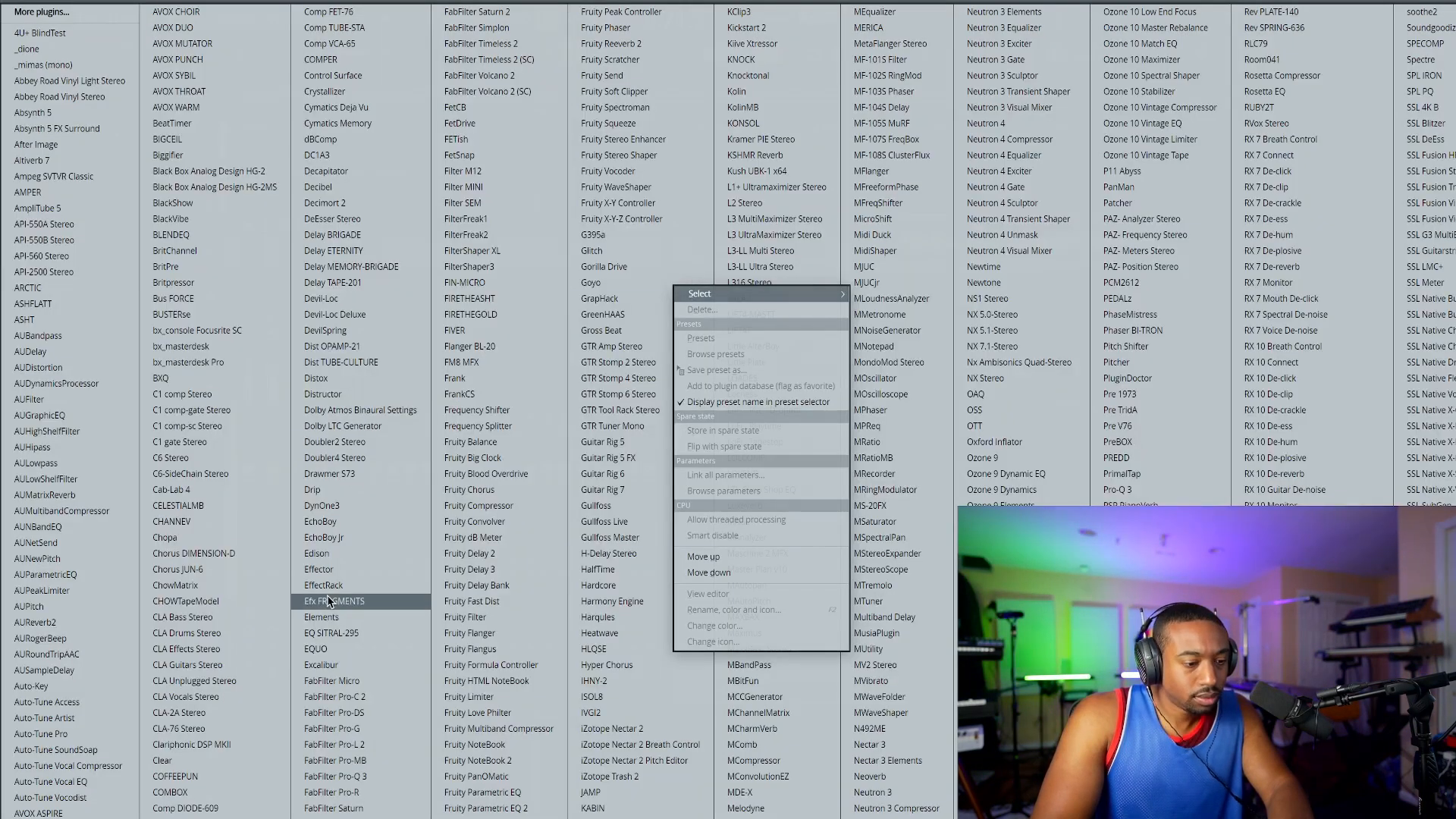
{"action": "left_click", "coordinate": [358, 697]}
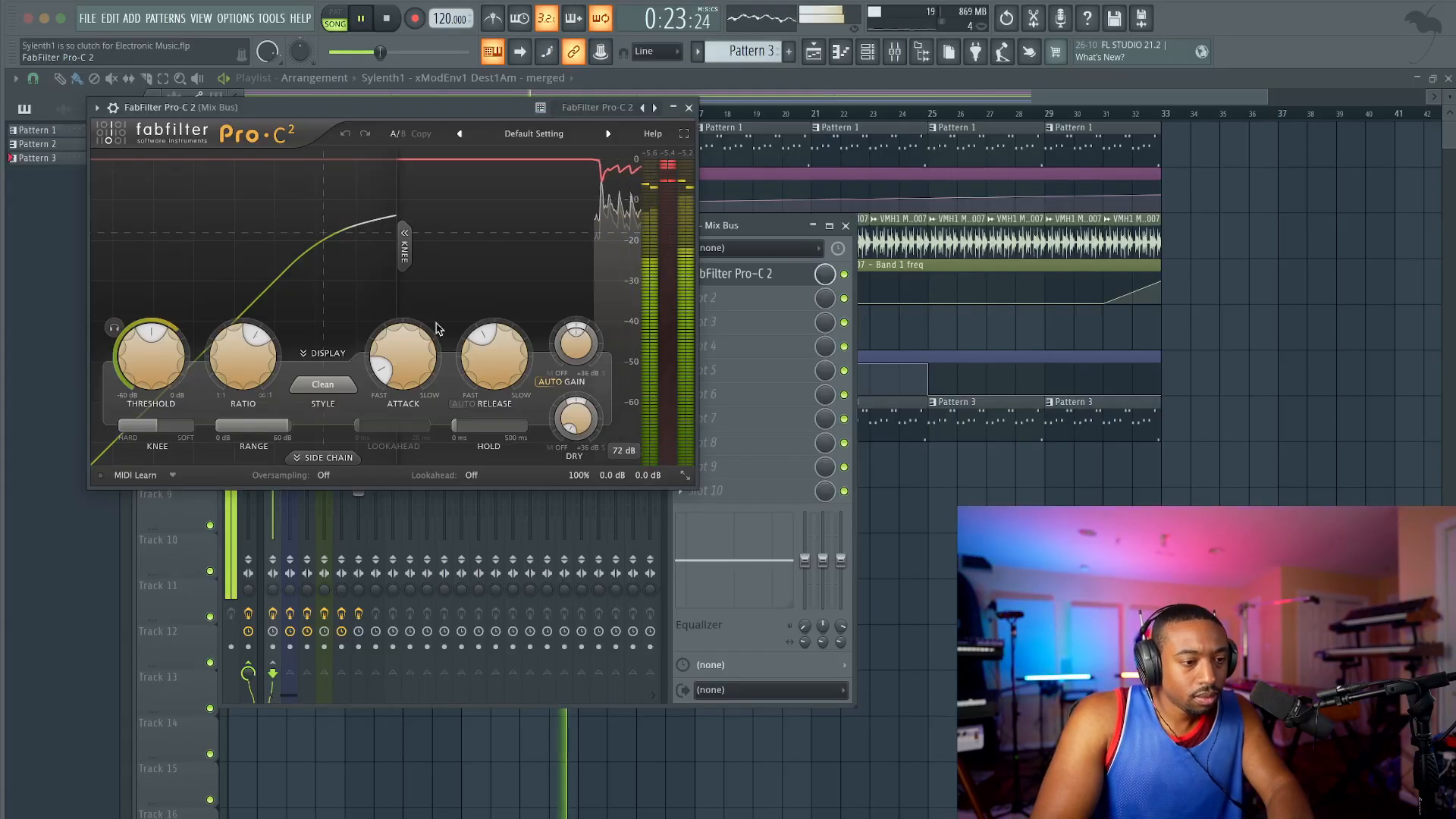
Step: Try the Mastering compression style in Pro-C 2 with the threshold lowered to about -14.3 dB
{"action": "mouse_move", "coordinate": [181, 369]}
{"action": "left_mouse_down"}
{"action": "mouse_move", "coordinate": [175, 343]}
{"action": "mouse_move", "coordinate": [159, 351]}
{"action": "left_mouse_up"}
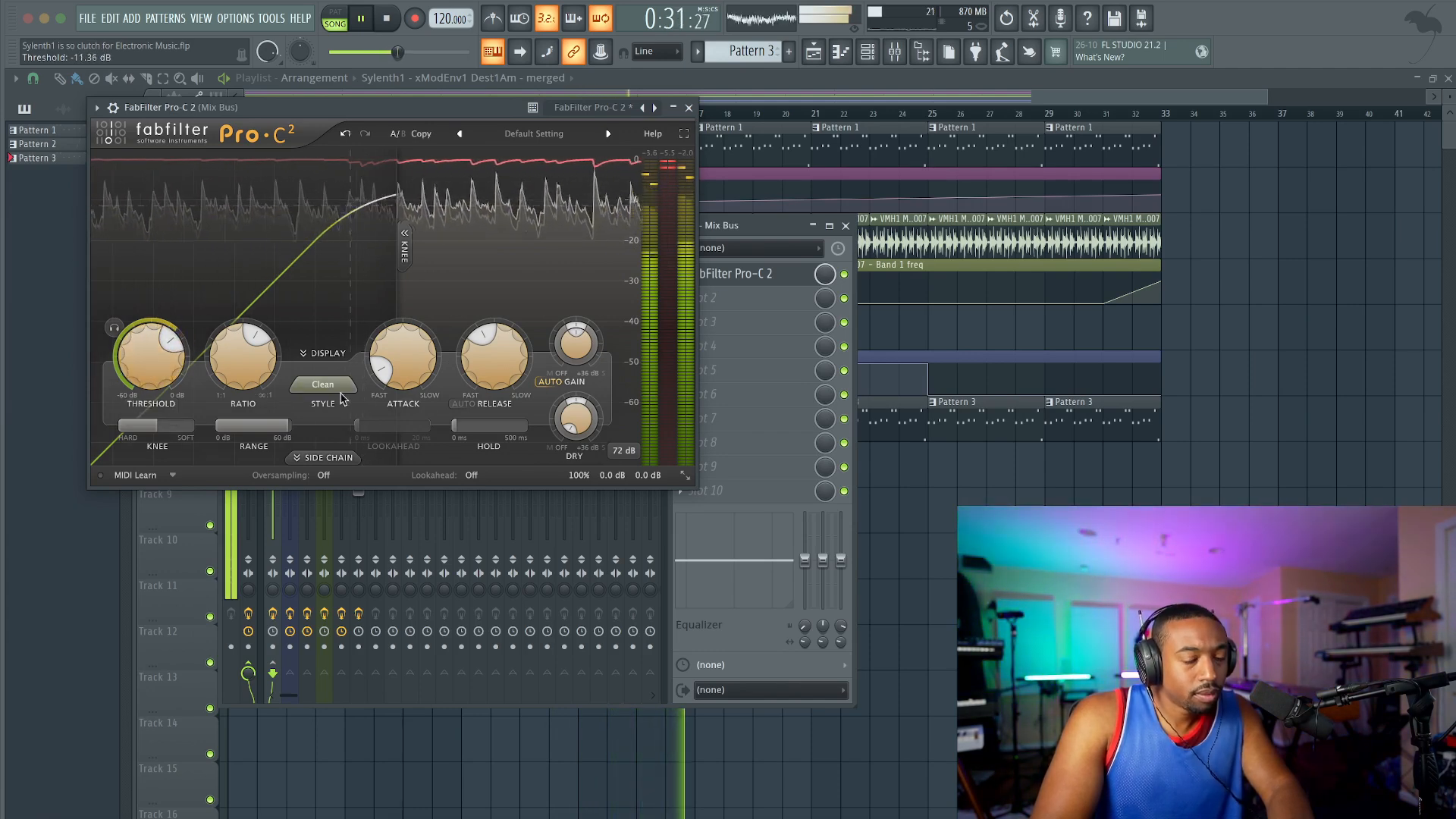
{"action": "left_click", "coordinate": [316, 384]}
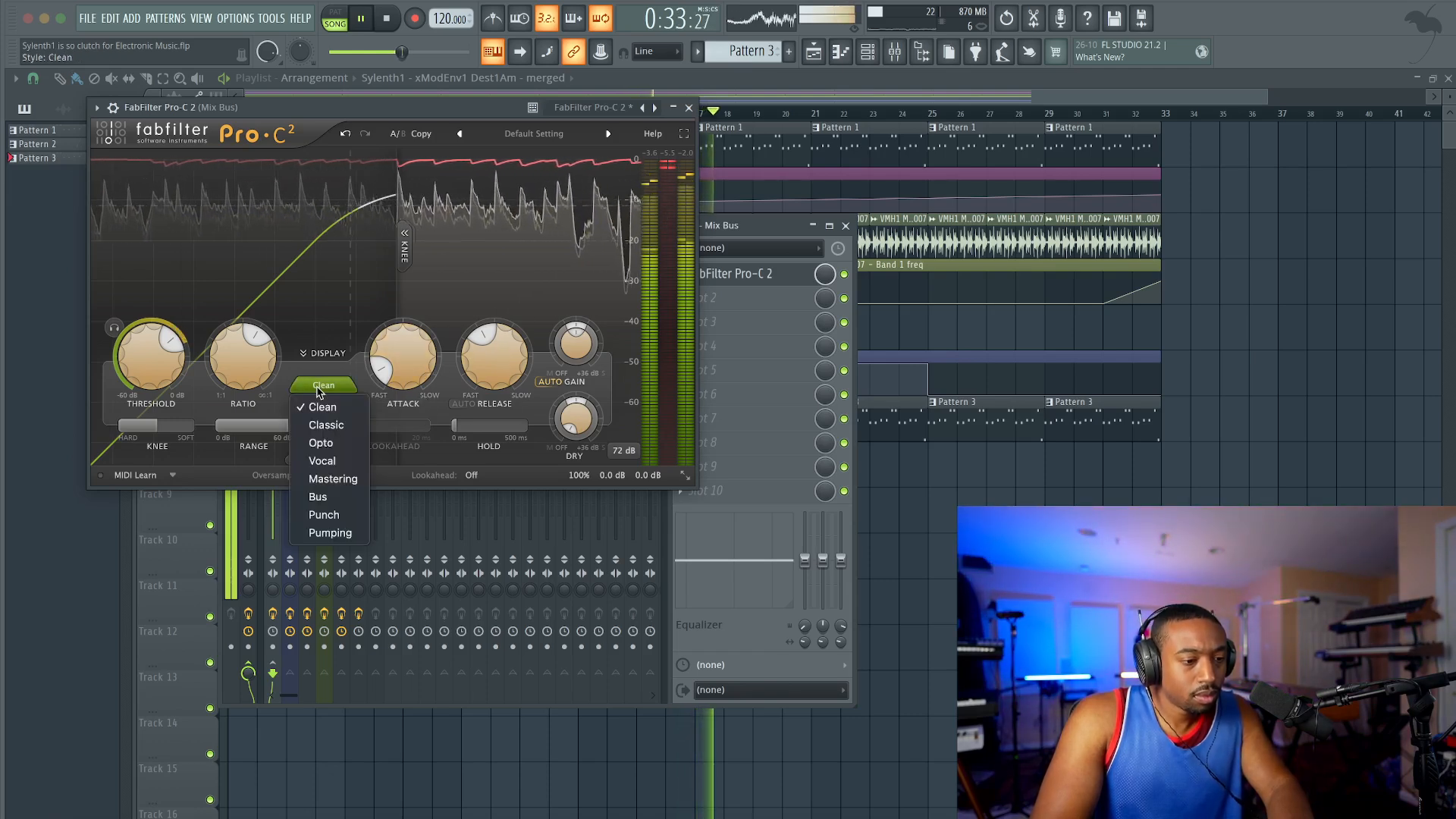
{"action": "left_click", "coordinate": [333, 478]}
{"action": "left_click_drag", "start_coordinate": [132, 350], "coordinate": [138, 385]}
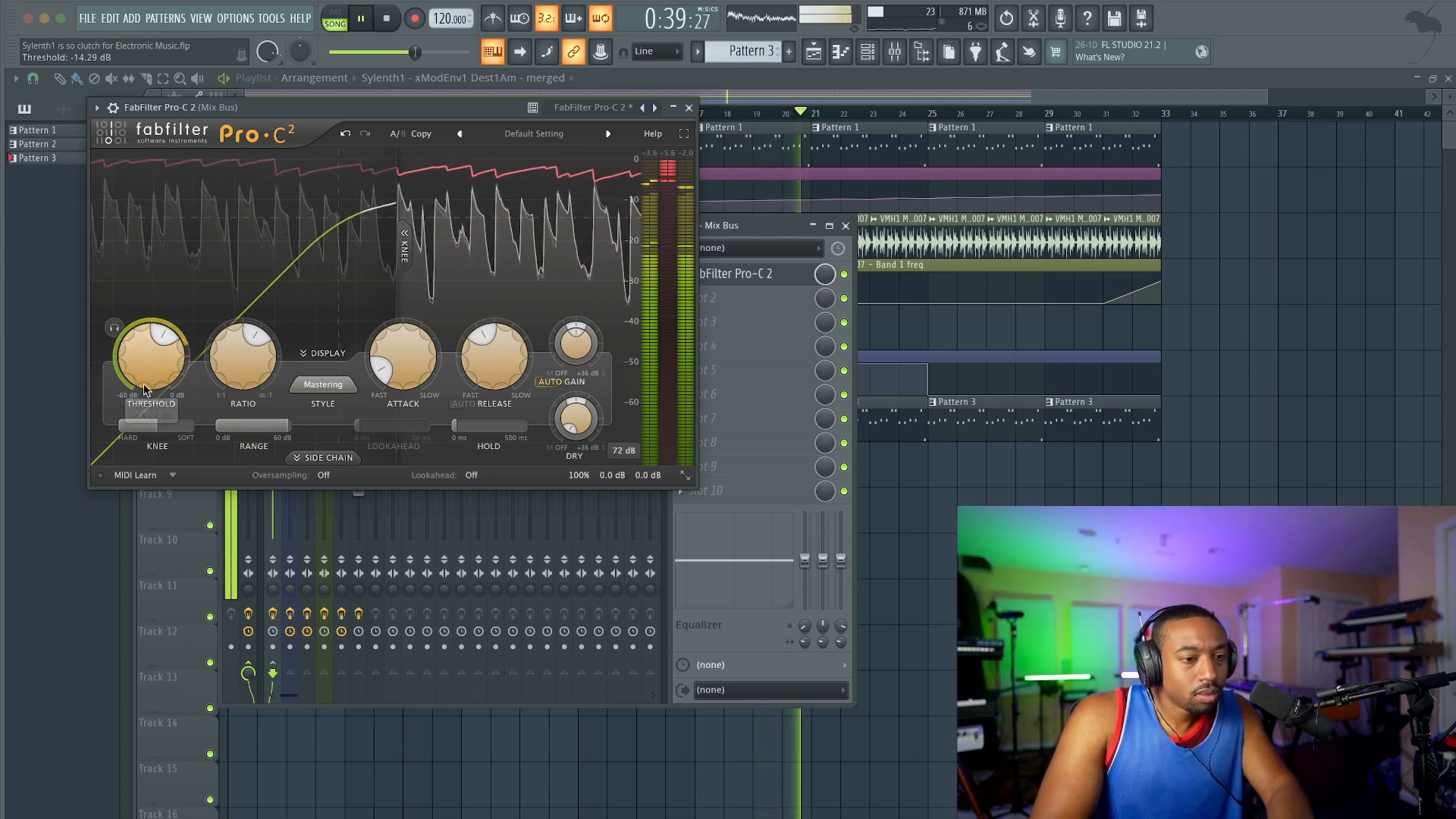
Step: Set Pro-C 2 to the Clean style with a threshold of about -10.5 dB, then close the compressor and mixer
{"action": "left_click", "coordinate": [323, 384]}
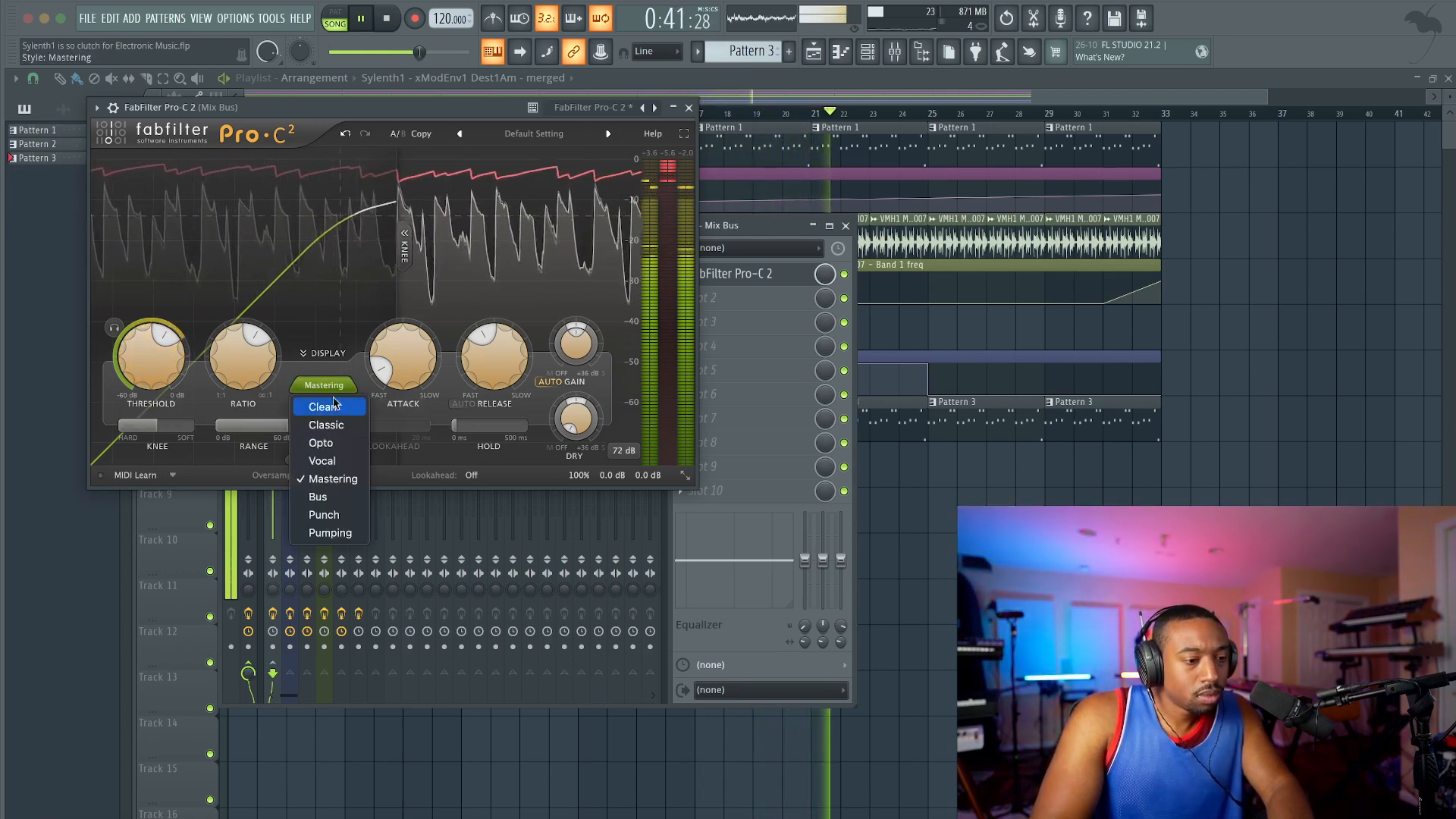
{"action": "left_click", "coordinate": [319, 401]}
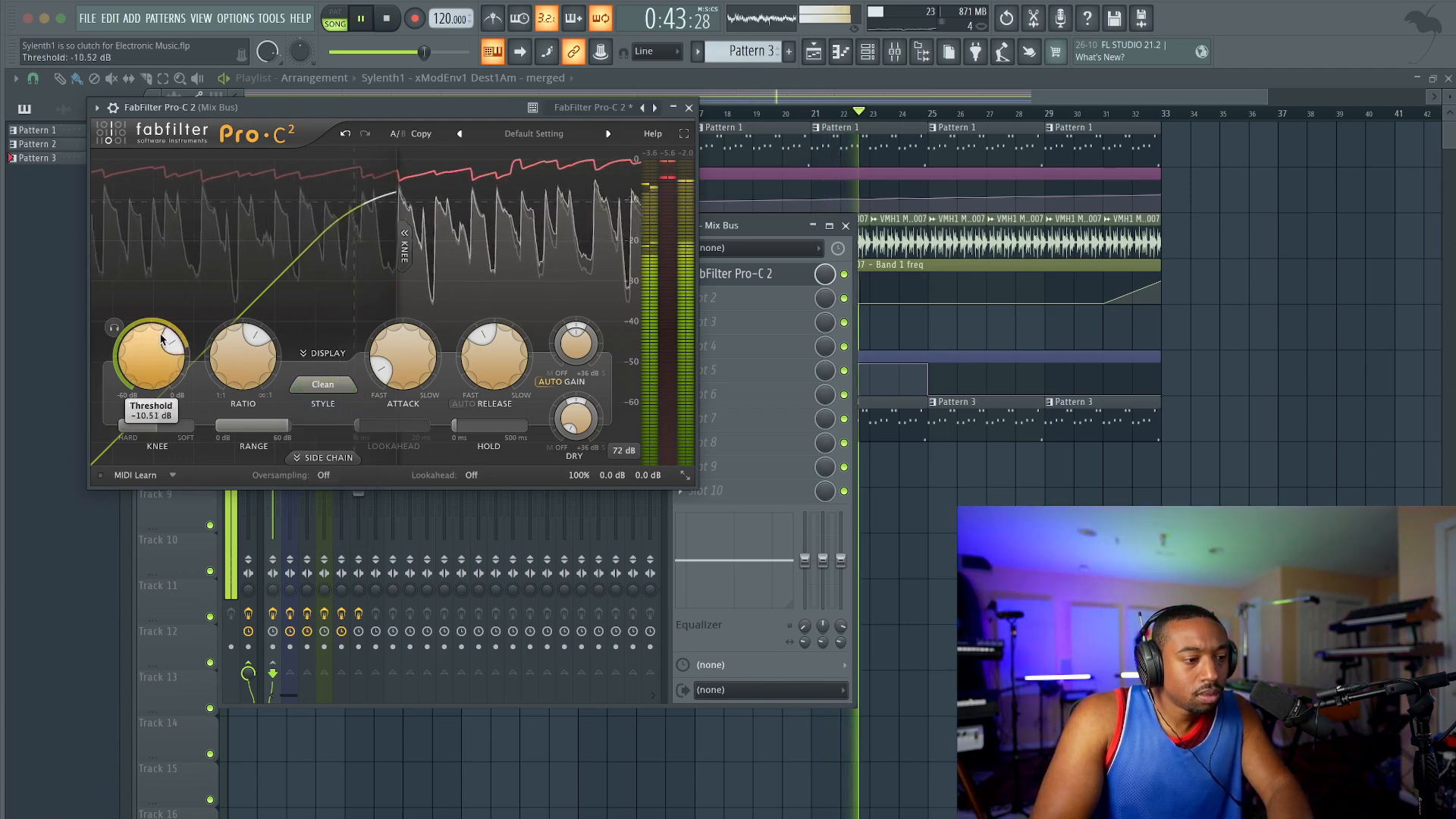
{"action": "left_click", "coordinate": [688, 107]}
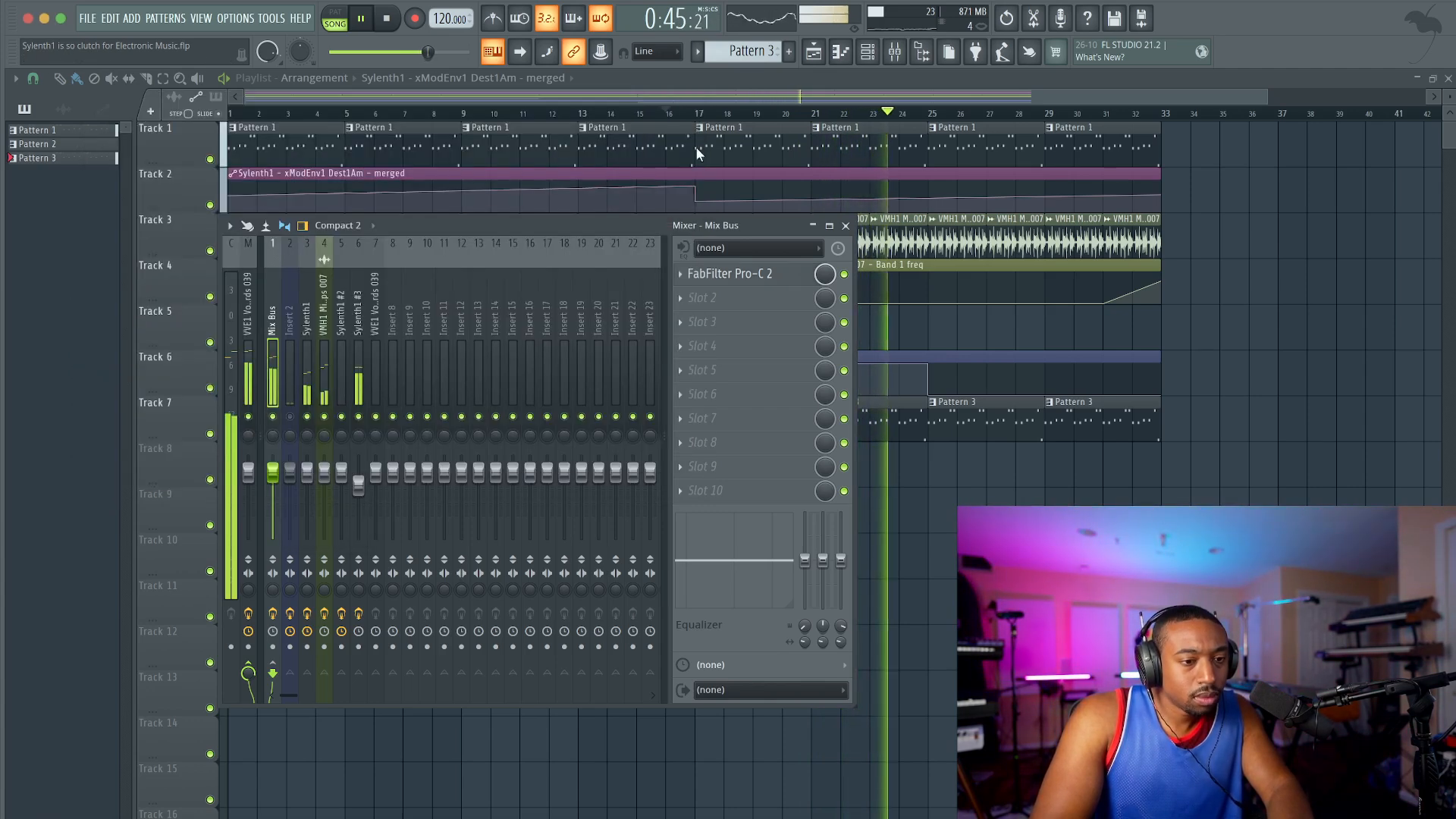
{"action": "left_click", "coordinate": [846, 226]}
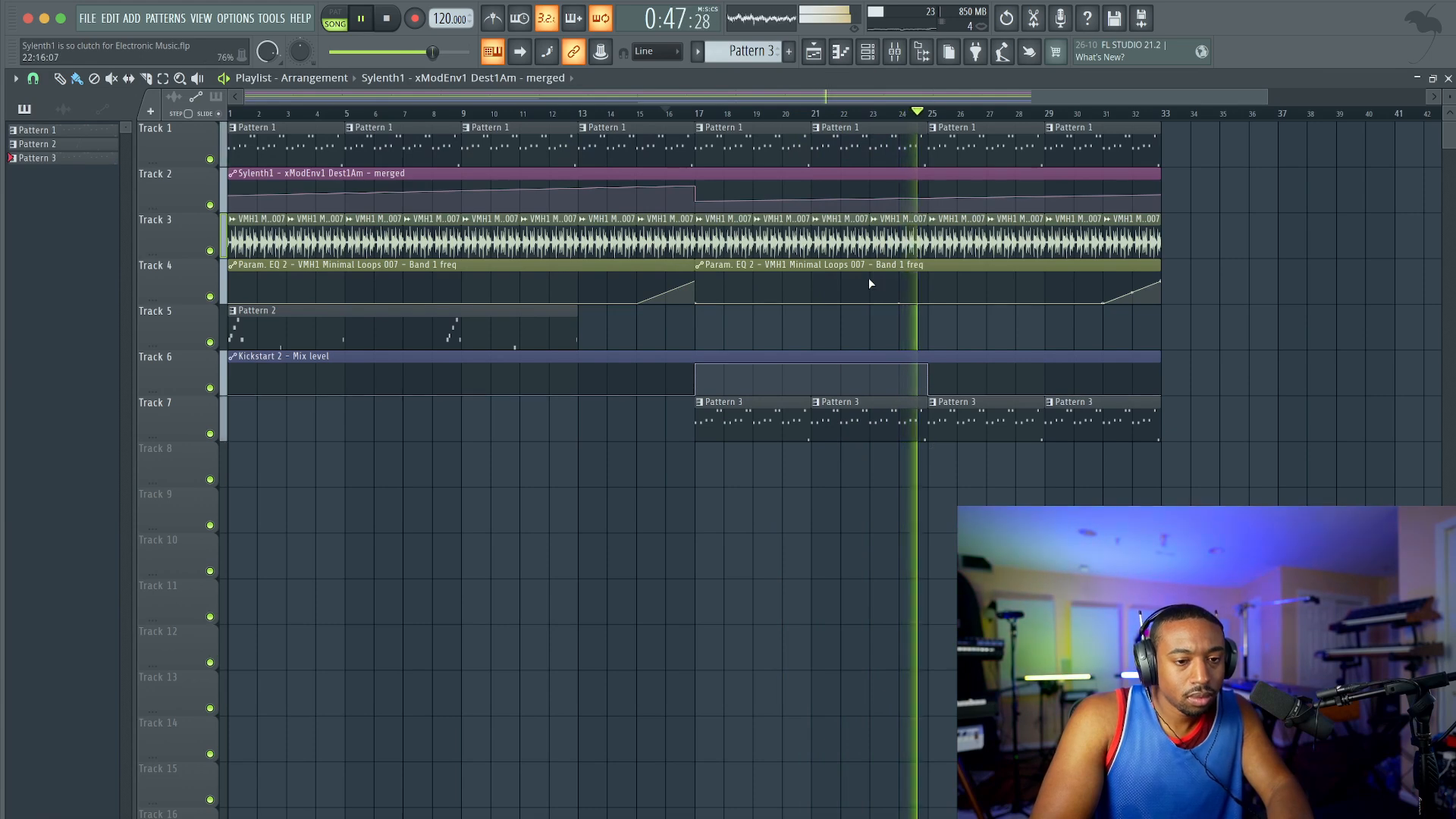
Step: Open the mixer and move it clear of the upper playlist tracks to watch the levels during playback
{"action": "left_click", "coordinate": [875, 60]}
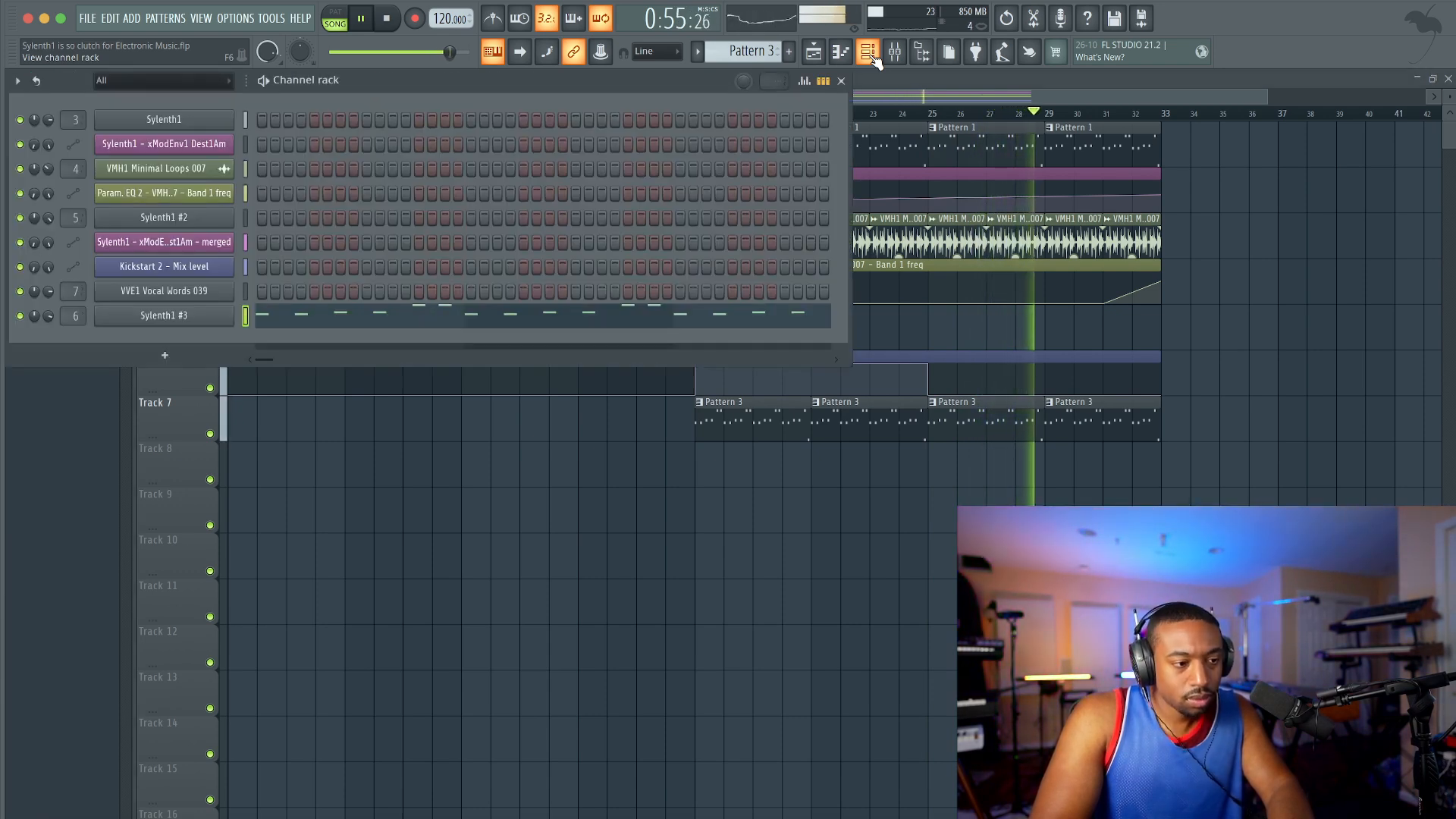
{"action": "left_click", "coordinate": [876, 61]}
{"action": "scroll", "coordinate": [825, 352], "scroll_direction": "down", "scroll_amount": 3}
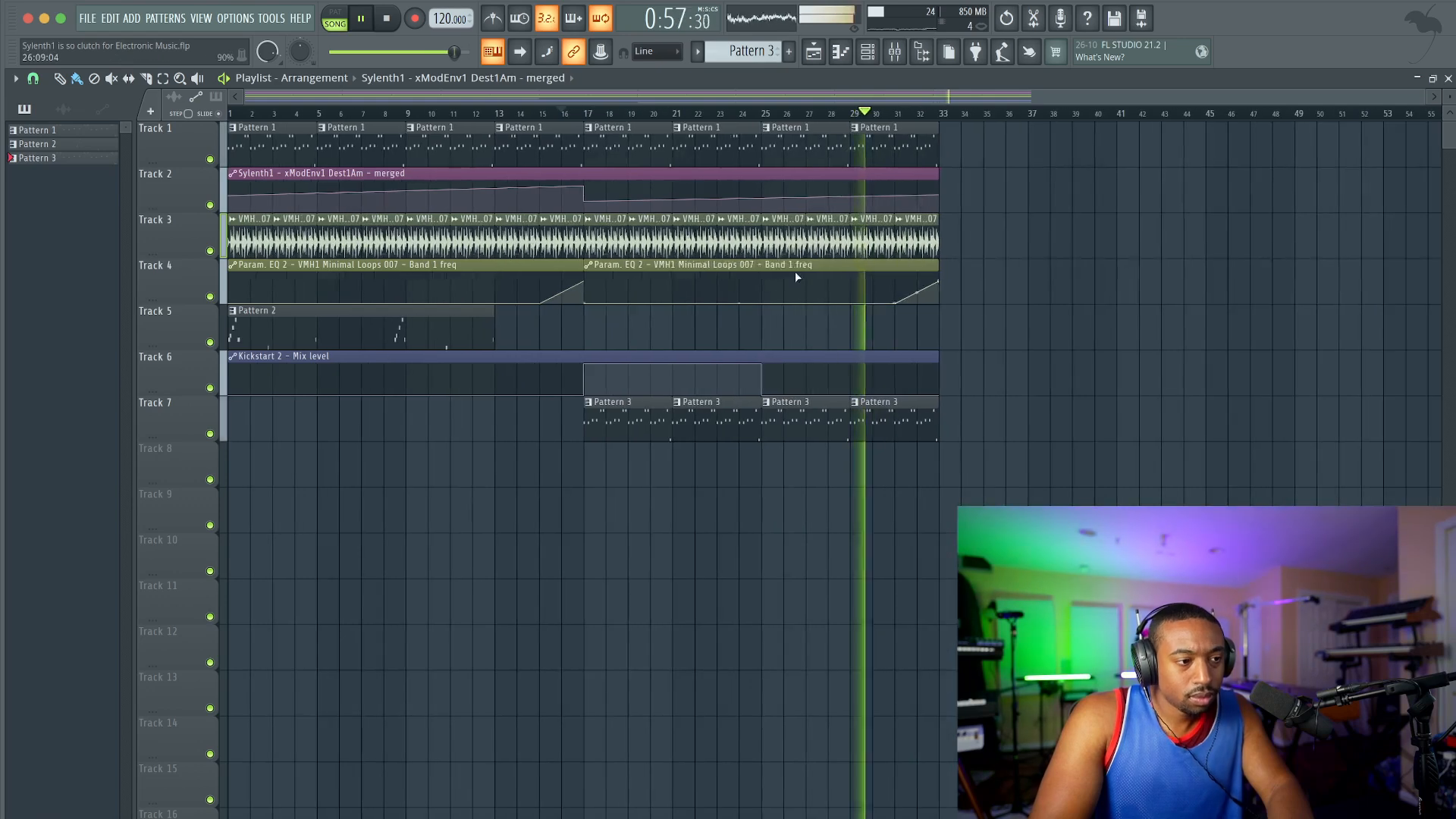
{"action": "left_click", "coordinate": [903, 53]}
{"action": "left_click_drag", "start_coordinate": [656, 225], "coordinate": [705, 412]}
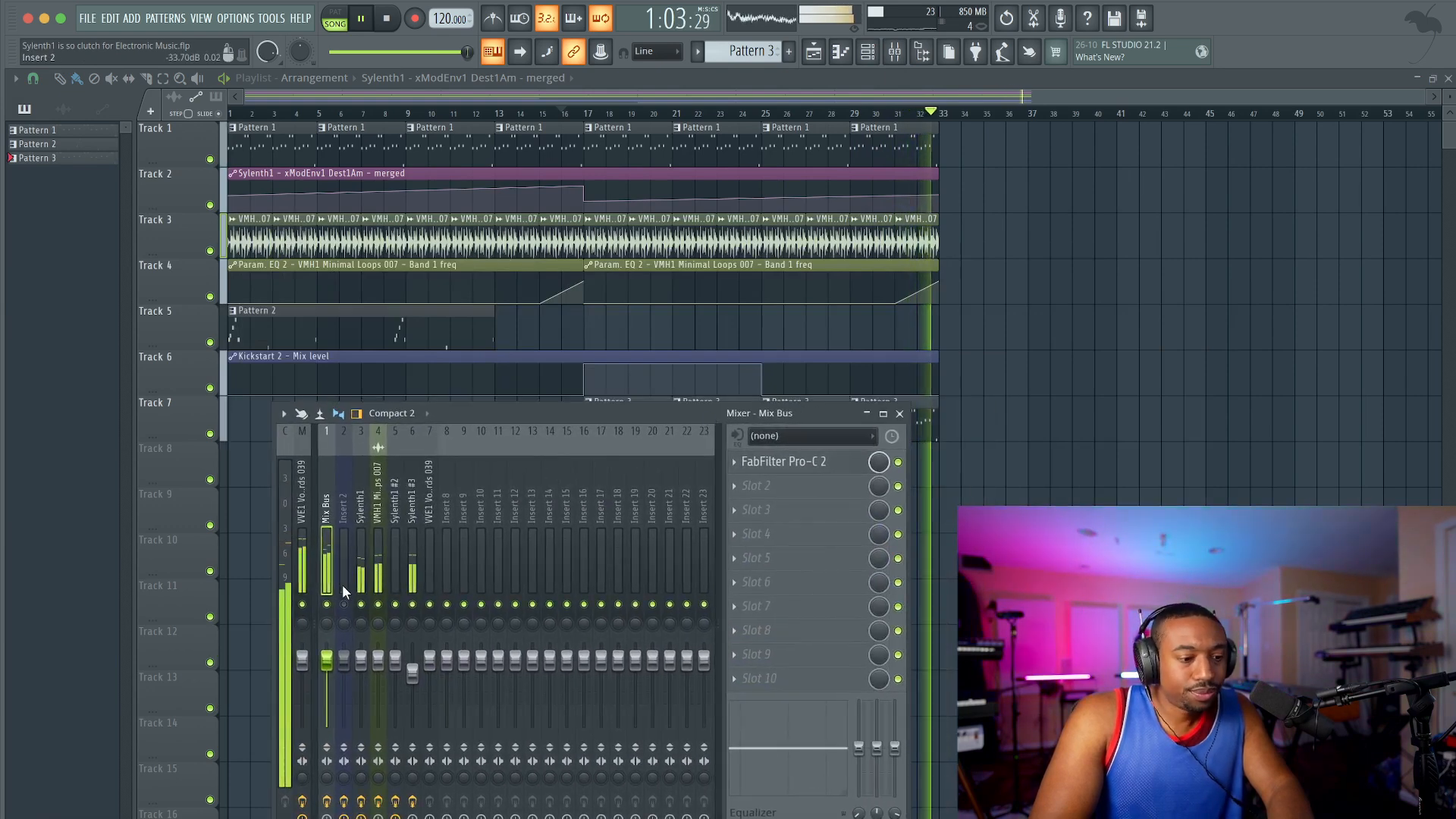
Step: Stop playback, close the mixer and return the song position to the start
{"action": "key", "text": "space"}
{"action": "key", "text": "F9"}
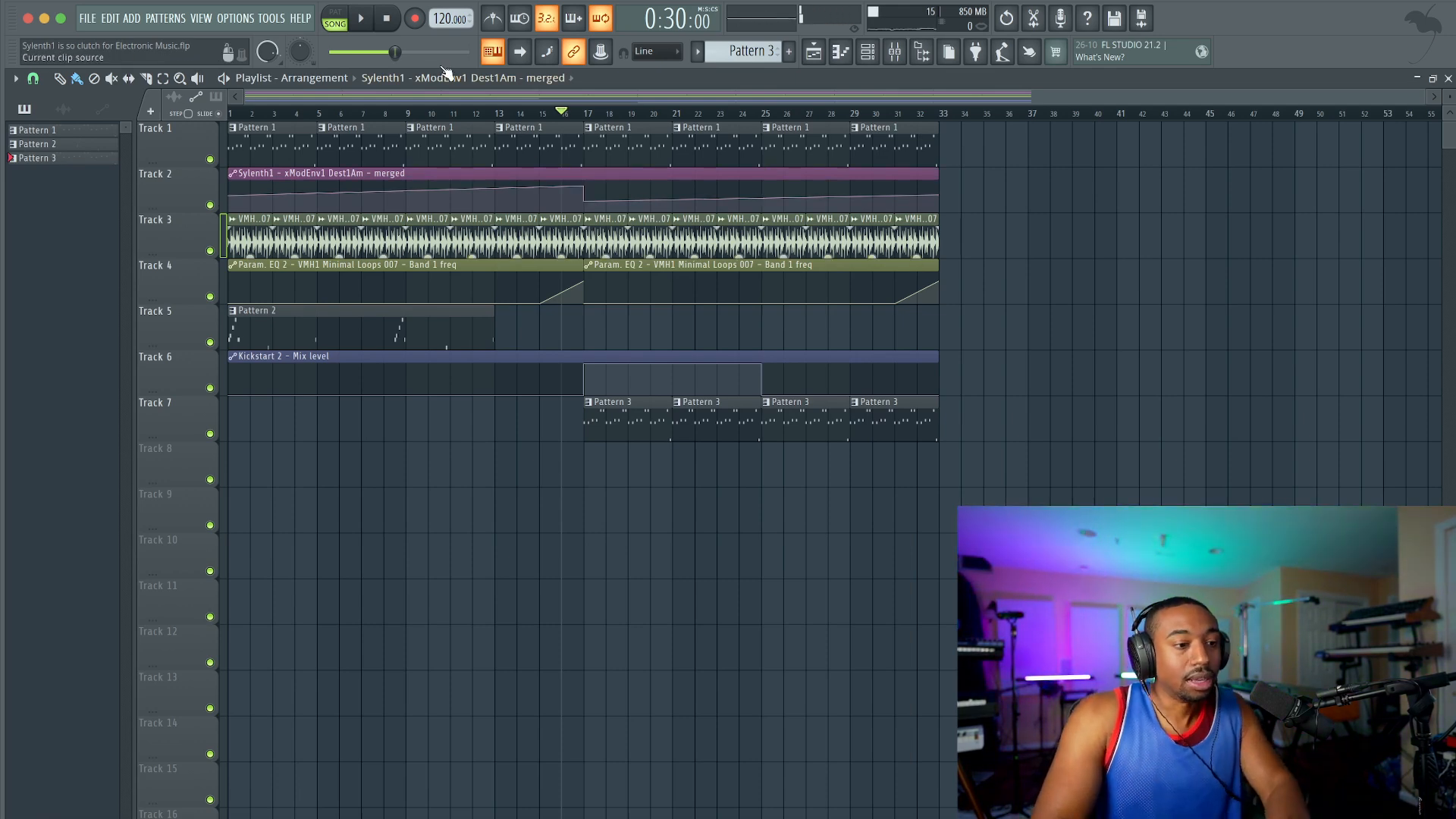
{"action": "left_click", "coordinate": [388, 21]}
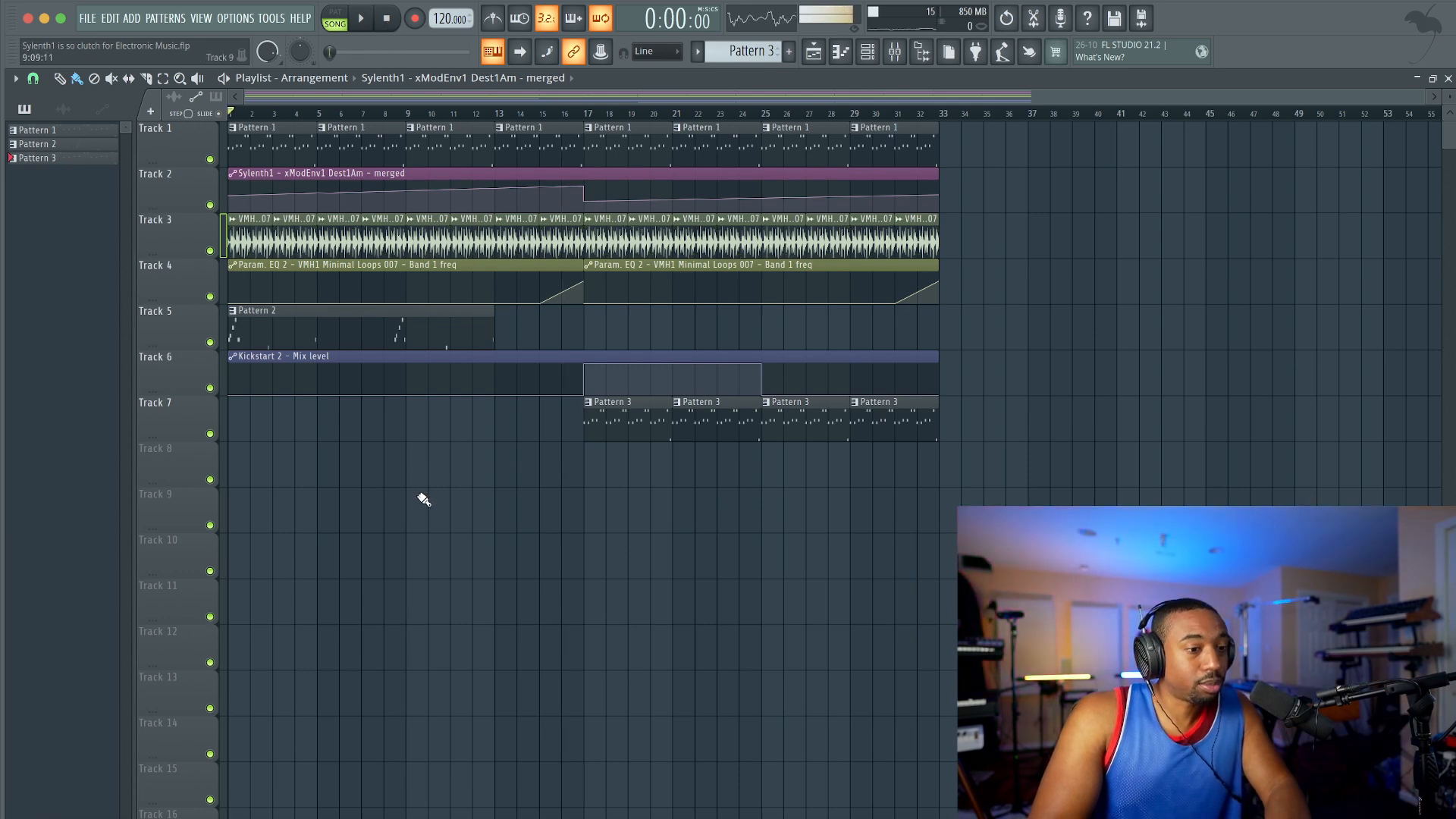